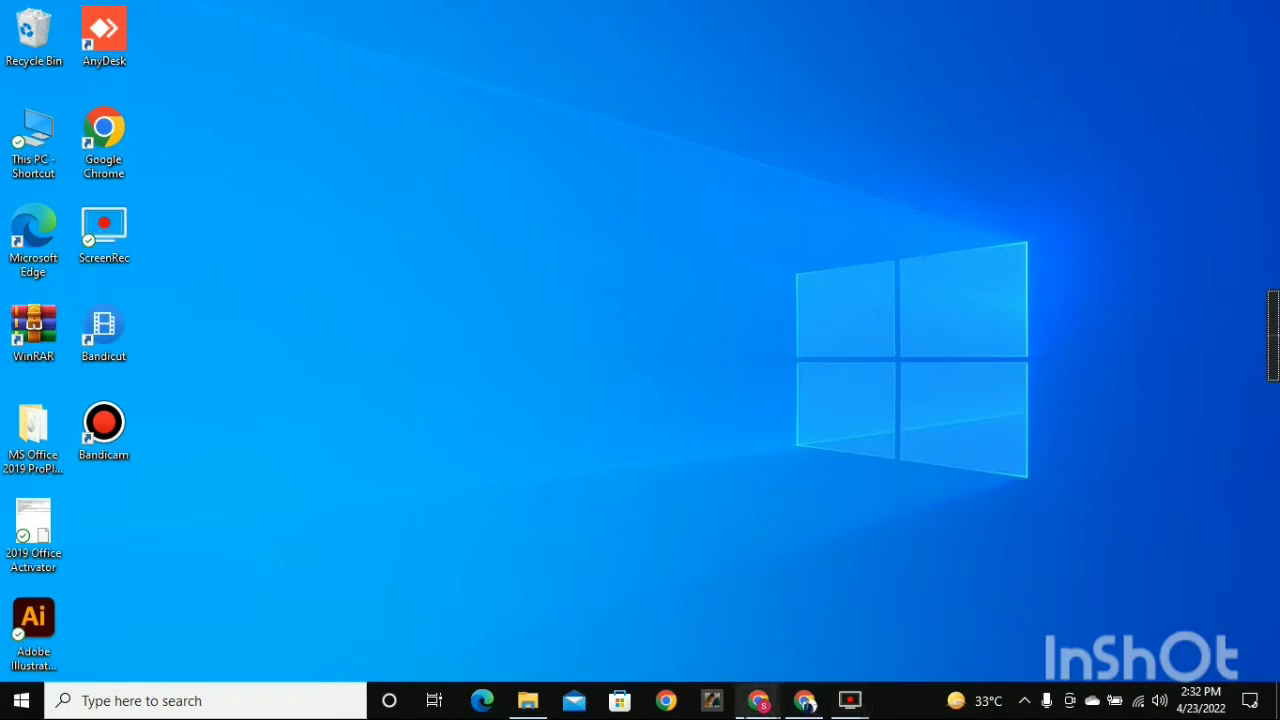
# Review the KWs Grand Data and KWs Refined Data sheets in the Google Sheets workbook, and minimise that window.
pyautogui.moveTo(755, 712)
pyautogui.click(775, 600)
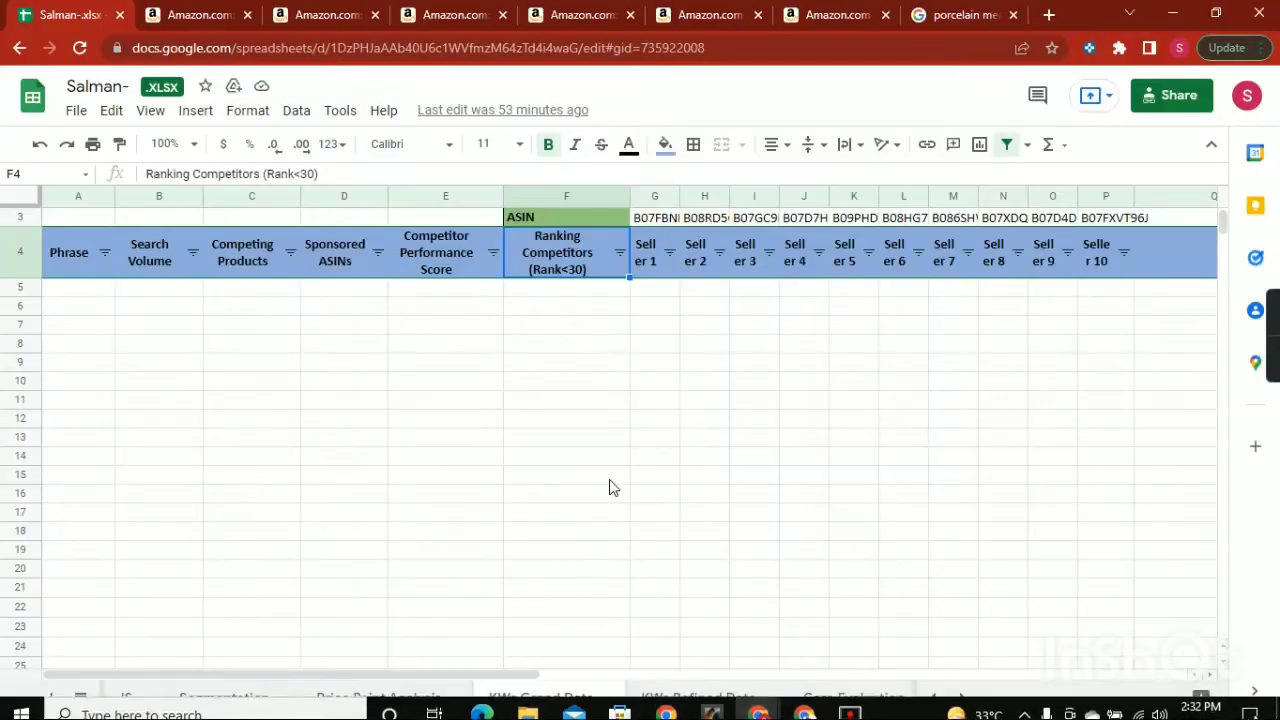
pyautogui.scroll(-3, 585, 621)
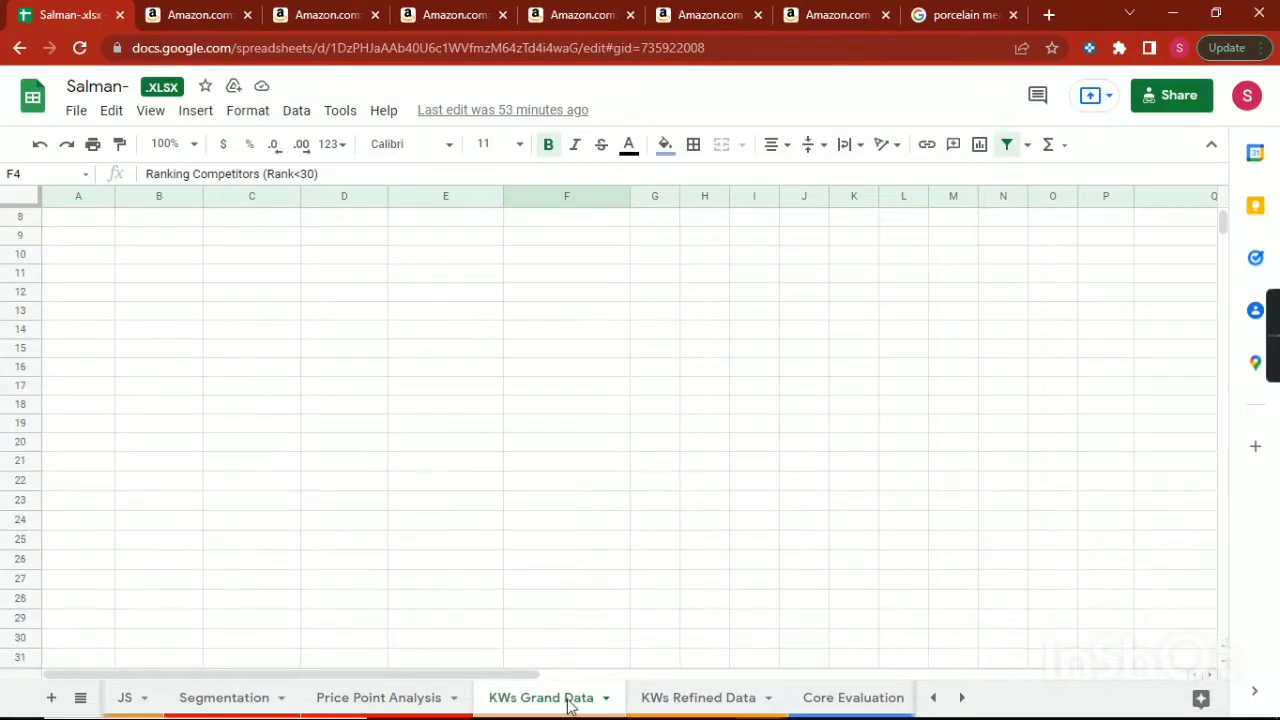
pyautogui.click(654, 697)
pyautogui.scroll(-3, 528, 397)
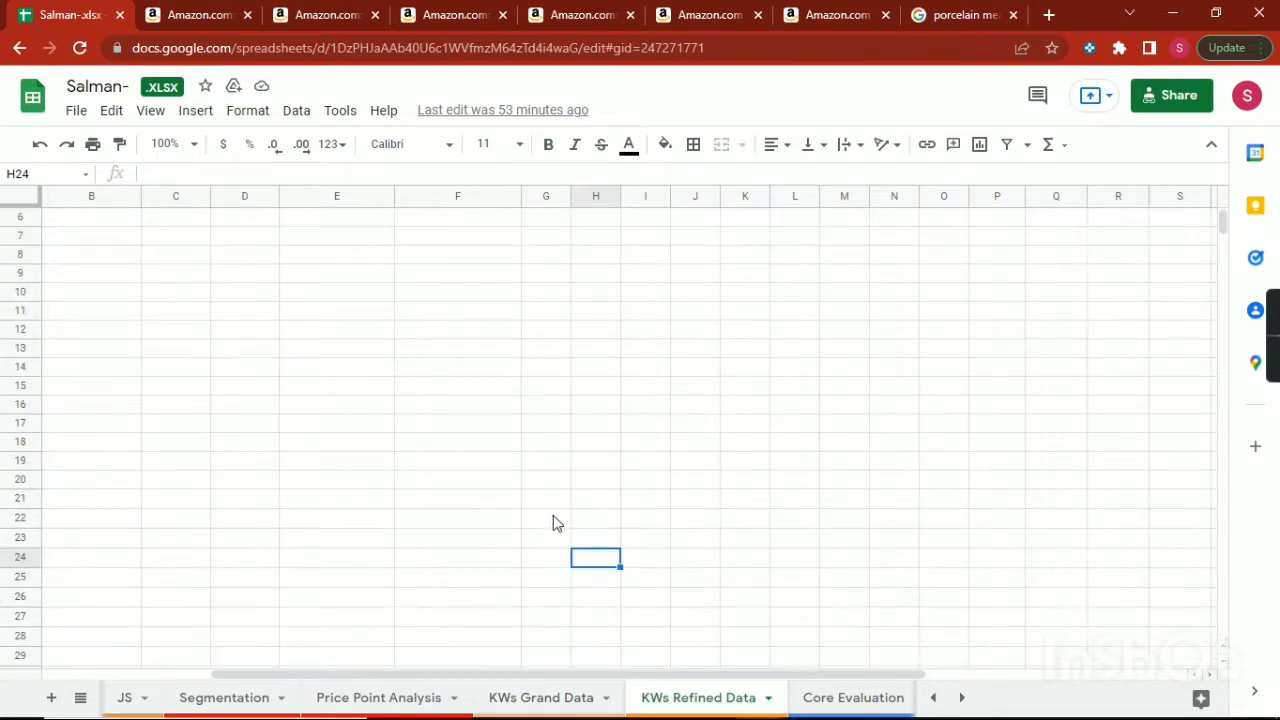
pyautogui.click(555, 697)
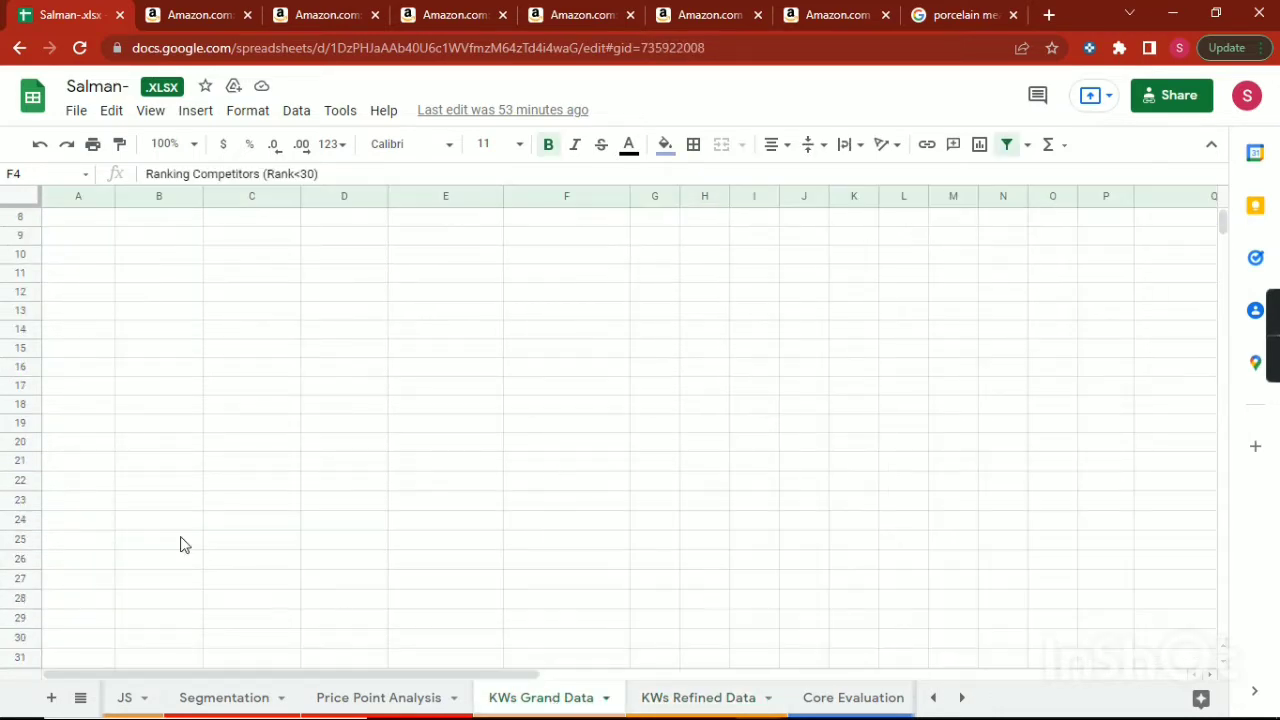
pyautogui.scroll(2, 226, 441)
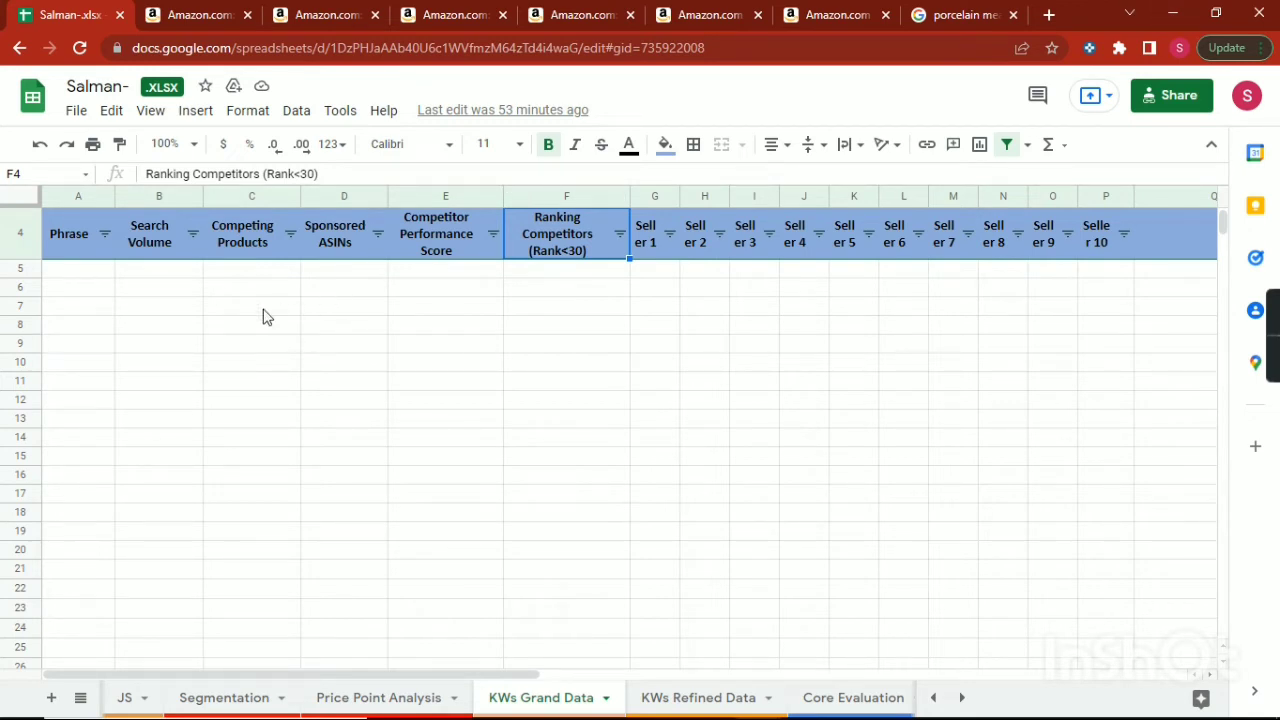
pyautogui.click(1174, 14)
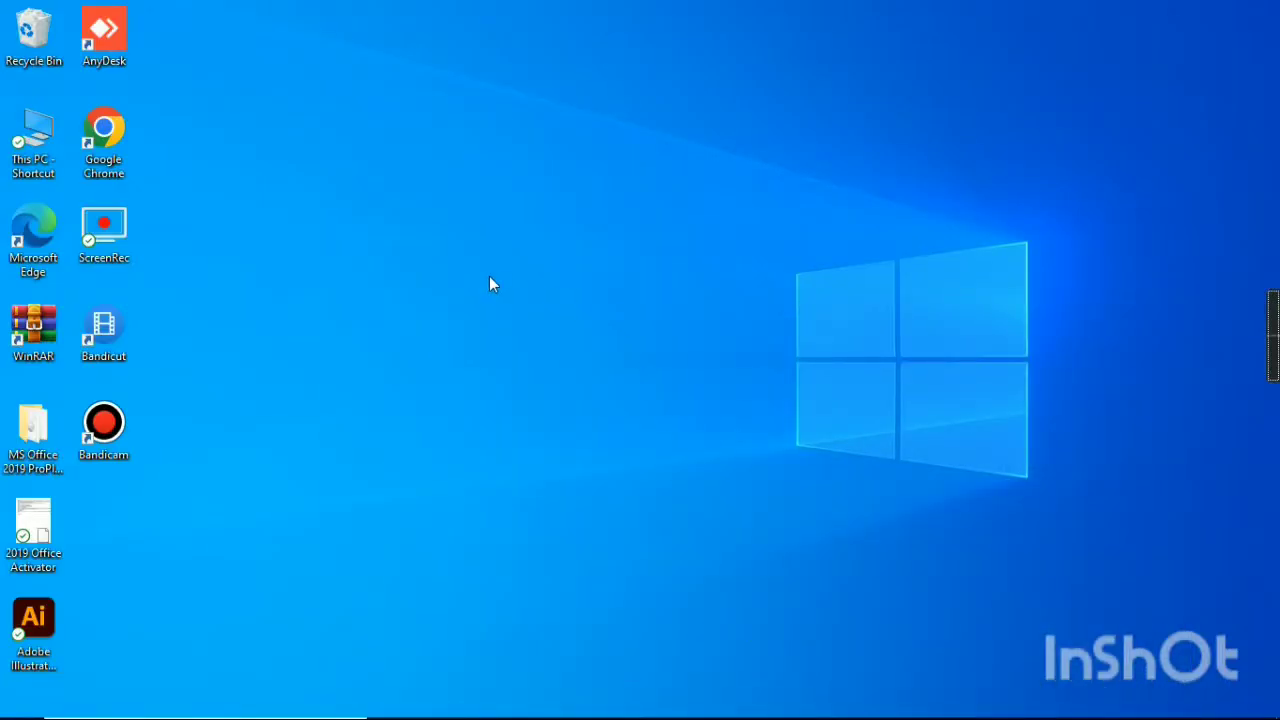
# Switch to the other Chrome window and review the selected competitor products in the Xray results for "taco holder".
pyautogui.moveTo(740, 715)
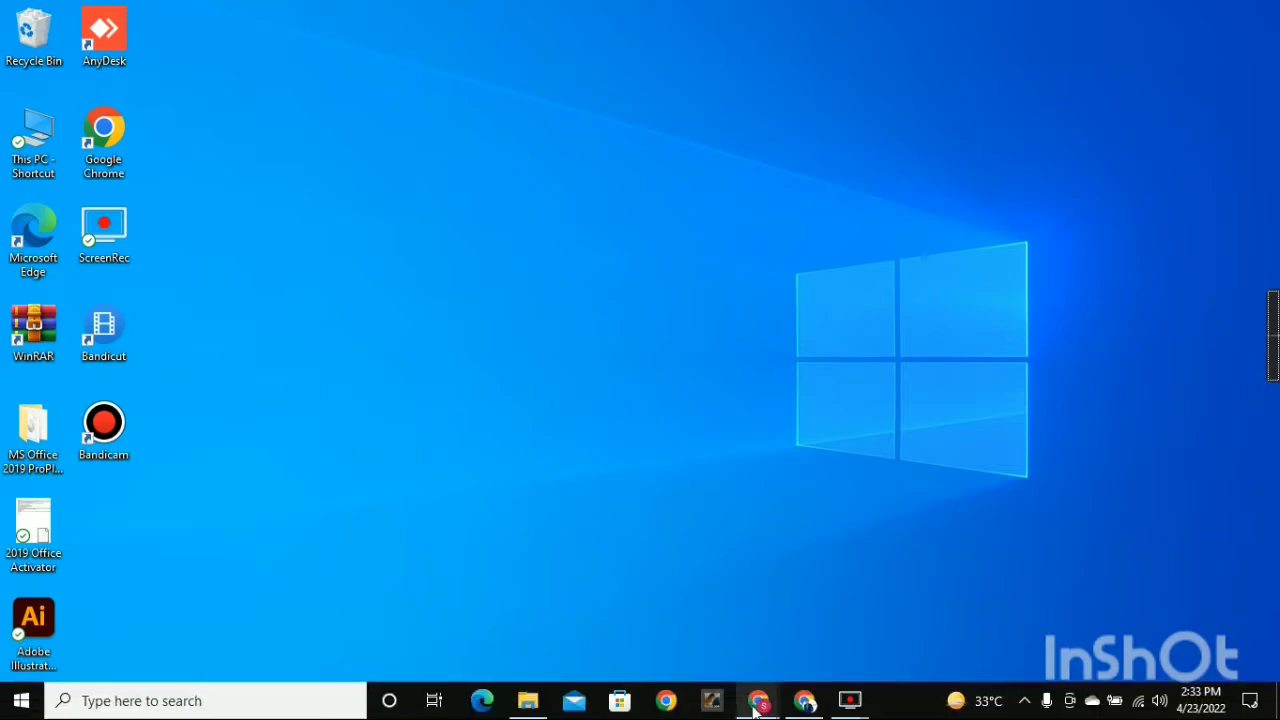
pyautogui.click(808, 706)
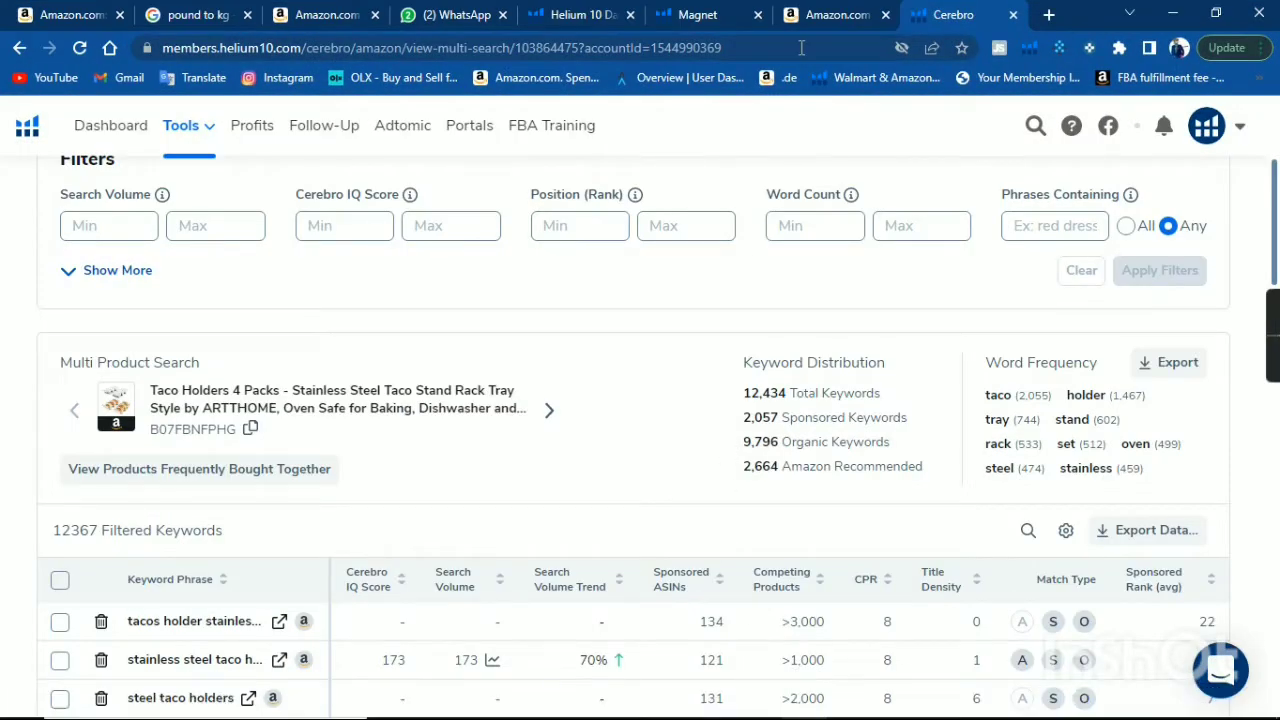
pyautogui.click(820, 12)
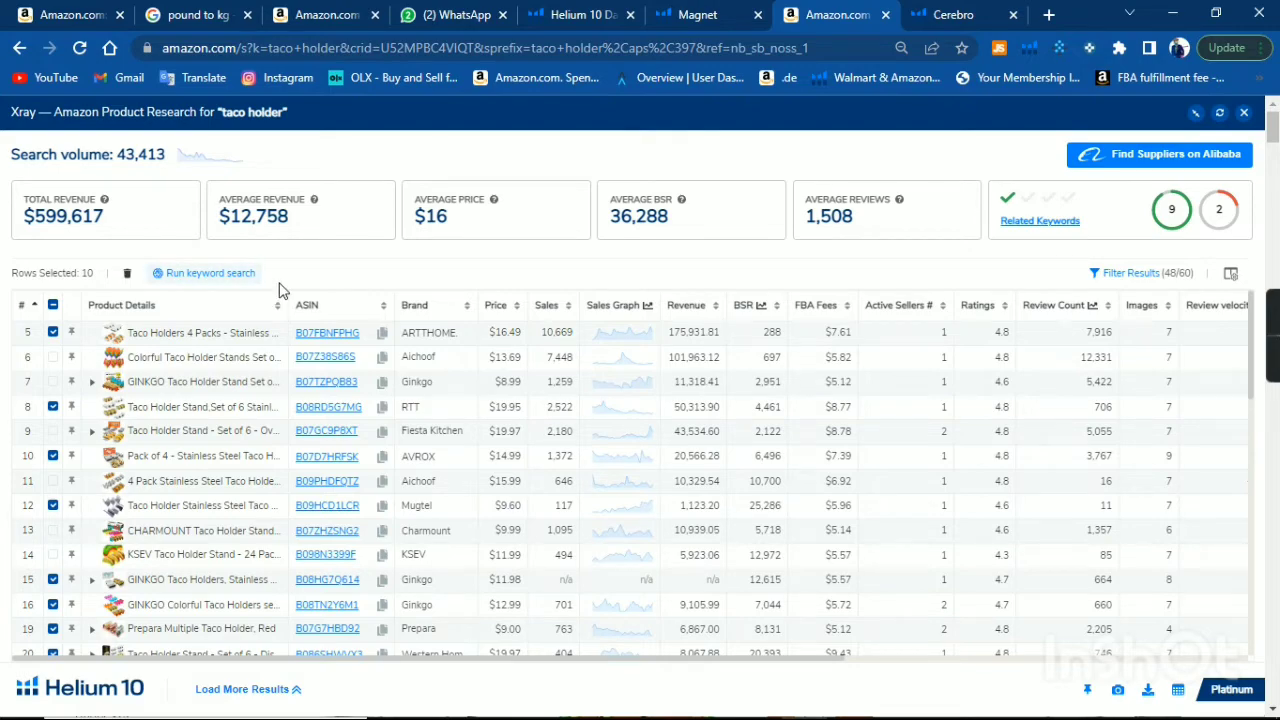
pyautogui.scroll(-3, 250, 380)
pyautogui.scroll(3, 200, 420)
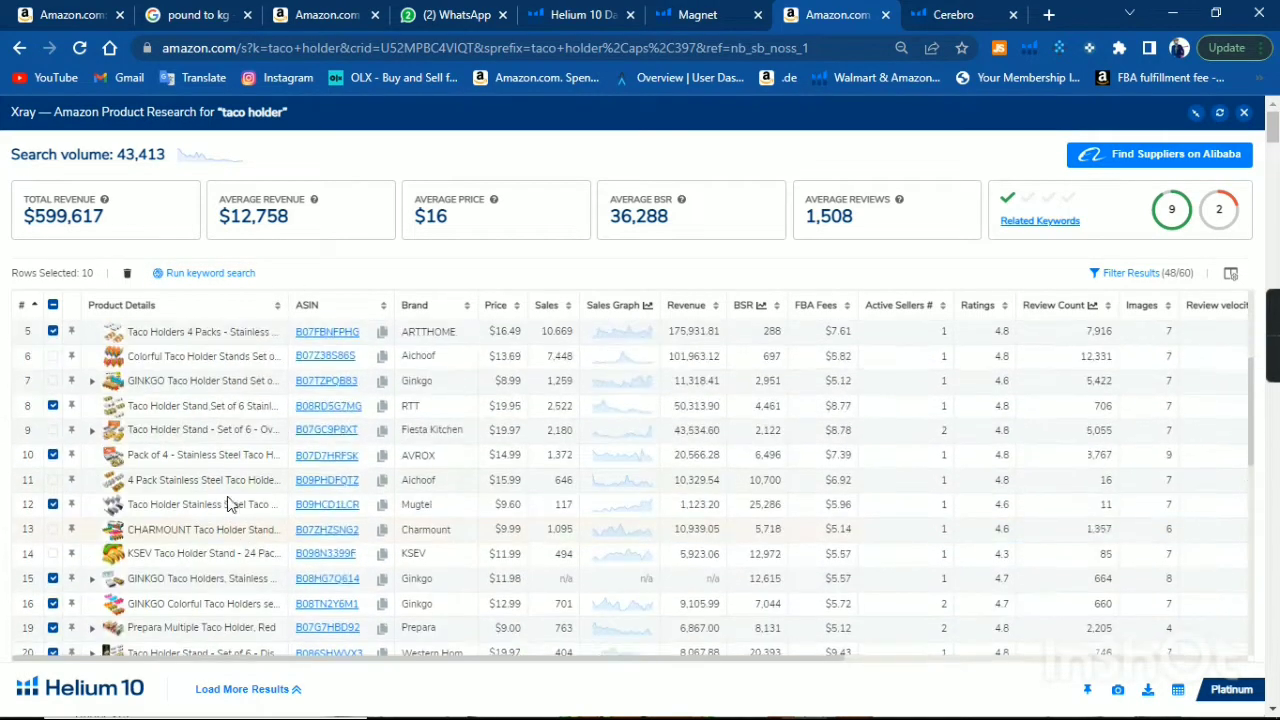
pyautogui.scroll(-3, 113, 440)
pyautogui.scroll(-5, 113, 440)
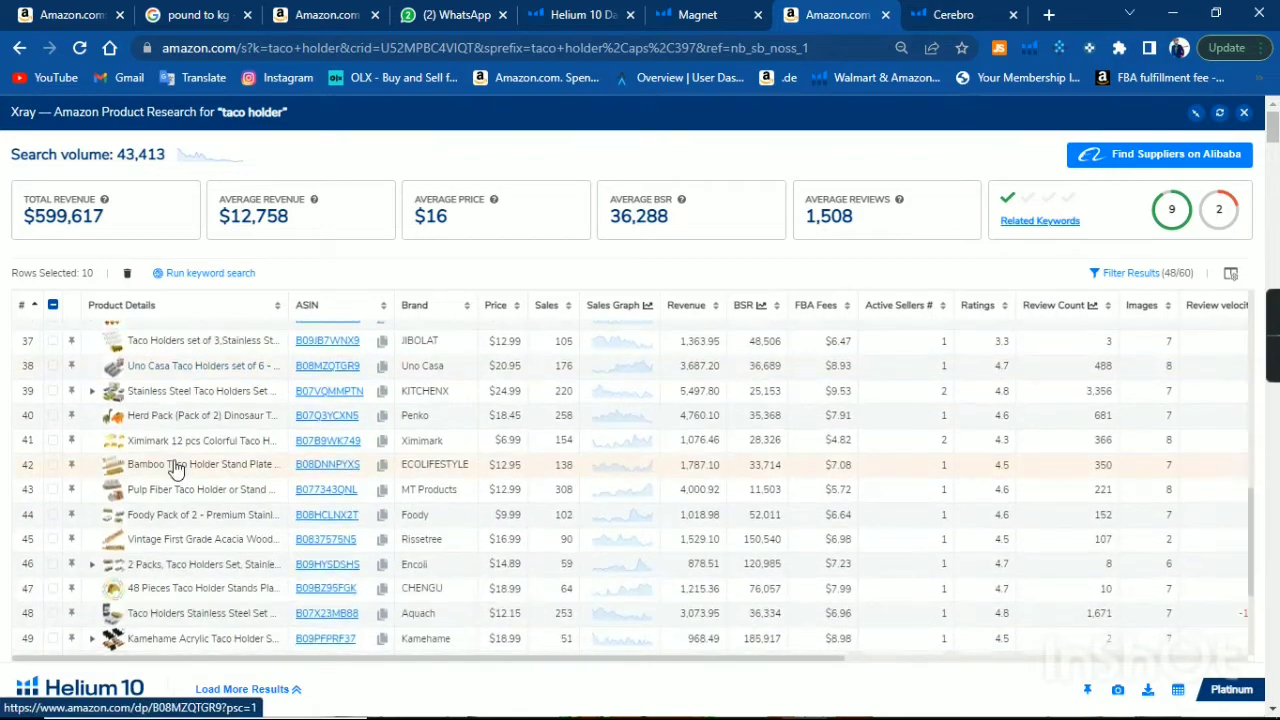
pyautogui.scroll(7, 224, 477)
pyautogui.scroll(2, 224, 477)
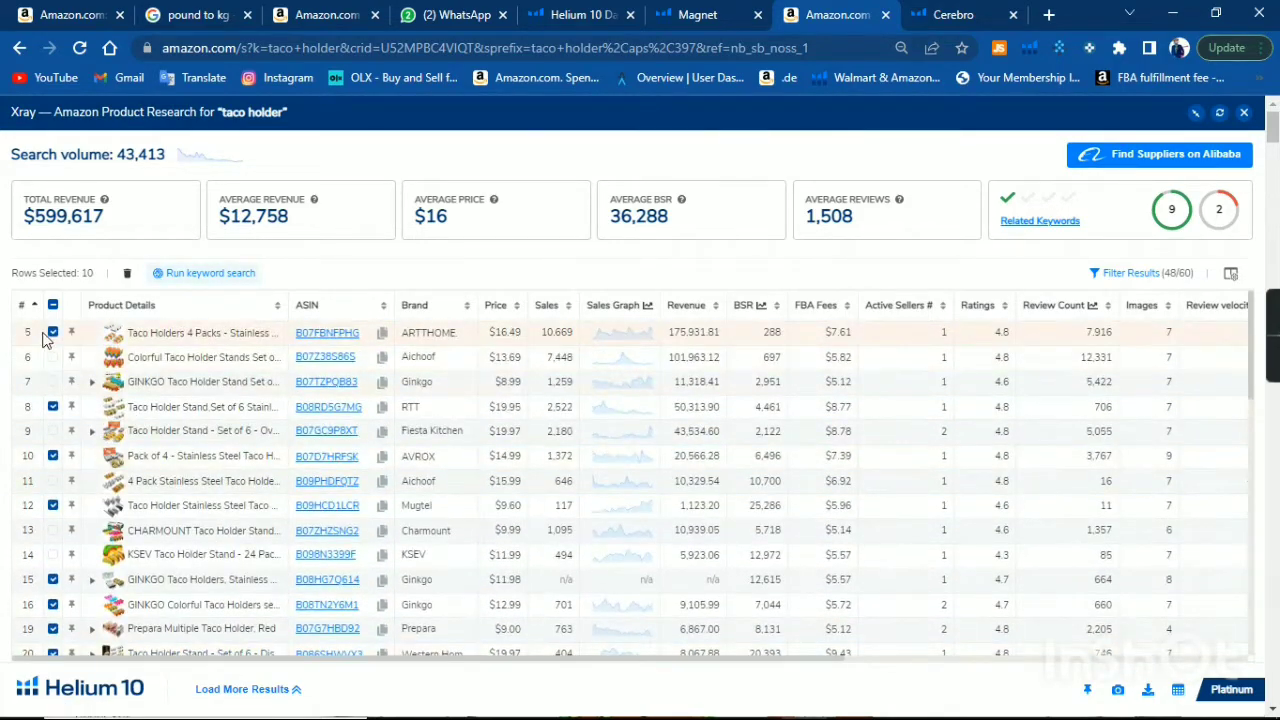
pyautogui.moveTo(3, 278); pyautogui.dragTo(200, 655)
pyautogui.scroll(-5, 250, 540)
pyautogui.scroll(7, 290, 420)
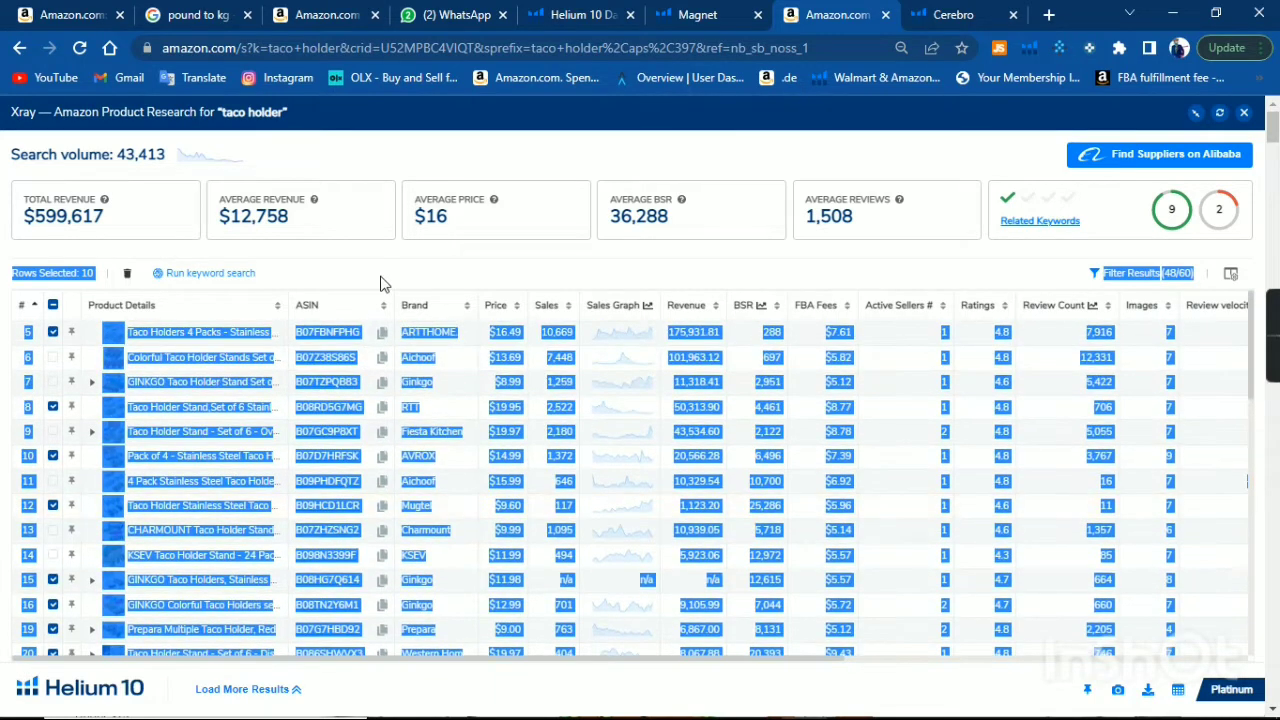
pyautogui.click(350, 268)
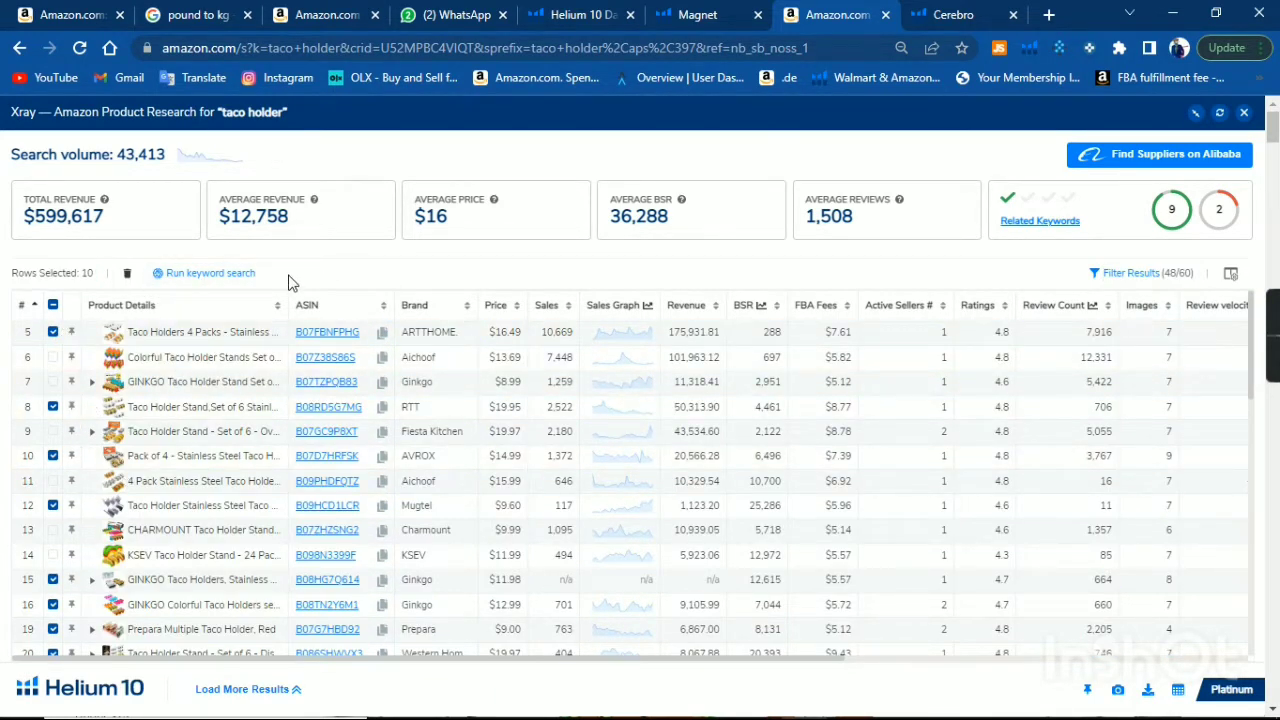
pyautogui.tripleClick(17, 273)
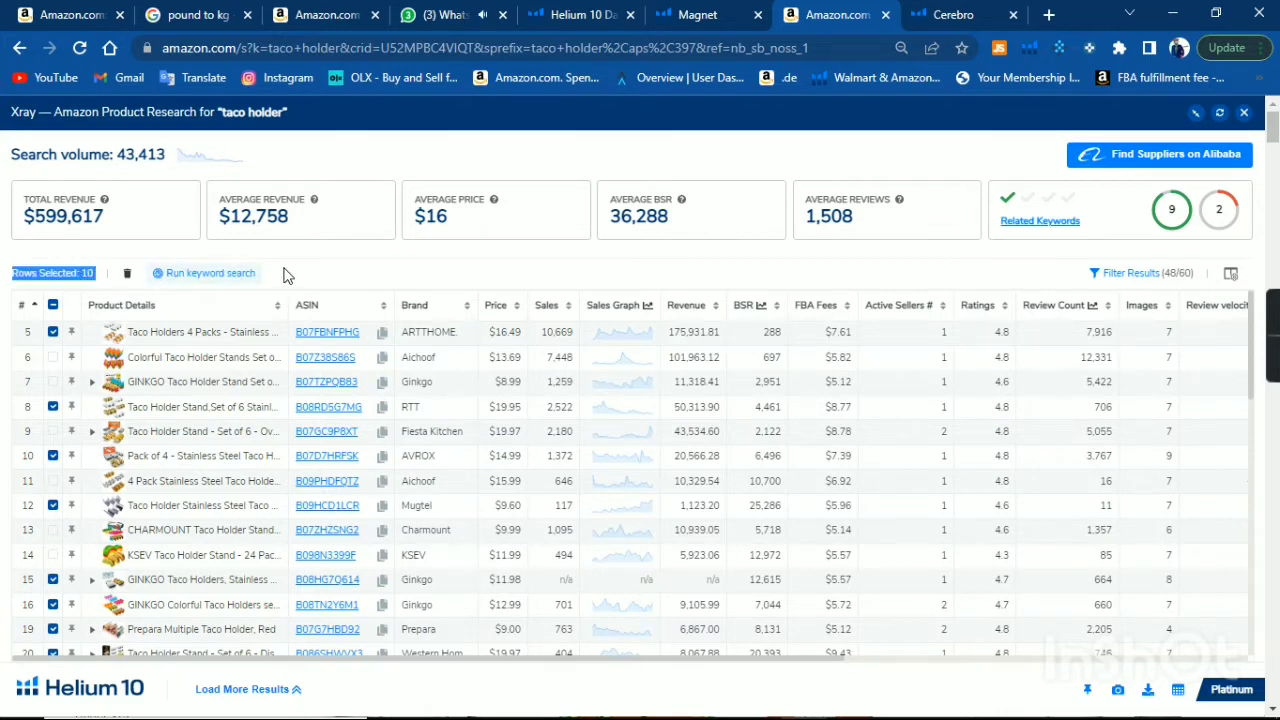
# Examine the Cerebro multi-product results for the taco holder ASINs, including the filters, keyword distribution and keyword table.
pyautogui.click(950, 14)
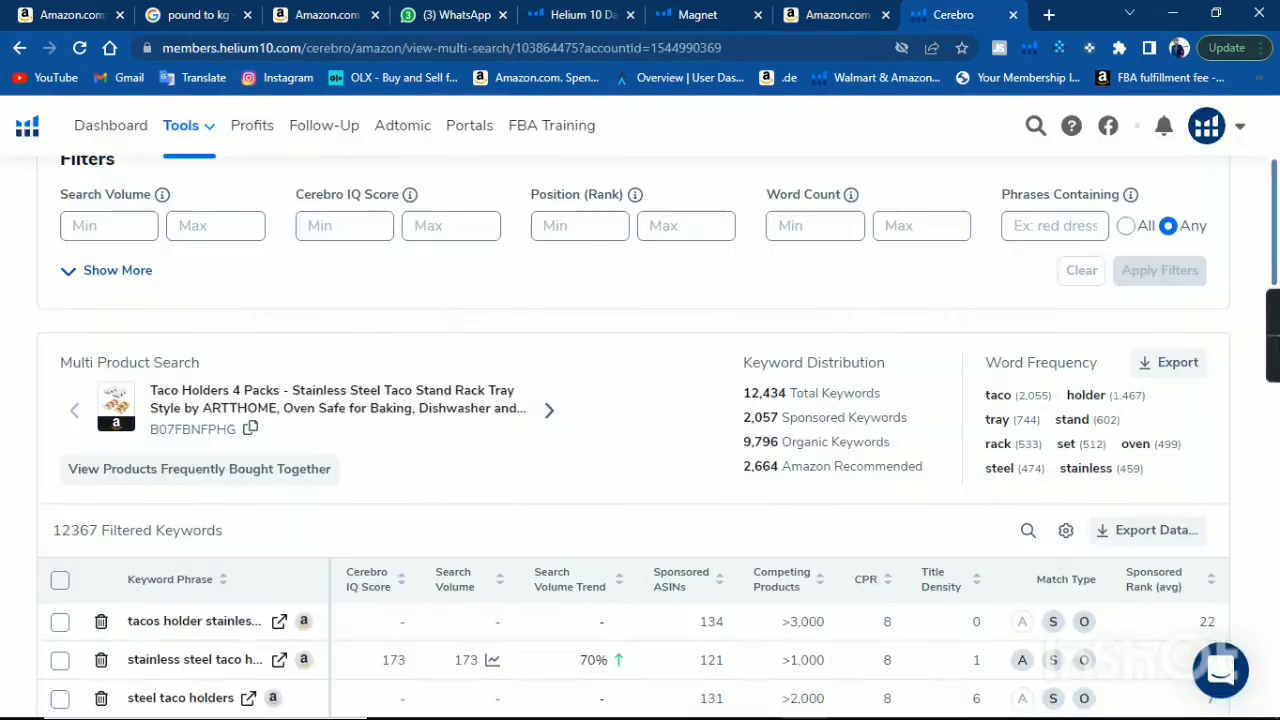
pyautogui.scroll(-1, 446, 389)
pyautogui.scroll(-10, 446, 382)
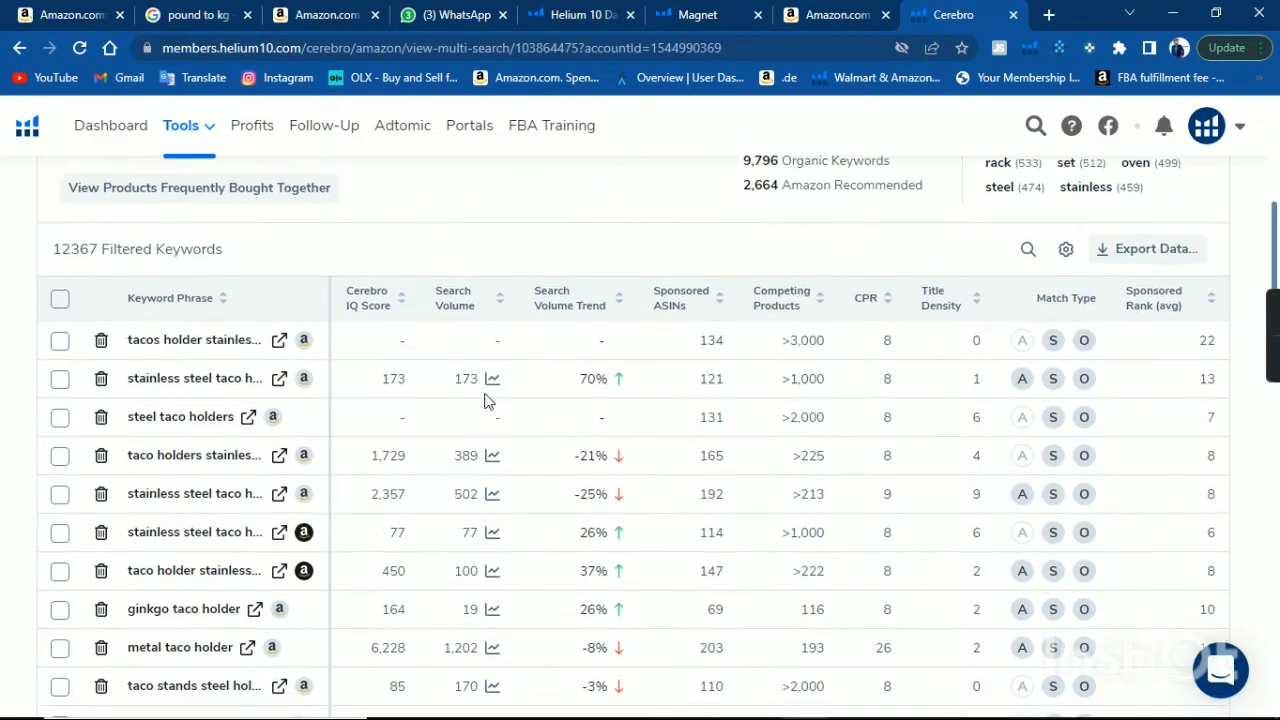
pyautogui.scroll(-5, 958, 483)
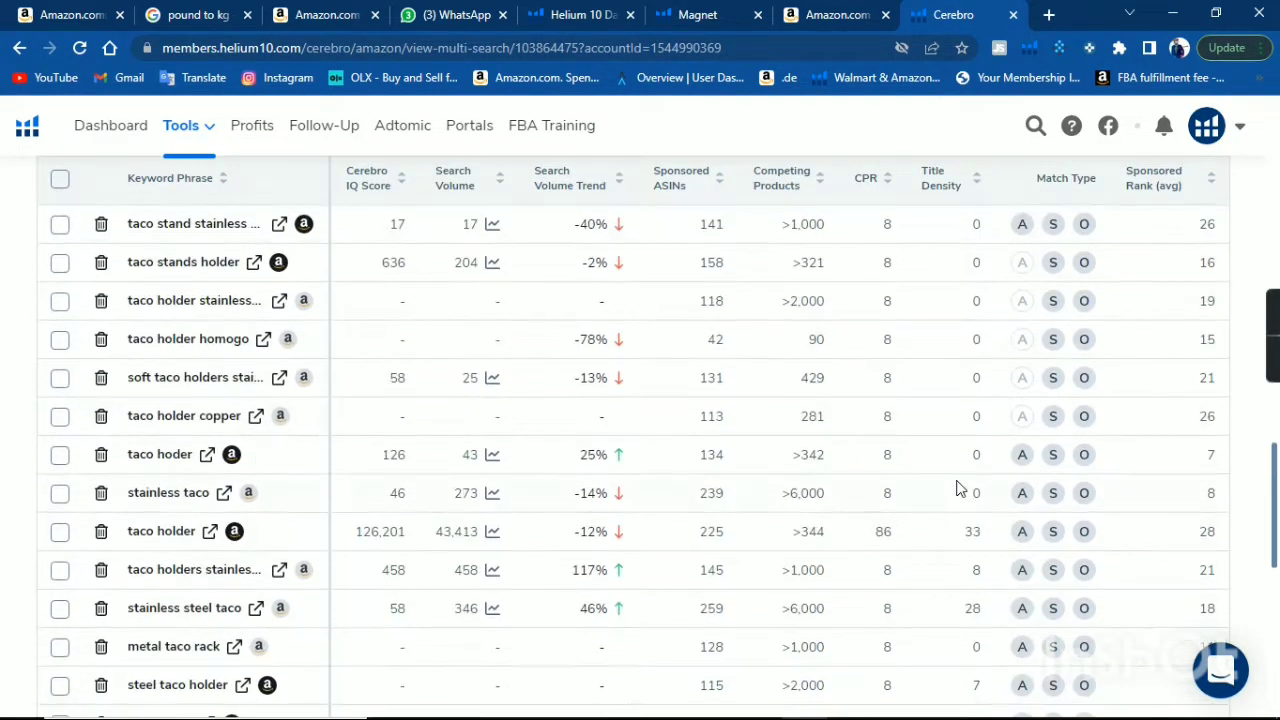
pyautogui.scroll(14, 958, 460)
pyautogui.scroll(4, 910, 415)
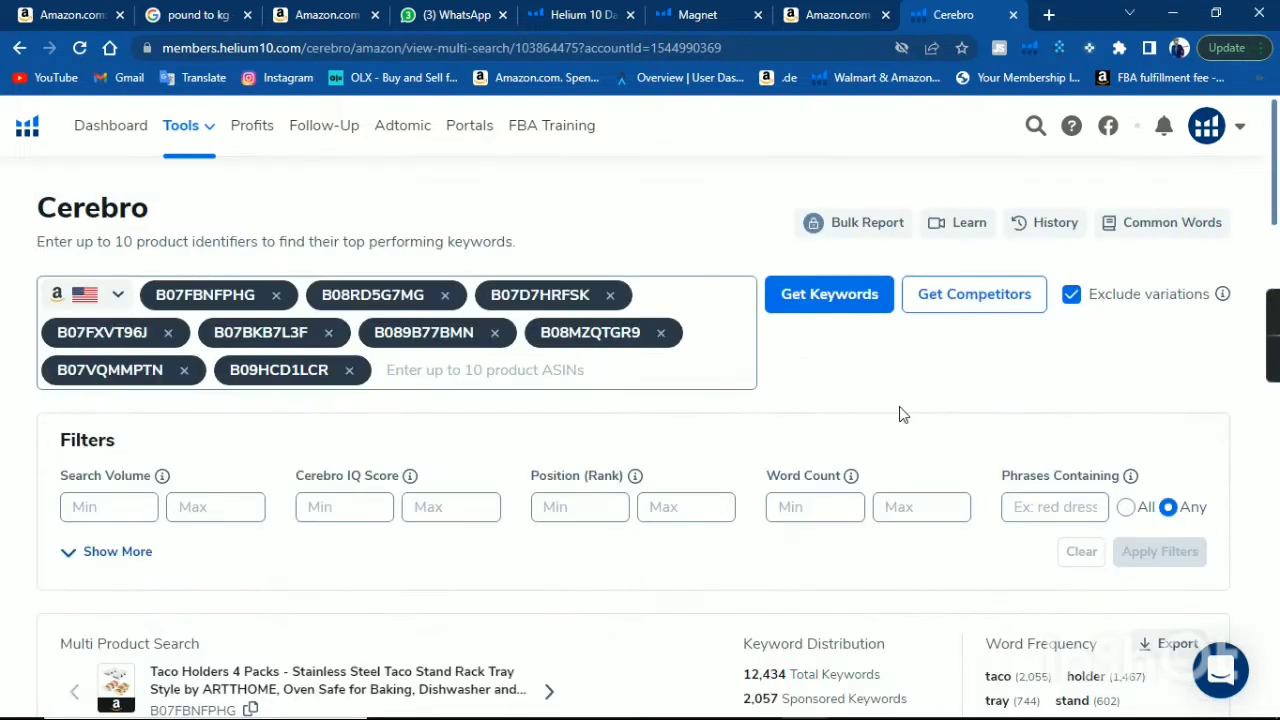
pyautogui.scroll(-2, 994, 380)
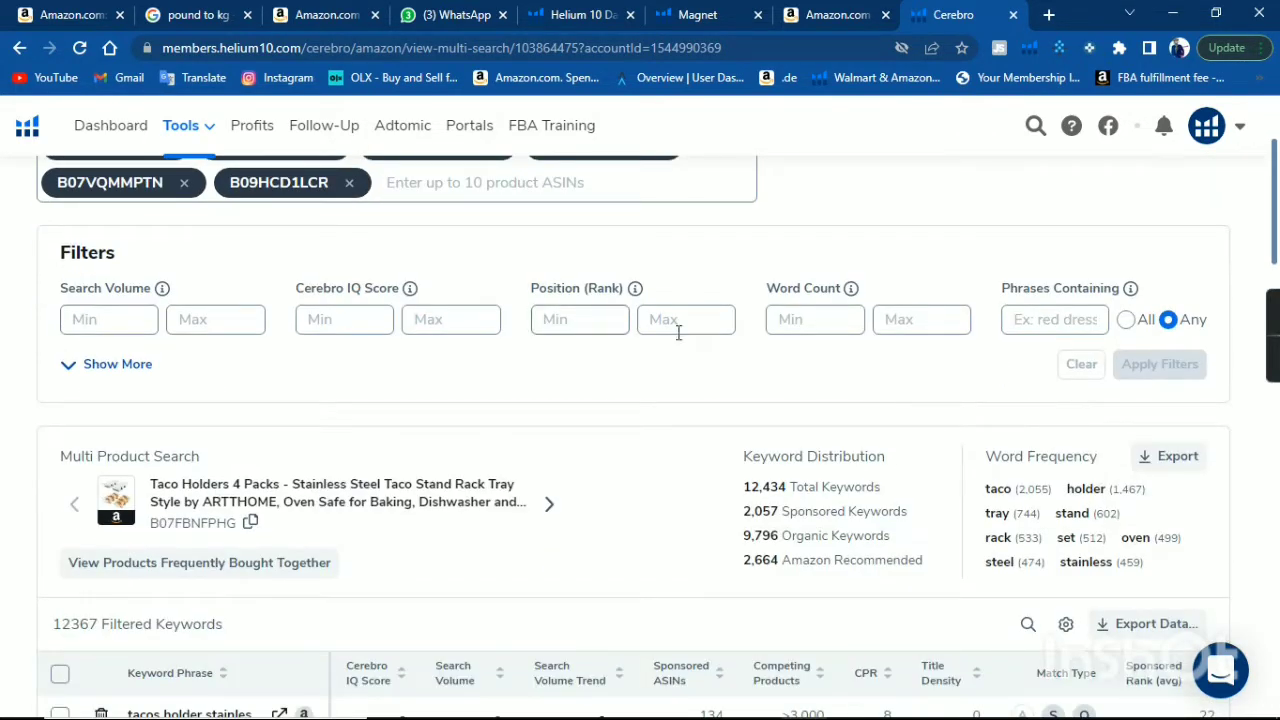
pyautogui.scroll(-2, 749, 487)
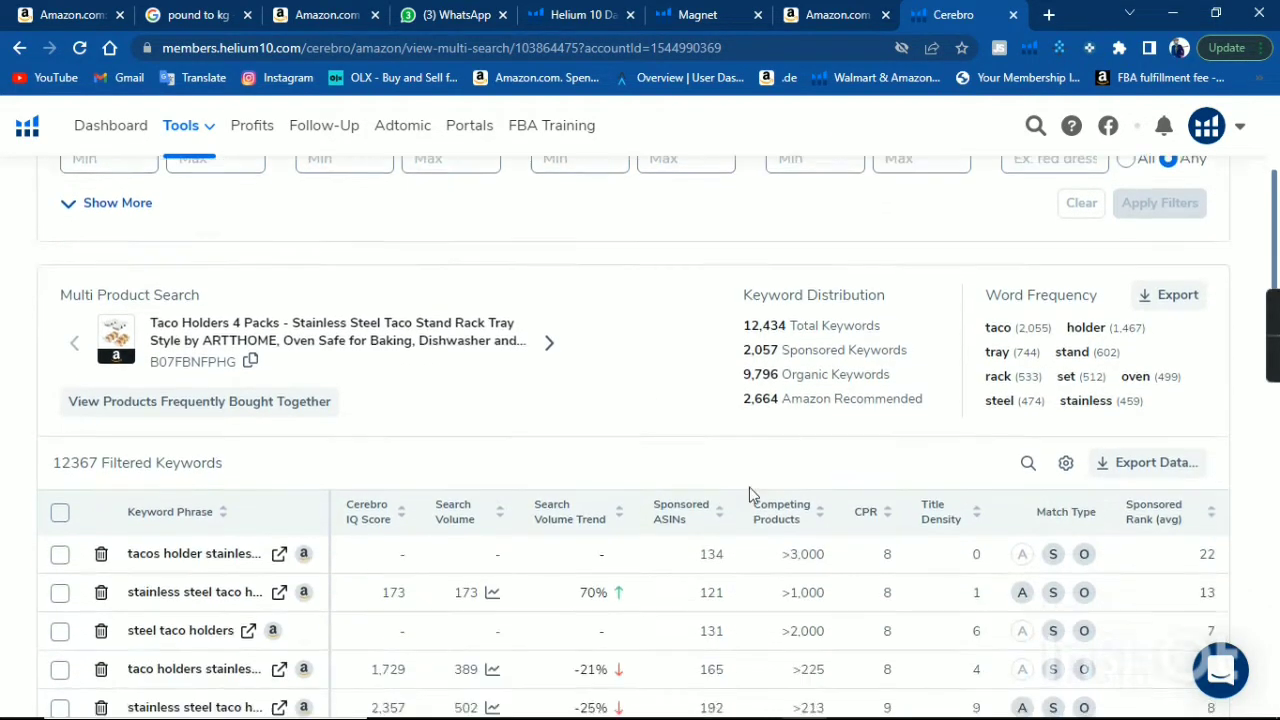
pyautogui.scroll(3, 378, 332)
pyautogui.scroll(1, 378, 326)
pyautogui.scroll(-4, 623, 351)
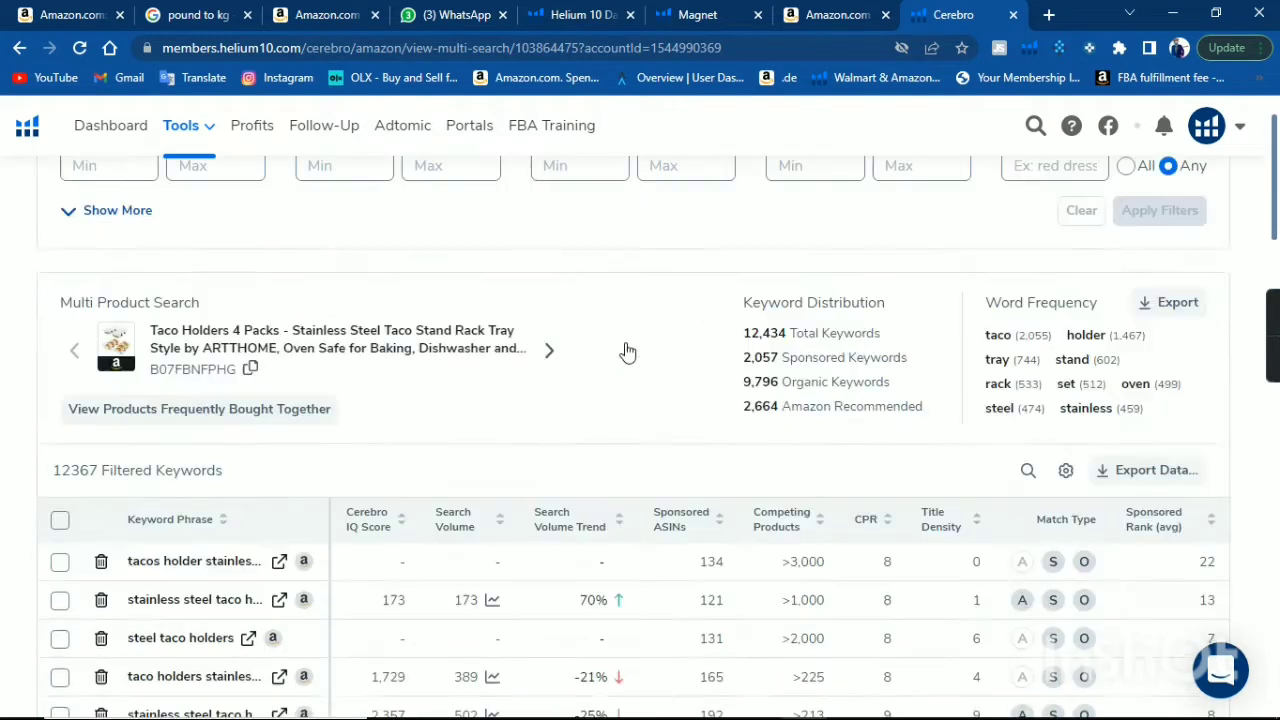
# Export the filtered Cerebro keywords as a CSV file and open the downloaded file in Excel.
pyautogui.scroll(-1, 1135, 437)
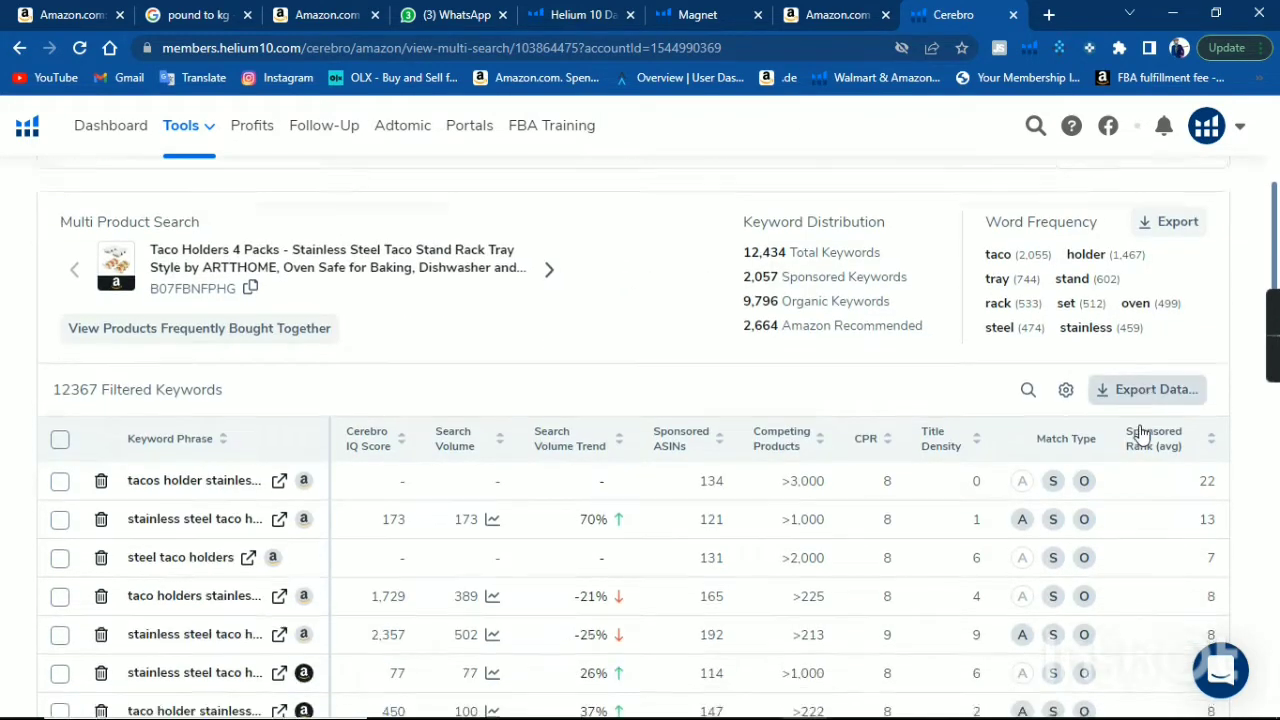
pyautogui.click(1122, 352)
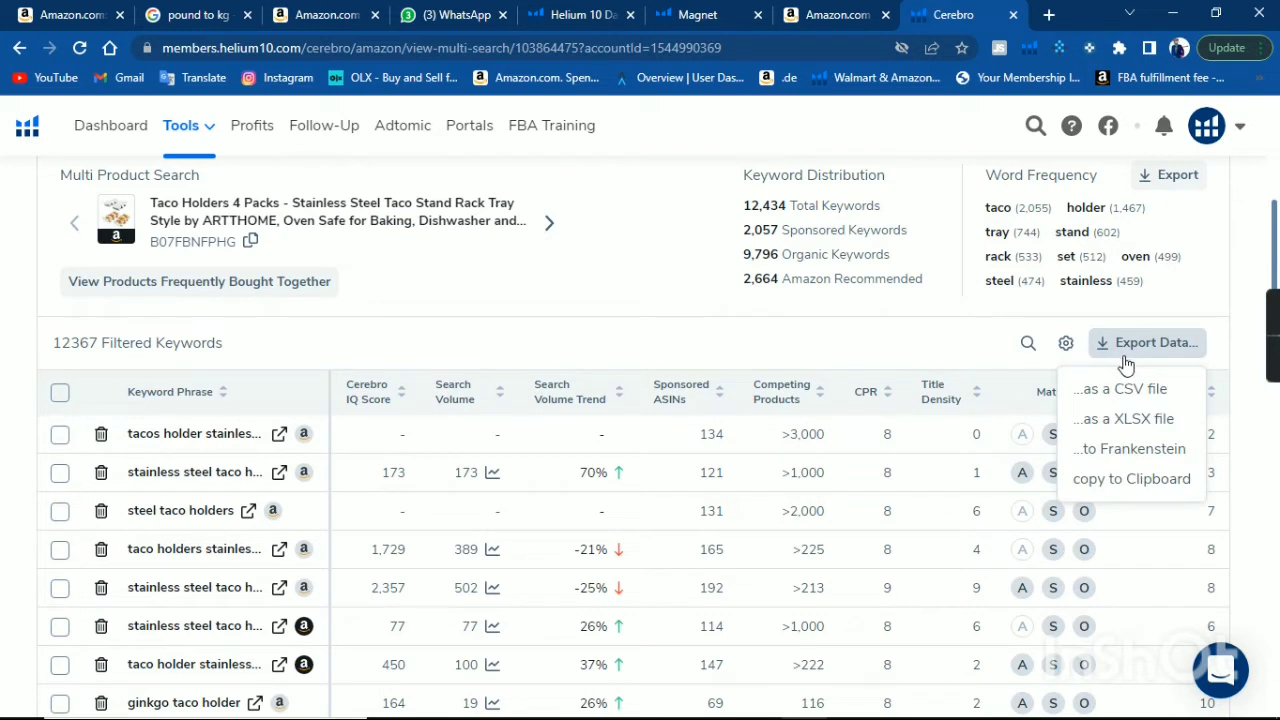
pyautogui.click(1130, 390)
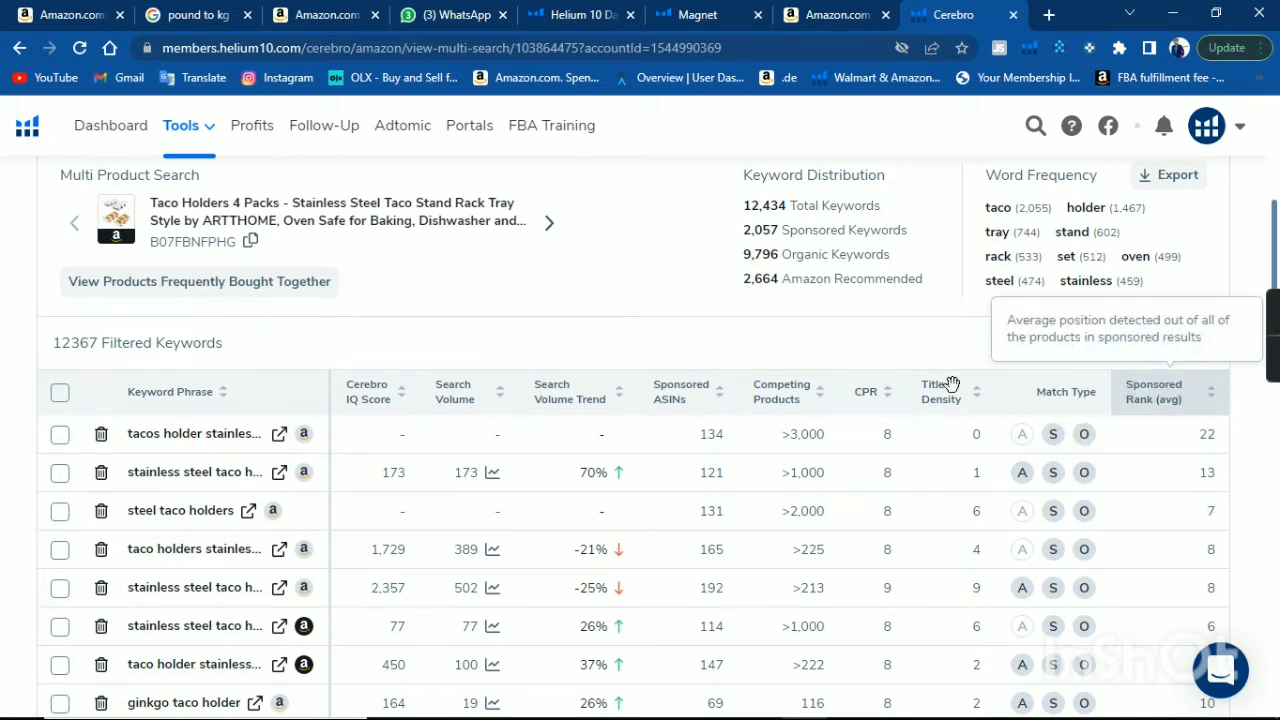
pyautogui.moveTo(448, 408)
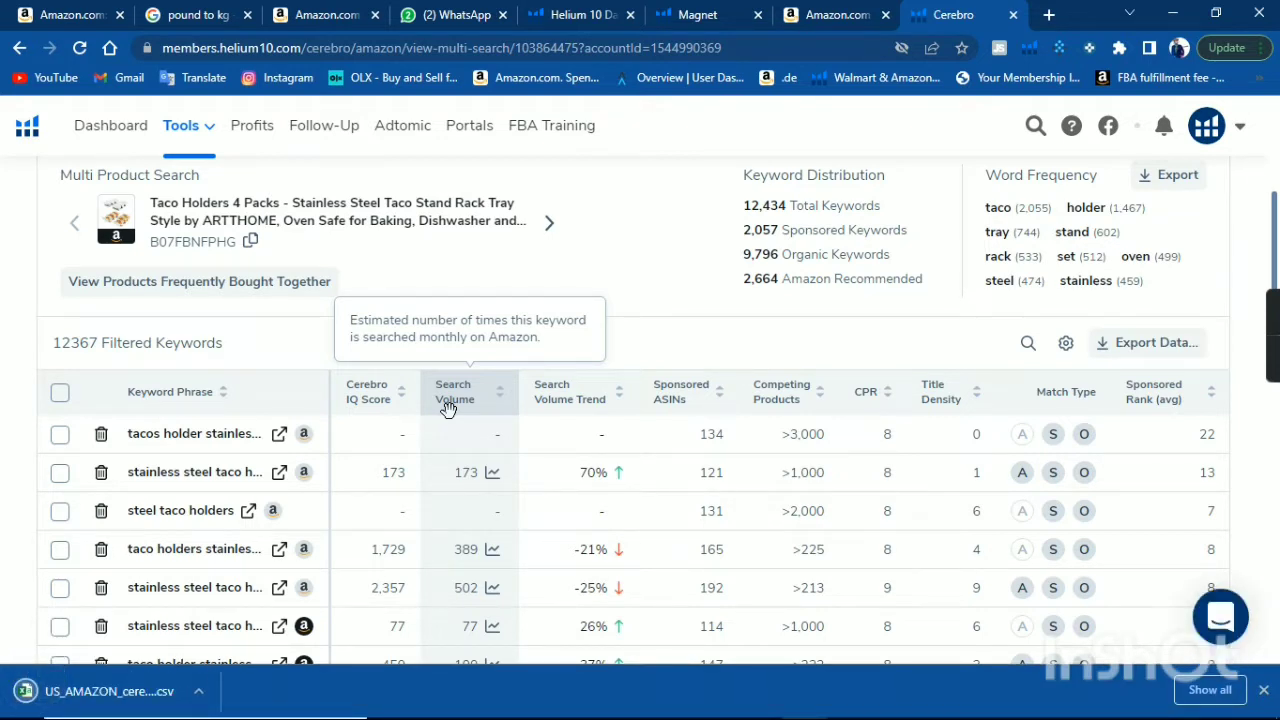
pyautogui.click(199, 691)
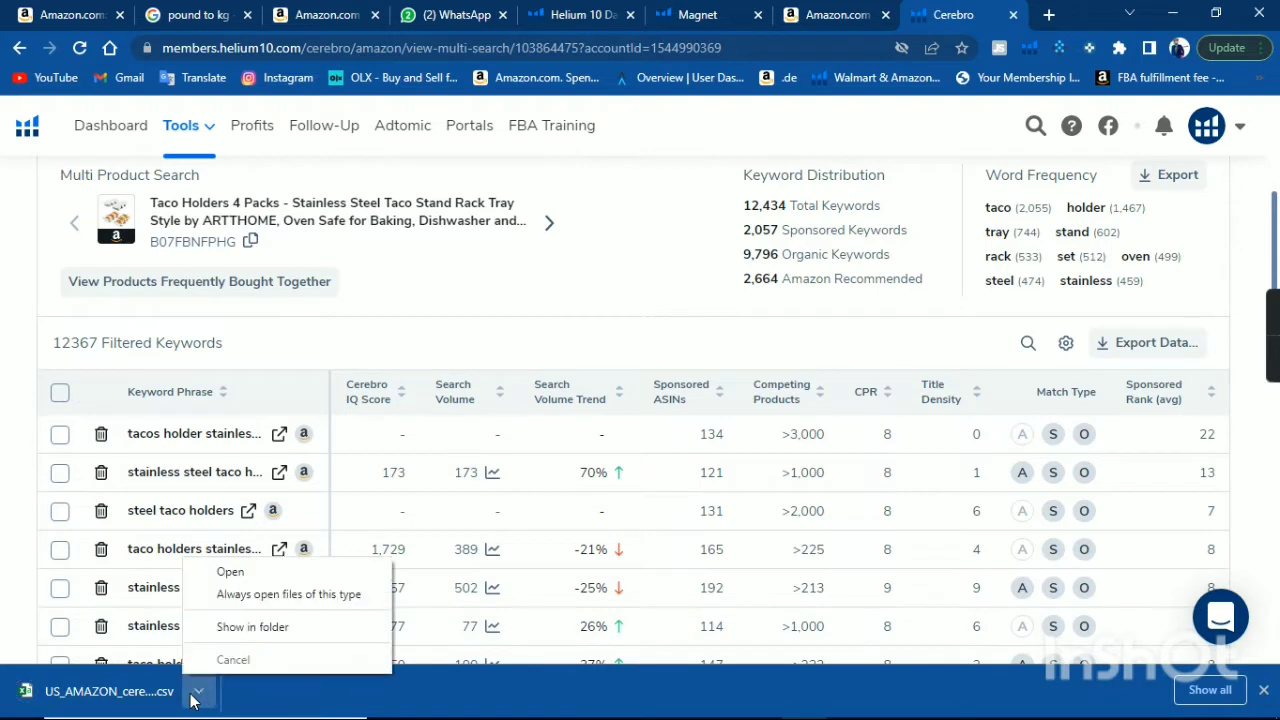
pyautogui.click(259, 578)
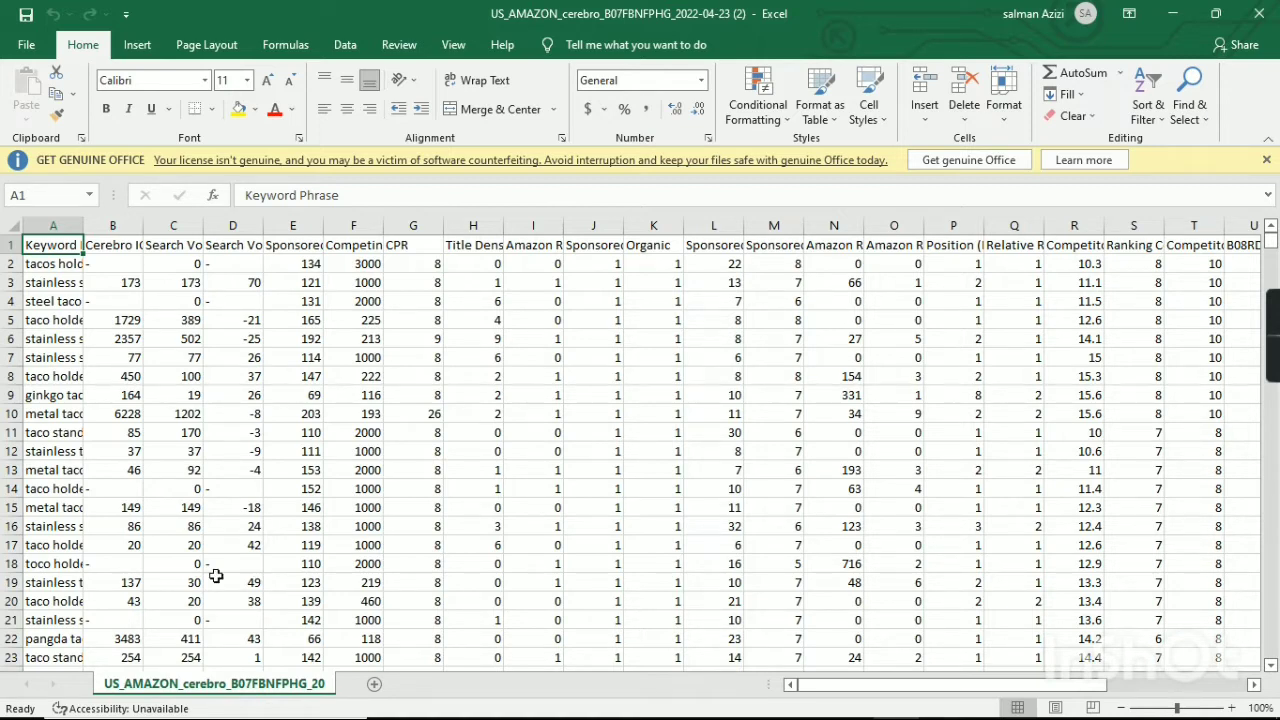
# Widen the Keyword Phrase, Search Volume, Competing Products and Sponsored ASINs columns of the exported sheet to make their headers readable.
pyautogui.click(112, 270)
pyautogui.click(222, 284)
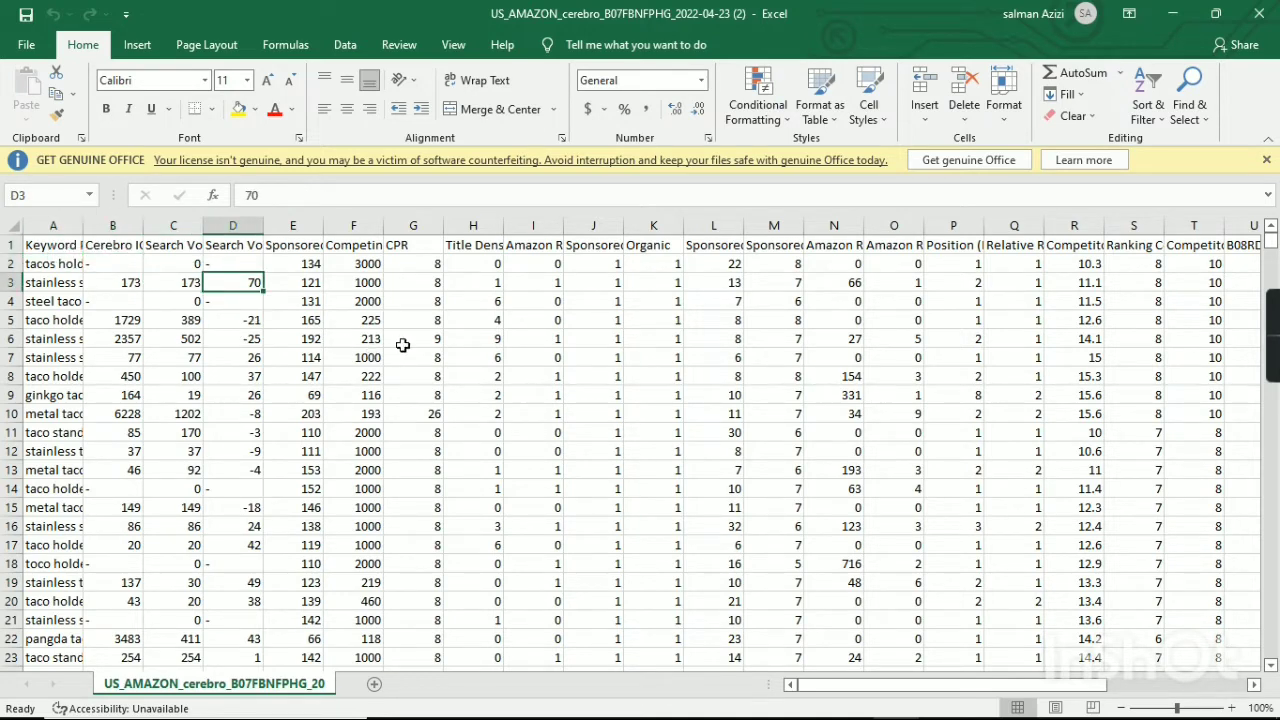
pyautogui.scroll(-2, 806, 346)
pyautogui.scroll(2, 820, 360)
pyautogui.moveTo(922, 690); pyautogui.dragTo(750, 690)
pyautogui.moveTo(80, 236); pyautogui.dragTo(133, 230)
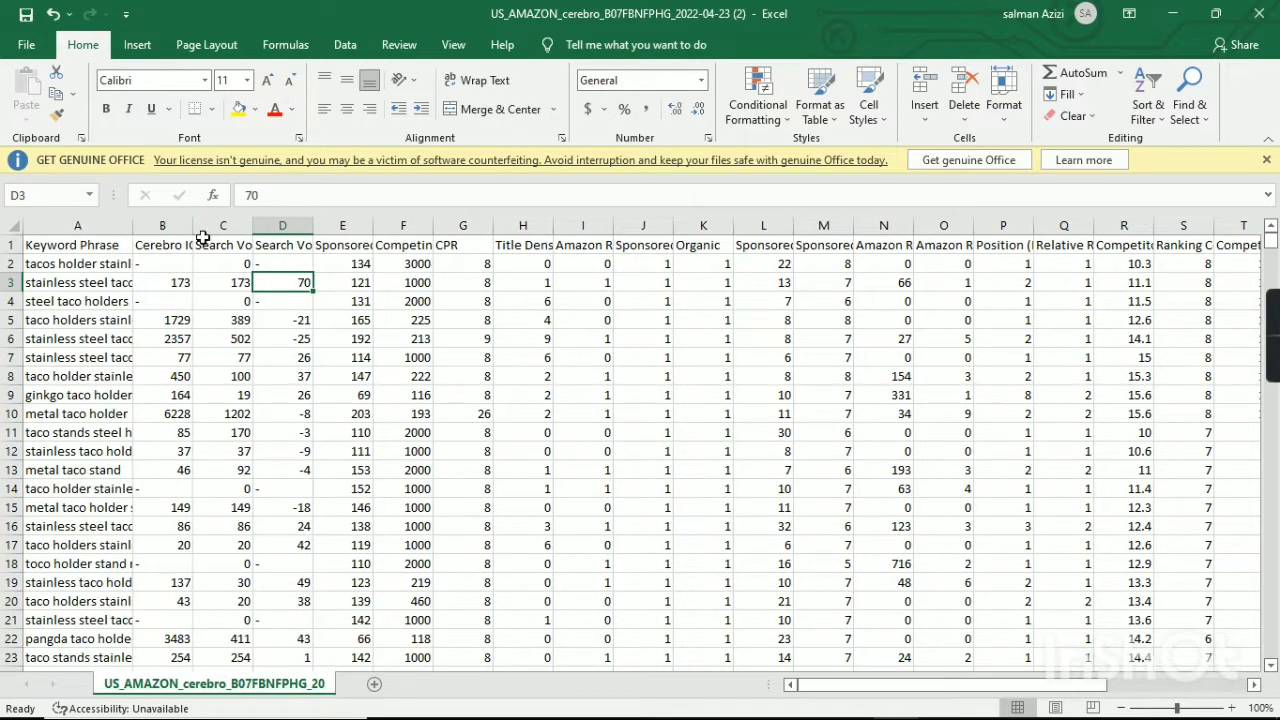
pyautogui.moveTo(253, 232); pyautogui.dragTo(309, 230)
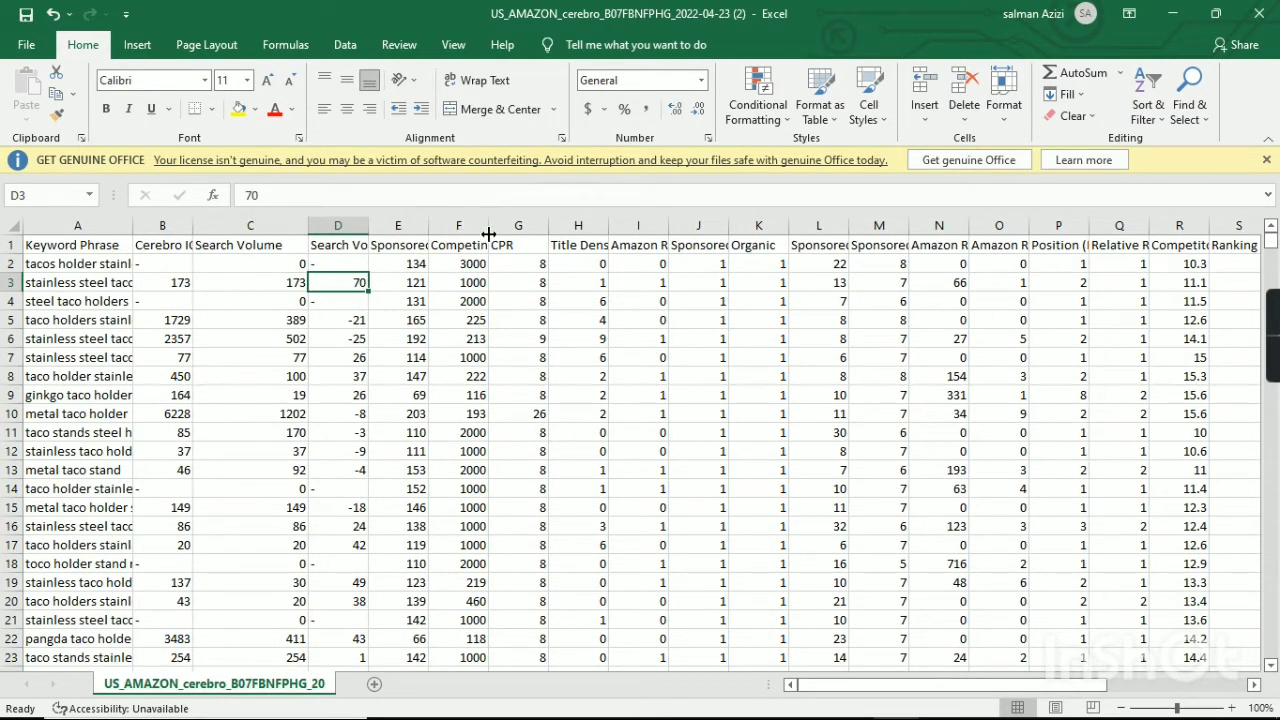
pyautogui.moveTo(489, 233); pyautogui.dragTo(560, 233)
pyautogui.moveTo(428, 226); pyautogui.dragTo(530, 232)
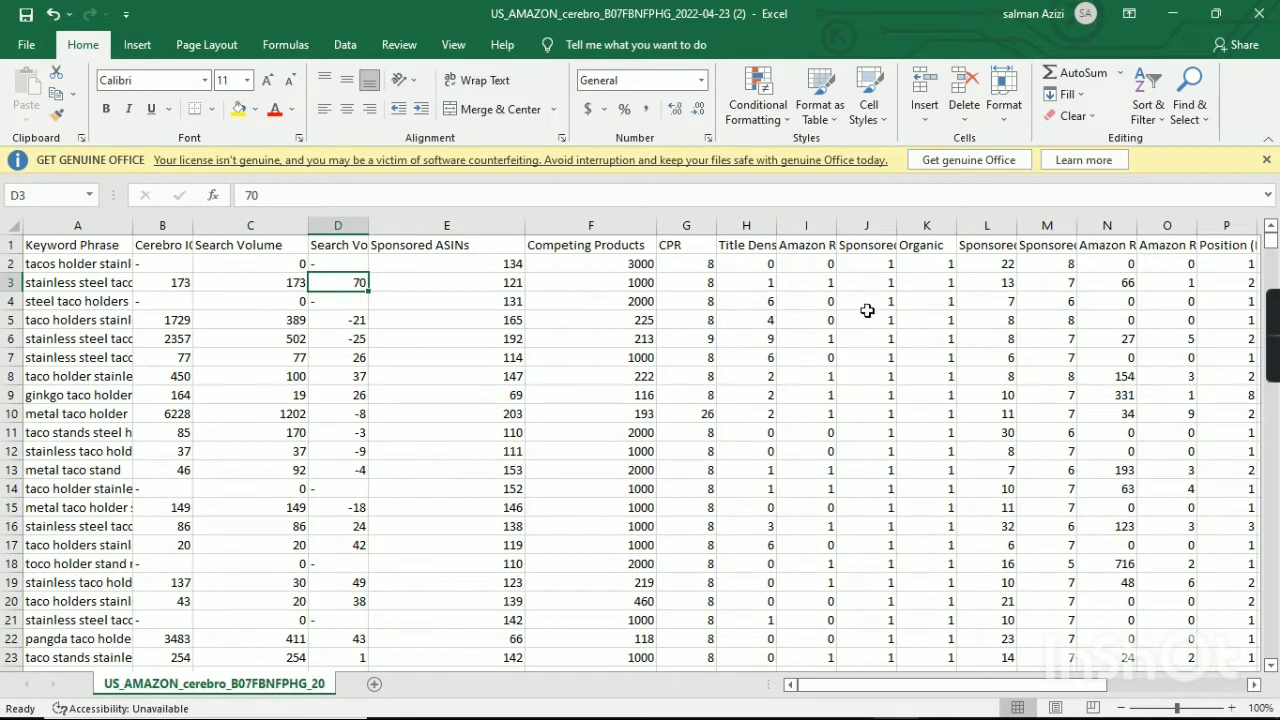
# Widen the Ranking Competitors, Competitor Performance Score and Position (Rank) columns of the exported sheet.
pyautogui.moveTo(950, 690); pyautogui.dragTo(1058, 688)
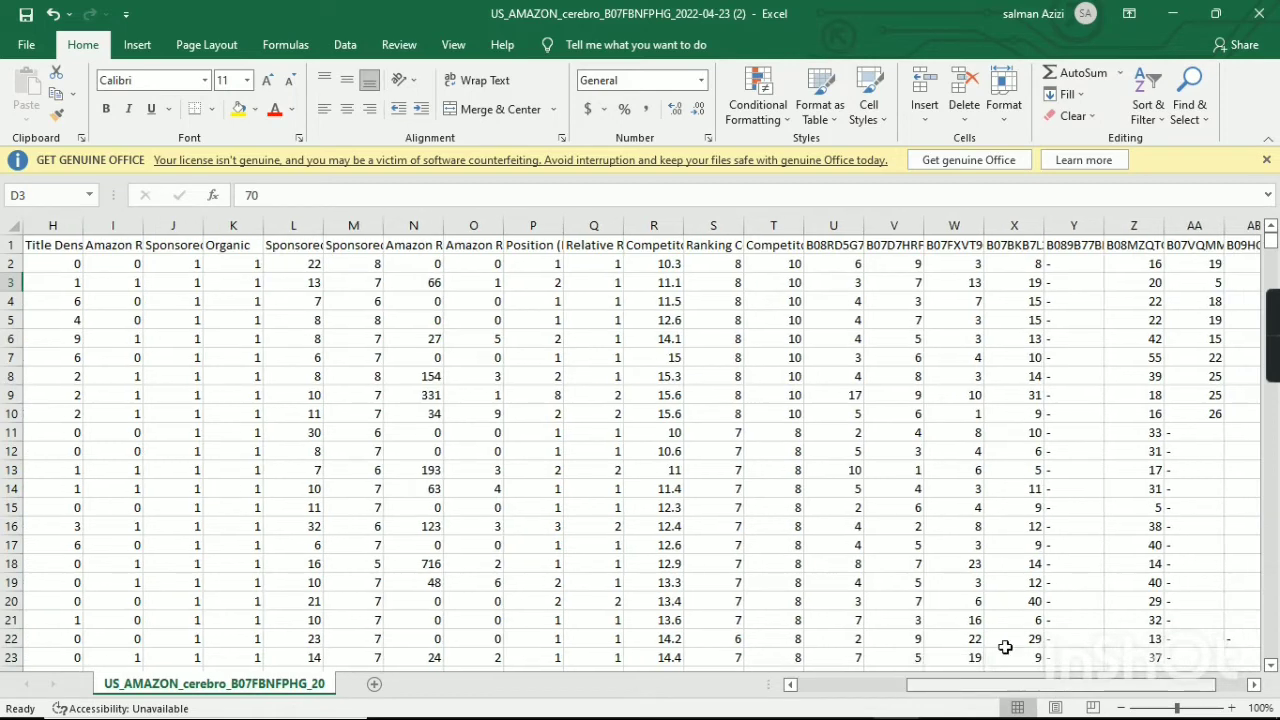
pyautogui.moveTo(743, 229); pyautogui.dragTo(992, 229)
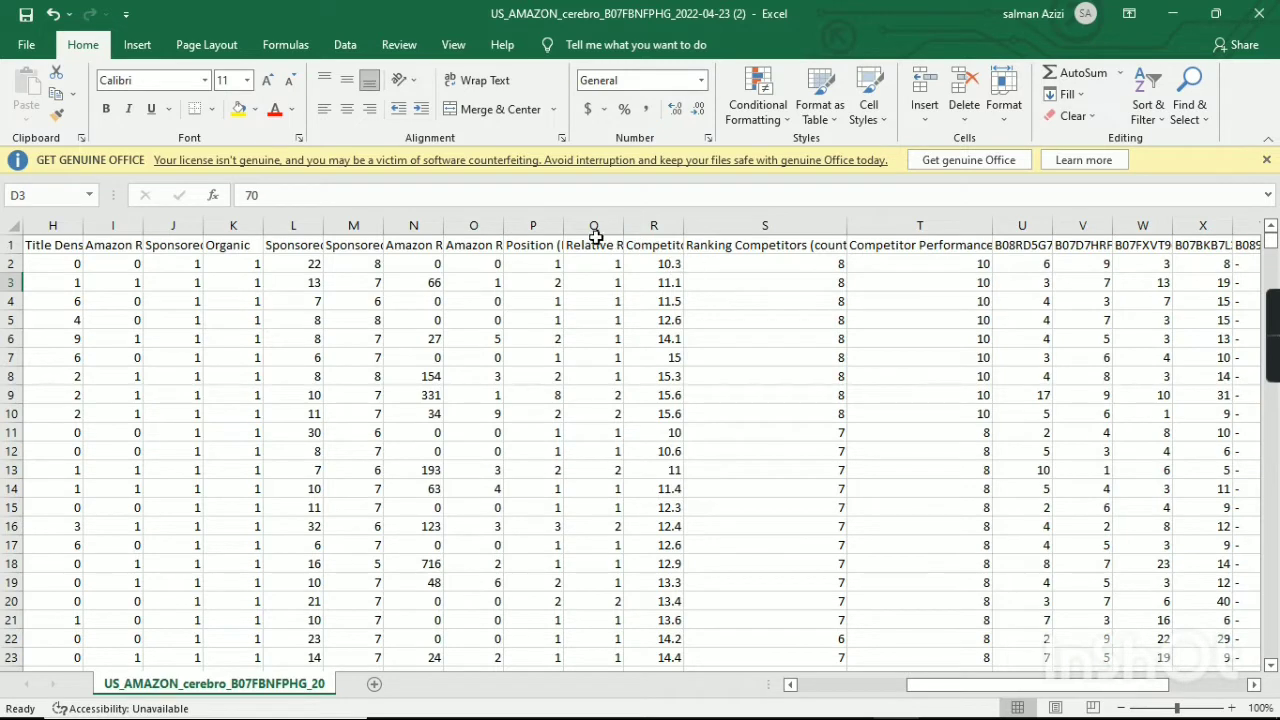
pyautogui.moveTo(563, 229); pyautogui.dragTo(644, 229)
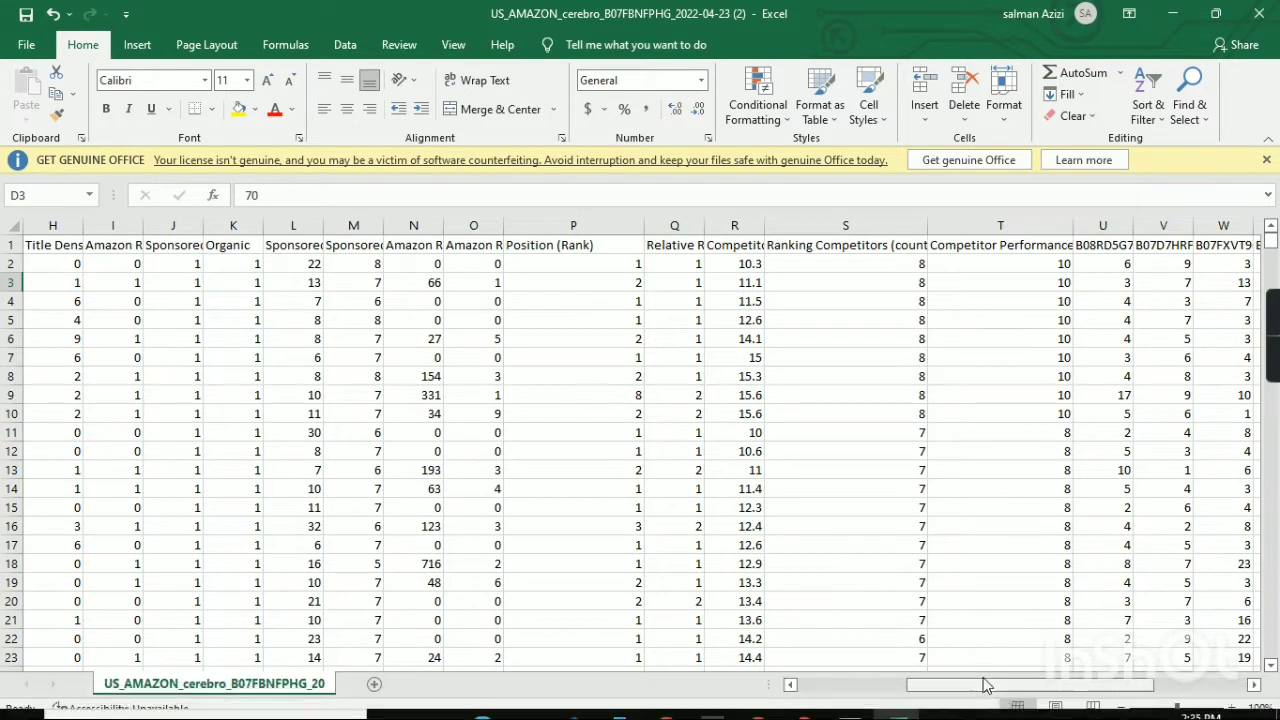
# Switch to the KWs Grand Data sheet in Google Sheets and review its required headers from Phrase to Ranking Competitors (Rank<30).
pyautogui.moveTo(985, 685); pyautogui.dragTo(875, 685)
pyautogui.moveTo(856, 717)
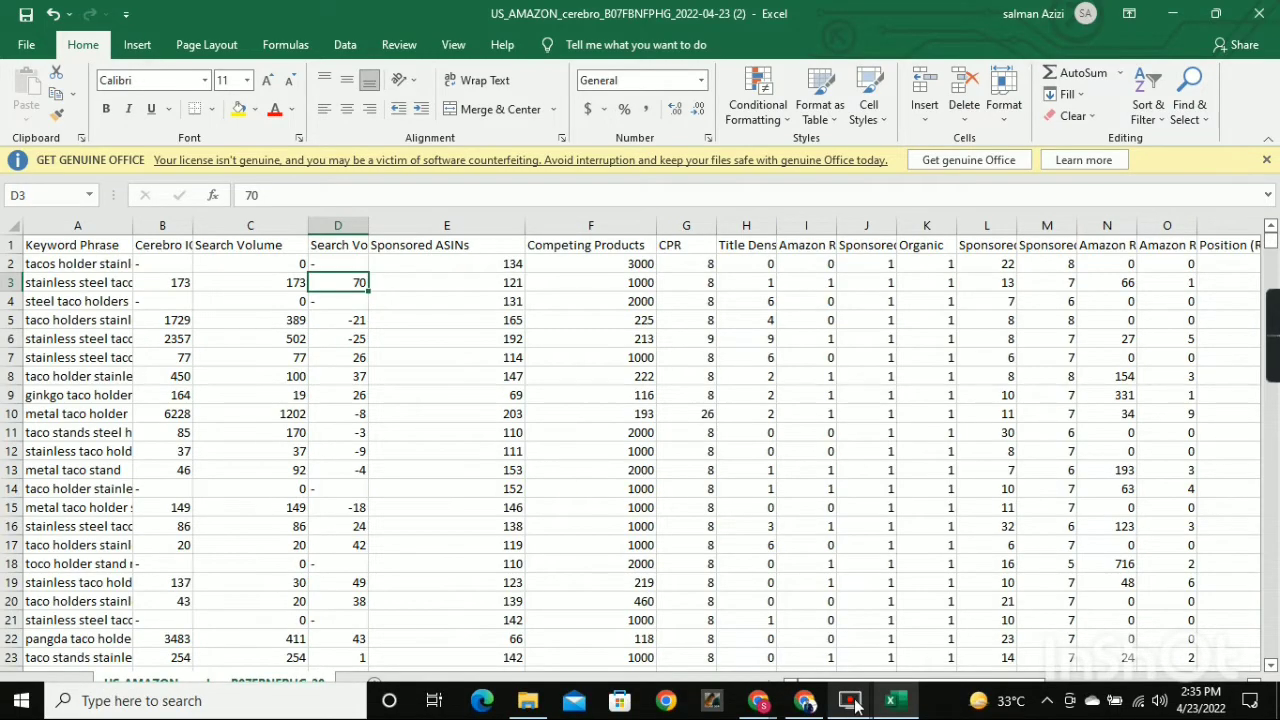
pyautogui.click(805, 701)
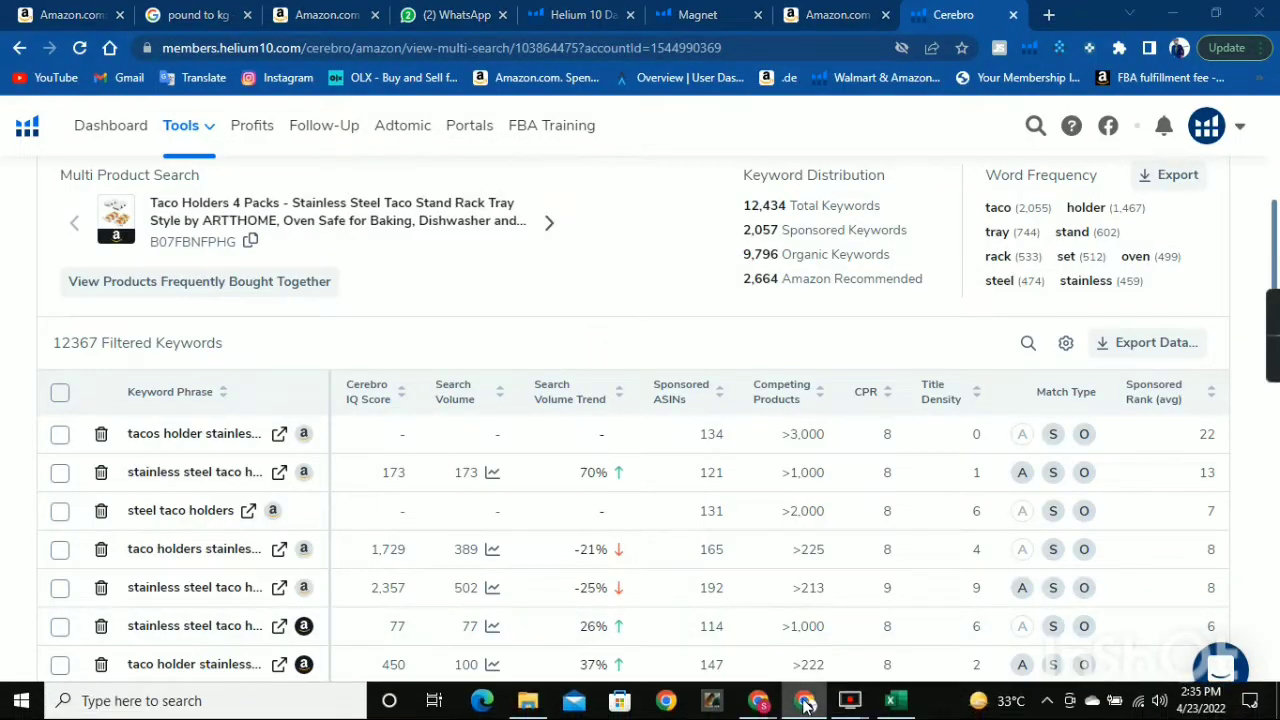
pyautogui.click(806, 704)
pyautogui.click(760, 701)
pyautogui.click(817, 645)
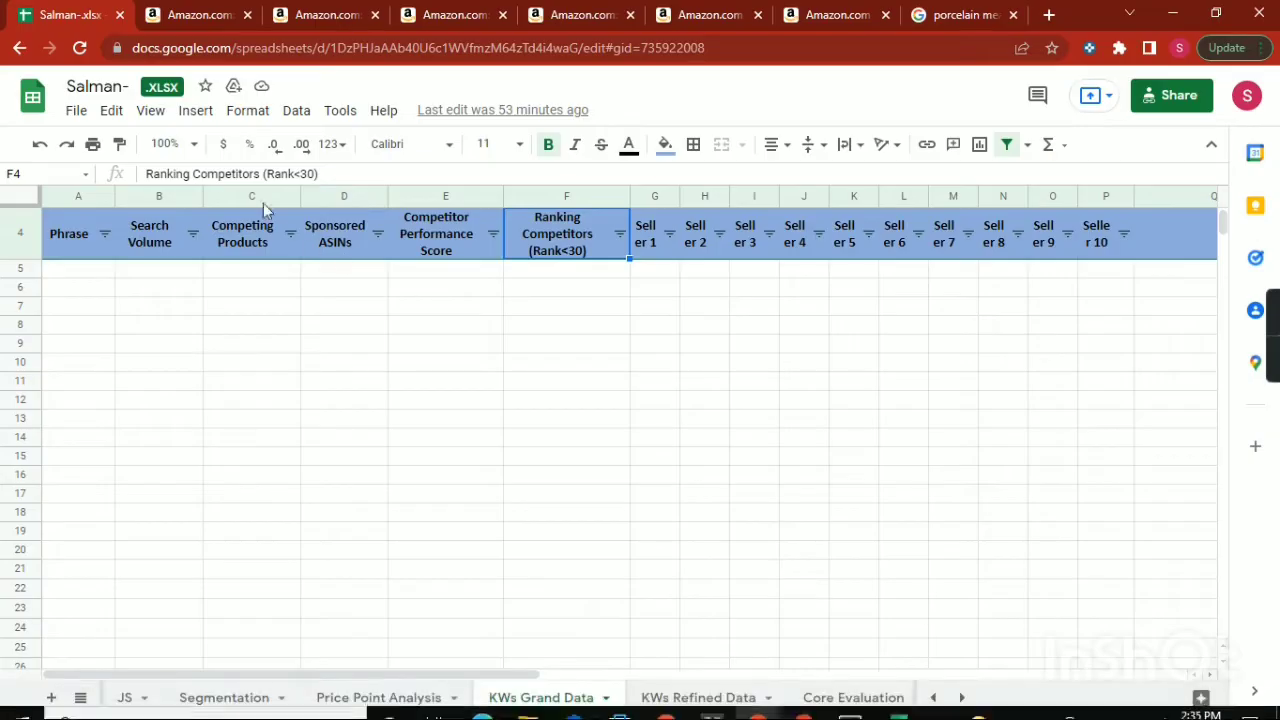
pyautogui.click(62, 233)
pyautogui.click(163, 239)
pyautogui.click(255, 235)
pyautogui.click(343, 235)
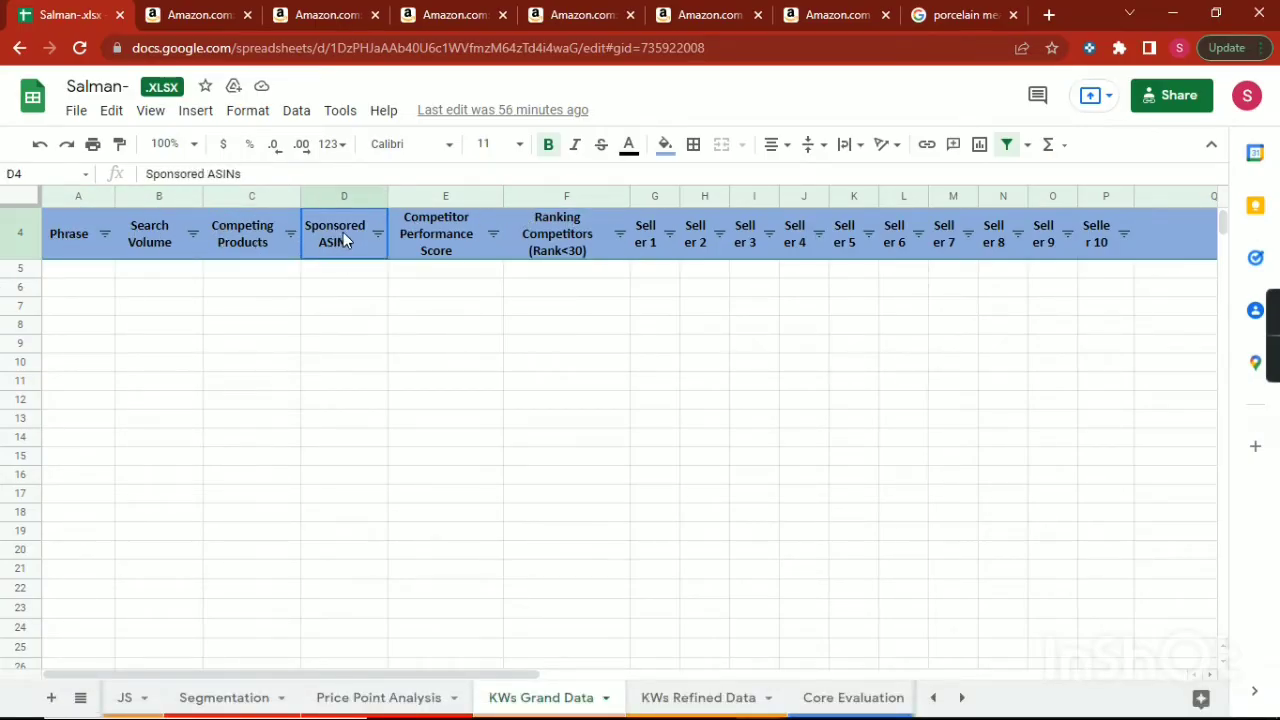
pyautogui.click(440, 235)
pyautogui.click(560, 235)
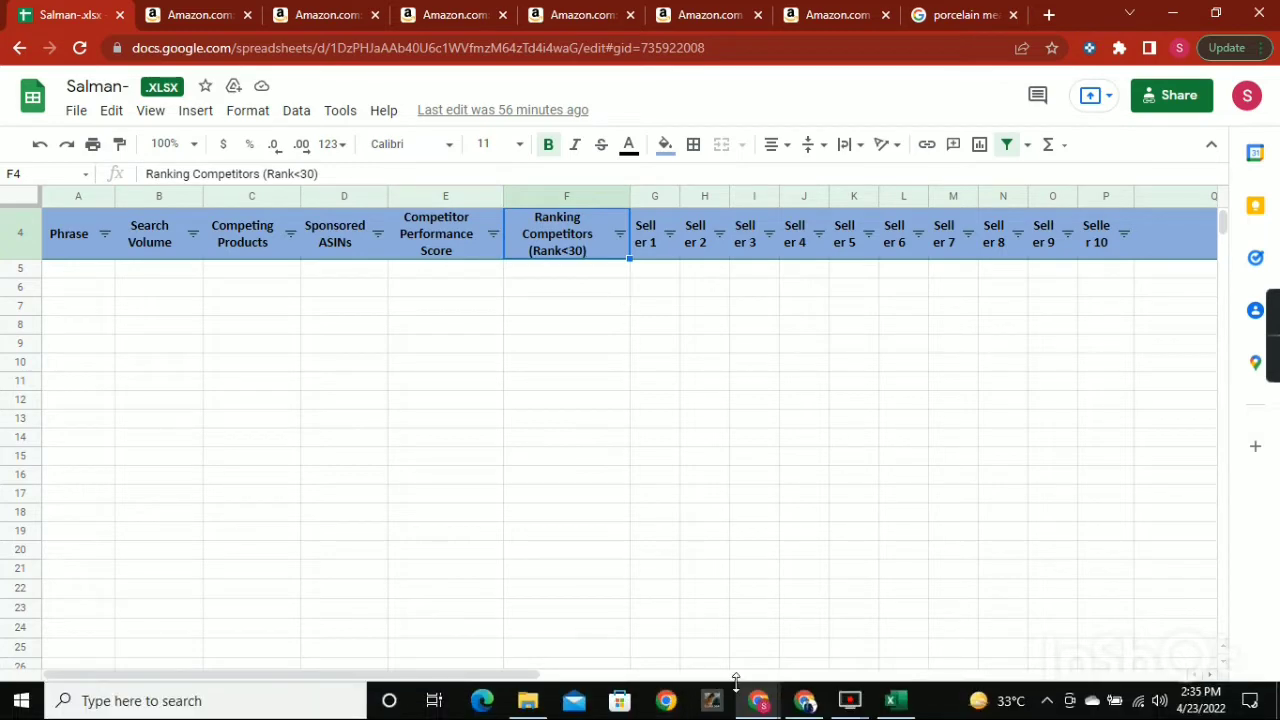
# Switch back to the exported Cerebro file in Excel and fill the Keyword Phrase header cell with orange.
pyautogui.click(885, 703)
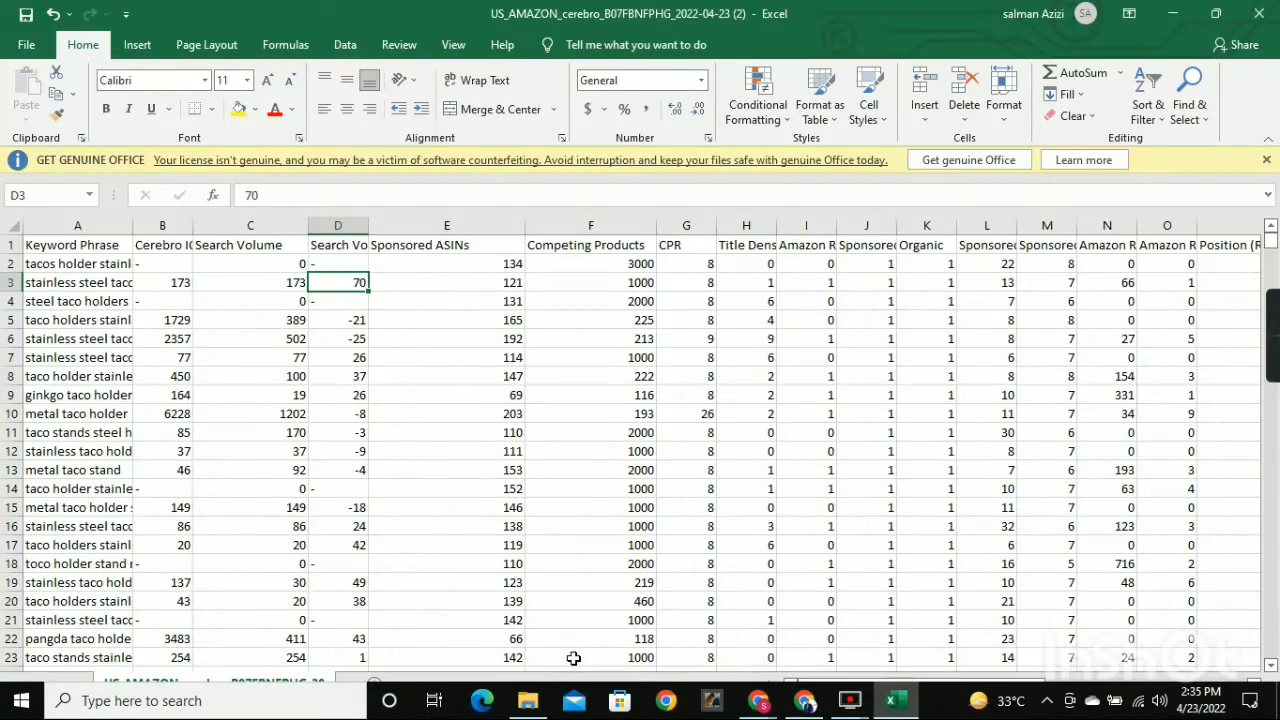
pyautogui.click(67, 245)
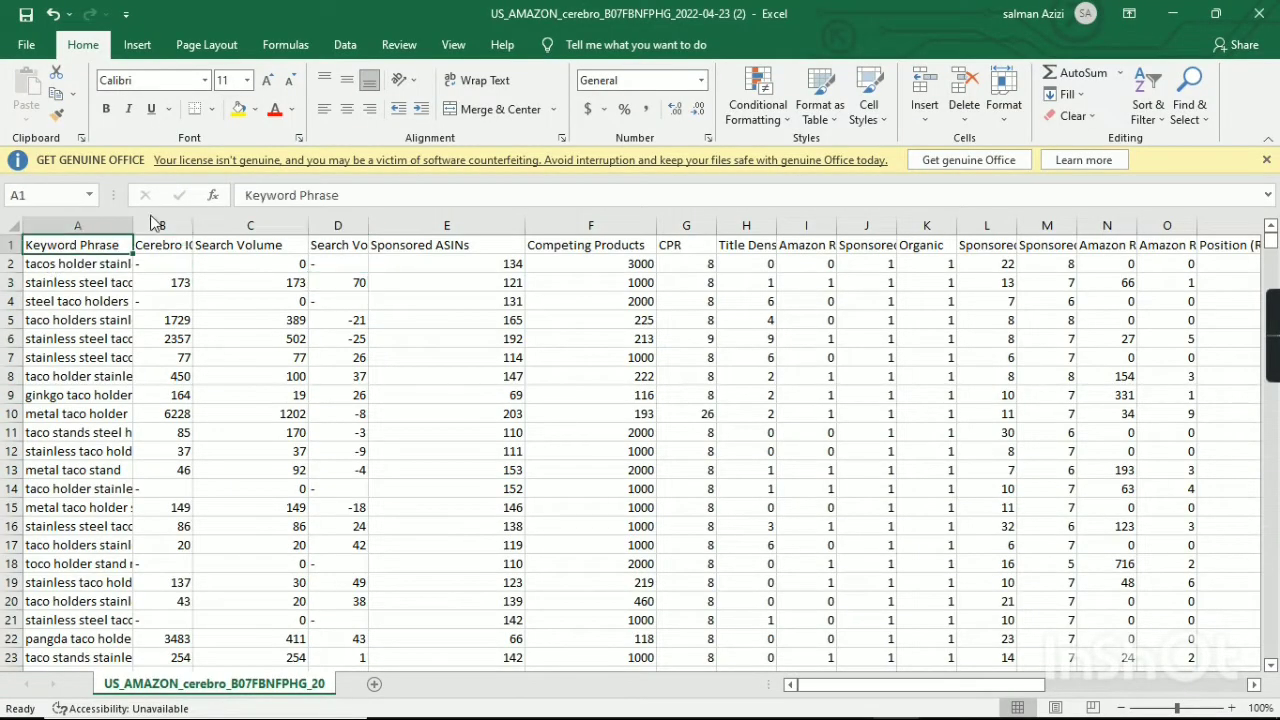
pyautogui.click(238, 111)
pyautogui.click(255, 109)
pyautogui.click(269, 261)
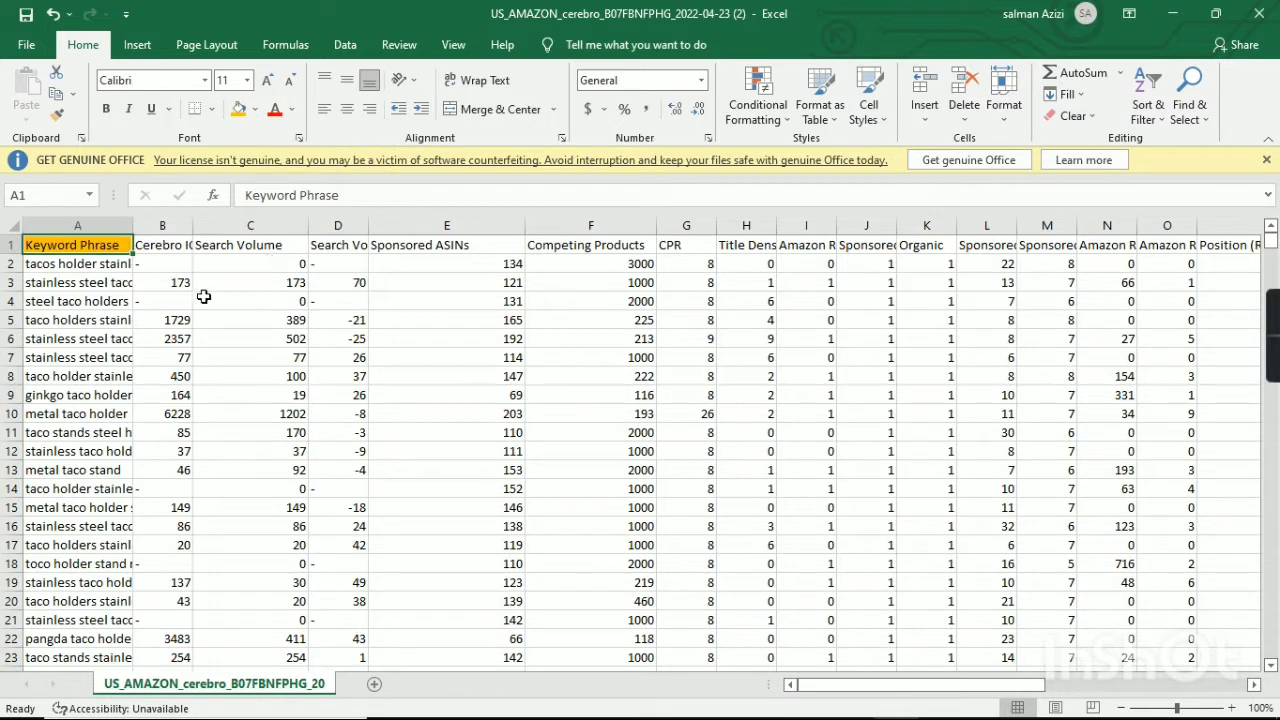
# Fill the Search Volume, Sponsored ASINs and Competing Products header cells with the same orange.
pyautogui.click(228, 245)
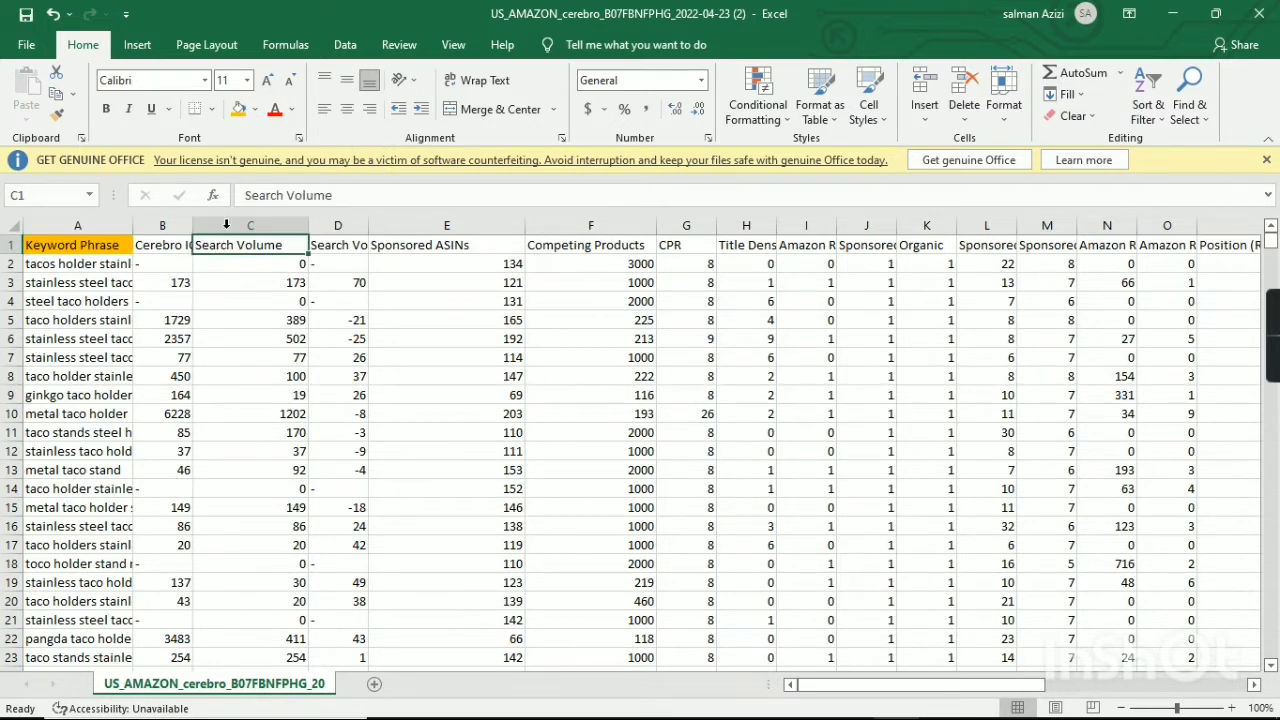
pyautogui.click(240, 110)
pyautogui.click(390, 245)
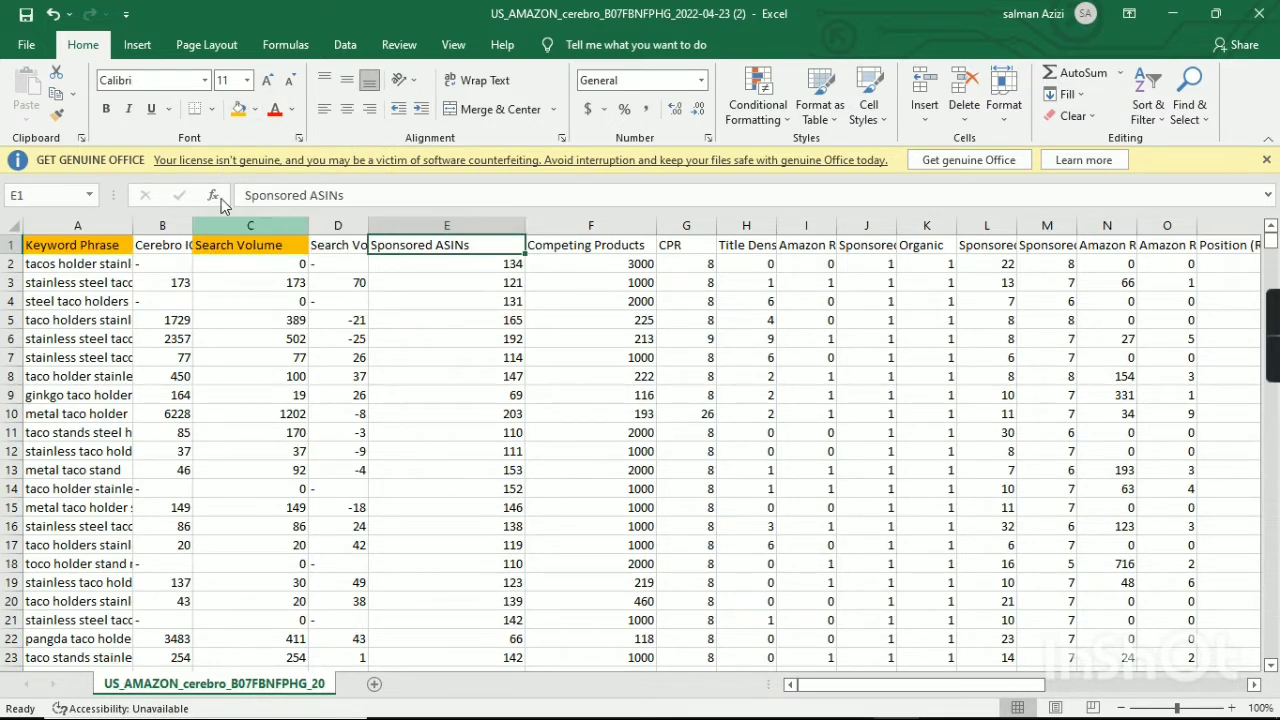
pyautogui.click(238, 109)
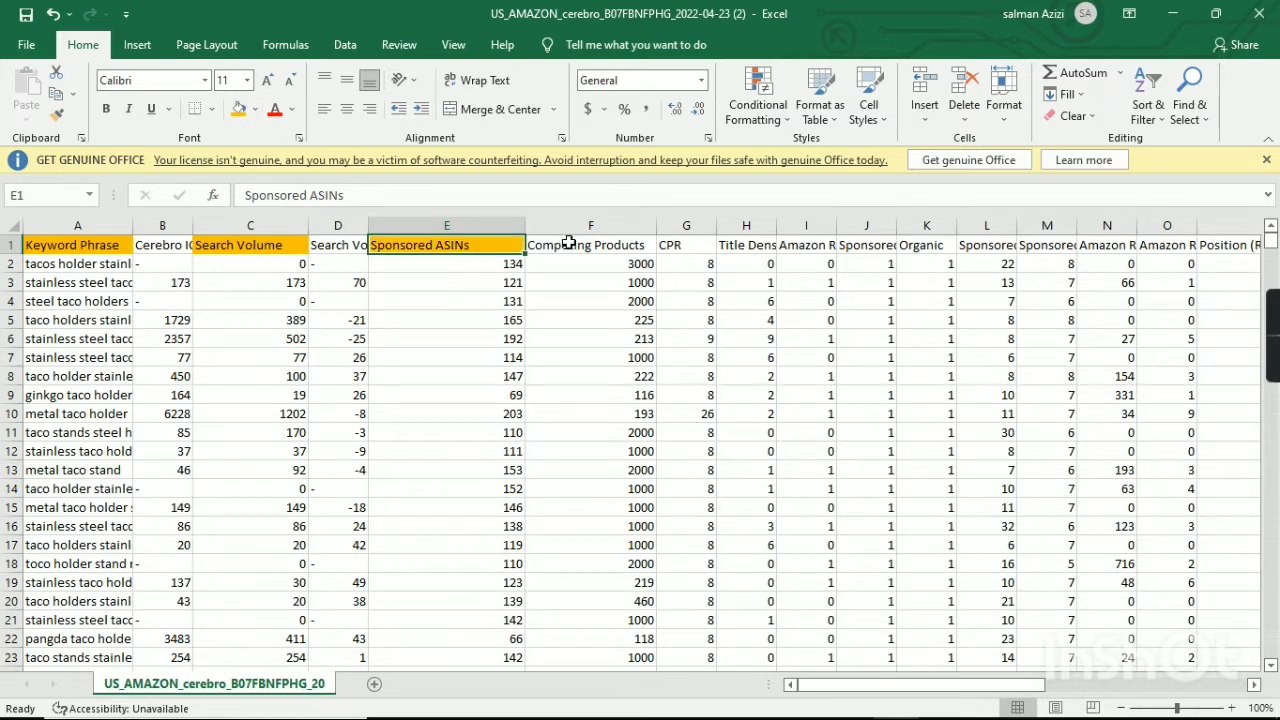
pyautogui.click(568, 245)
pyautogui.click(239, 109)
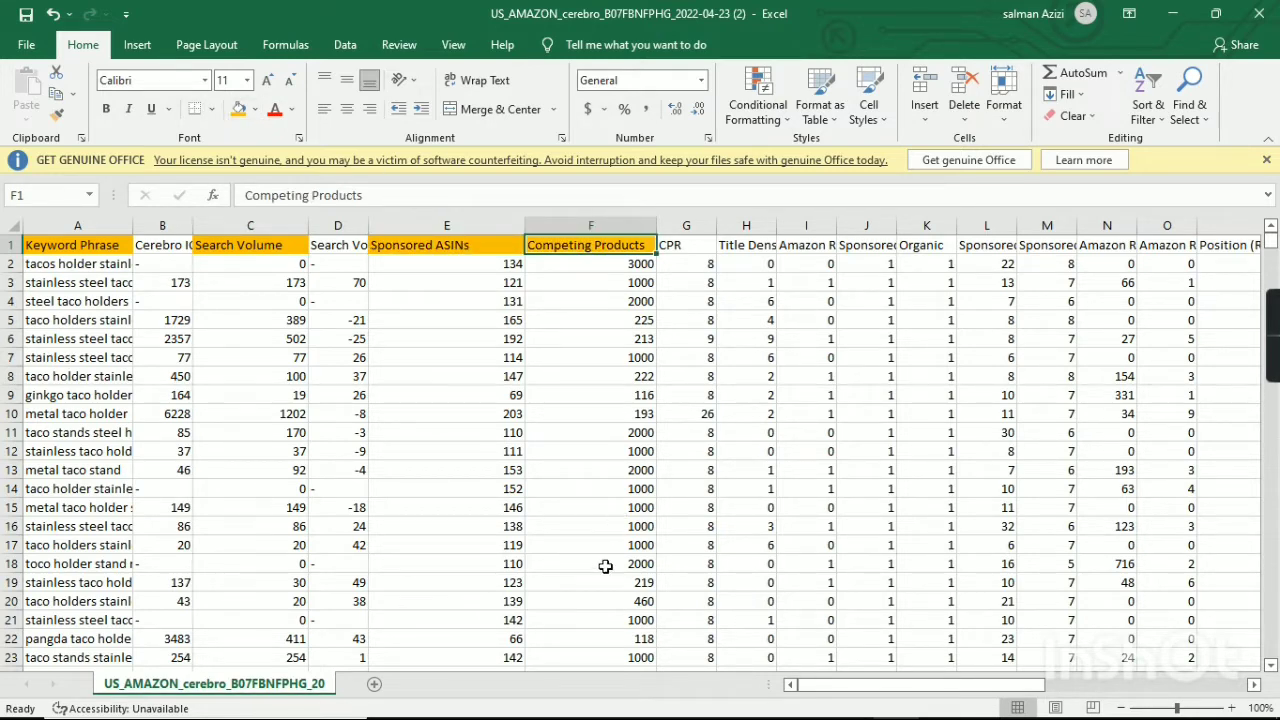
# Fill the Ranking Competitors (count) and Competitor Performance Score header cells with orange.
pyautogui.moveTo(840, 688); pyautogui.dragTo(902, 688)
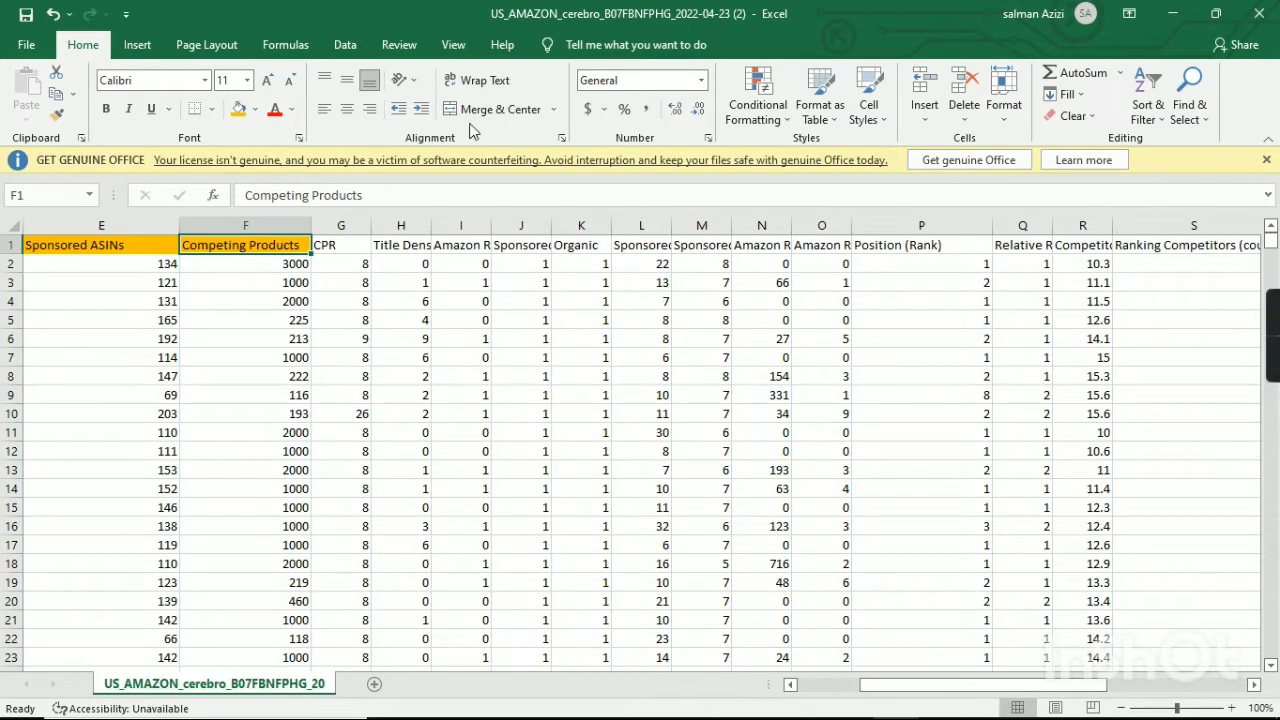
pyautogui.click(879, 250)
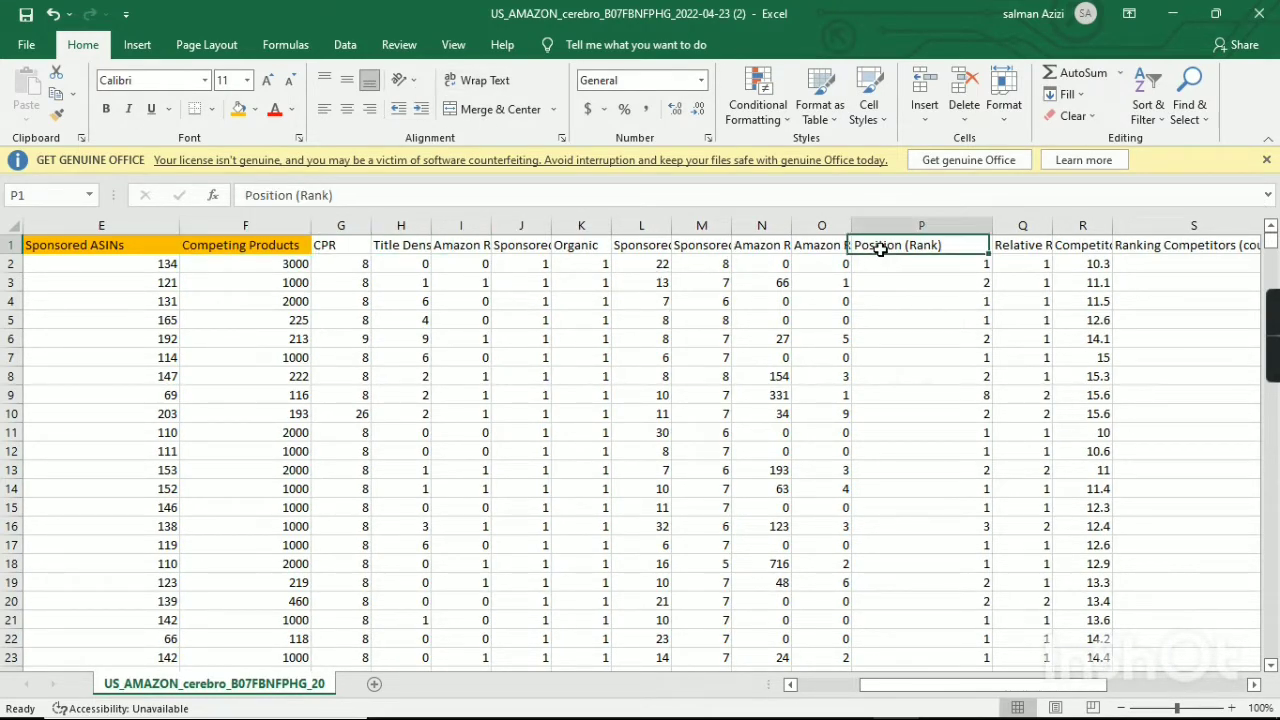
pyautogui.moveTo(985, 690); pyautogui.dragTo(1047, 690)
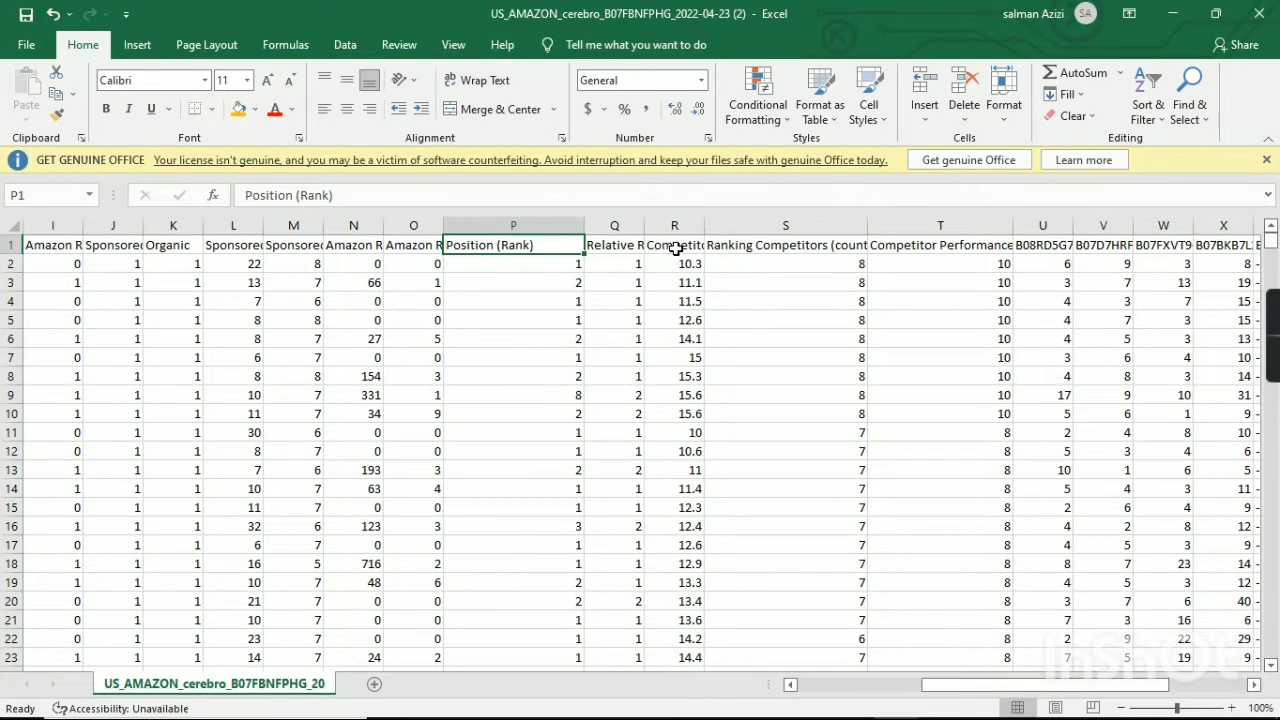
pyautogui.click(676, 249)
pyautogui.click(762, 245)
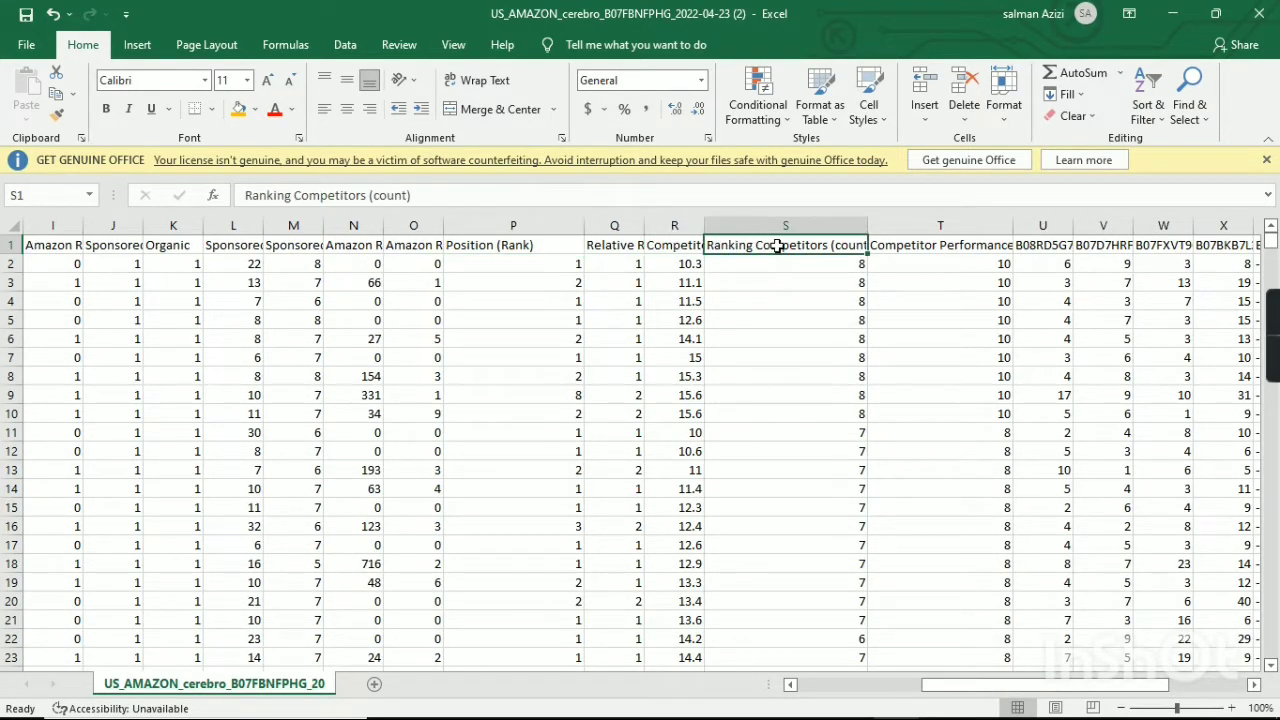
pyautogui.click(238, 108)
pyautogui.click(947, 248)
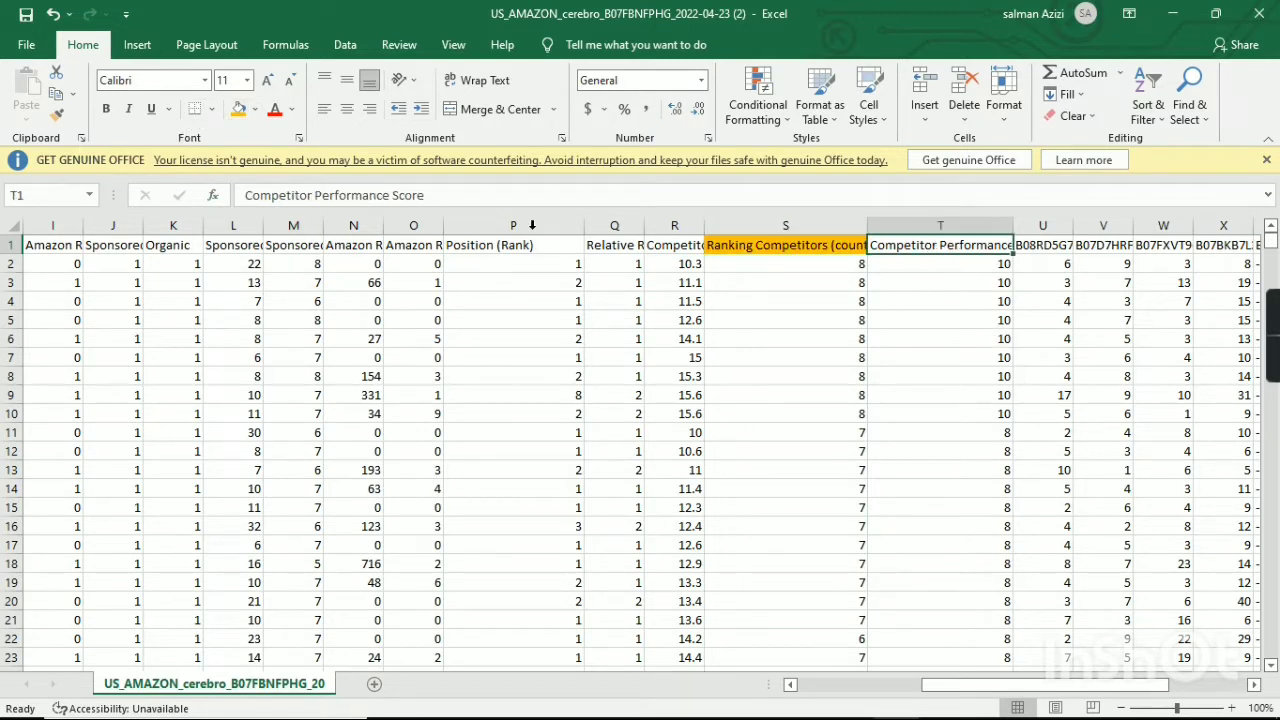
pyautogui.click(238, 108)
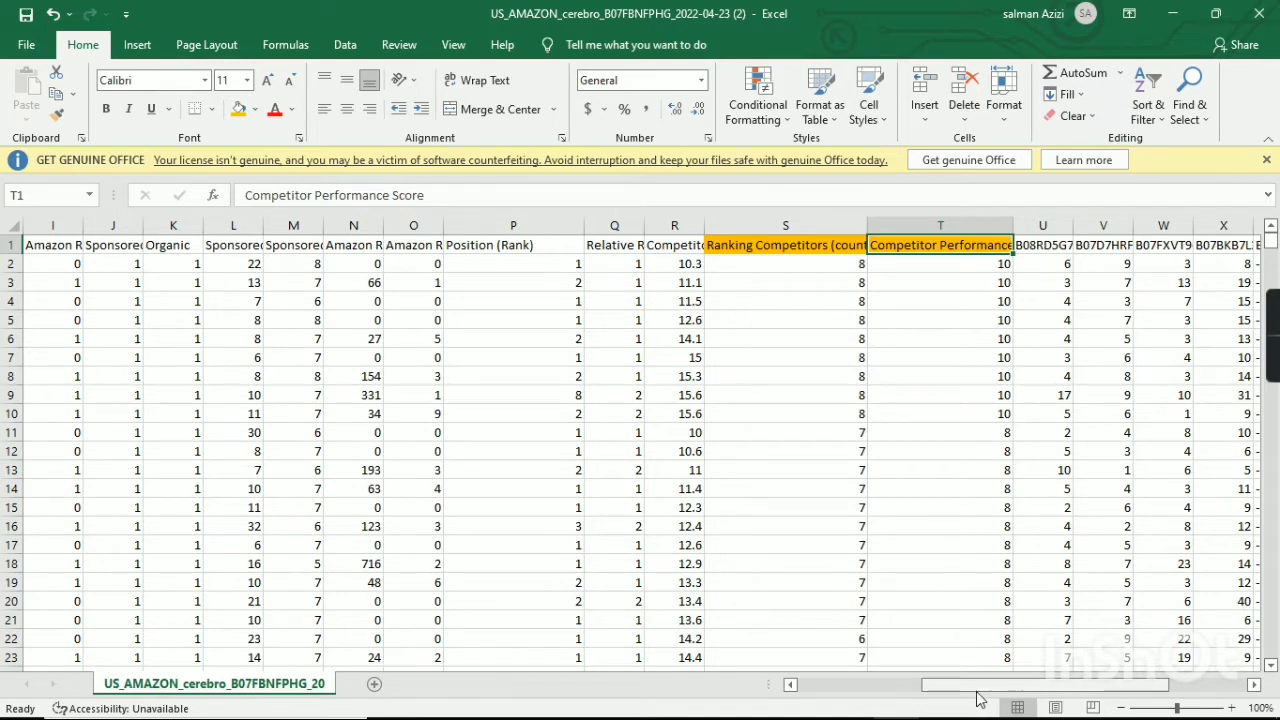
# Fill the competitor ASIN header cells from U1 to AC1 with light blue.
pyautogui.moveTo(982, 686); pyautogui.dragTo(1211, 688)
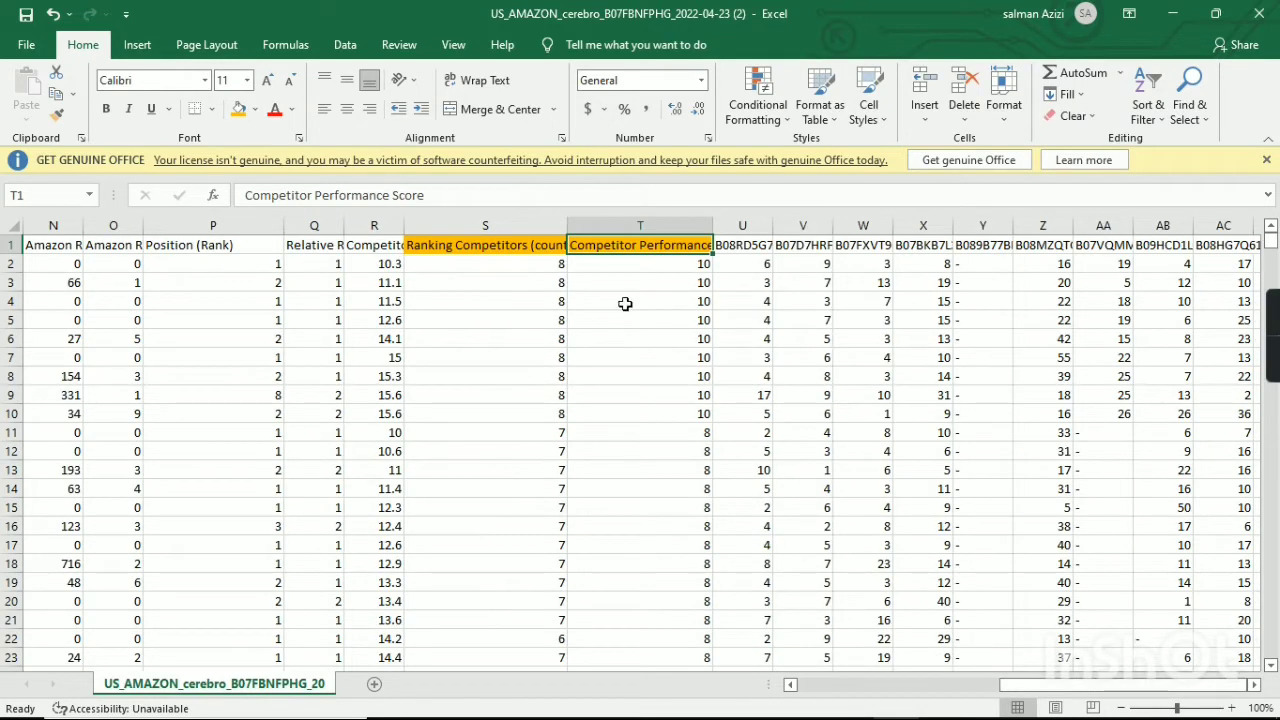
pyautogui.click(740, 244)
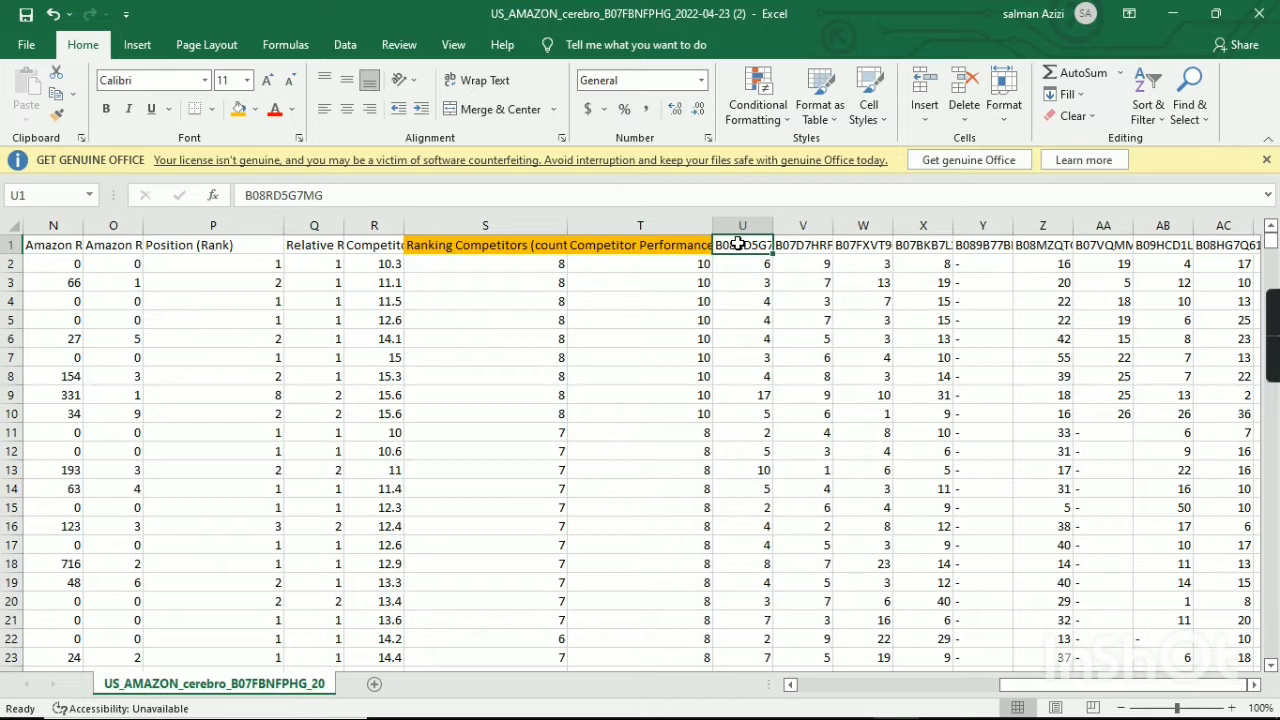
pyautogui.hotkey('shift', 'Right')
pyautogui.hotkey('shift', 'Right')
pyautogui.hotkey('shift', 'Right')
pyautogui.hotkey('shift', 'Right')
pyautogui.hotkey('shift', 'Right')
pyautogui.hotkey('shift', 'Right')
pyautogui.hotkey('shift', 'Right')
pyautogui.hotkey('shift', 'Right')
pyautogui.hotkey('shift', 'Right')
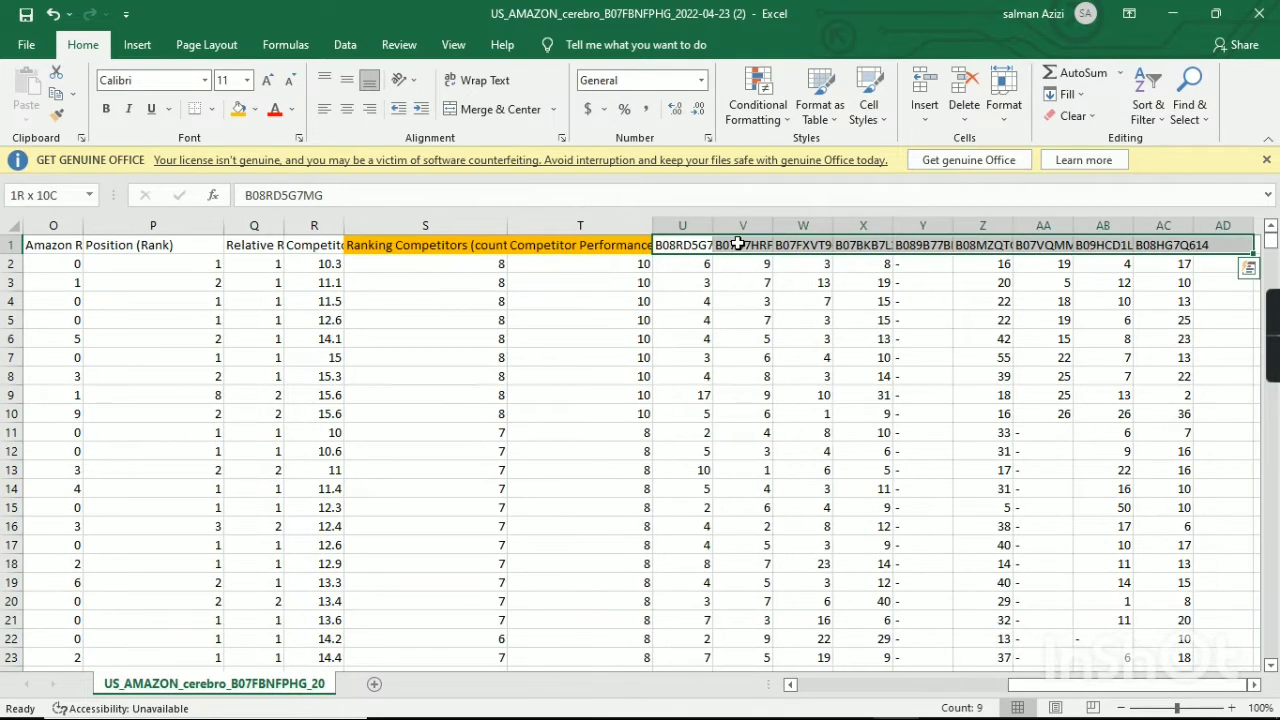
pyautogui.hotkey('shift', 'Left')
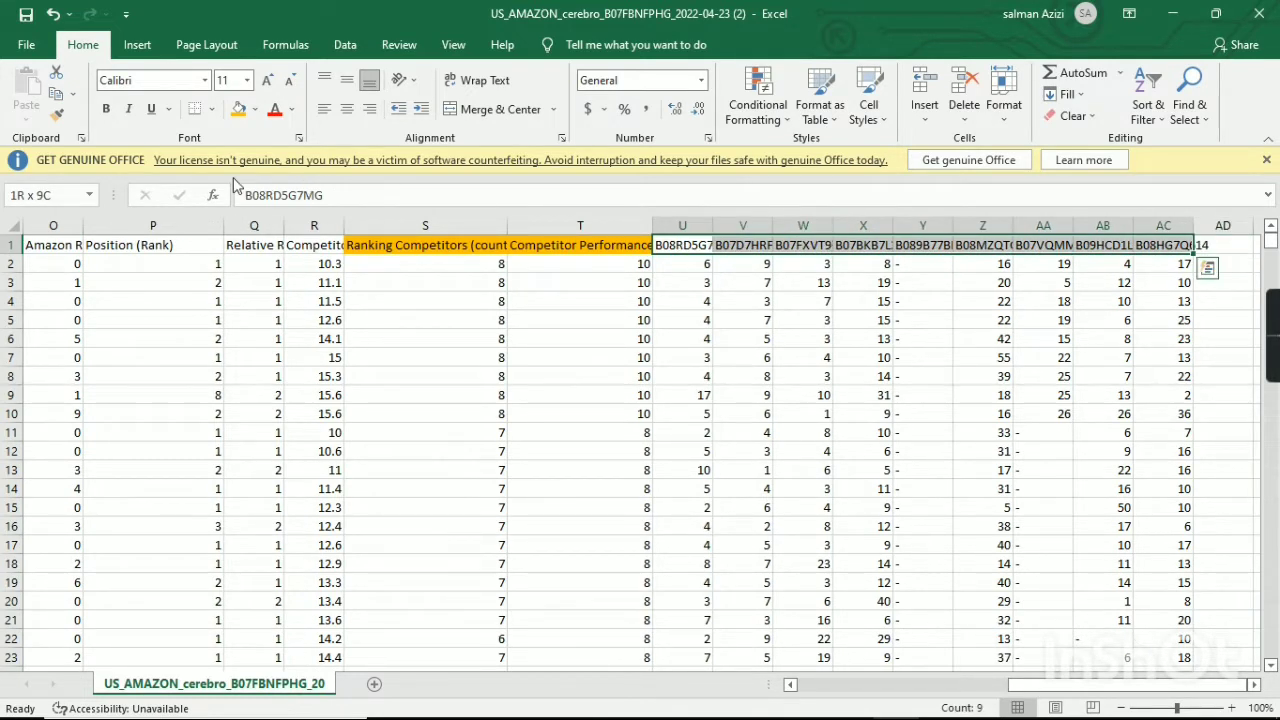
pyautogui.click(255, 109)
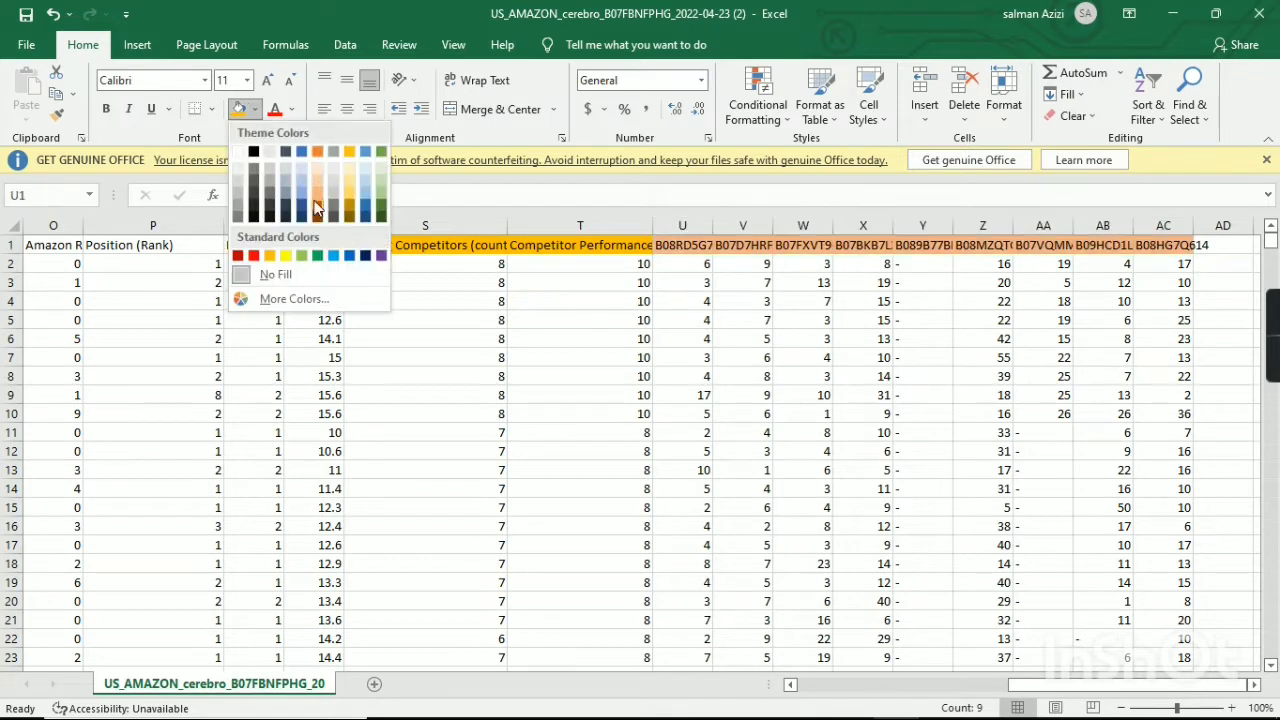
pyautogui.click(339, 258)
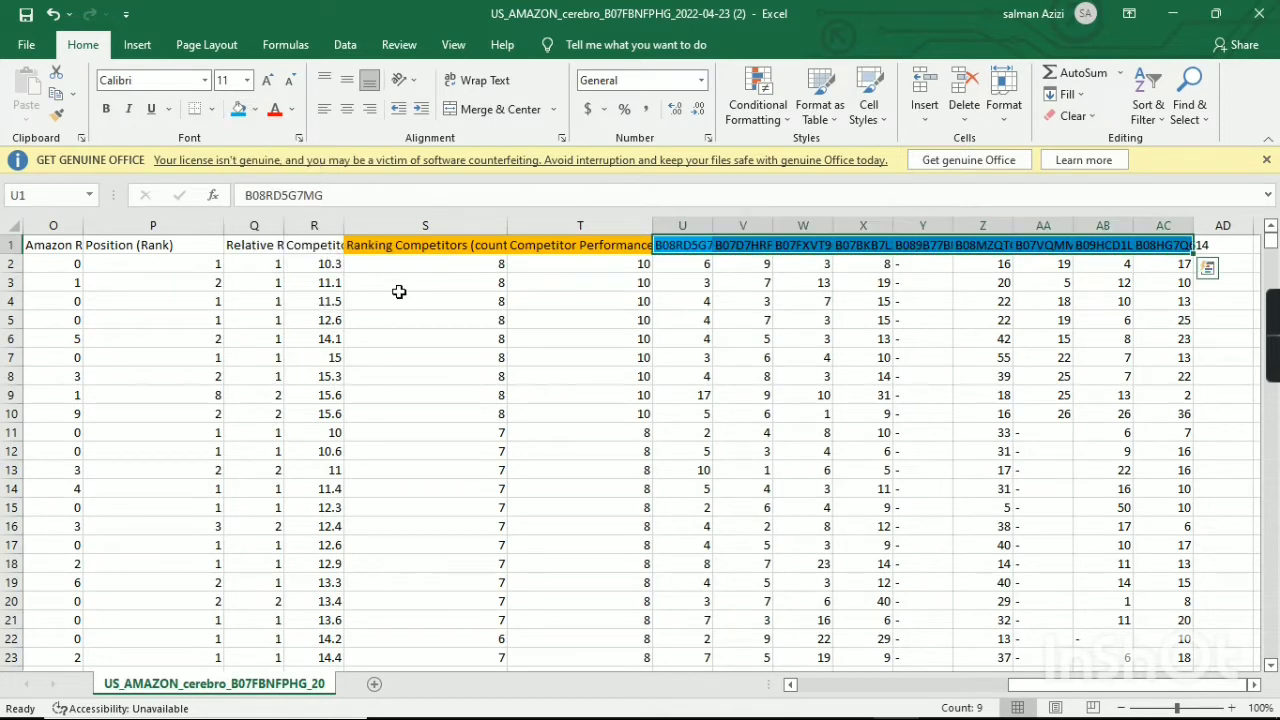
# Review the highlighted header cells across the sheet back to the Keyword Phrase column.
pyautogui.click(469, 324)
pyautogui.press('Left')
pyautogui.press('Left')
pyautogui.press('Left')
pyautogui.press('Left')
pyautogui.press('Left')
pyautogui.press('Left')
pyautogui.press('Left')
pyautogui.press('Left')
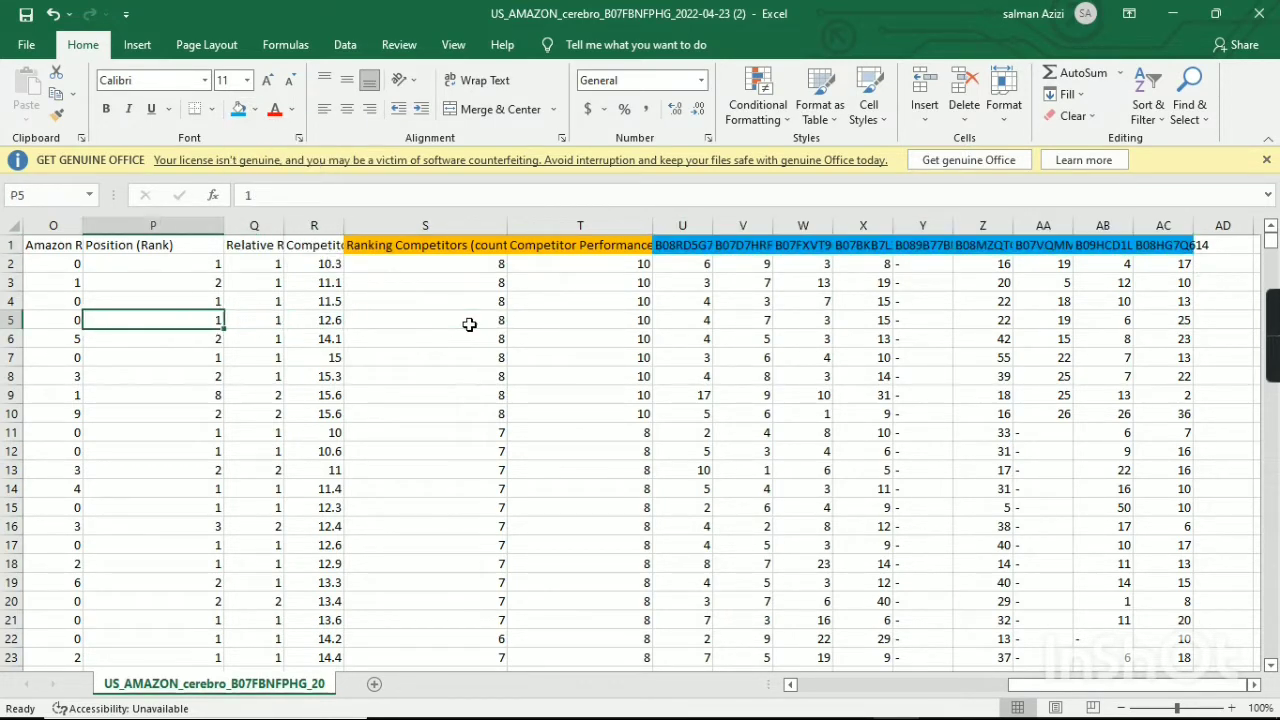
pyautogui.press('Left')
pyautogui.press('Left')
pyautogui.press('Left')
pyautogui.press('Left')
pyautogui.press('Left')
pyautogui.press('Left')
pyautogui.press('Left')
pyautogui.press('Left')
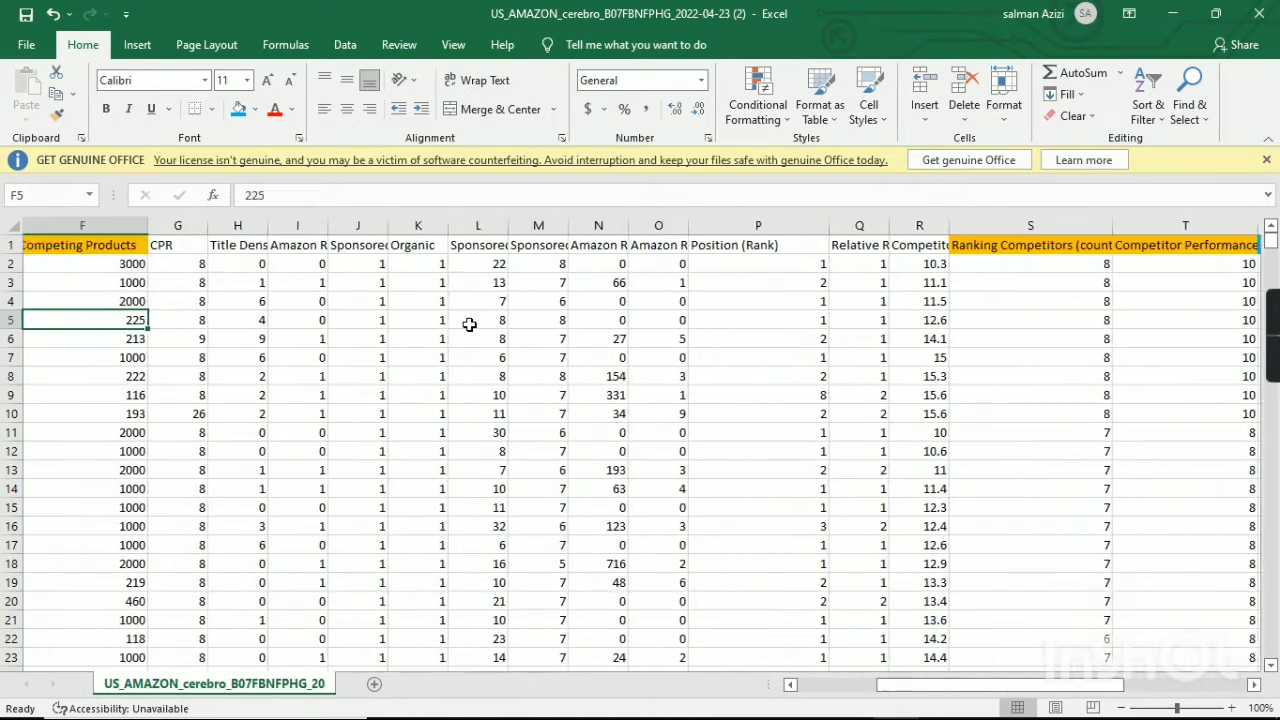
pyautogui.press('Left')
pyautogui.press('Left')
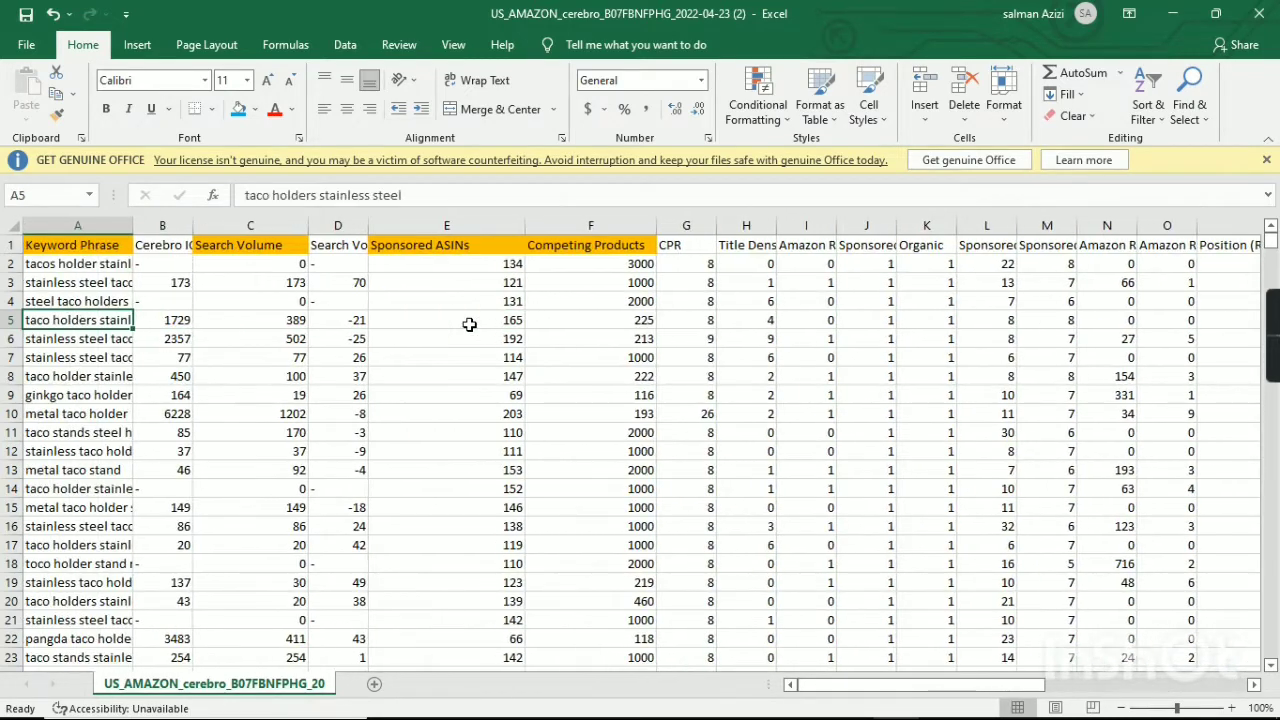
# Fill the Position (Rank) header cell with the same light blue as the competitor ASIN headers.
pyautogui.press('Right')
pyautogui.press('Right')
pyautogui.press('Right')
pyautogui.press('Right')
pyautogui.press('Right')
pyautogui.press('Right')
pyautogui.press('Right')
pyautogui.press('Right')
pyautogui.press('Right')
pyautogui.press('Right')
pyautogui.press('Right')
pyautogui.press('Right')
pyautogui.press('Right')
pyautogui.press('Right')
pyautogui.press('Right')
pyautogui.press('Right')
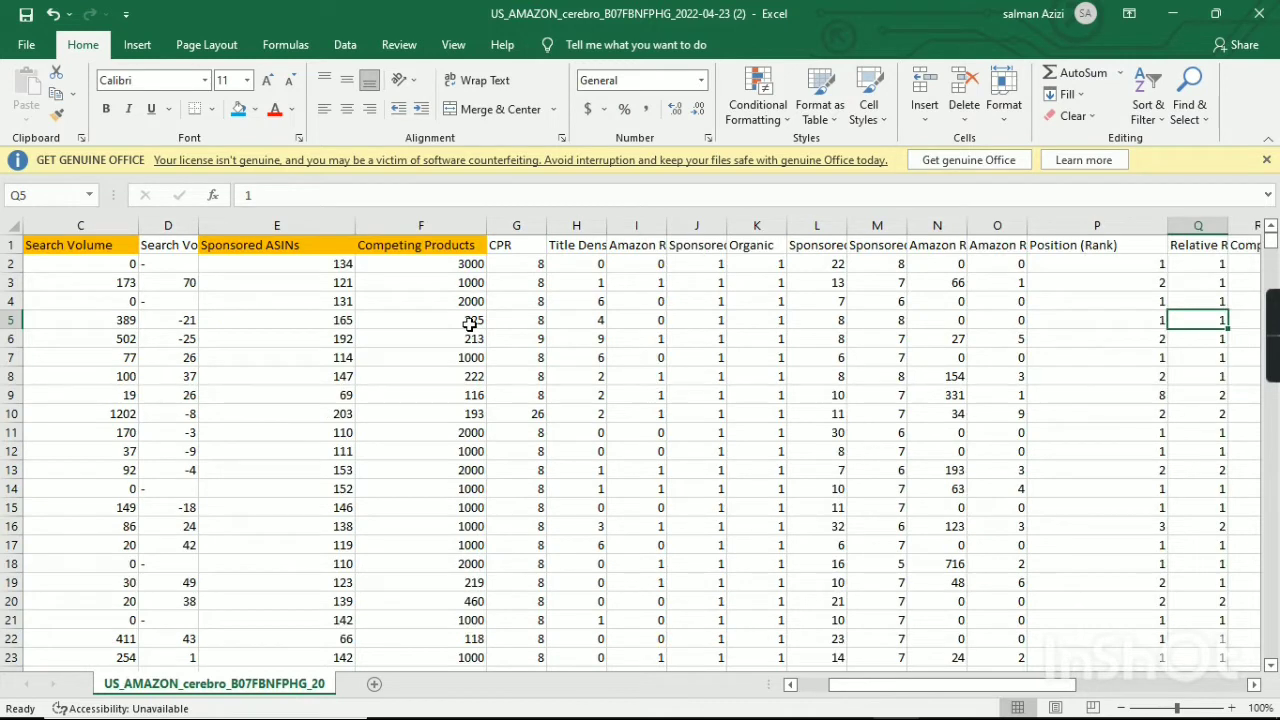
pyautogui.click(1076, 246)
pyautogui.click(229, 104)
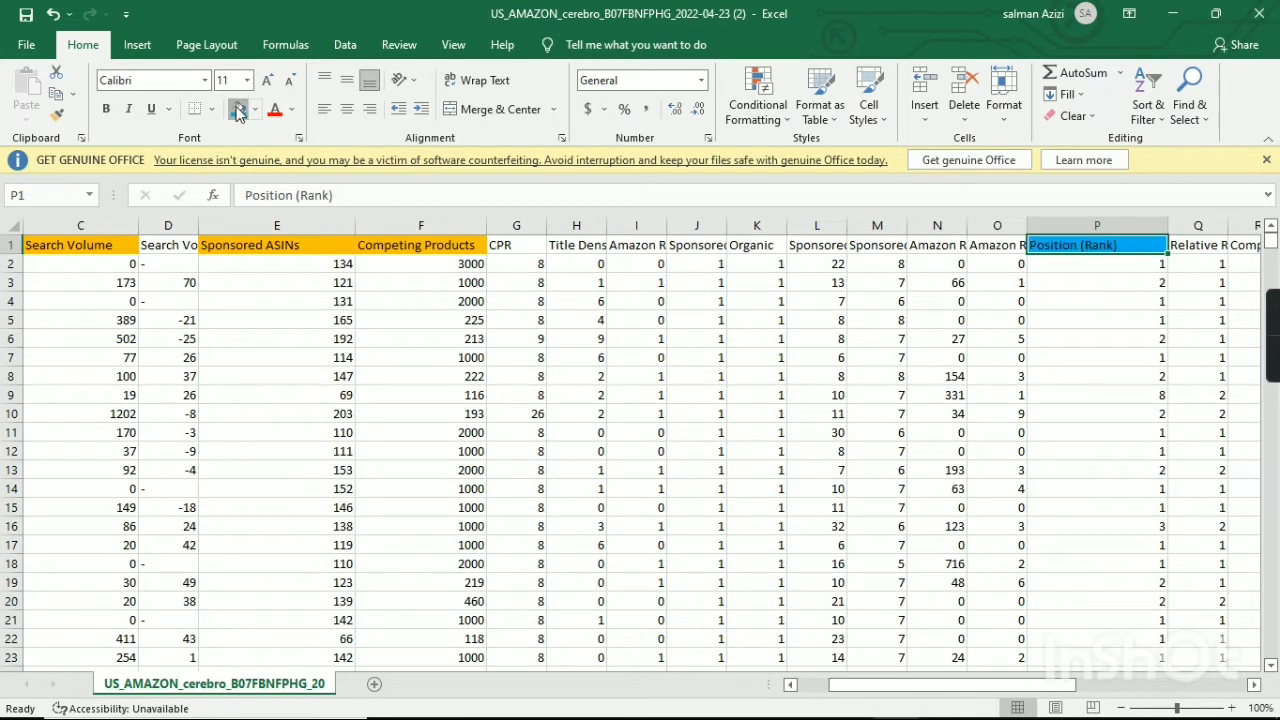
# Switch to the Google Sheets workbook and go through the KWs Grand Data headers from Phrase to Ranking Competitors.
pyautogui.moveTo(947, 696)
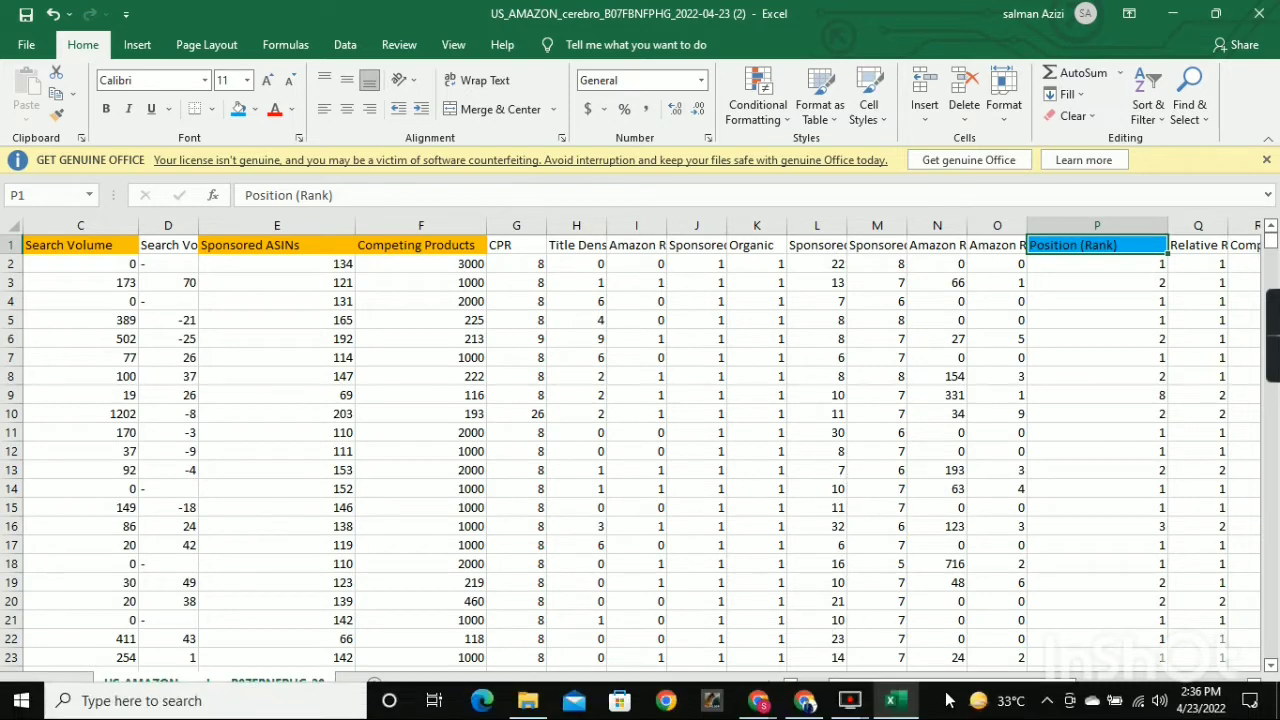
pyautogui.moveTo(758, 708)
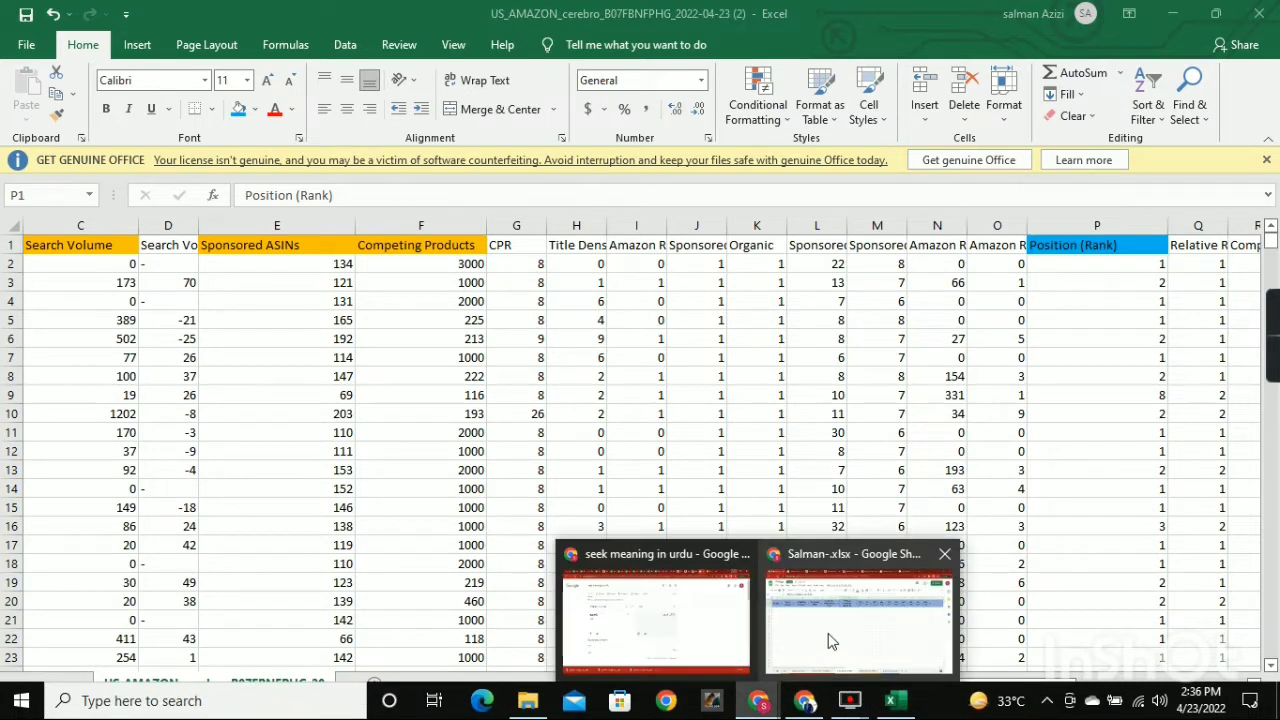
pyautogui.click(828, 633)
pyautogui.click(62, 233)
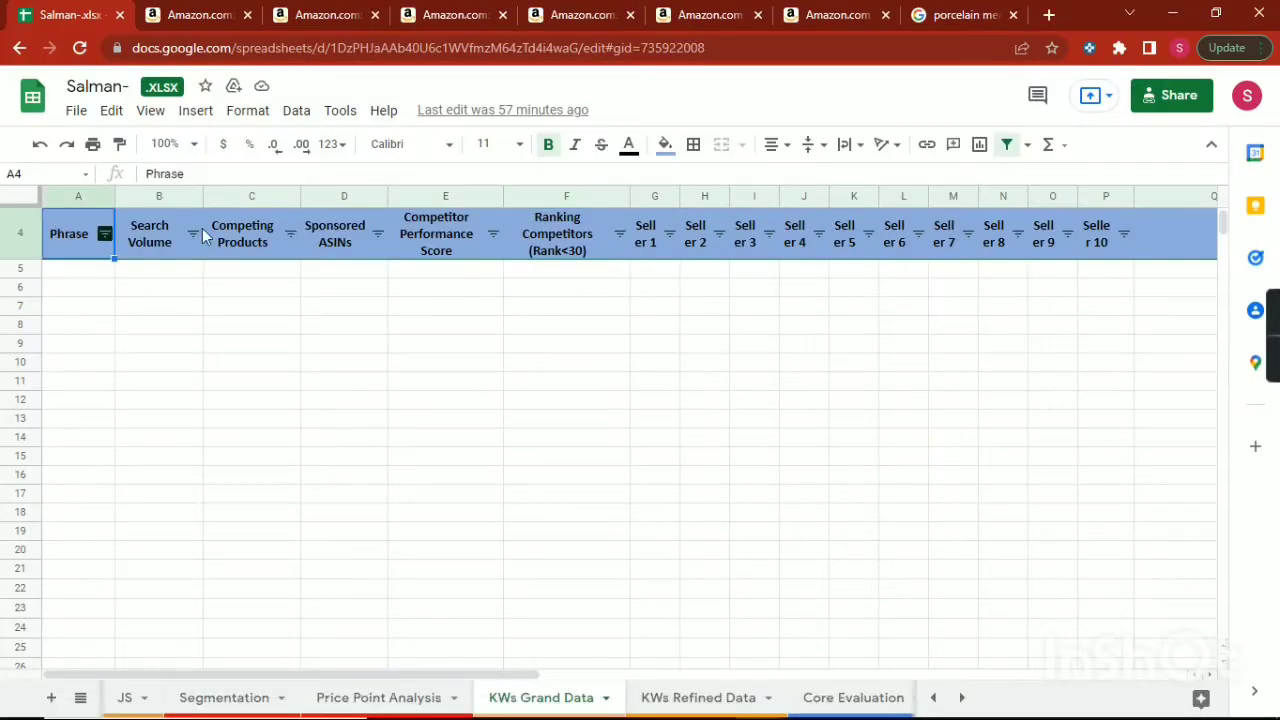
pyautogui.click(169, 237)
pyautogui.click(247, 226)
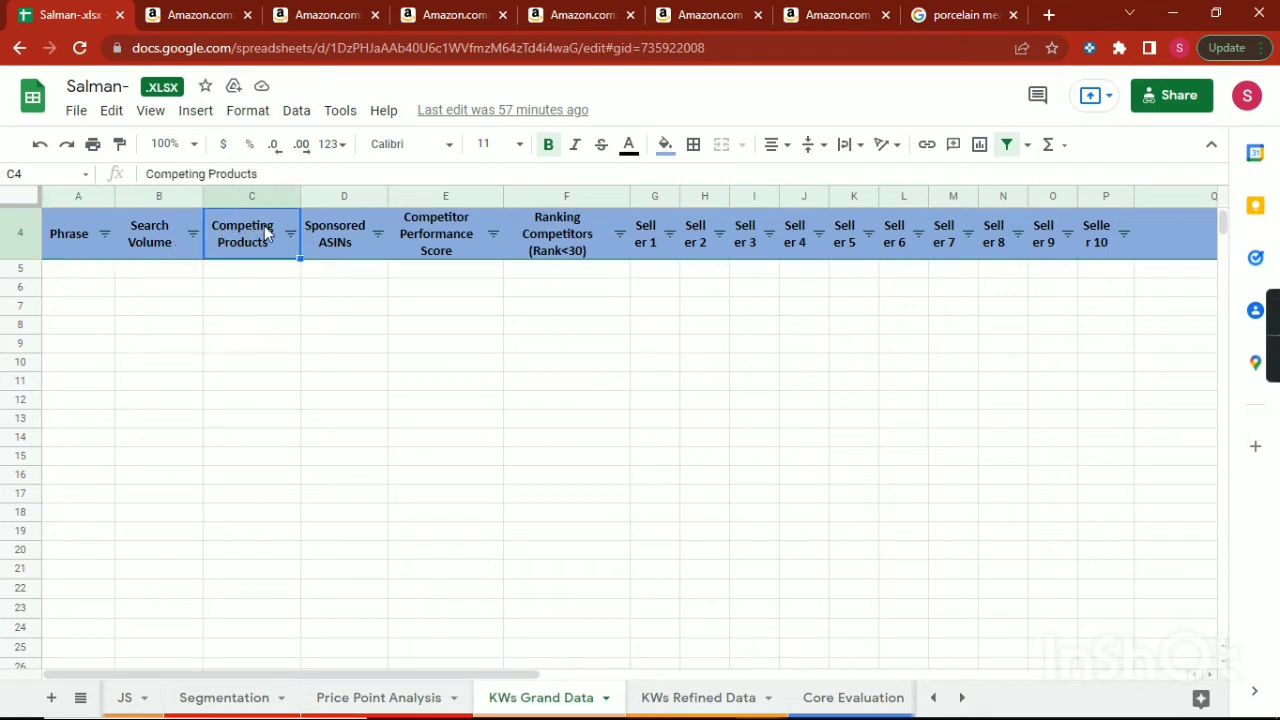
pyautogui.click(379, 236)
pyautogui.click(339, 226)
pyautogui.click(406, 234)
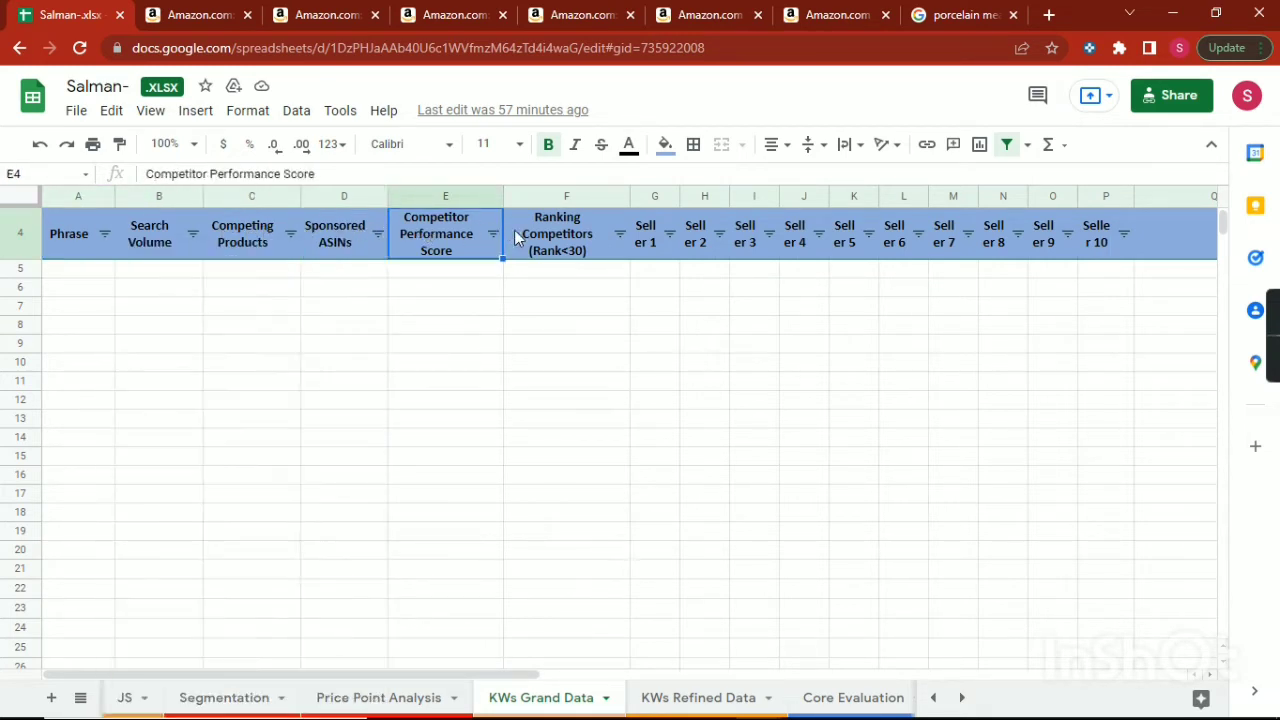
pyautogui.click(617, 234)
pyautogui.click(745, 325)
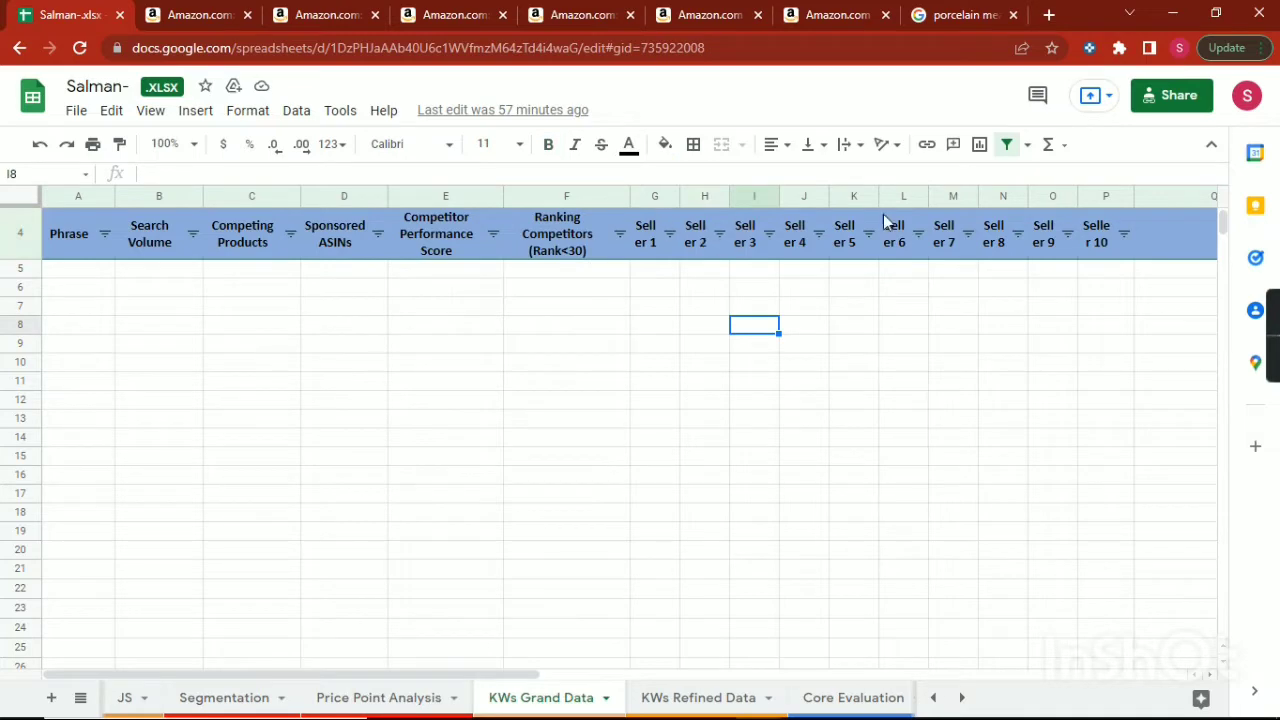
pyautogui.click(1175, 12)
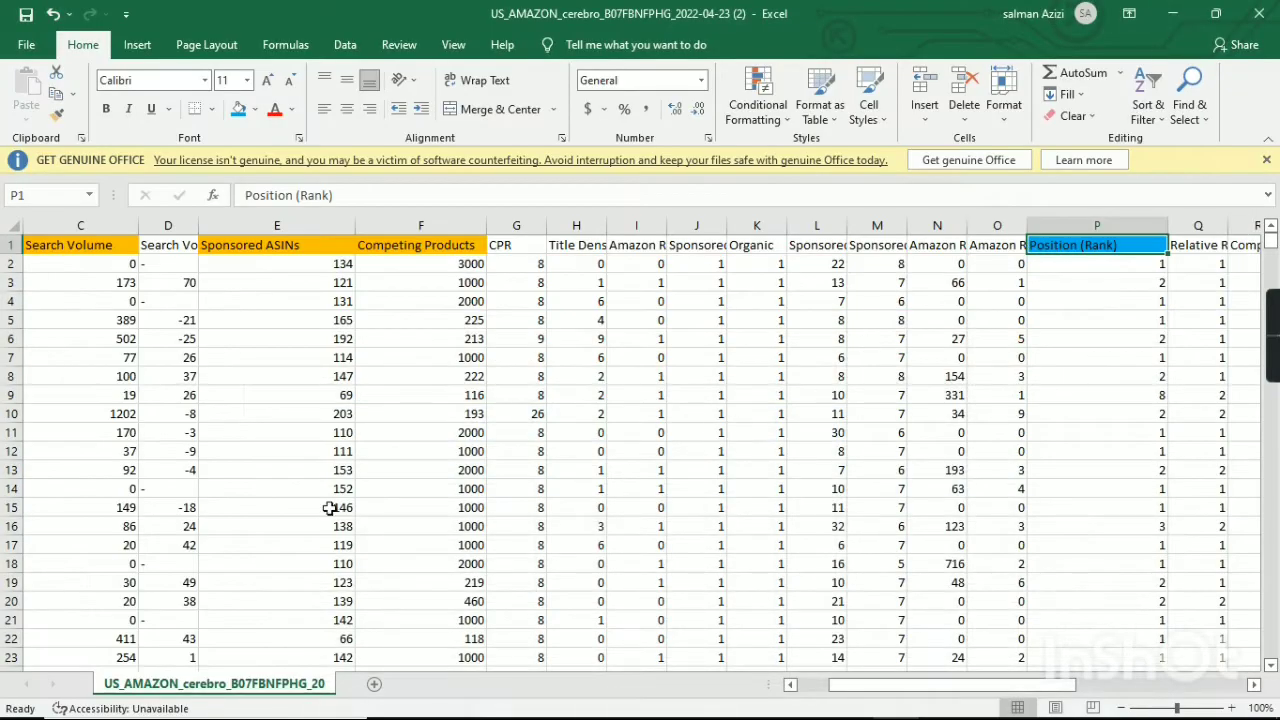
# In the Excel export, delete the Cerebro IQ Score column and the unhighlighted column between Search Volume and Sponsored ASINs.
pyautogui.moveTo(874, 686); pyautogui.dragTo(727, 690)
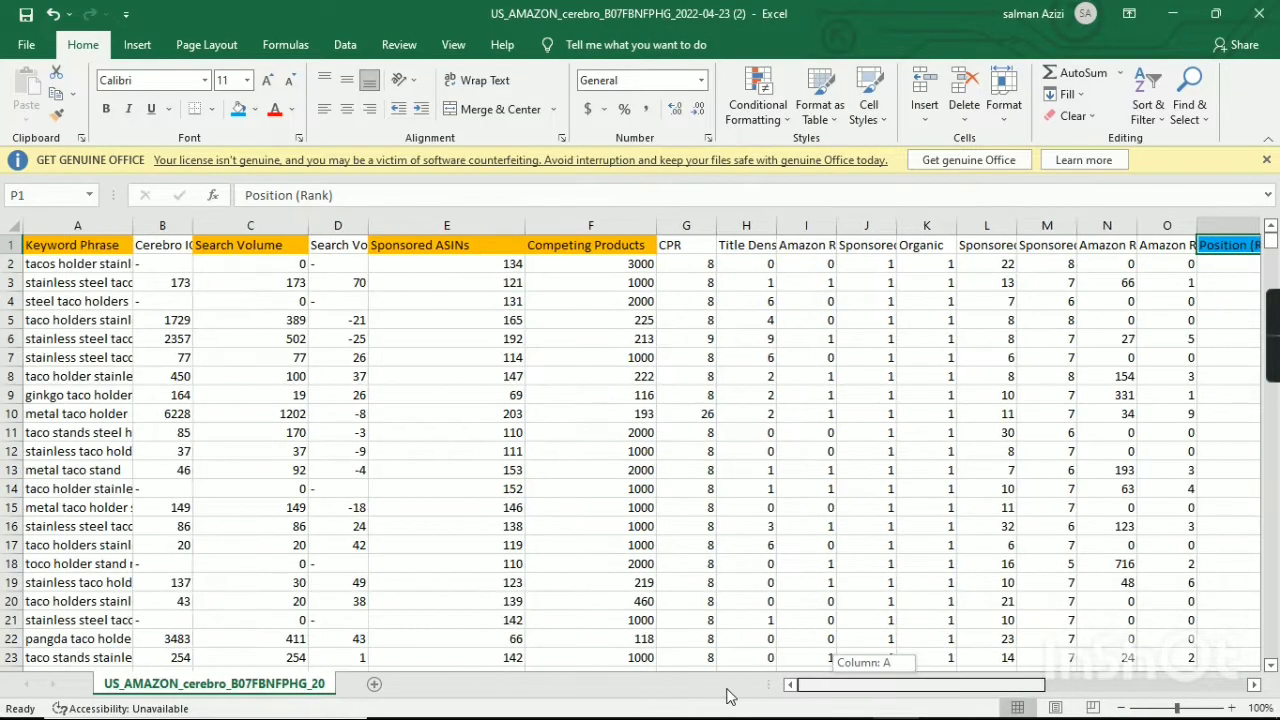
pyautogui.click(165, 225)
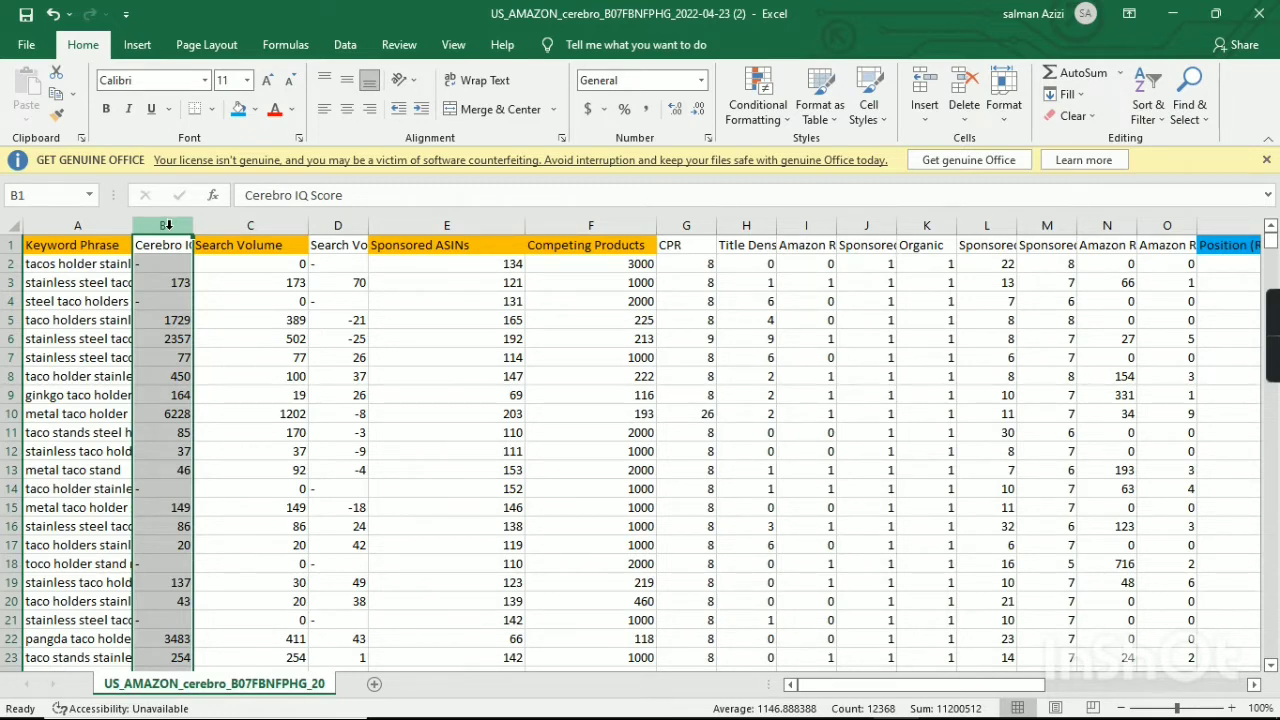
pyautogui.rightClick(168, 225)
pyautogui.click(220, 376)
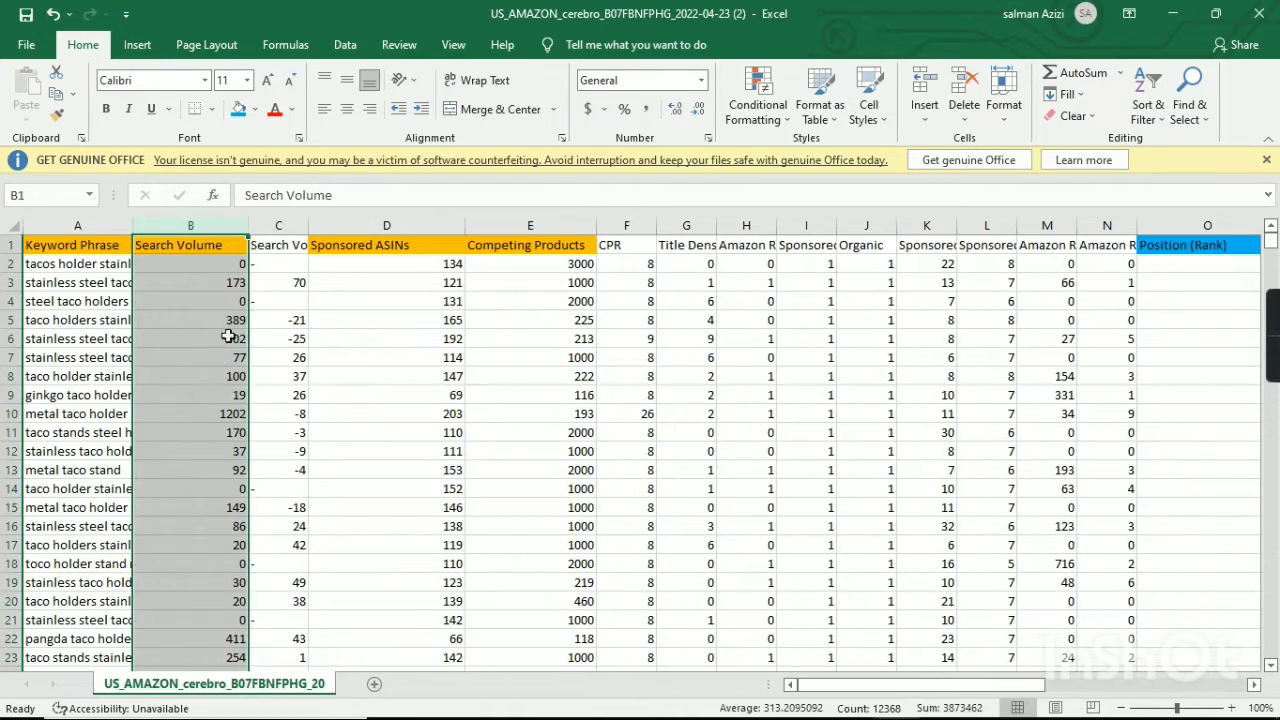
pyautogui.click(279, 225)
pyautogui.rightClick(281, 227)
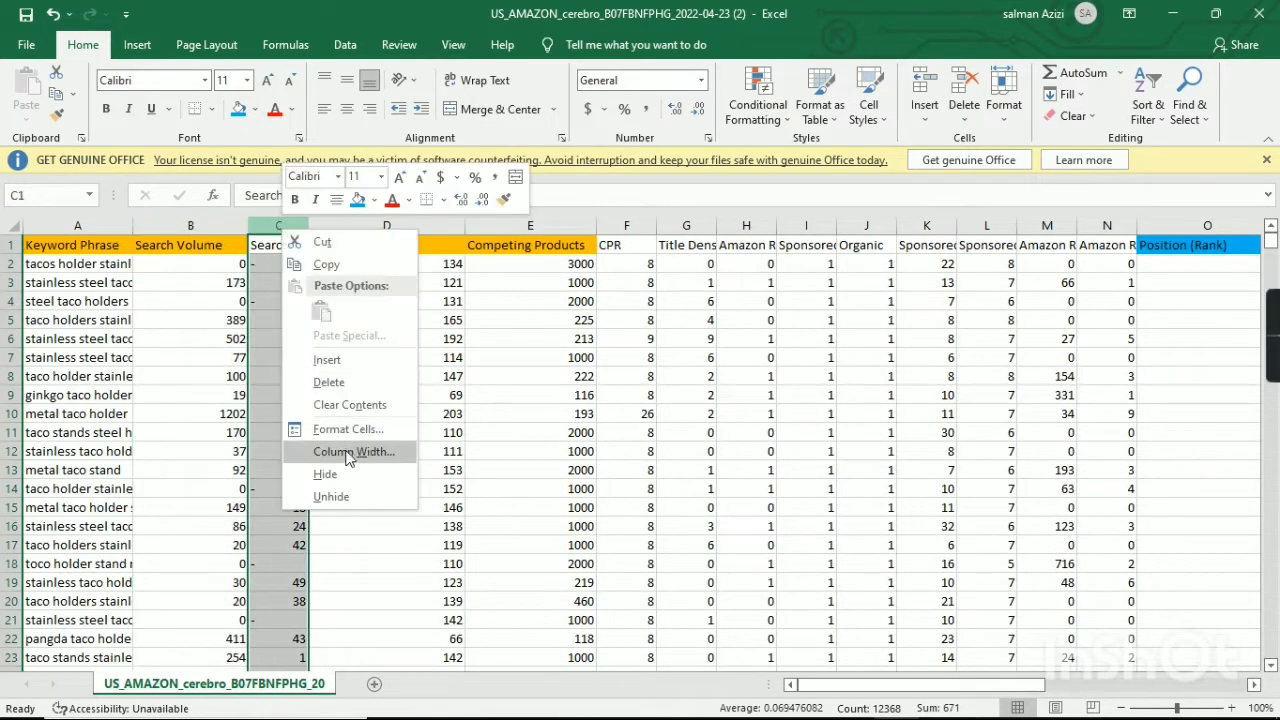
pyautogui.click(329, 382)
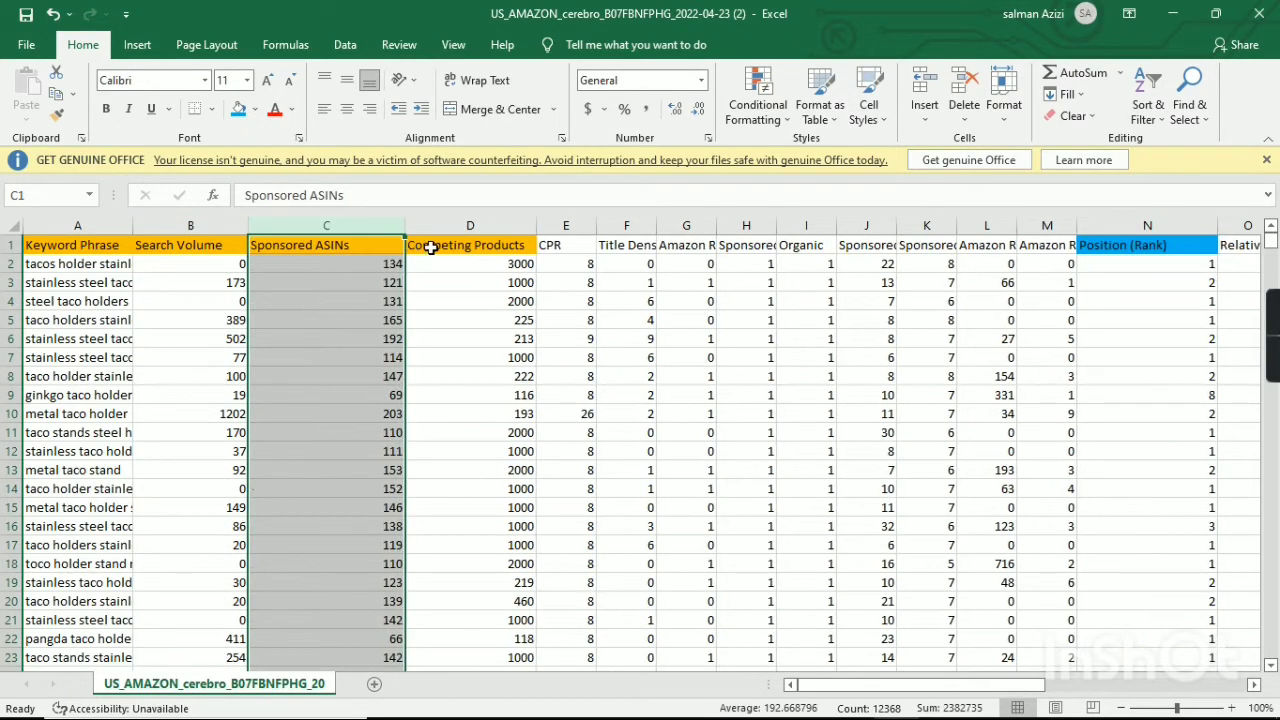
# Delete all unhighlighted columns from CPR up to the one just before Position (Rank).
pyautogui.moveTo(566, 225); pyautogui.dragTo(1047, 225)
pyautogui.rightClick(702, 226)
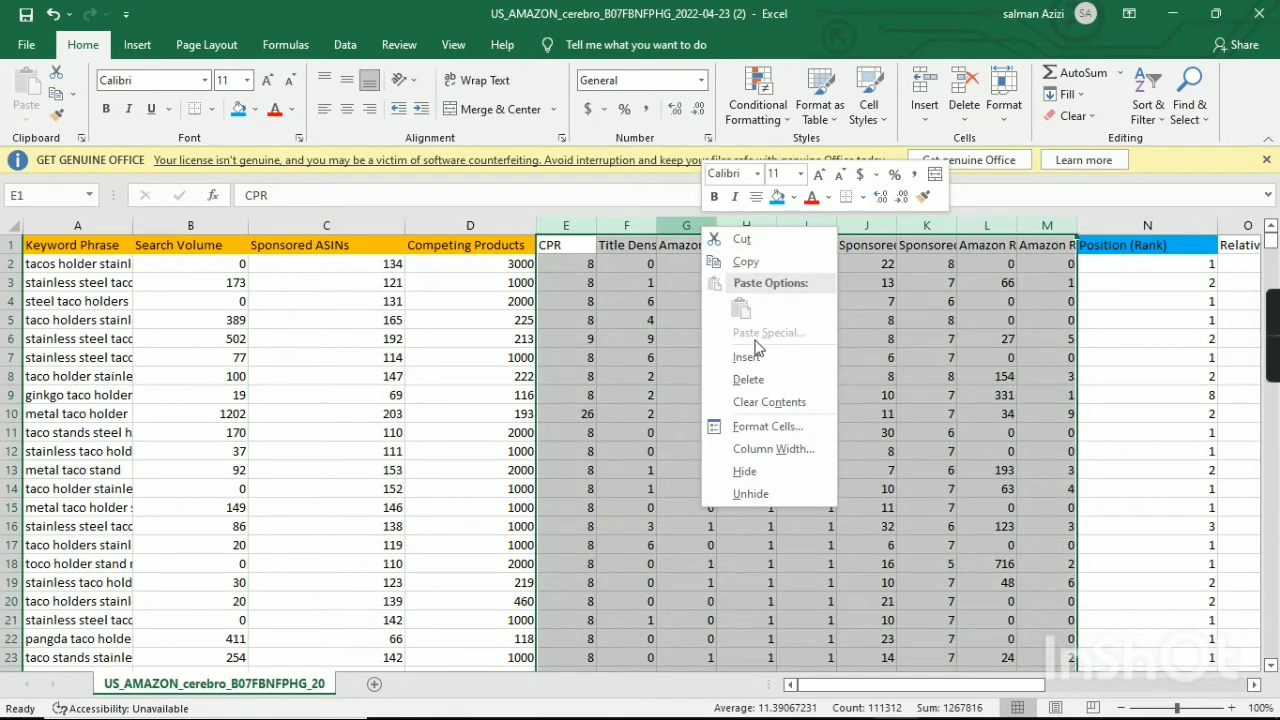
pyautogui.click(749, 380)
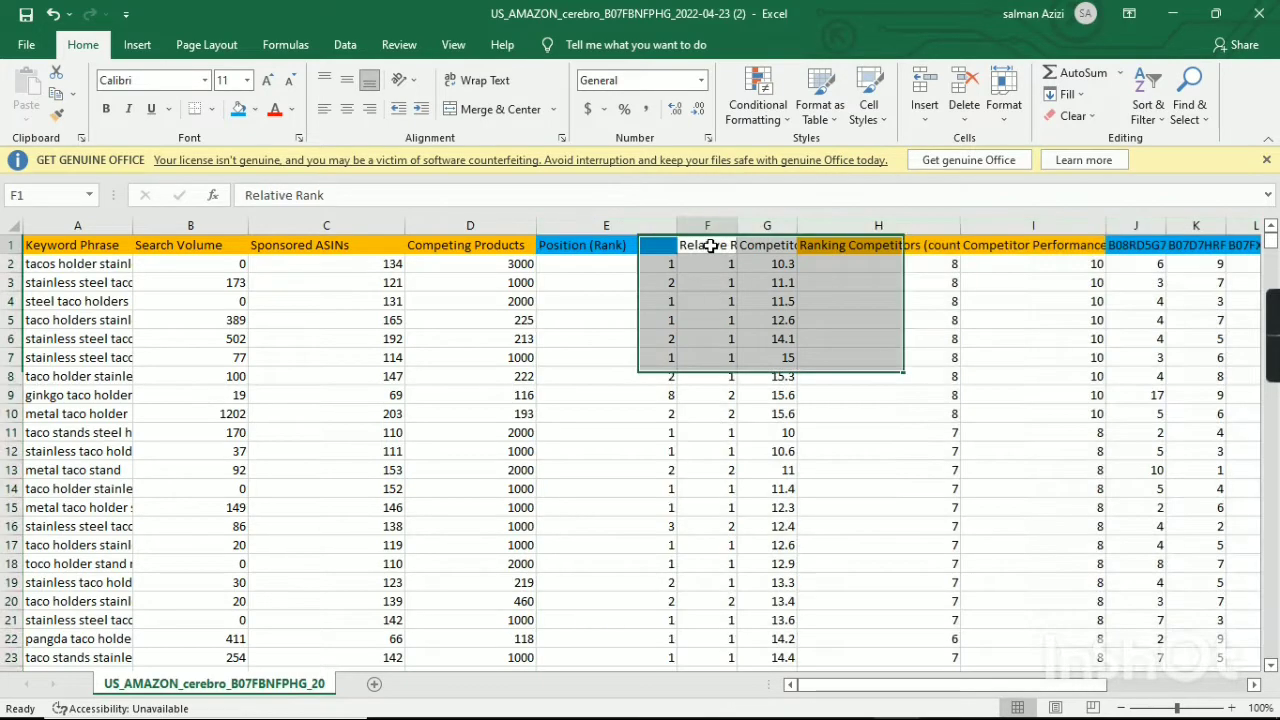
# Delete the Relative Rank column and the unhighlighted column between it and Ranking Competitors (count).
pyautogui.doubleClick(710, 246)
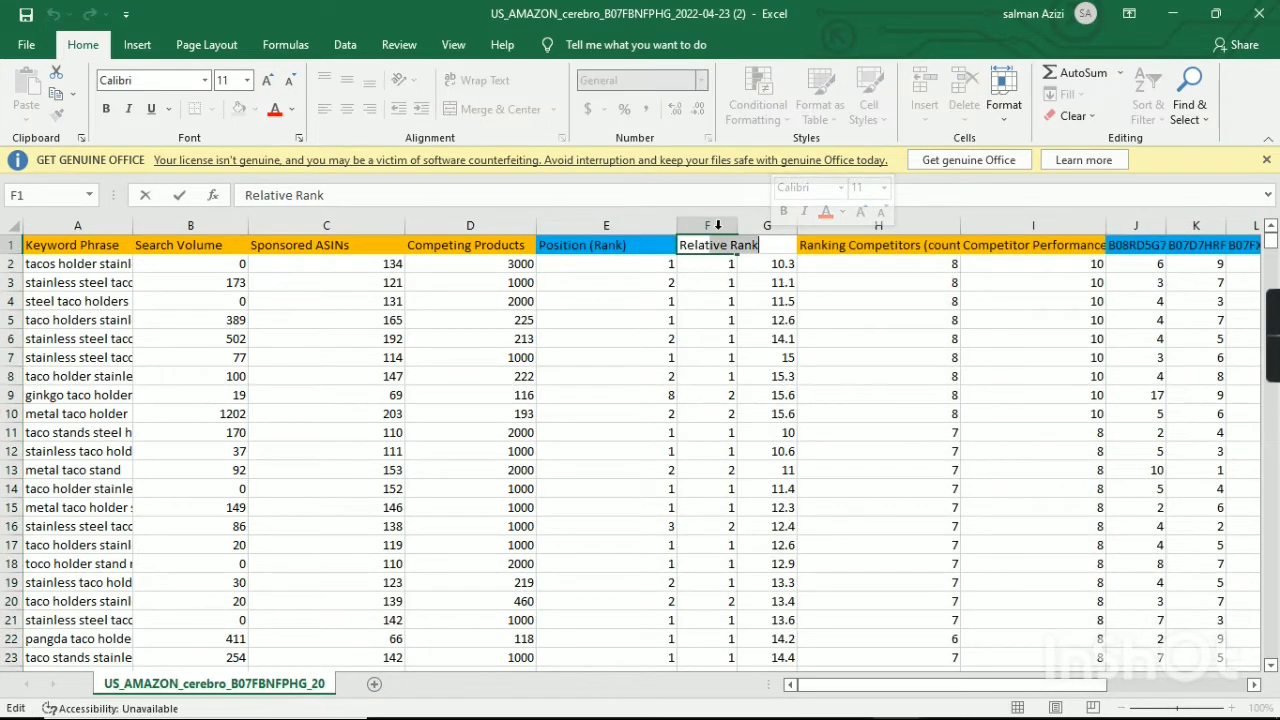
pyautogui.moveTo(720, 226)
pyautogui.mouseDown()
pyautogui.moveTo(767, 226)
pyautogui.moveTo(743, 224)
pyautogui.mouseUp()
pyautogui.rightClick(743, 224)
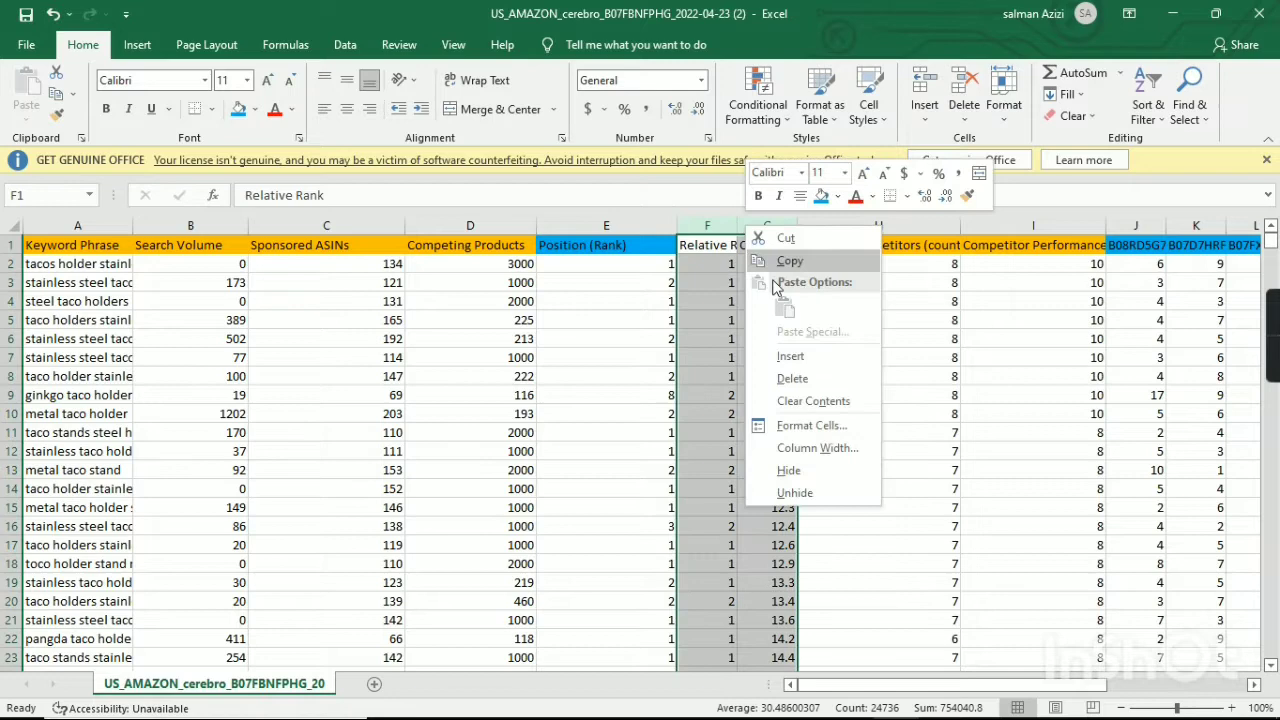
pyautogui.click(792, 376)
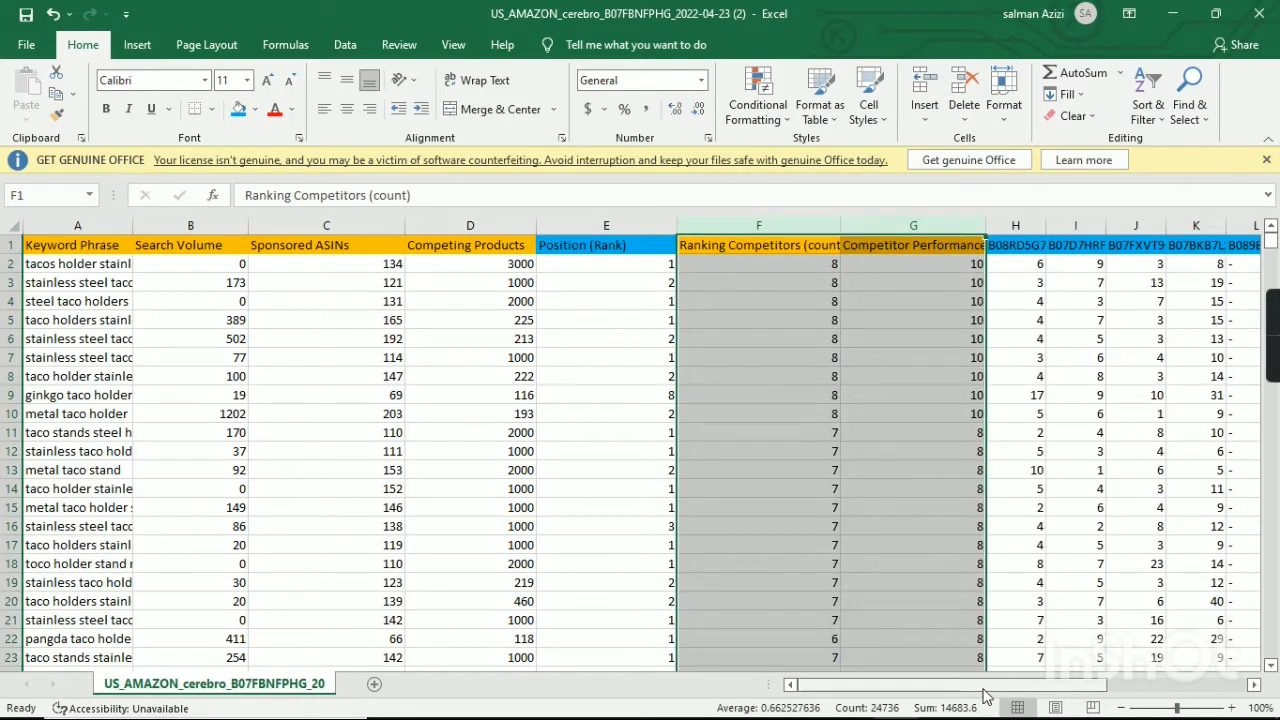
# Check the KWs Grand Data header order in Google Sheets, and in the Excel export move the Competing Products column before Sponsored ASINs.
pyautogui.moveTo(900, 685); pyautogui.dragTo(100, 290)
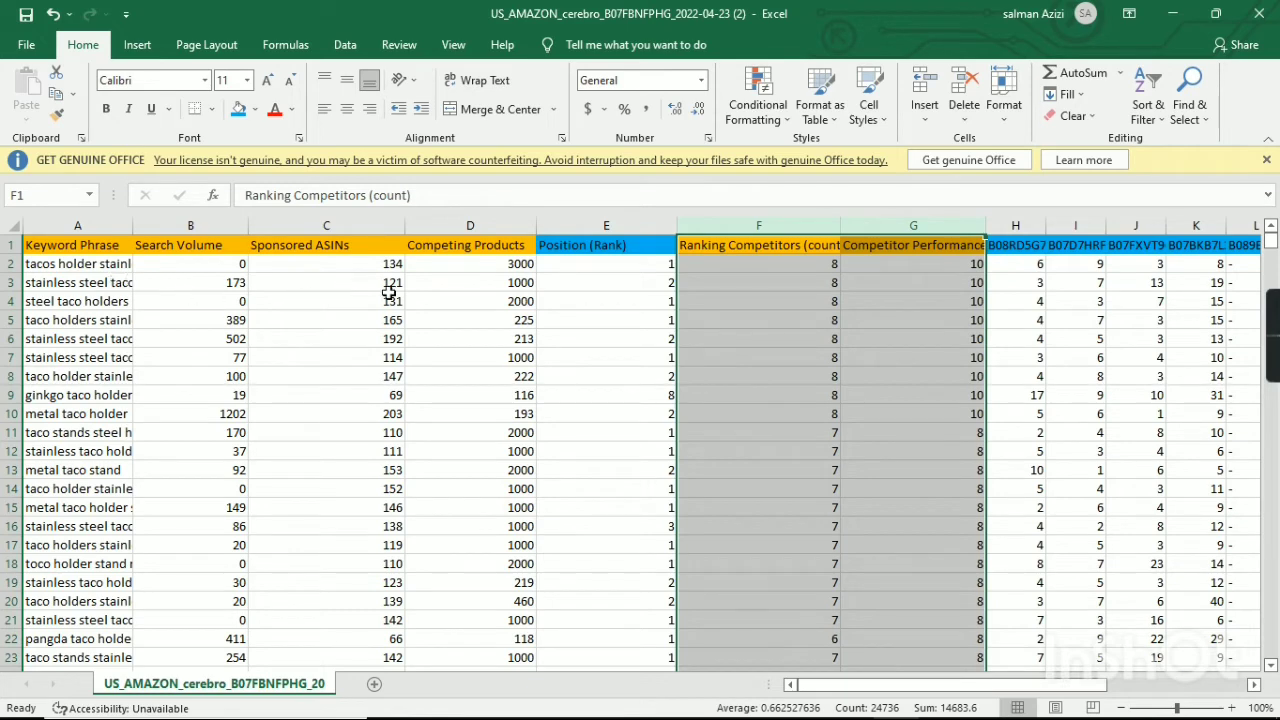
pyautogui.scroll(-1, 389, 294)
pyautogui.scroll(1, 361, 301)
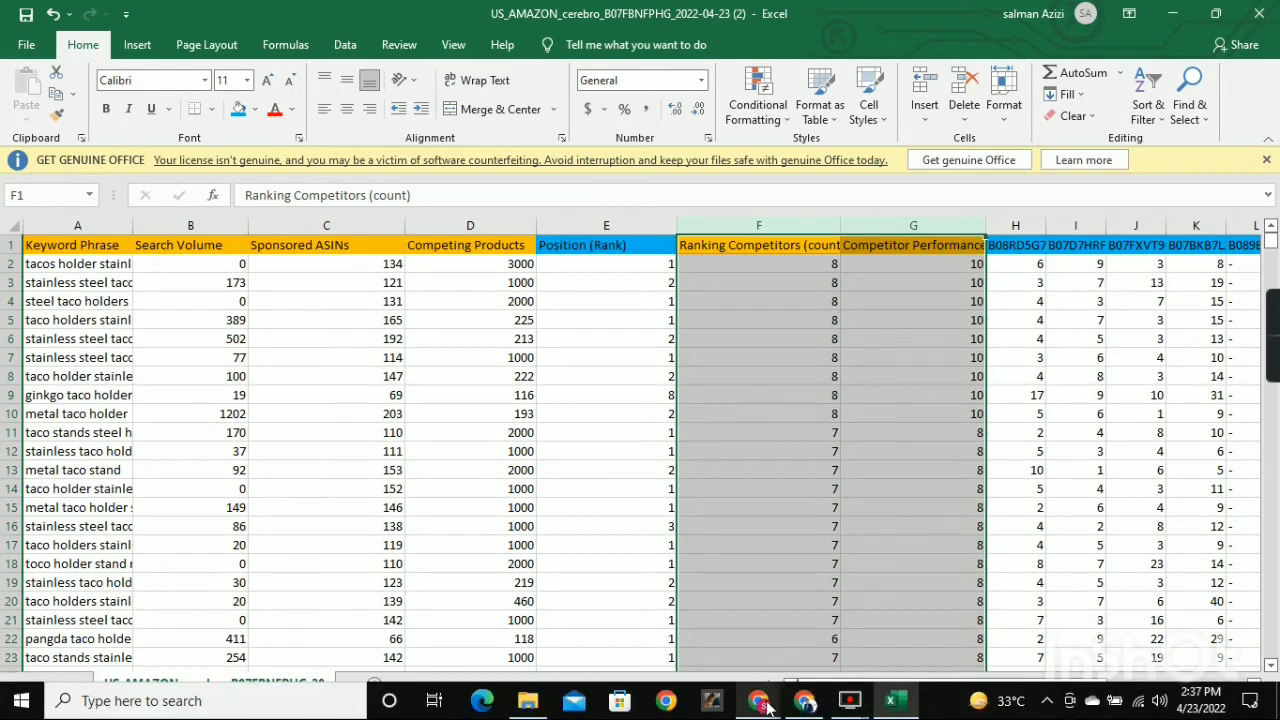
pyautogui.moveTo(786, 652)
pyautogui.click(806, 622)
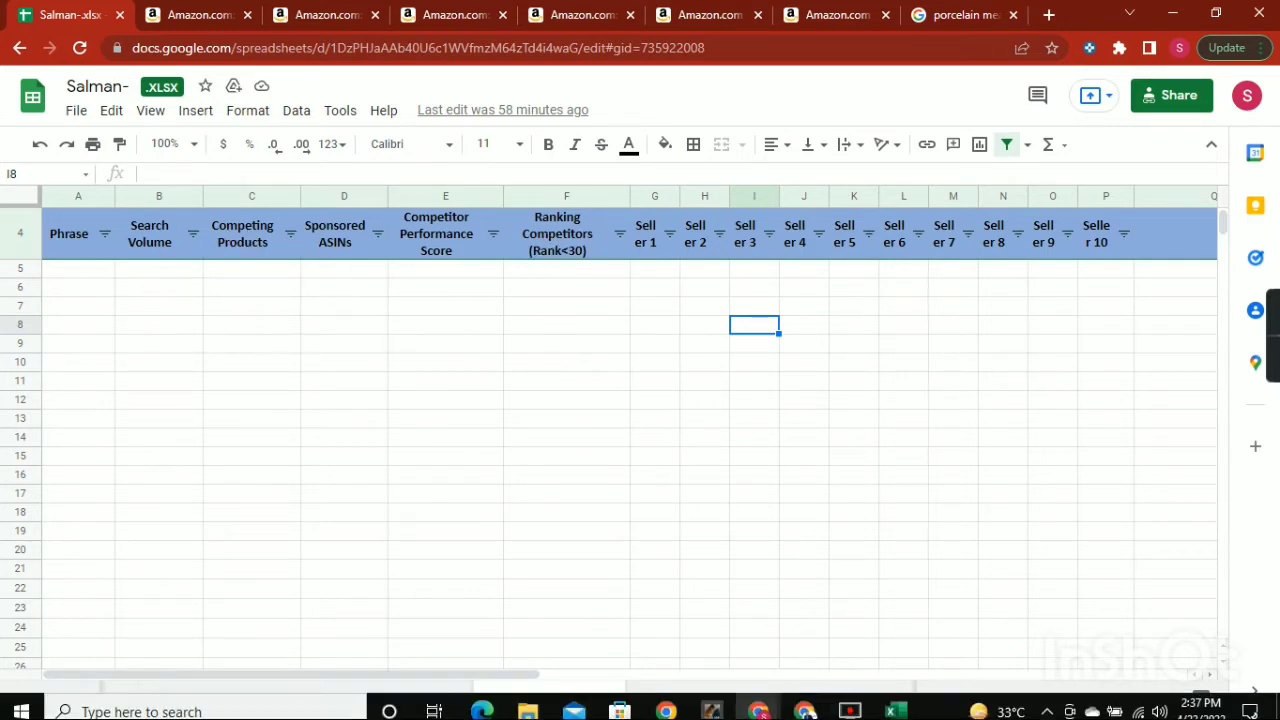
pyautogui.click(888, 703)
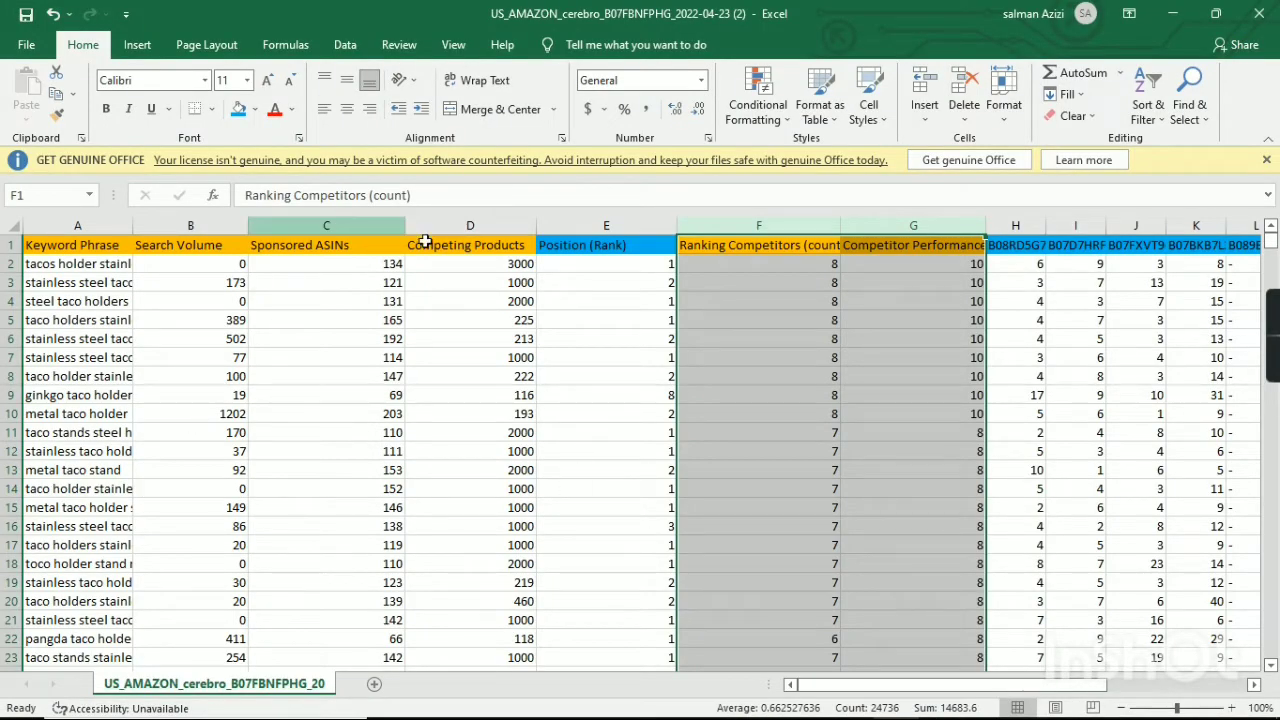
pyautogui.click(471, 224)
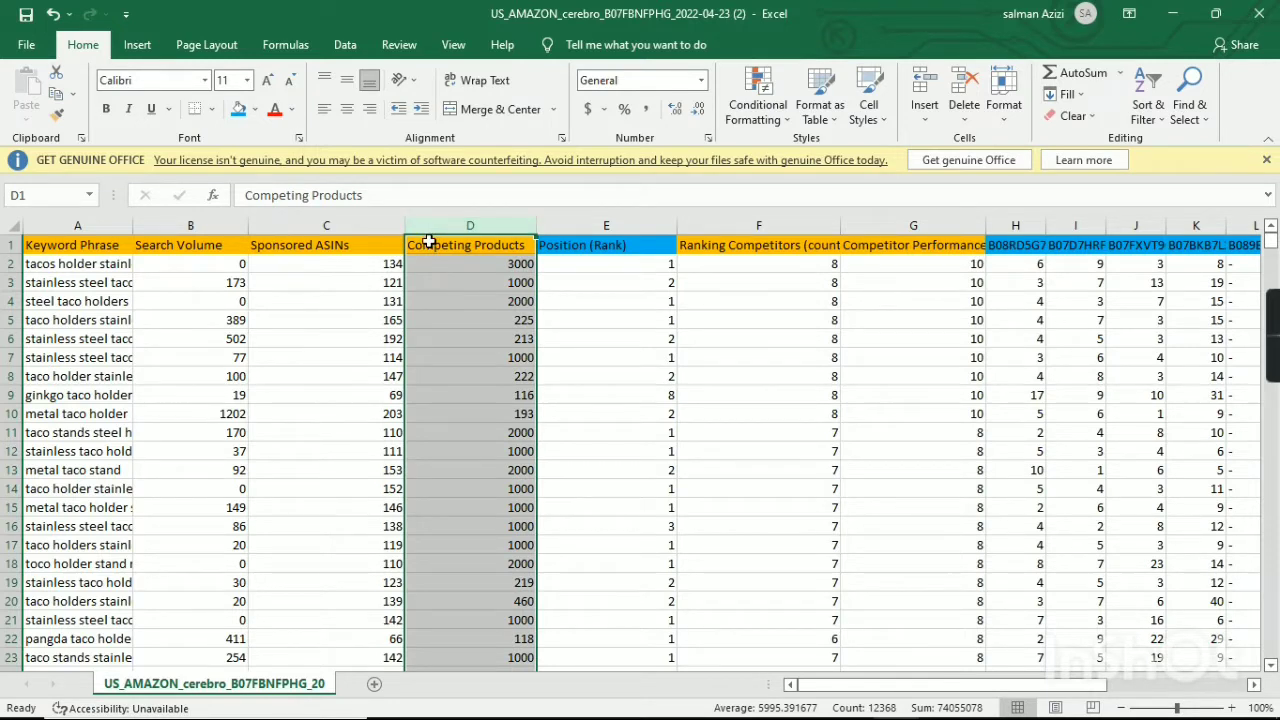
pyautogui.moveTo(432, 235); pyautogui.dragTo(278, 226)
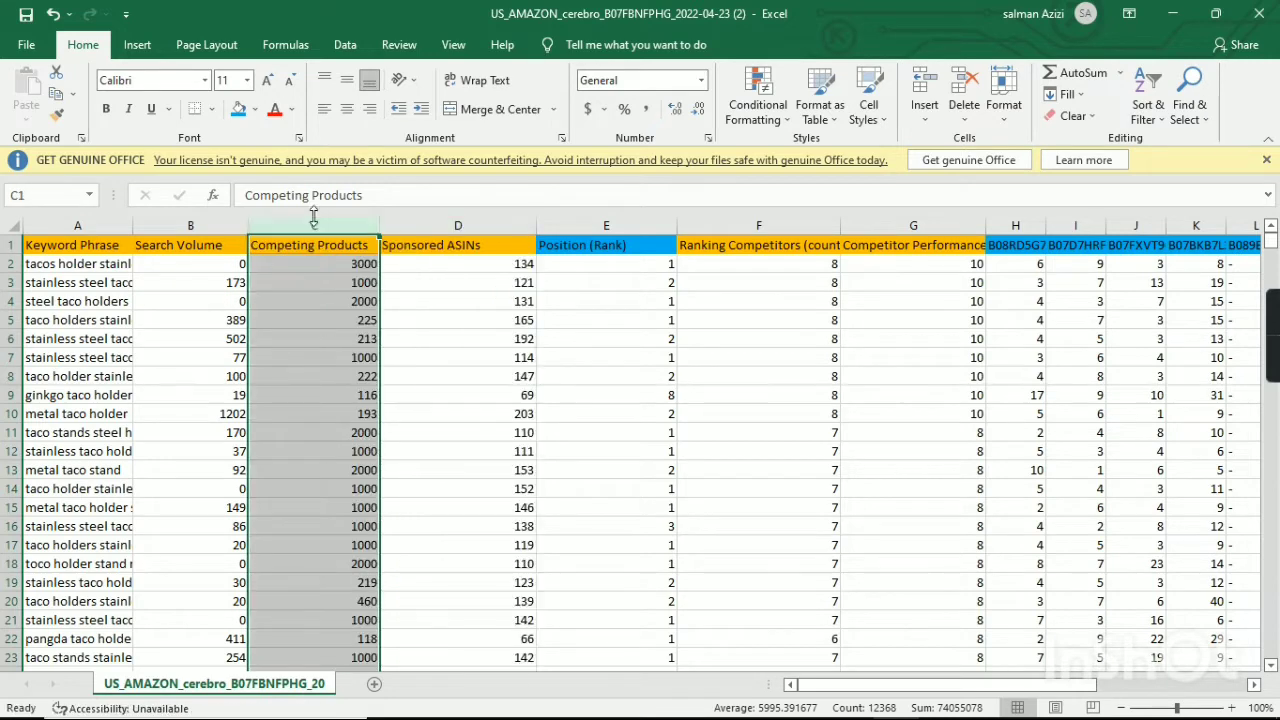
# Move the Competitor Performance Score column between Sponsored ASINs and Position (Rank).
pyautogui.click(760, 227)
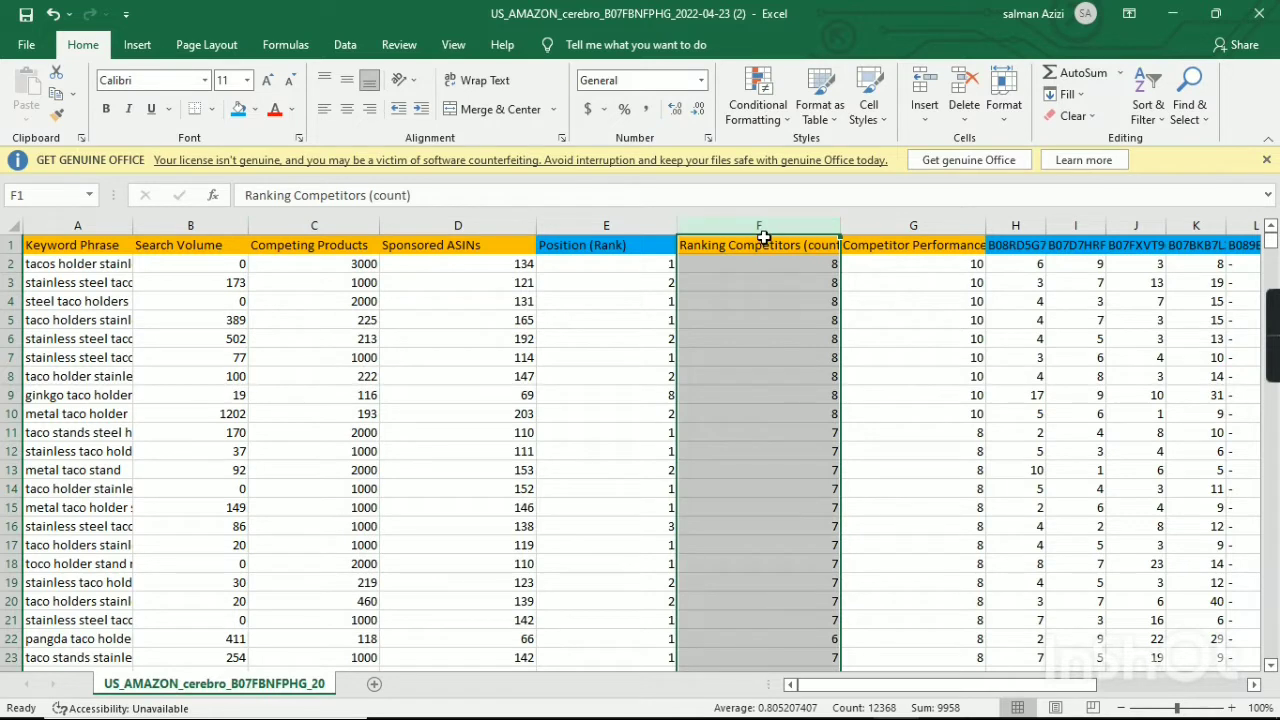
pyautogui.click(930, 245)
pyautogui.click(918, 228)
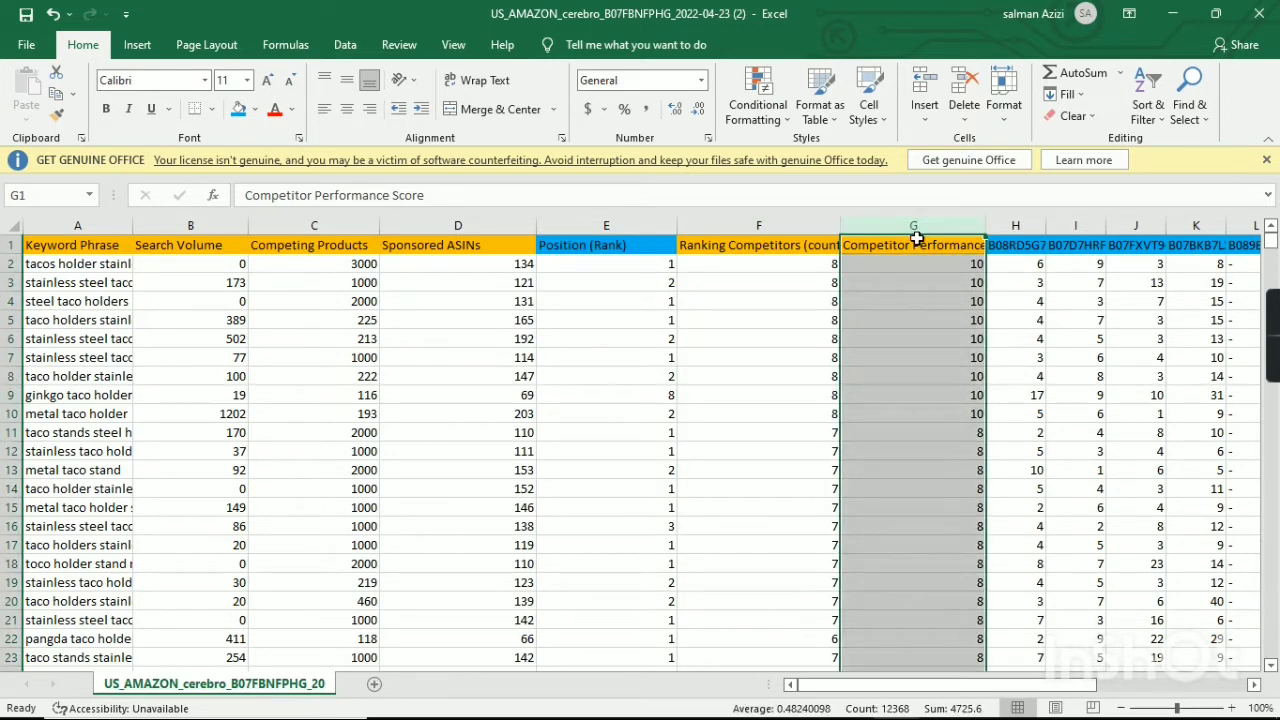
pyautogui.moveTo(918, 237)
pyautogui.mouseDown()
pyautogui.moveTo(910, 248)
pyautogui.moveTo(560, 230)
pyautogui.mouseUp()
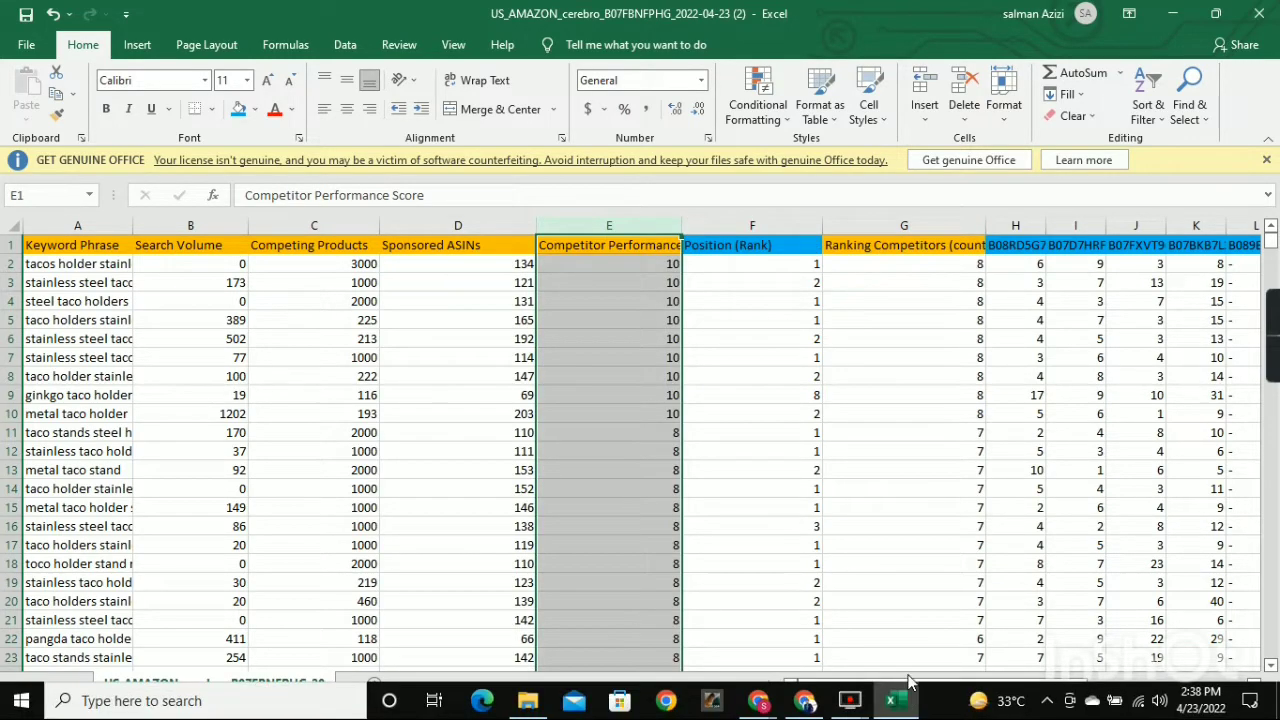
pyautogui.moveTo(900, 690)
pyautogui.mouseDown()
pyautogui.moveTo(960, 690)
pyautogui.moveTo(900, 690)
pyautogui.mouseUp()
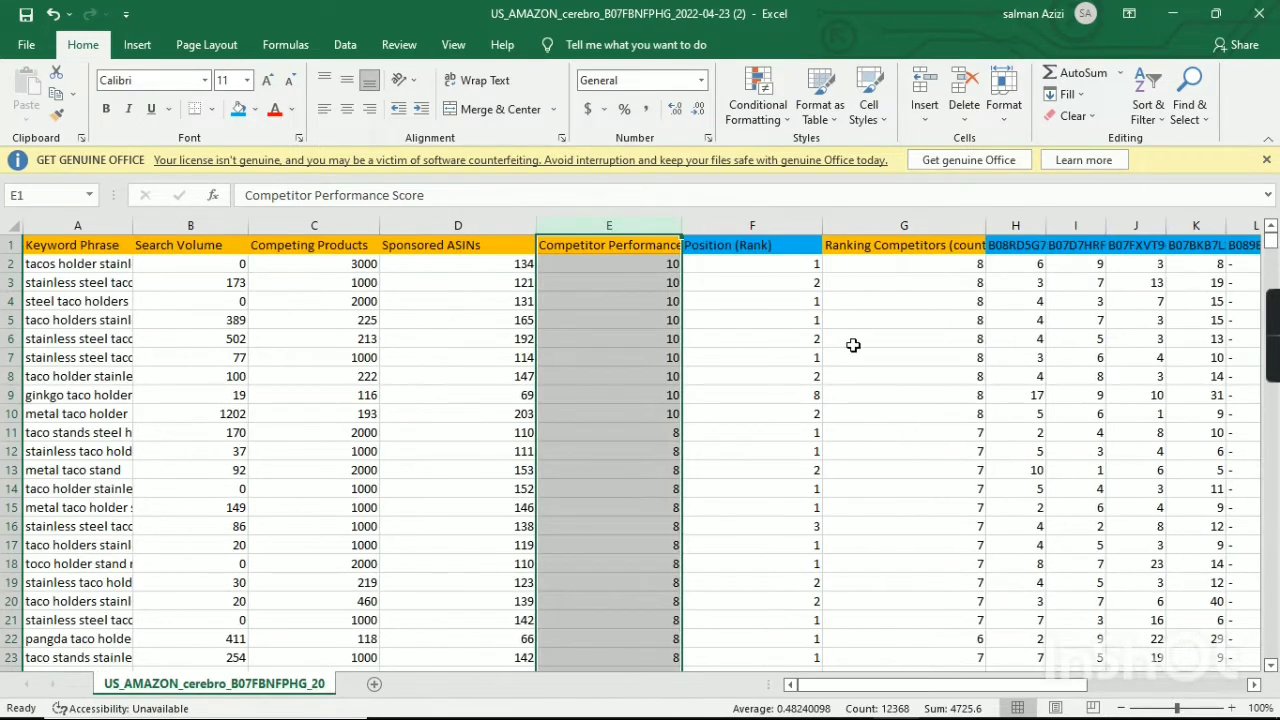
# Move the Ranking Competitors (count) column between Competitor Performance Score and Position (Rank) without replacing existing data.
pyautogui.click(903, 227)
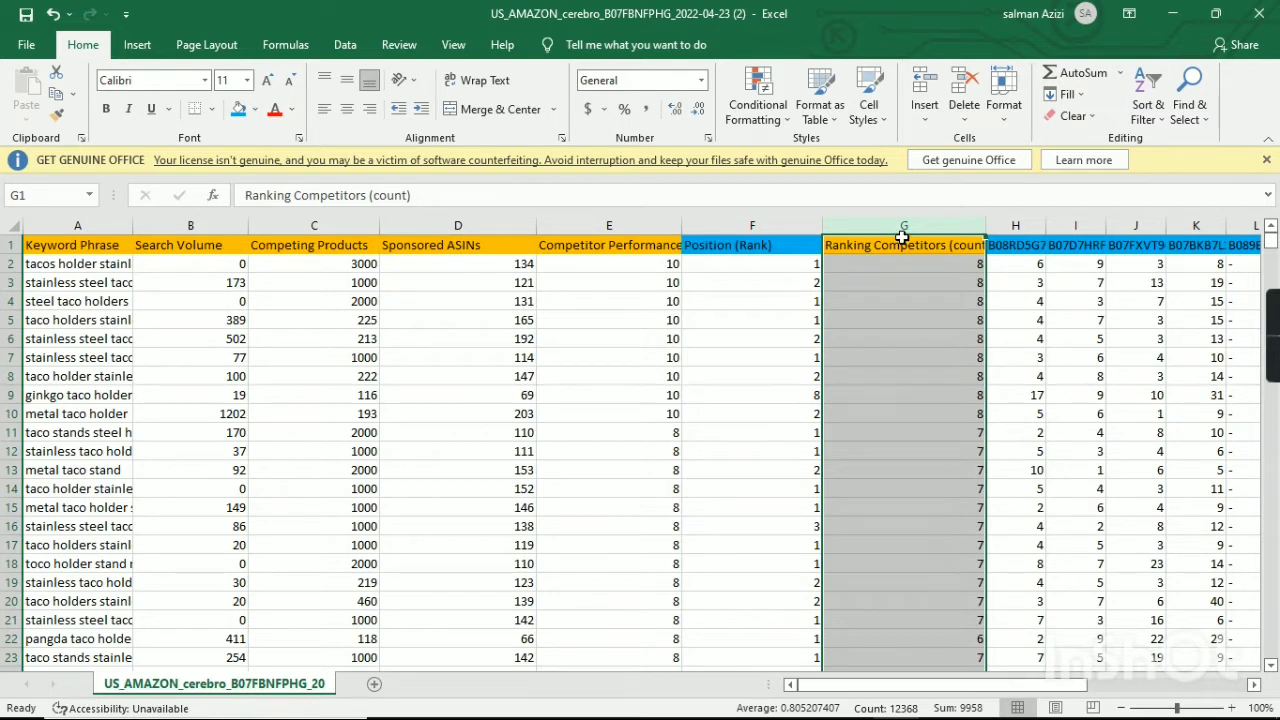
pyautogui.moveTo(903, 242); pyautogui.dragTo(786, 237)
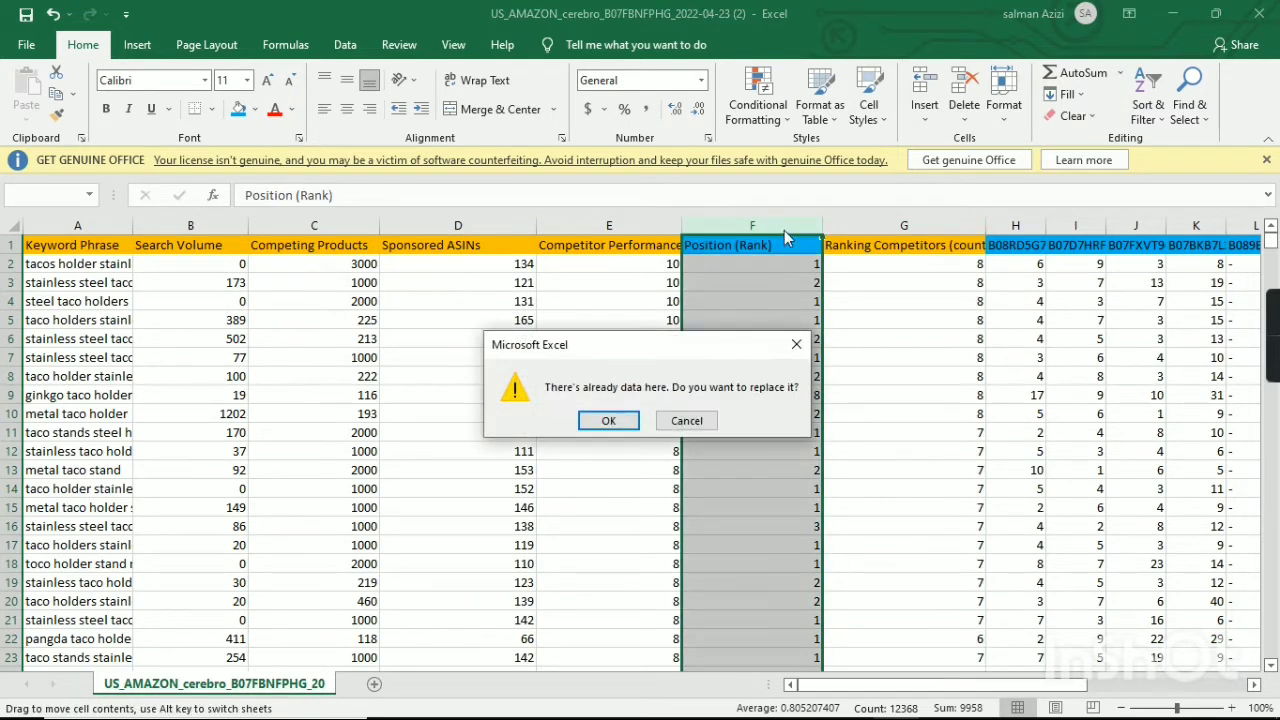
pyautogui.click(688, 422)
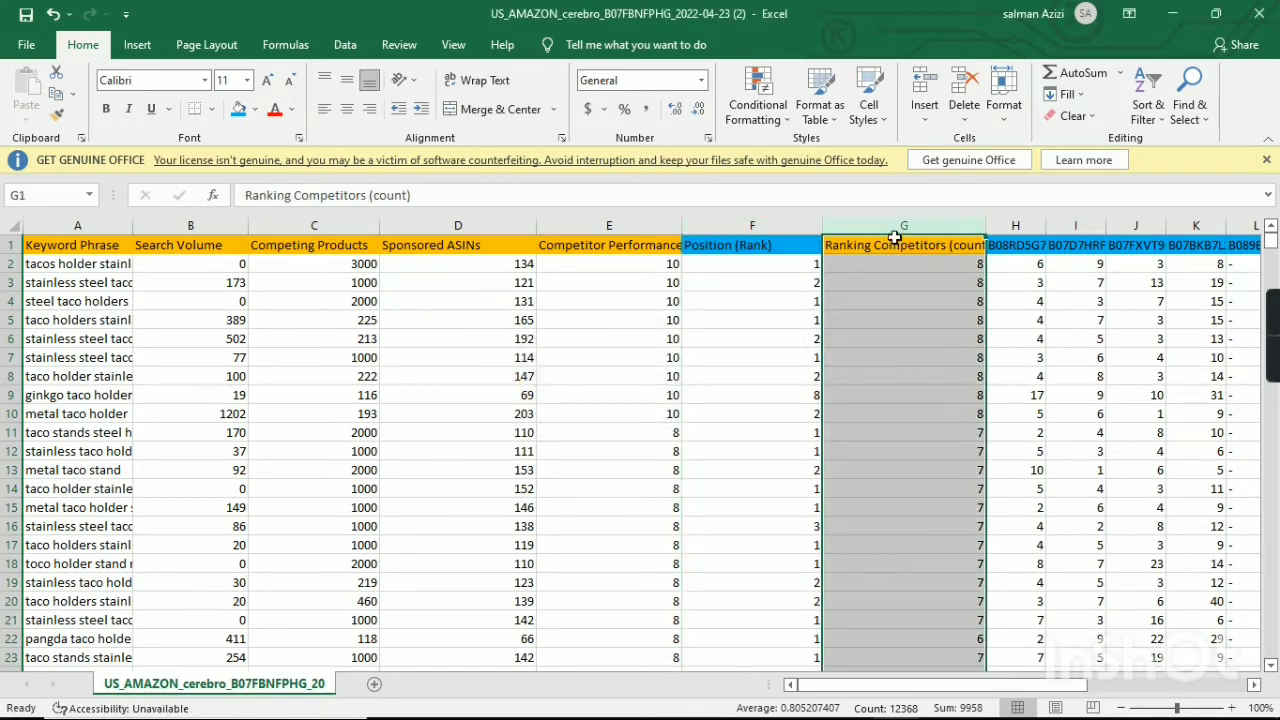
pyautogui.moveTo(897, 244); pyautogui.dragTo(752, 232)
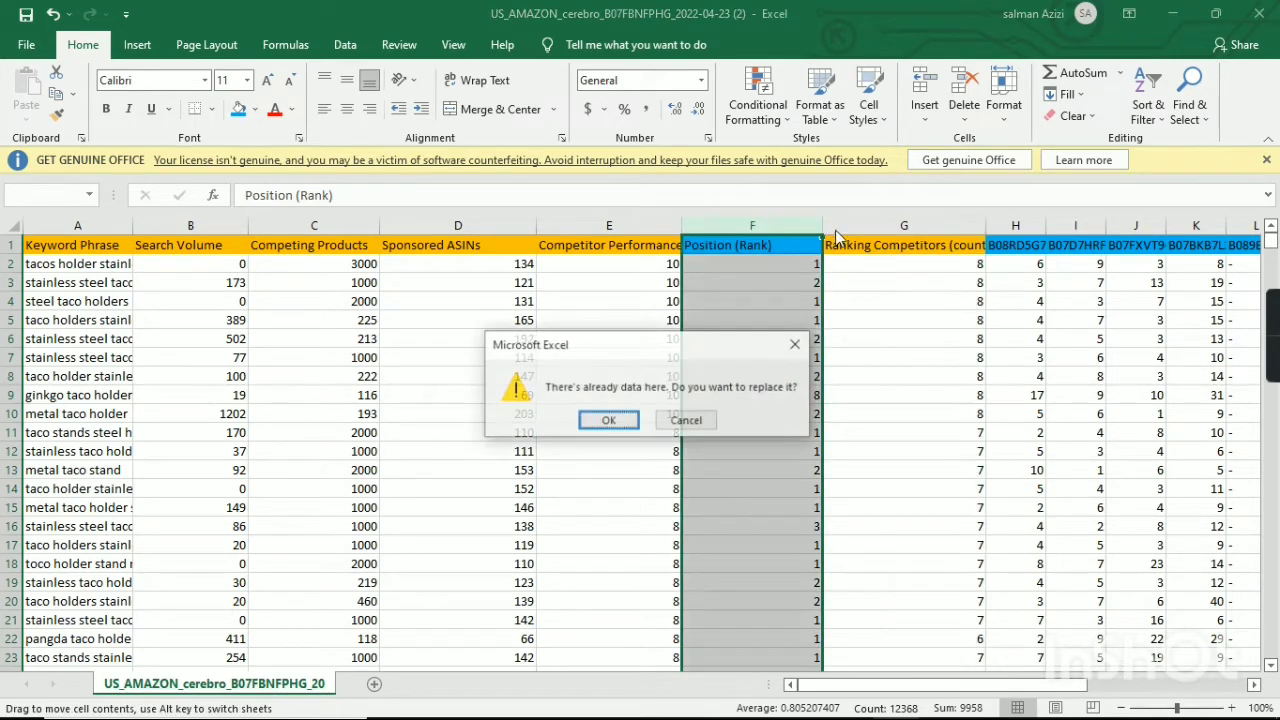
pyautogui.click(686, 420)
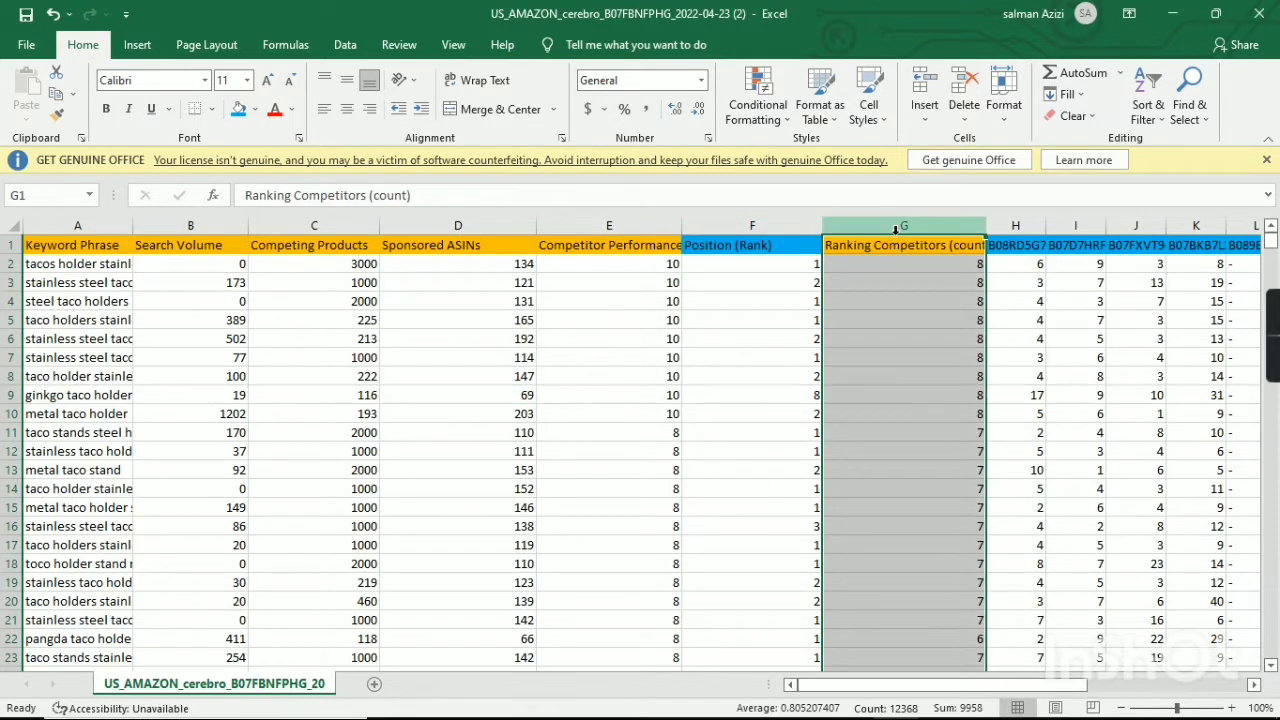
pyautogui.moveTo(897, 243); pyautogui.dragTo(708, 230)
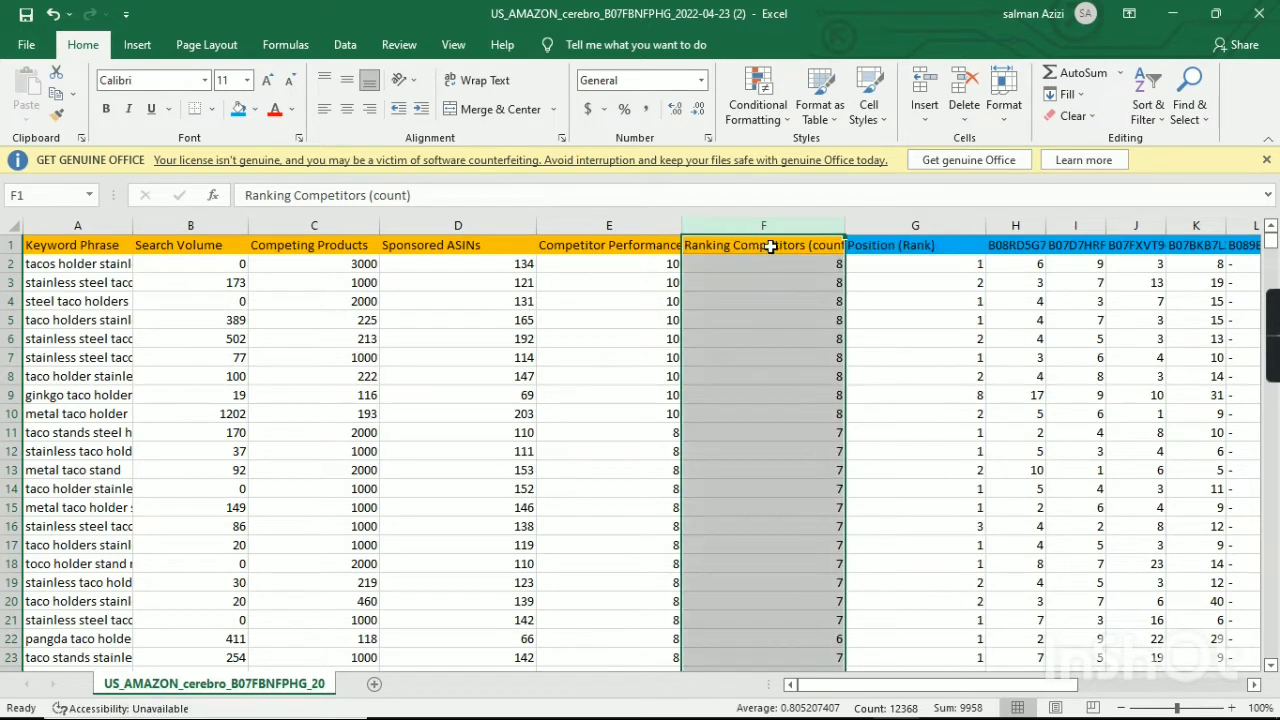
# Change the fill of the Position (Rank) header cell to light gray.
pyautogui.click(913, 245)
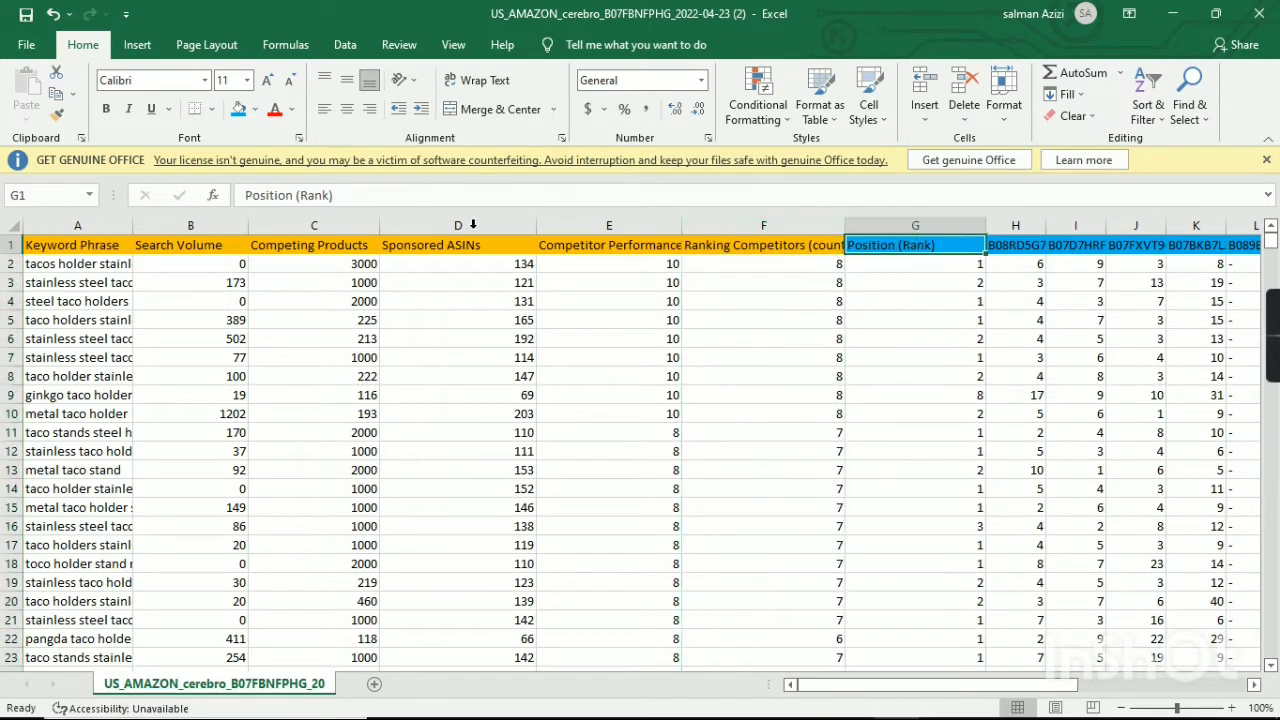
pyautogui.click(255, 109)
pyautogui.click(269, 152)
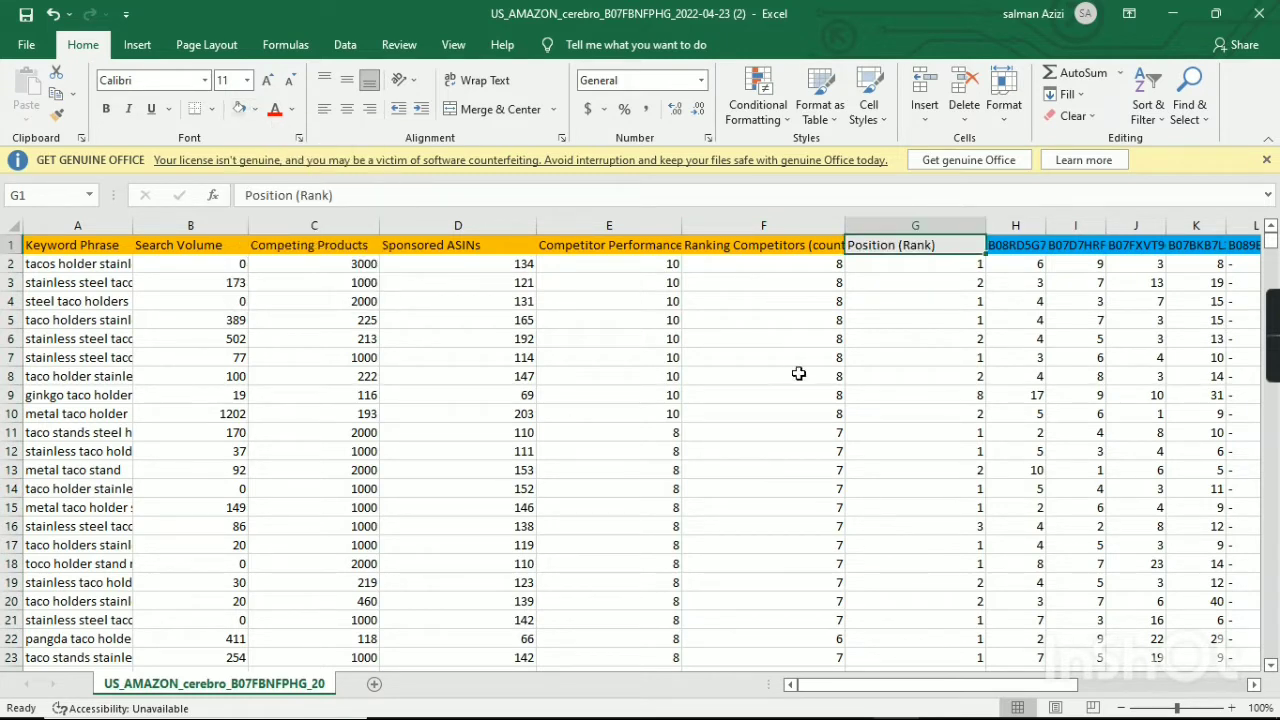
# Check the KWs Grand Data header row in Google Sheets against the export's columns and return to the Excel export.
pyautogui.click(935, 365)
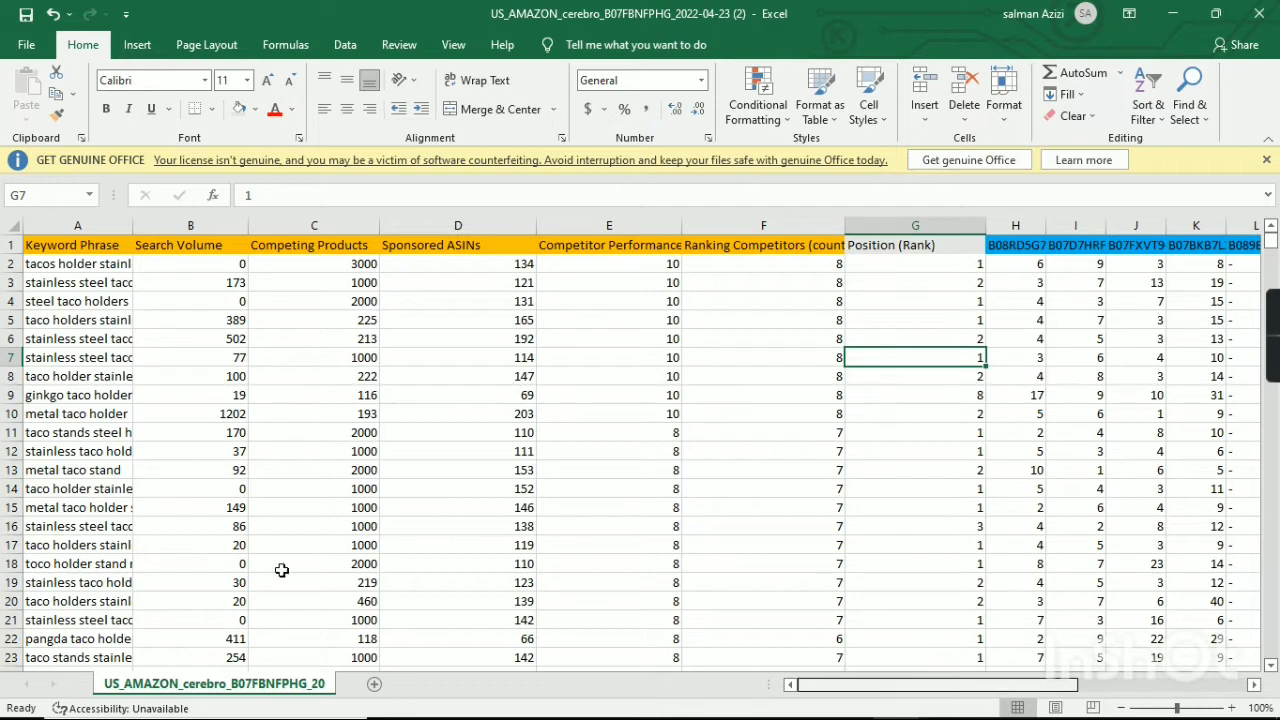
pyautogui.moveTo(680, 715)
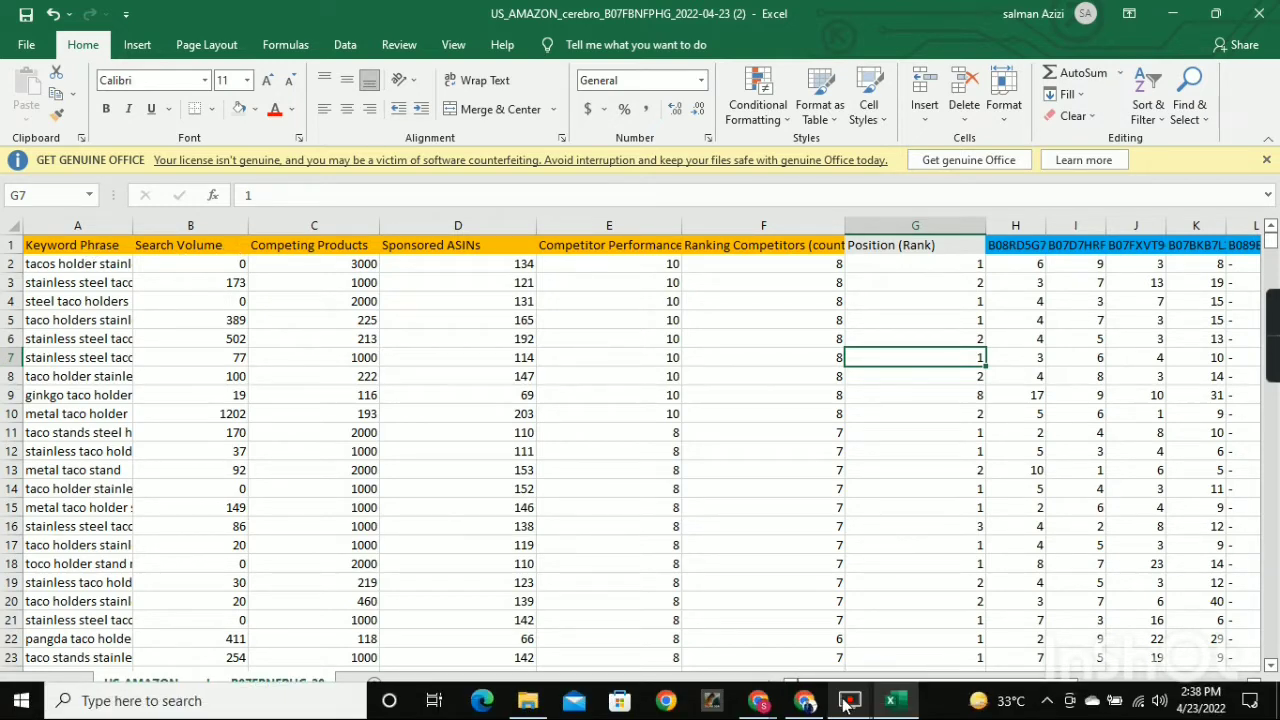
pyautogui.click(888, 704)
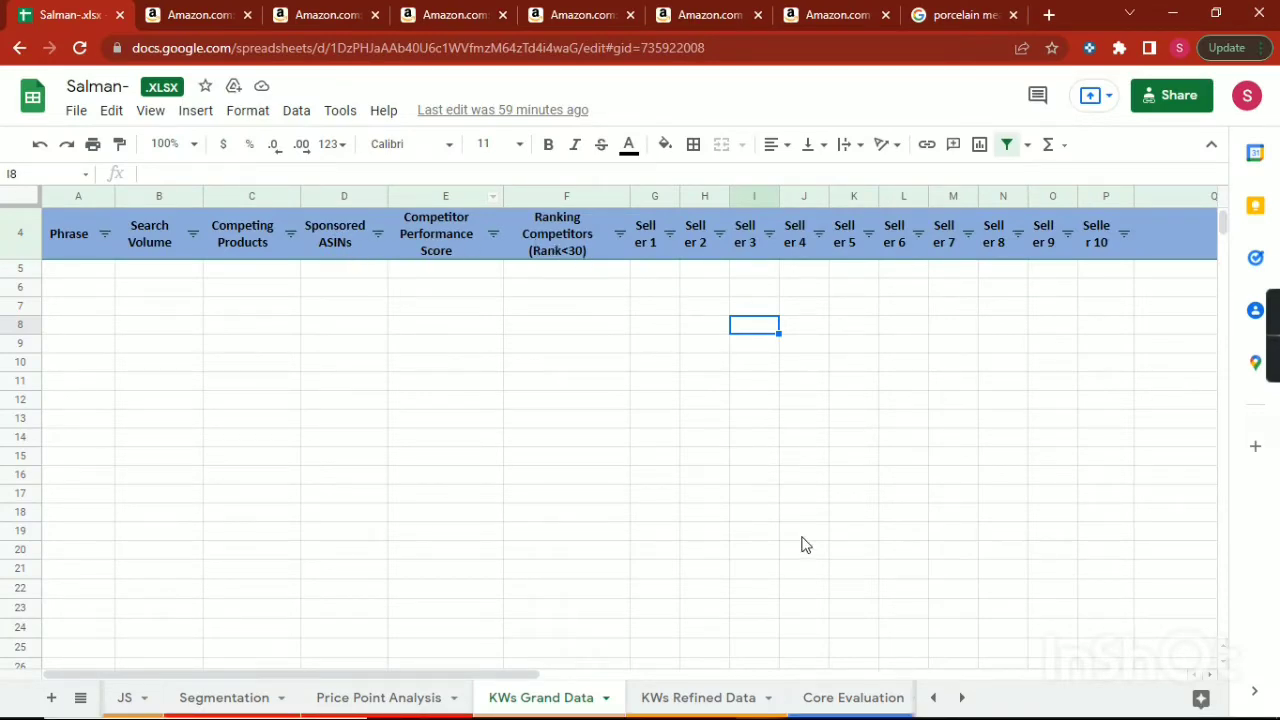
pyautogui.click(890, 700)
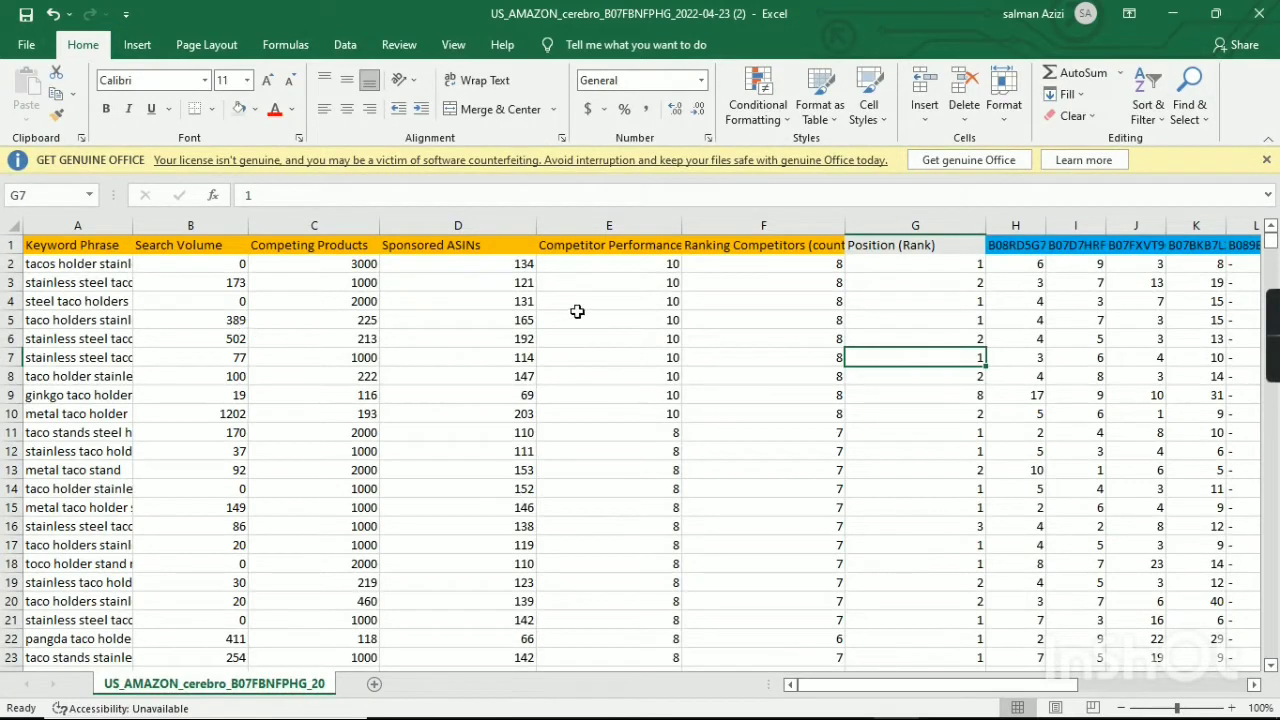
# Autofit the width of the Ranking Competitors (count) column to its header text.
pyautogui.click(793, 244)
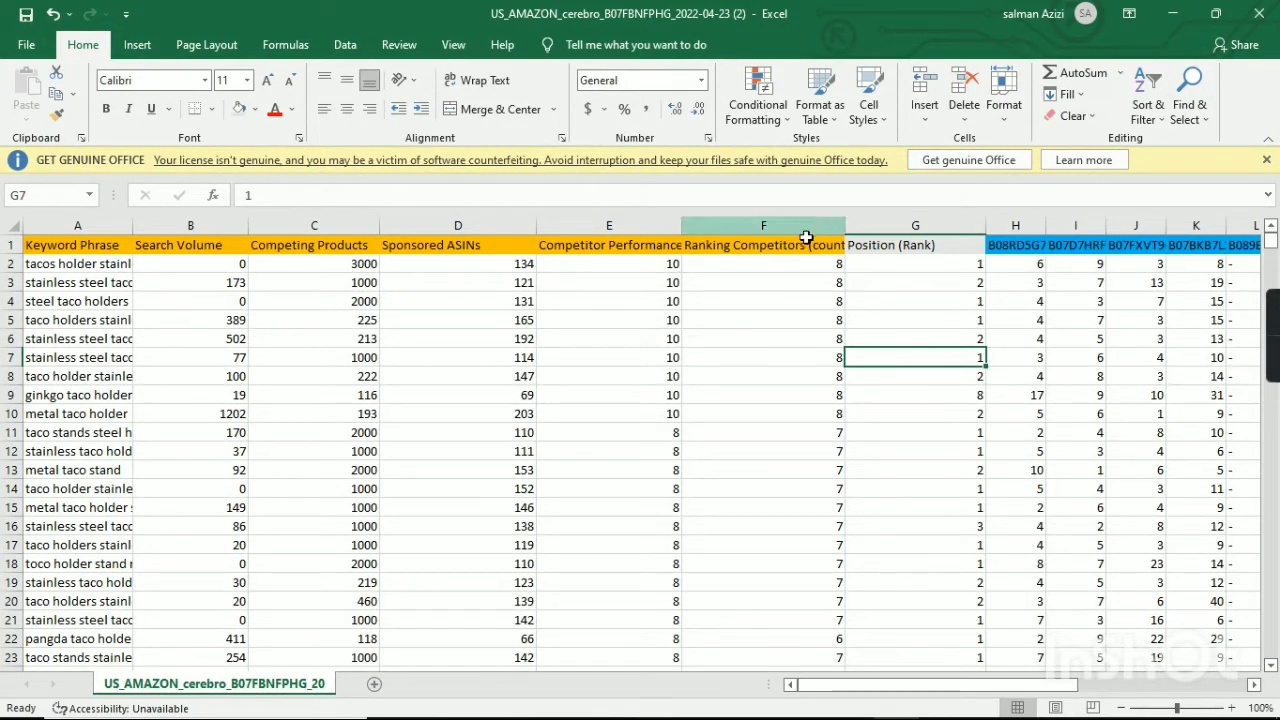
pyautogui.click(785, 264)
pyautogui.click(818, 228)
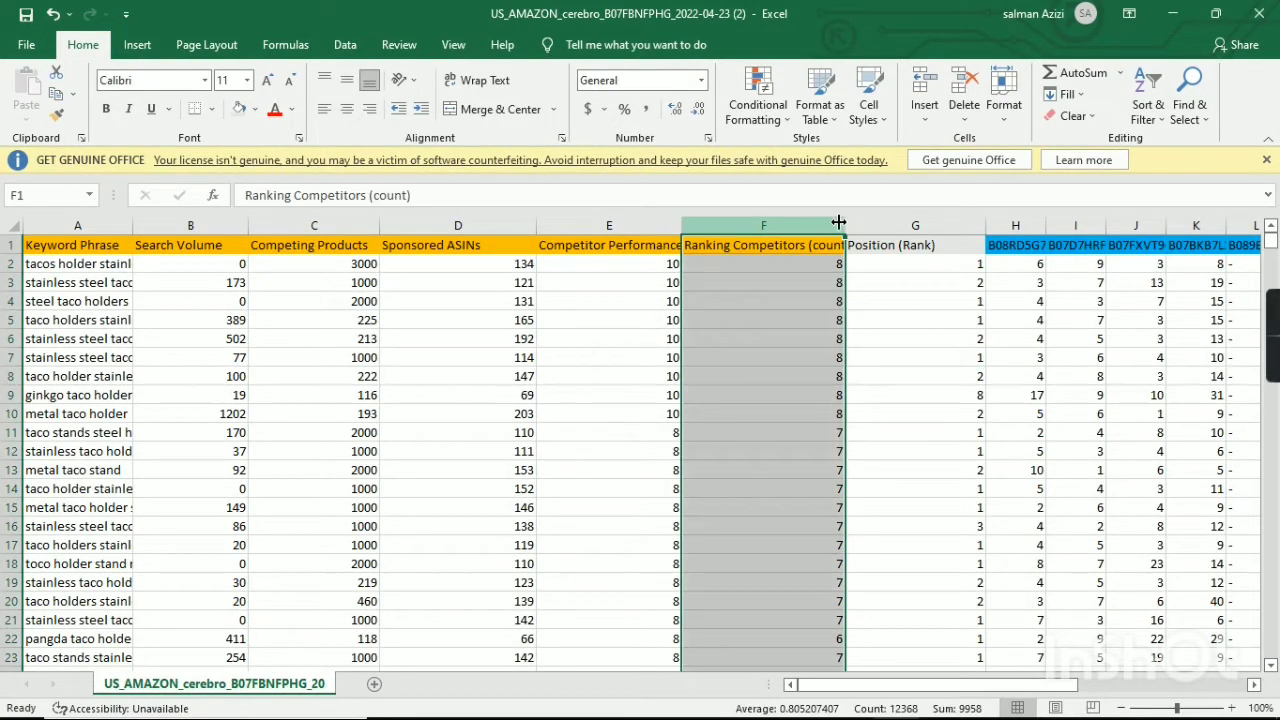
pyautogui.doubleClick(840, 222)
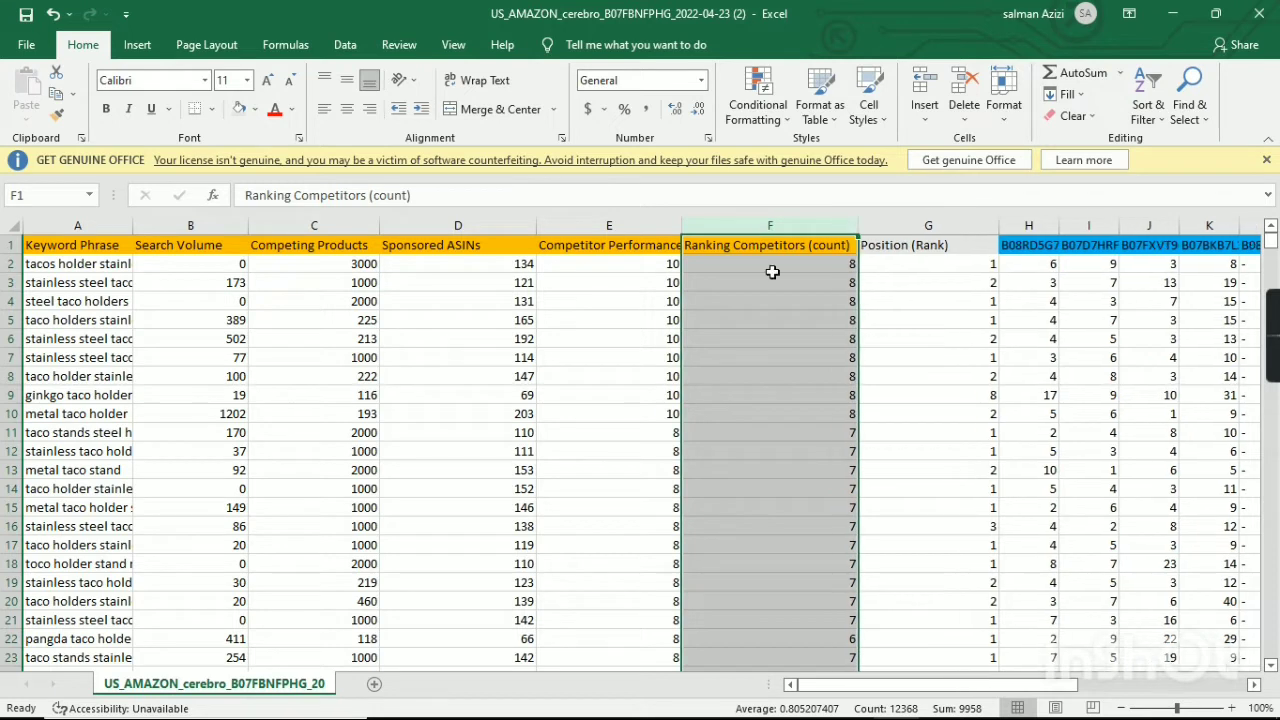
# Replace the first Ranking Competitors (count) value in F2 with the formula =COUNTIF(H2:P2,"<30").
pyautogui.click(772, 272)
pyautogui.press('BackSpace')
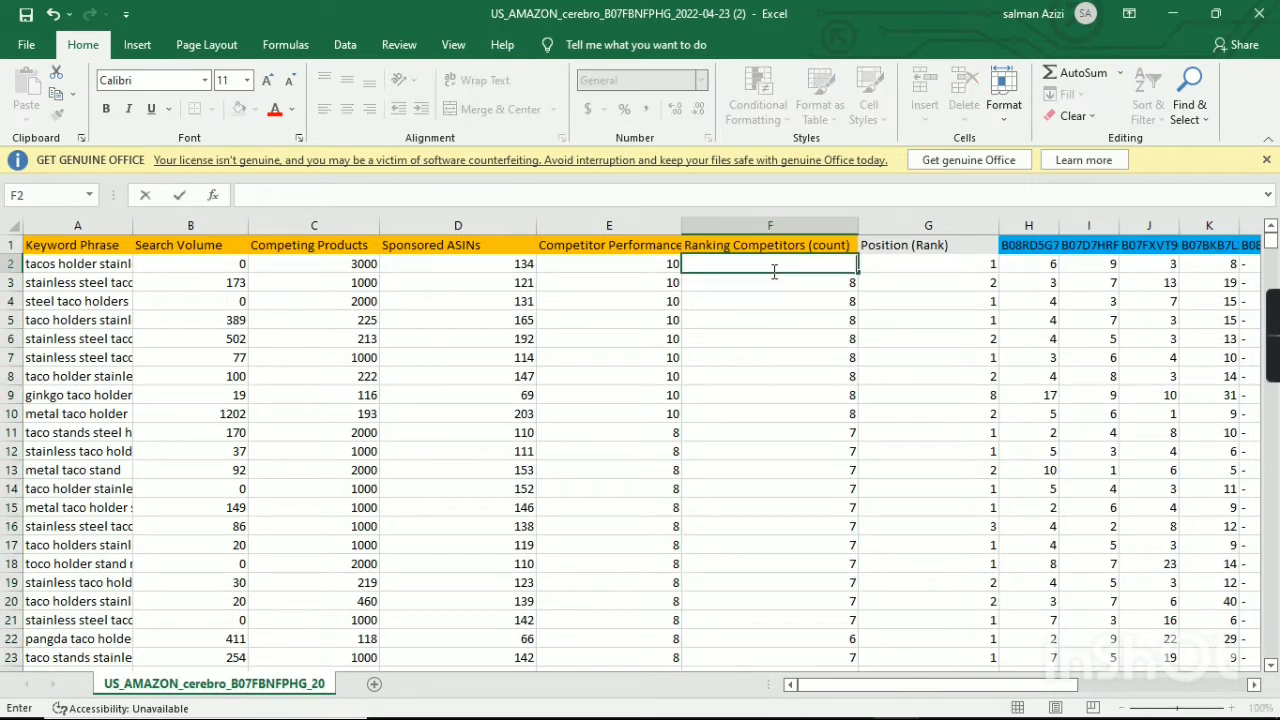
pyautogui.write('=')
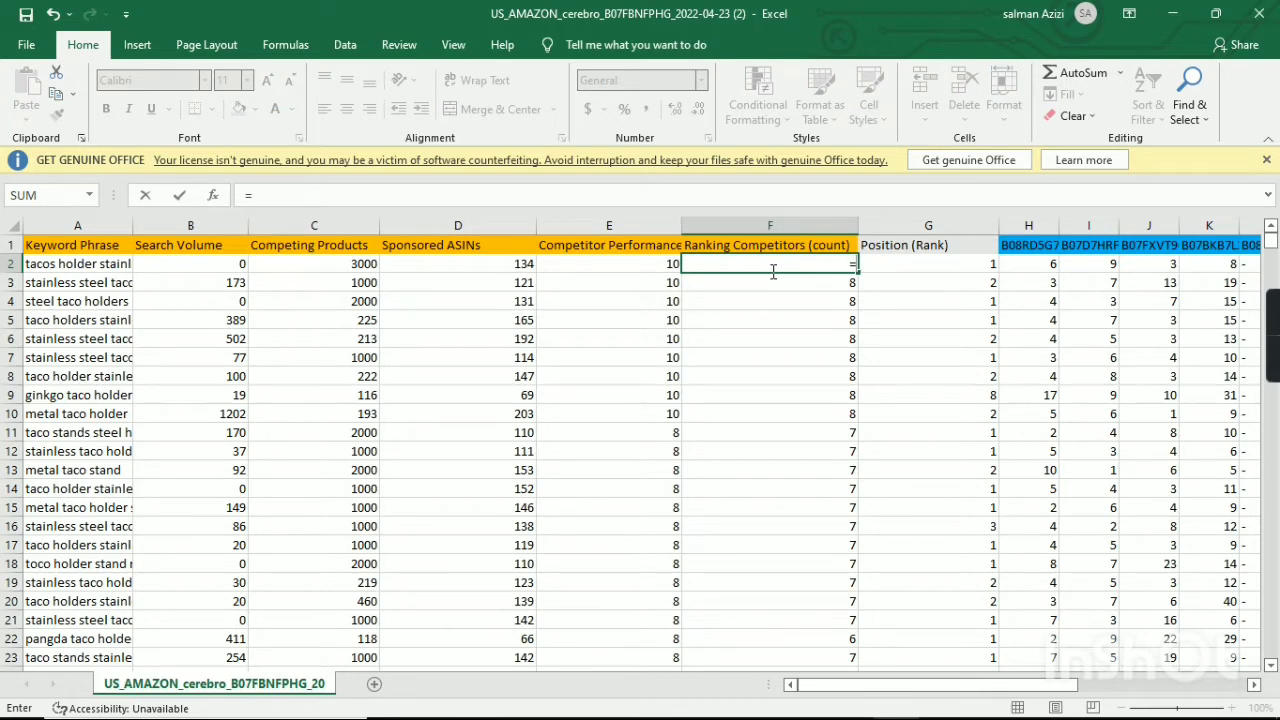
pyautogui.write('count')
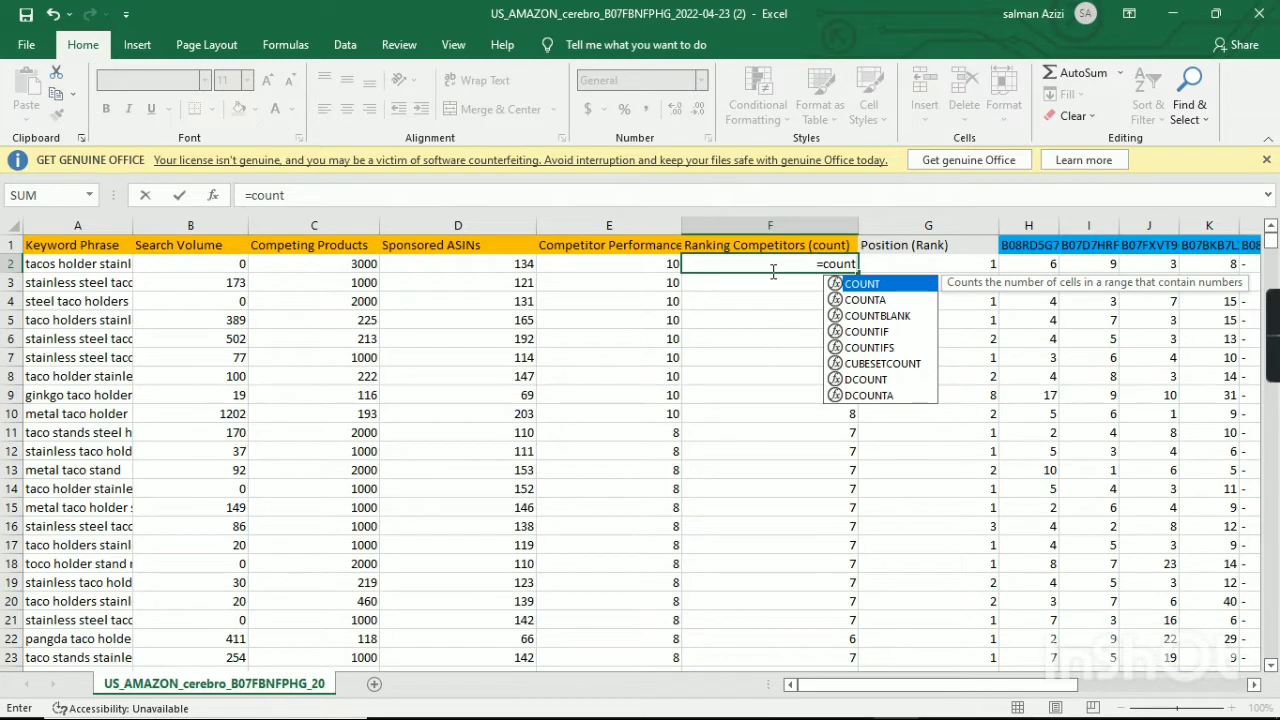
pyautogui.write('if')
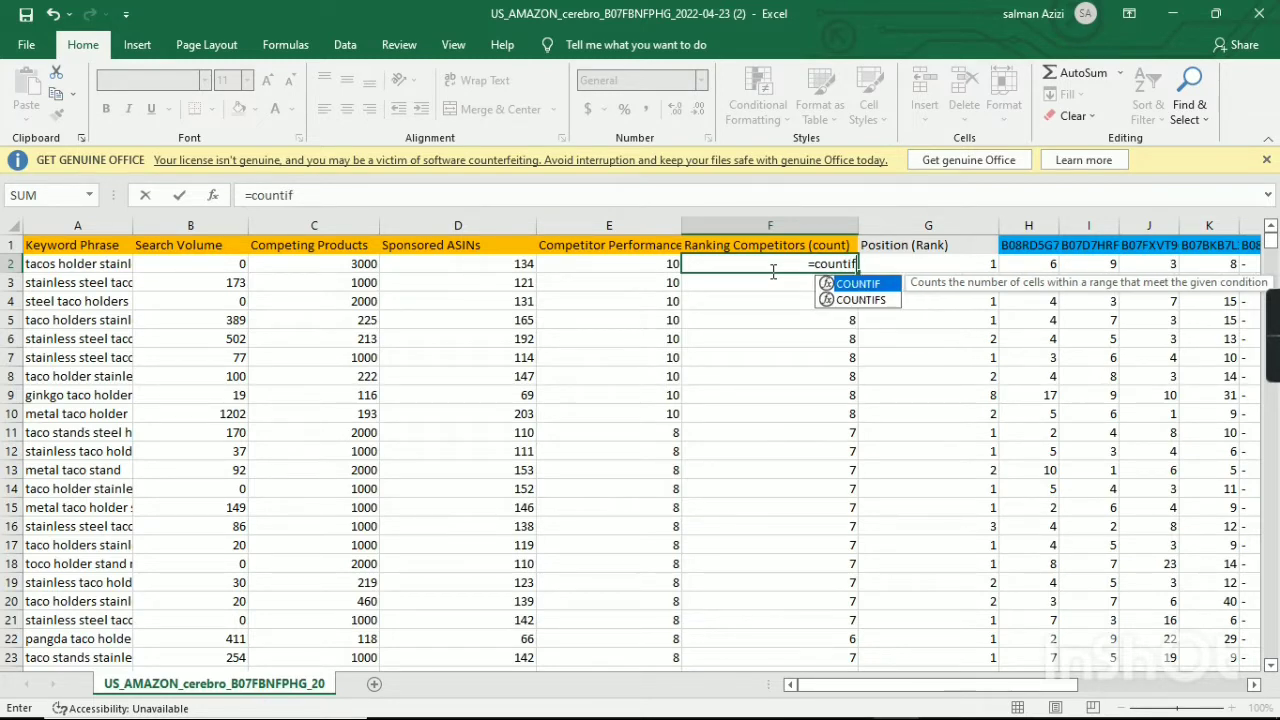
pyautogui.write('(')
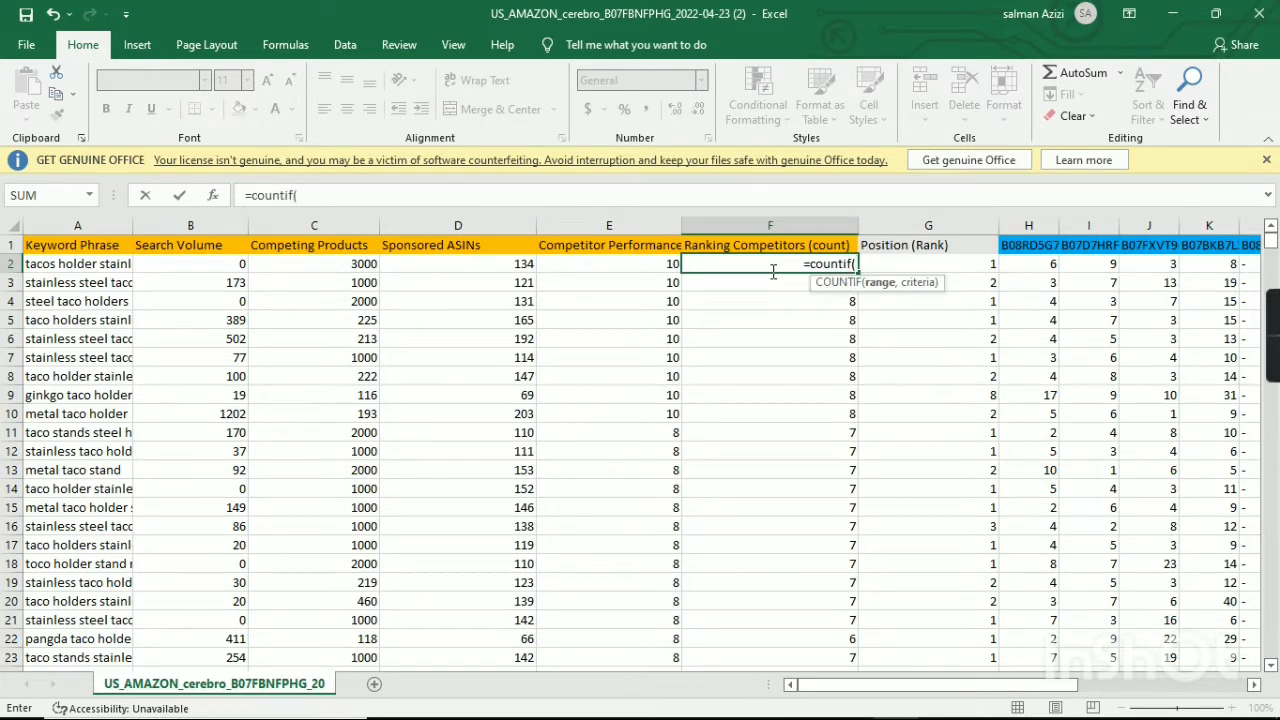
pyautogui.click(1042, 270)
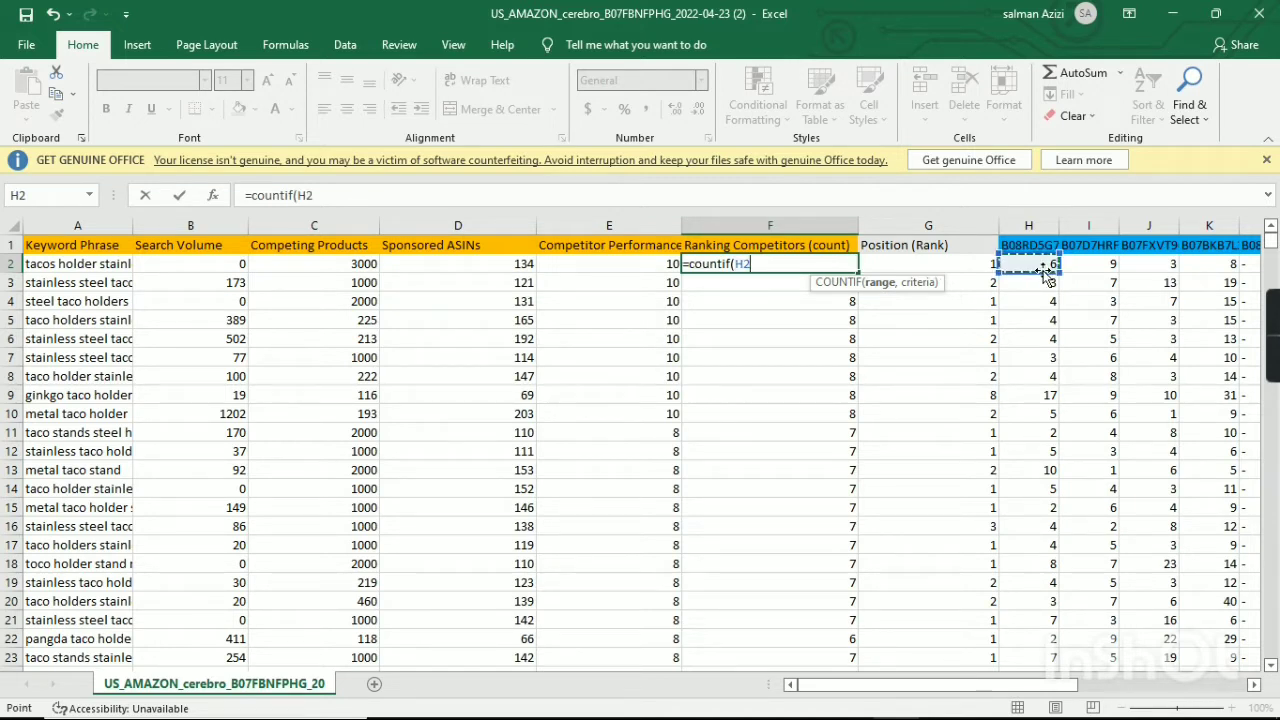
pyautogui.moveTo(1045, 275); pyautogui.dragTo(1185, 272)
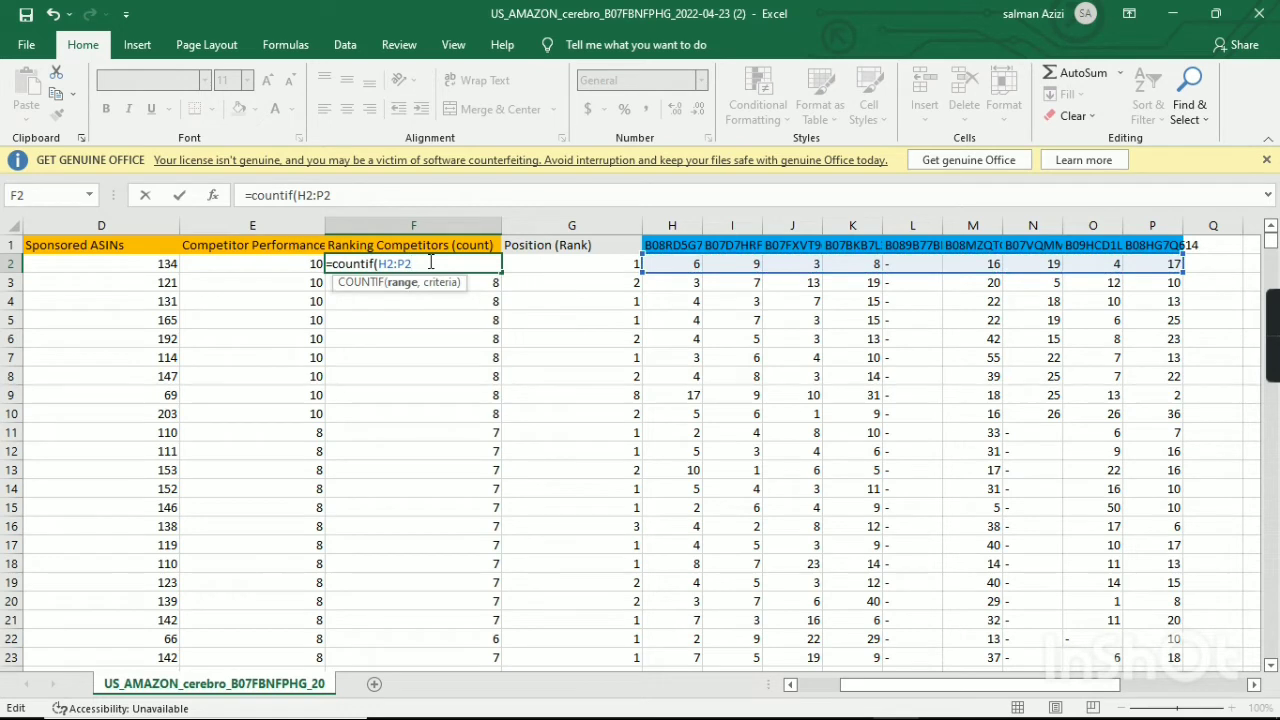
pyautogui.write(',"<30')
pyautogui.write(')')
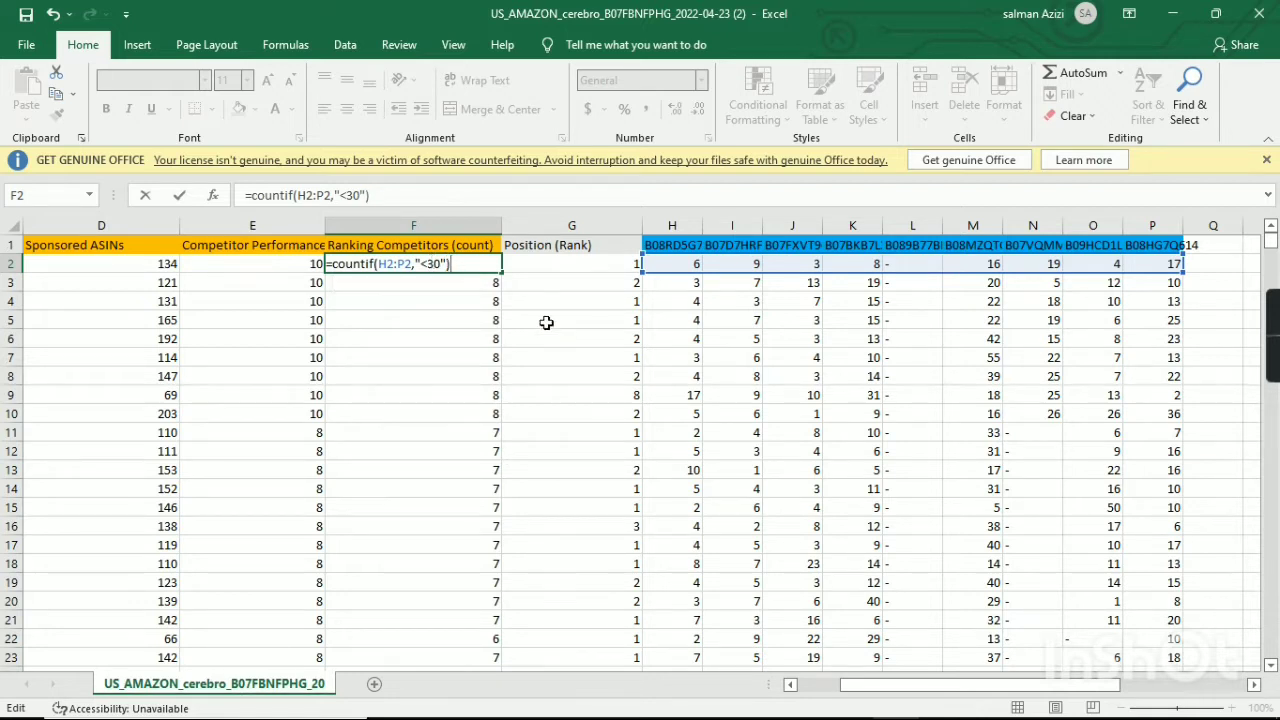
pyautogui.press('Return')
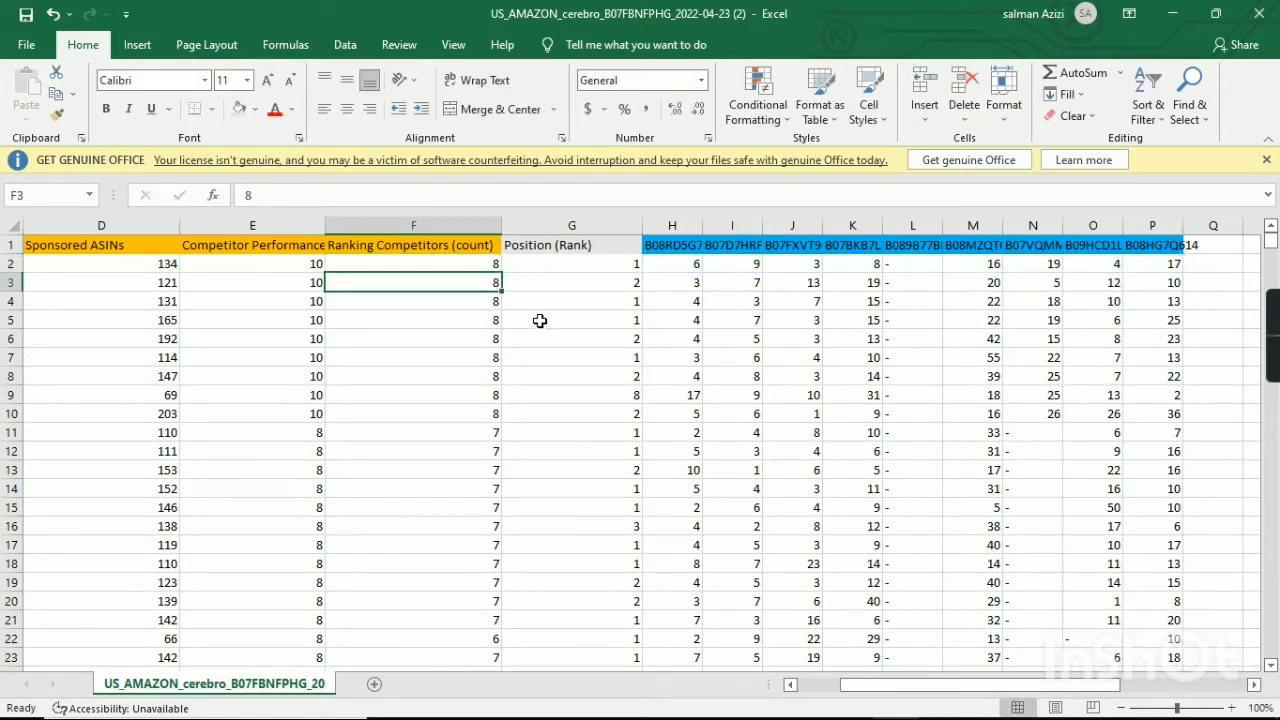
# Fill the COUNTIF formula from F2 down the whole Ranking Competitors (count) column.
pyautogui.click(480, 265)
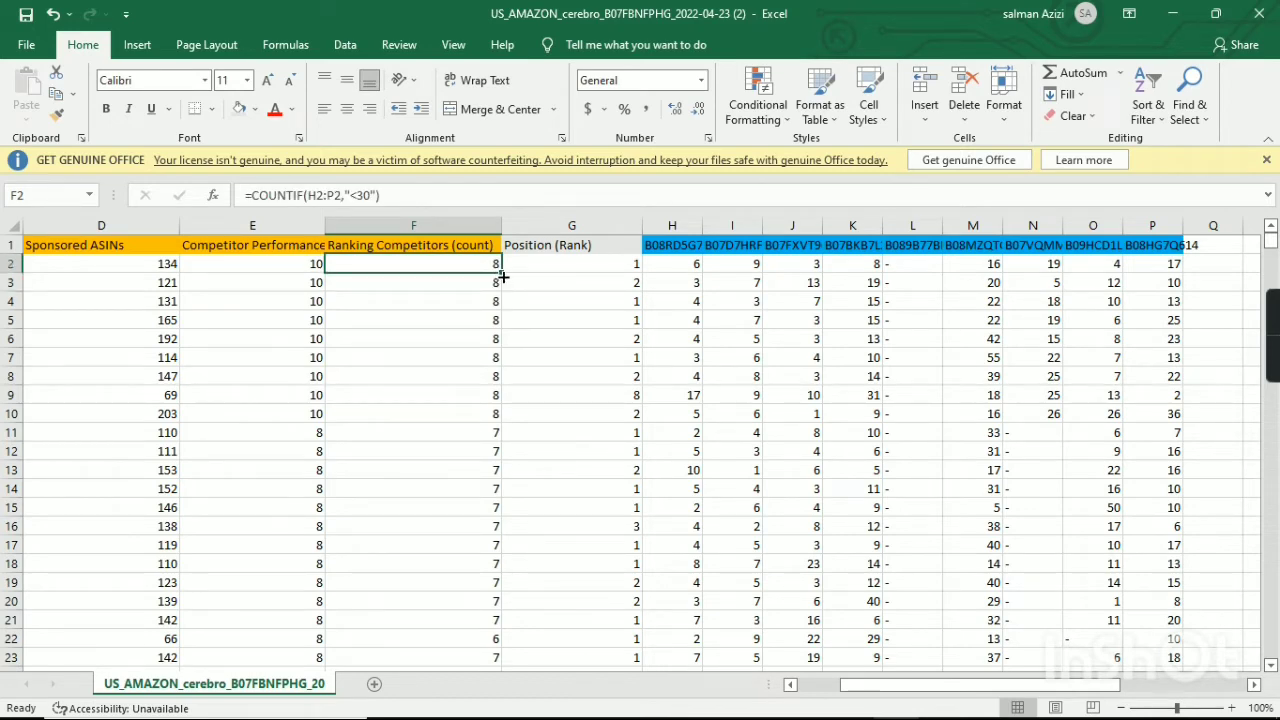
pyautogui.doubleClick(497, 271)
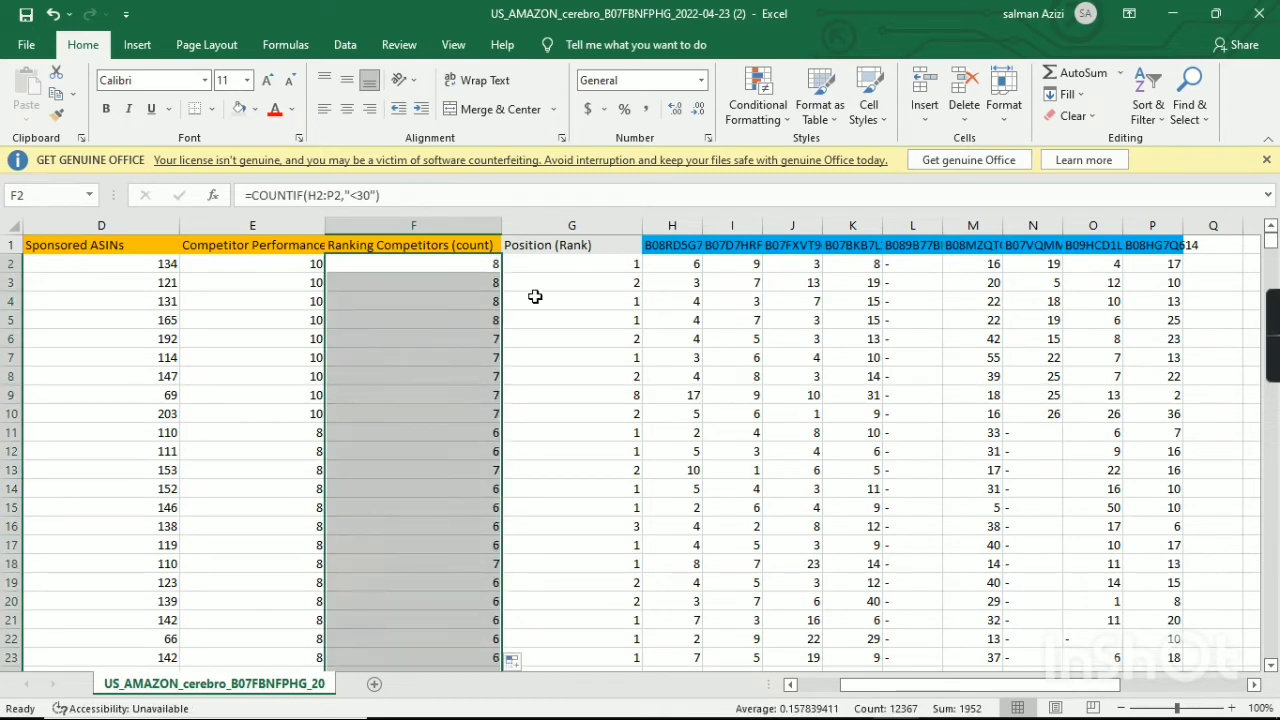
pyautogui.scroll(-7, 526, 413)
pyautogui.scroll(7, 526, 413)
pyautogui.click(467, 268)
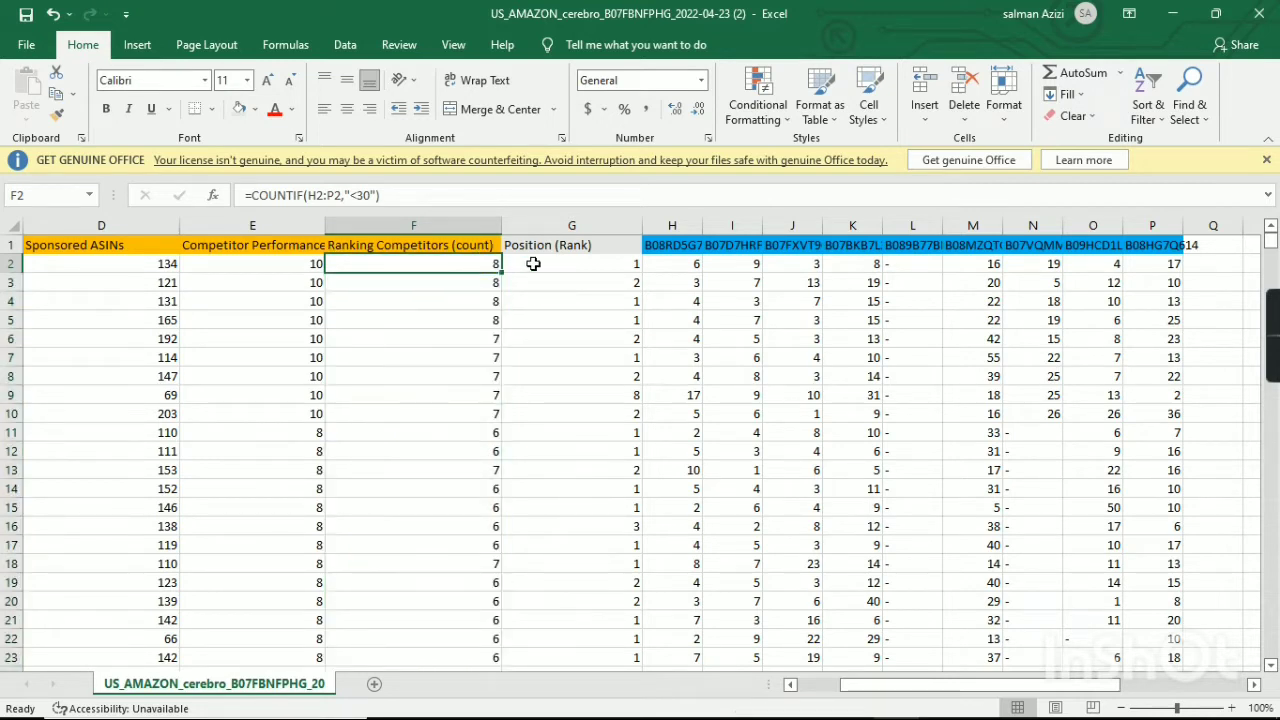
# Try a red fill on the entire Position (Rank) column and undo it.
pyautogui.click(532, 264)
pyautogui.click(583, 245)
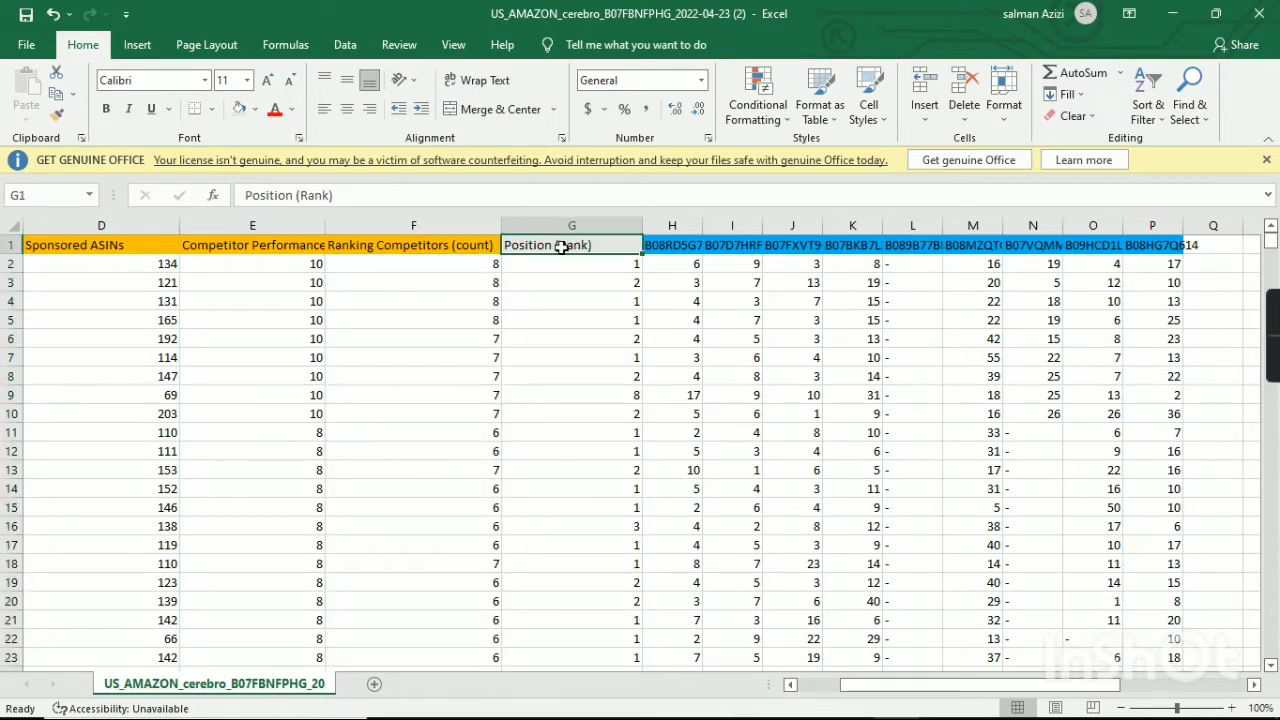
pyautogui.click(565, 226)
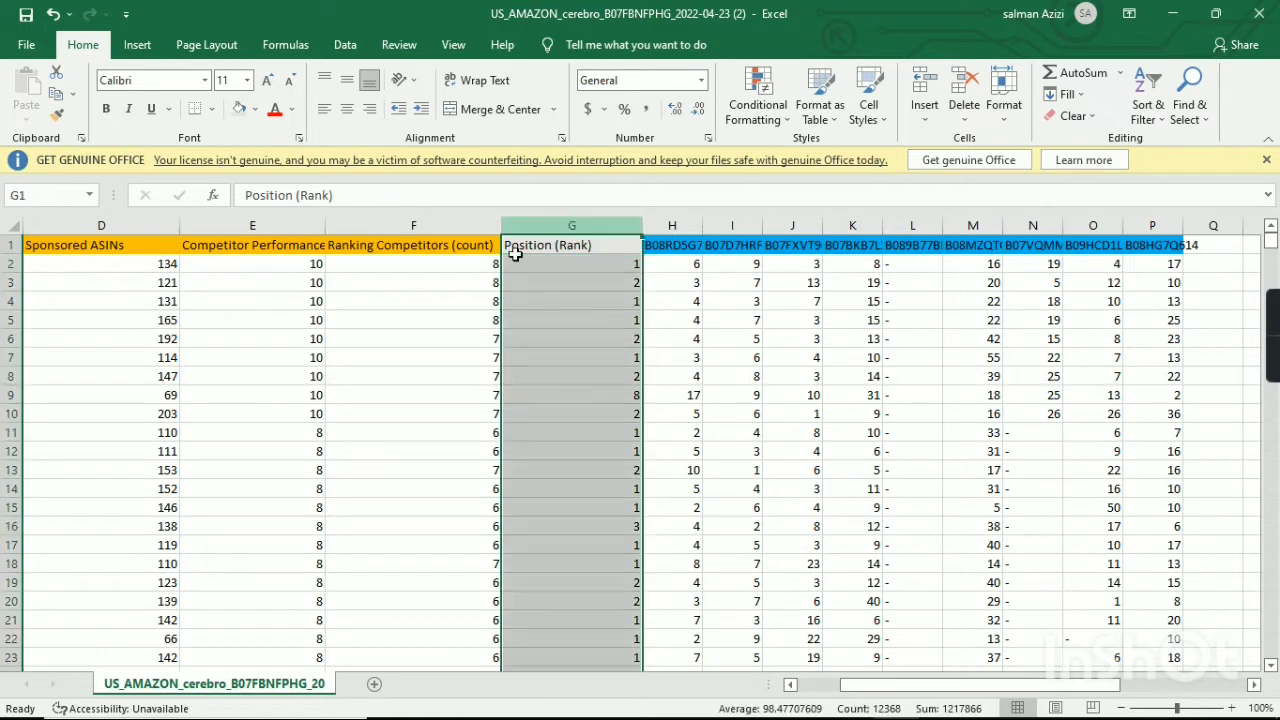
pyautogui.click(255, 110)
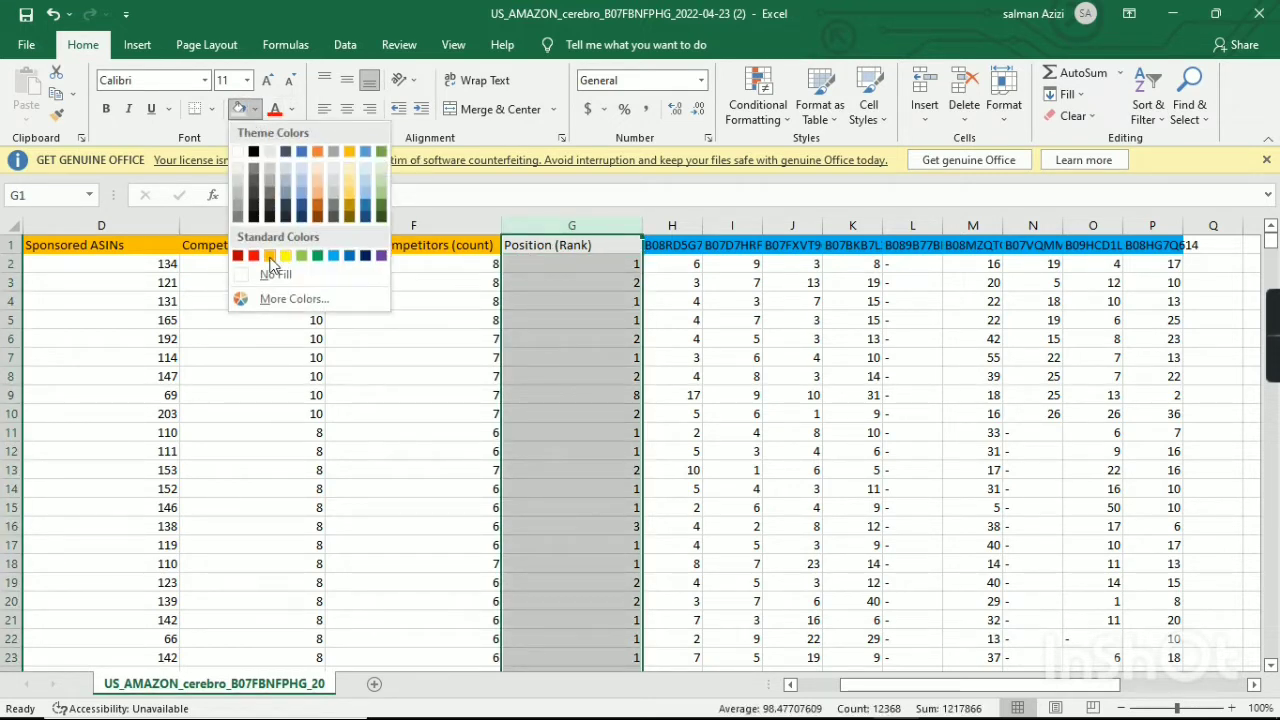
pyautogui.click(252, 255)
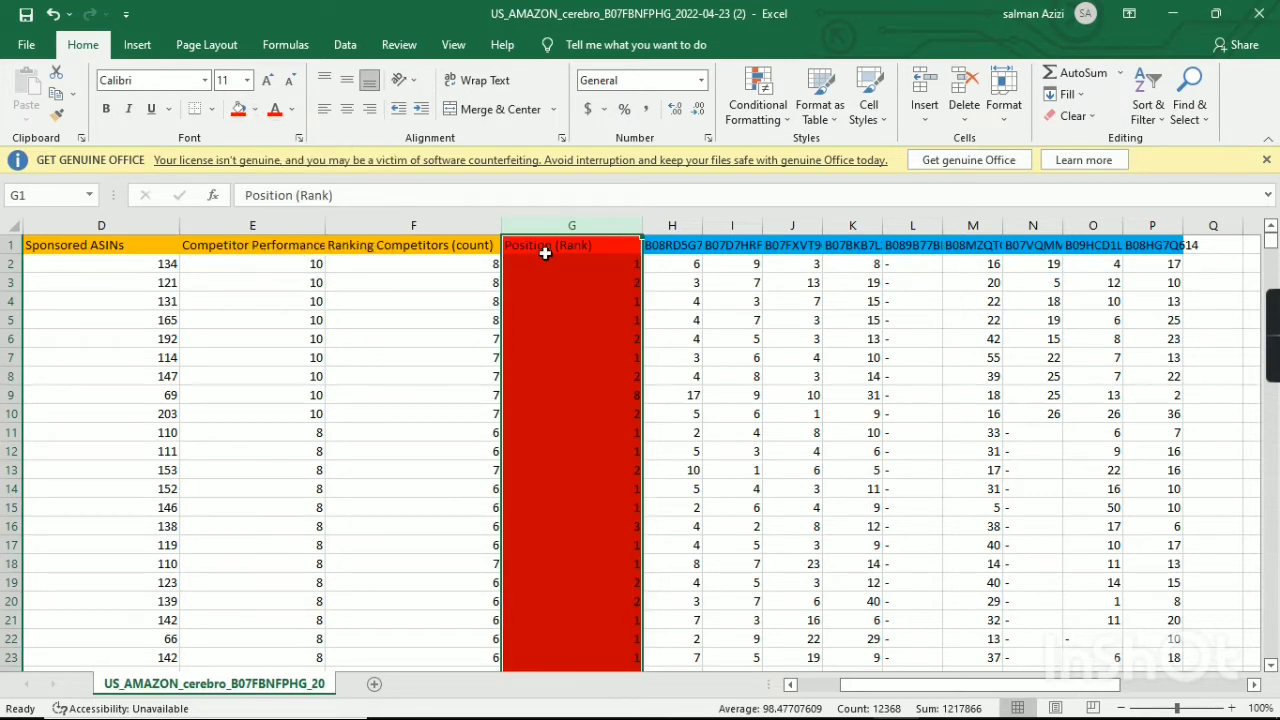
pyautogui.hotkey('ctrl', 'z')
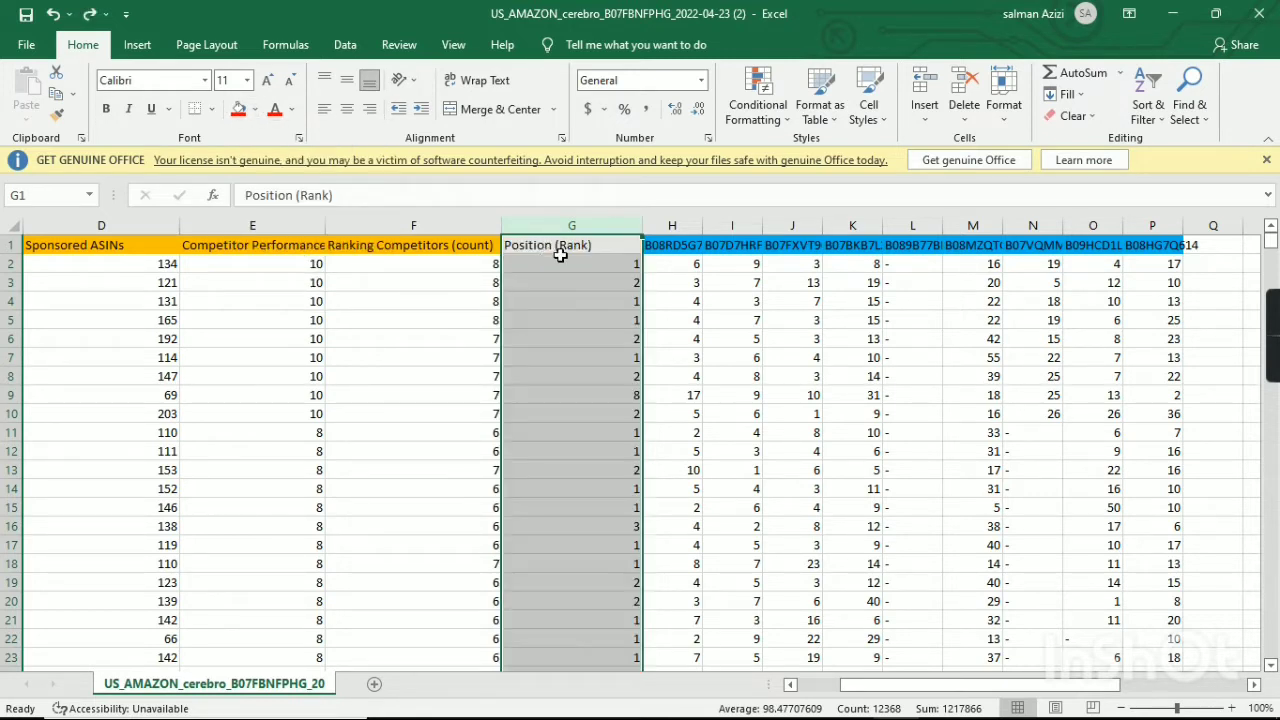
# Fill only the Position (Rank) header cell G1 with red.
pyautogui.click(565, 246)
pyautogui.click(547, 228)
pyautogui.click(514, 244)
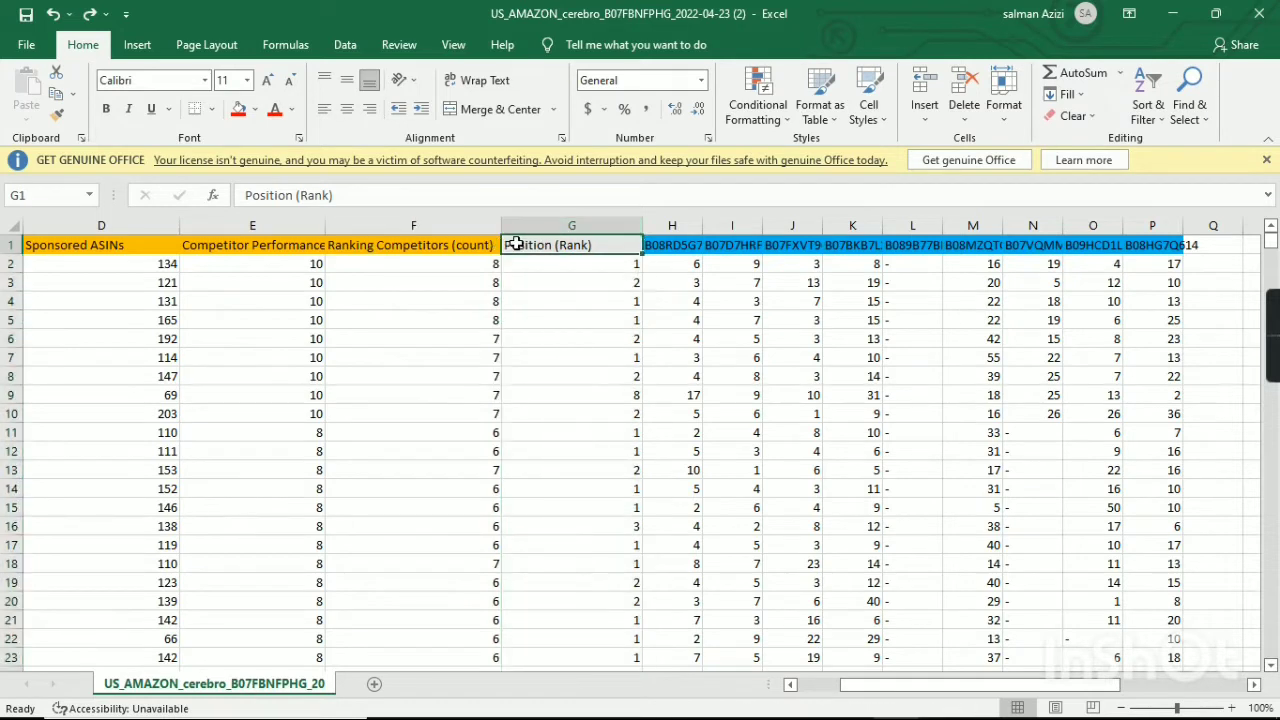
pyautogui.click(240, 110)
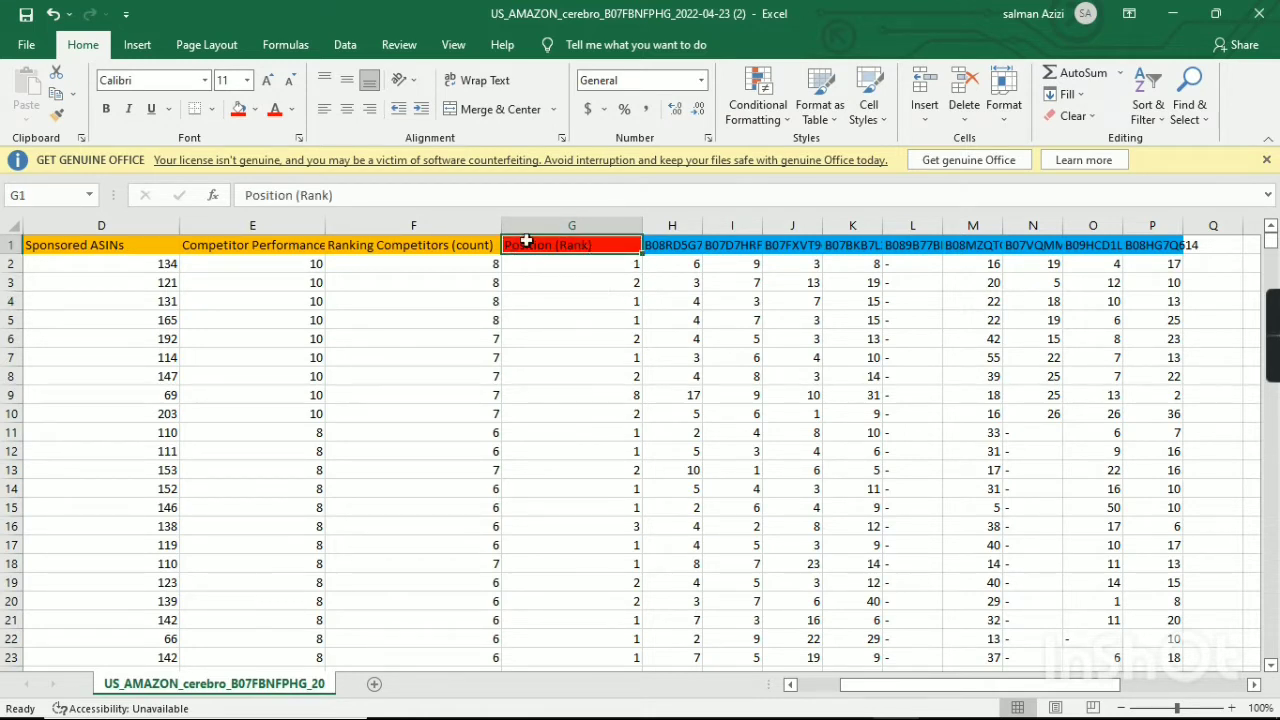
# Replace the Position (Rank) header text with the main product's ASIN B07FBNFPHG, copied from the Helium 10 Cerebro page.
pyautogui.press('BackSpace')
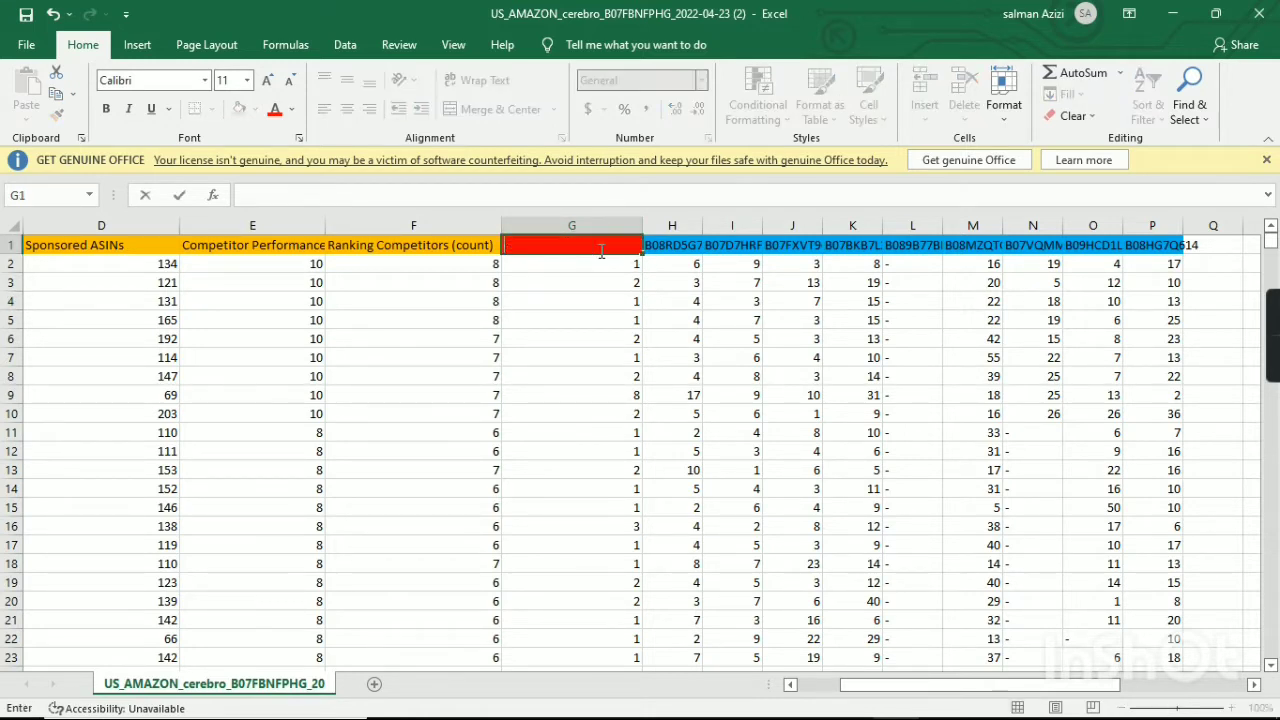
pyautogui.click(805, 713)
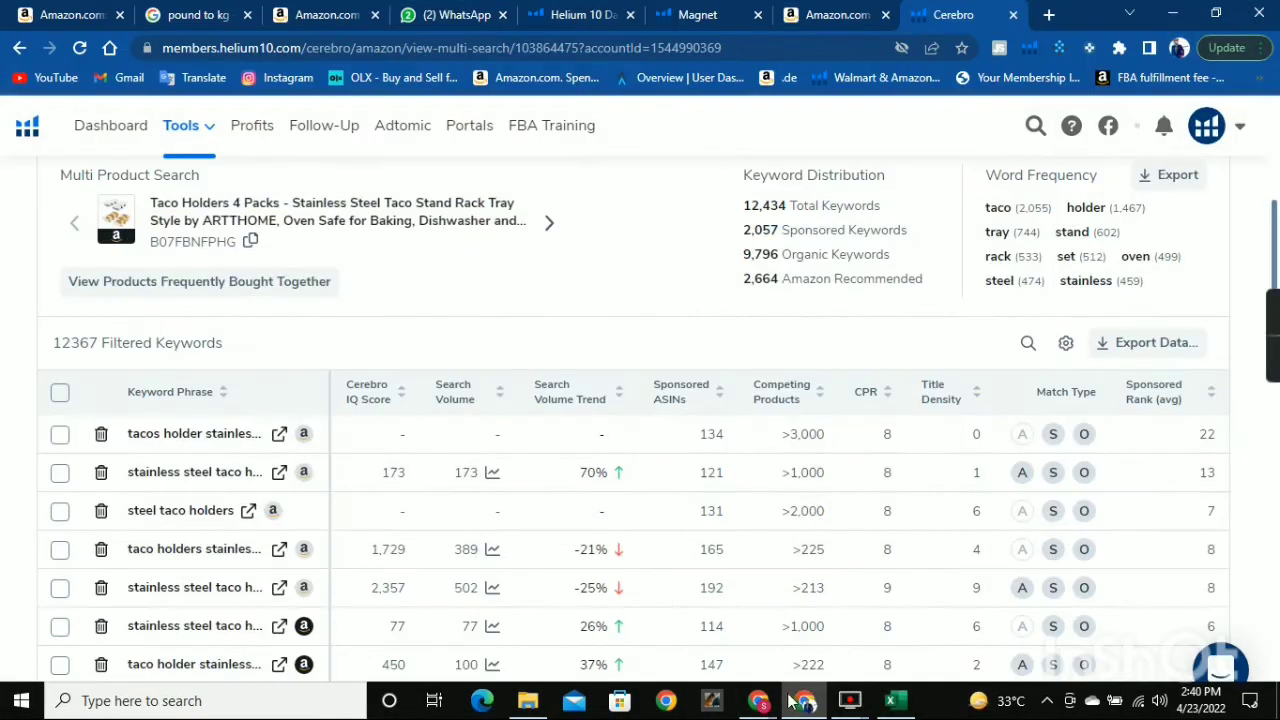
pyautogui.scroll(-2, 605, 525)
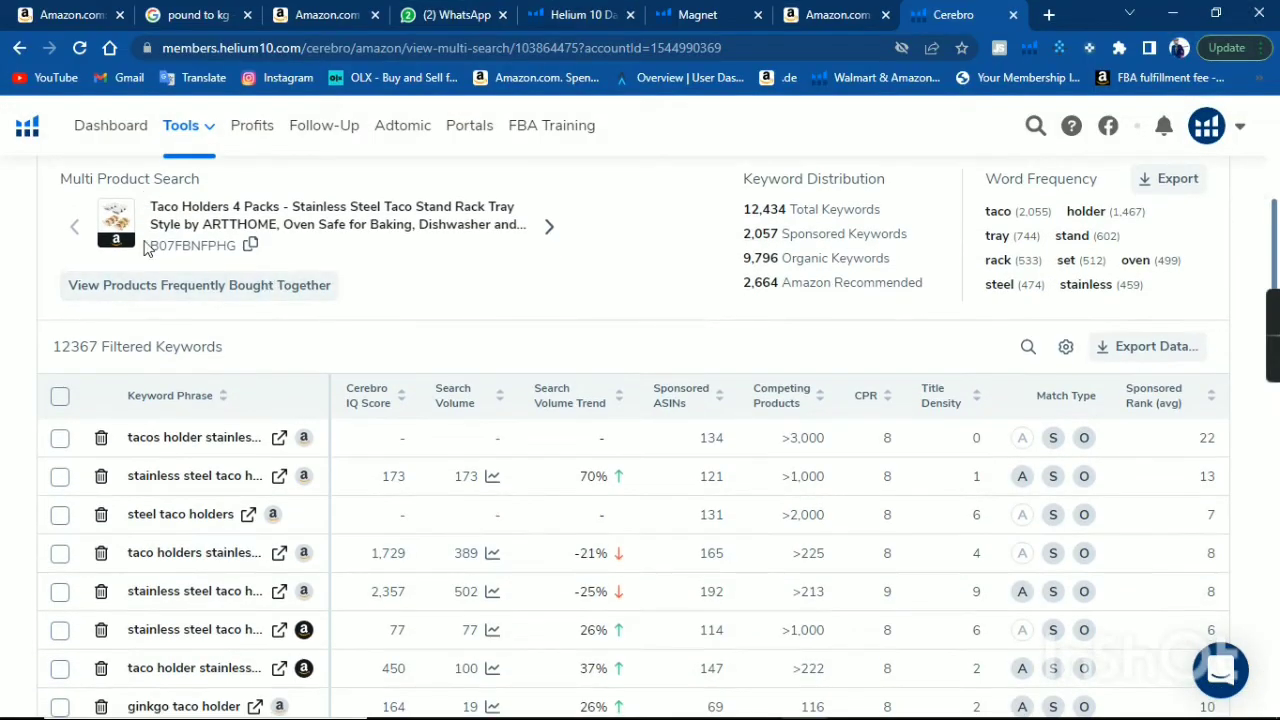
pyautogui.moveTo(146, 248); pyautogui.dragTo(236, 246)
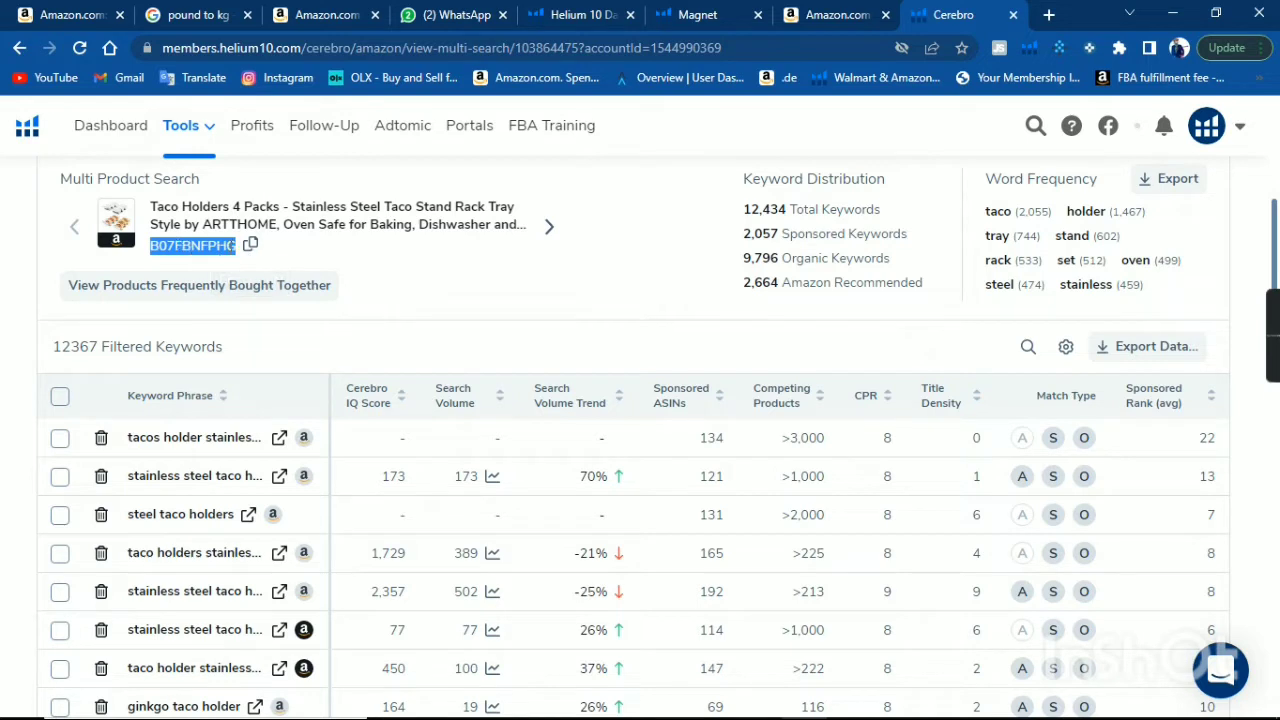
pyautogui.click(250, 245)
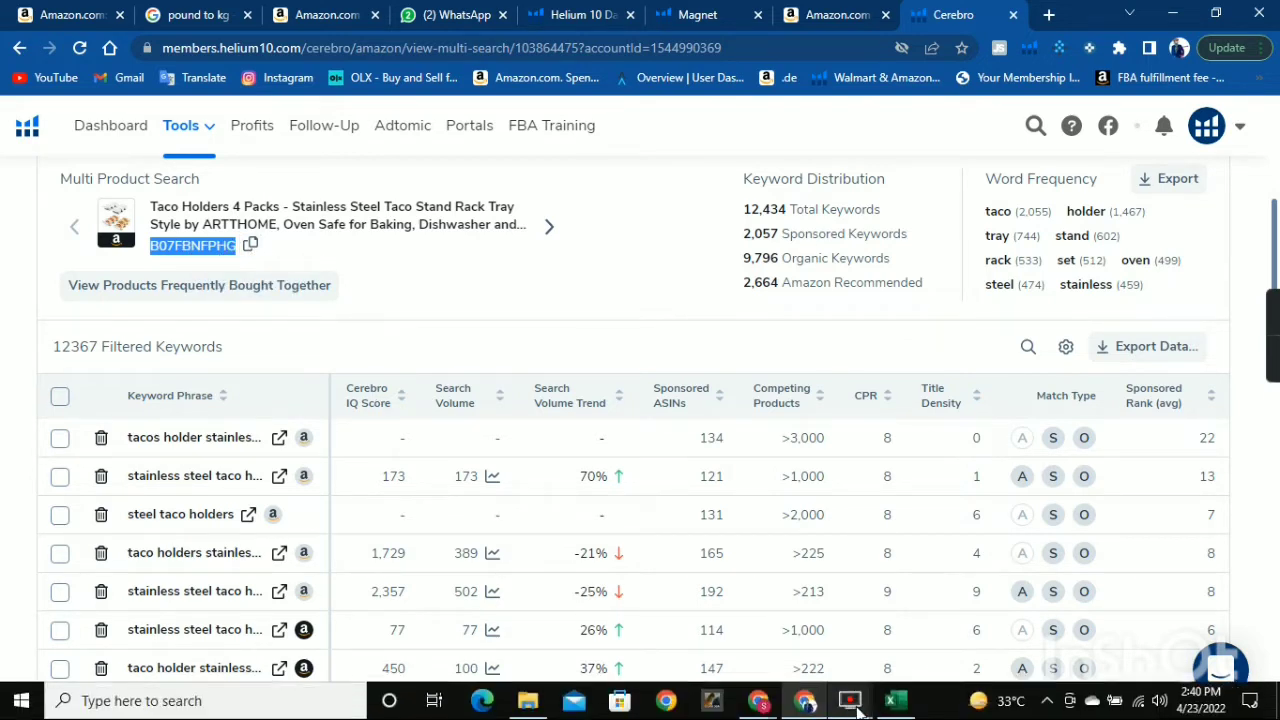
pyautogui.click(890, 700)
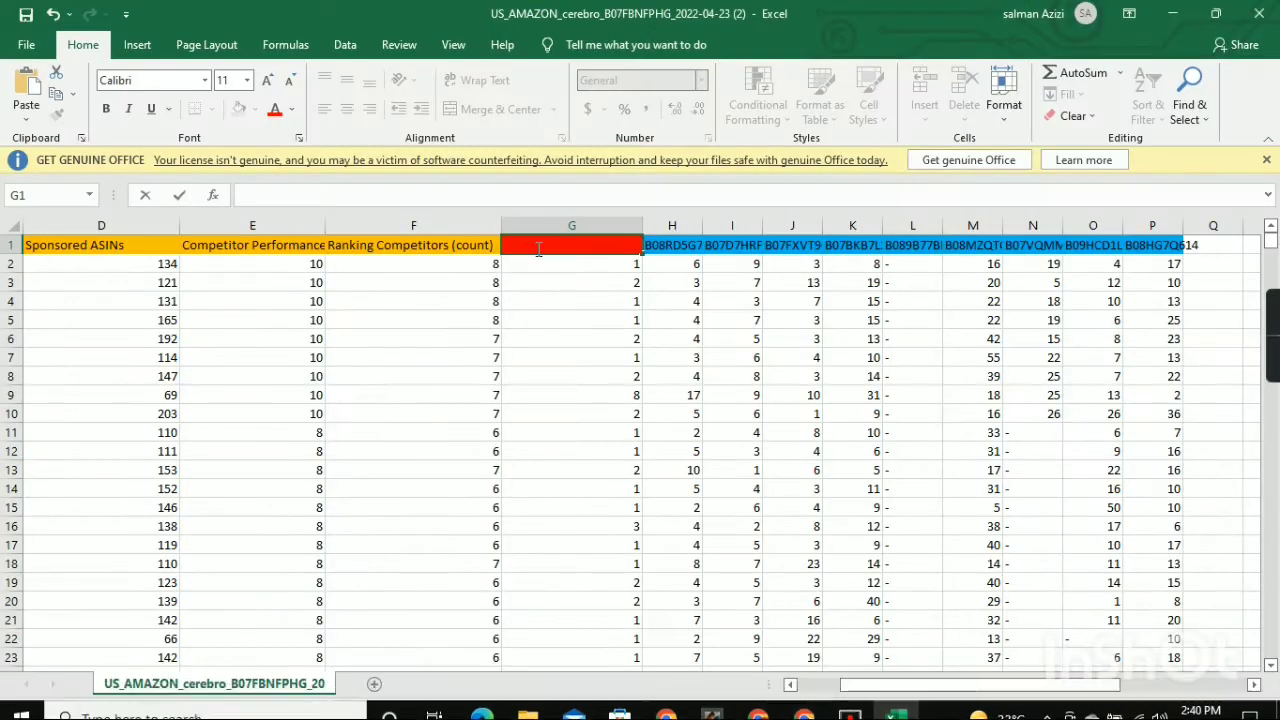
pyautogui.hotkey('ctrl', 'v')
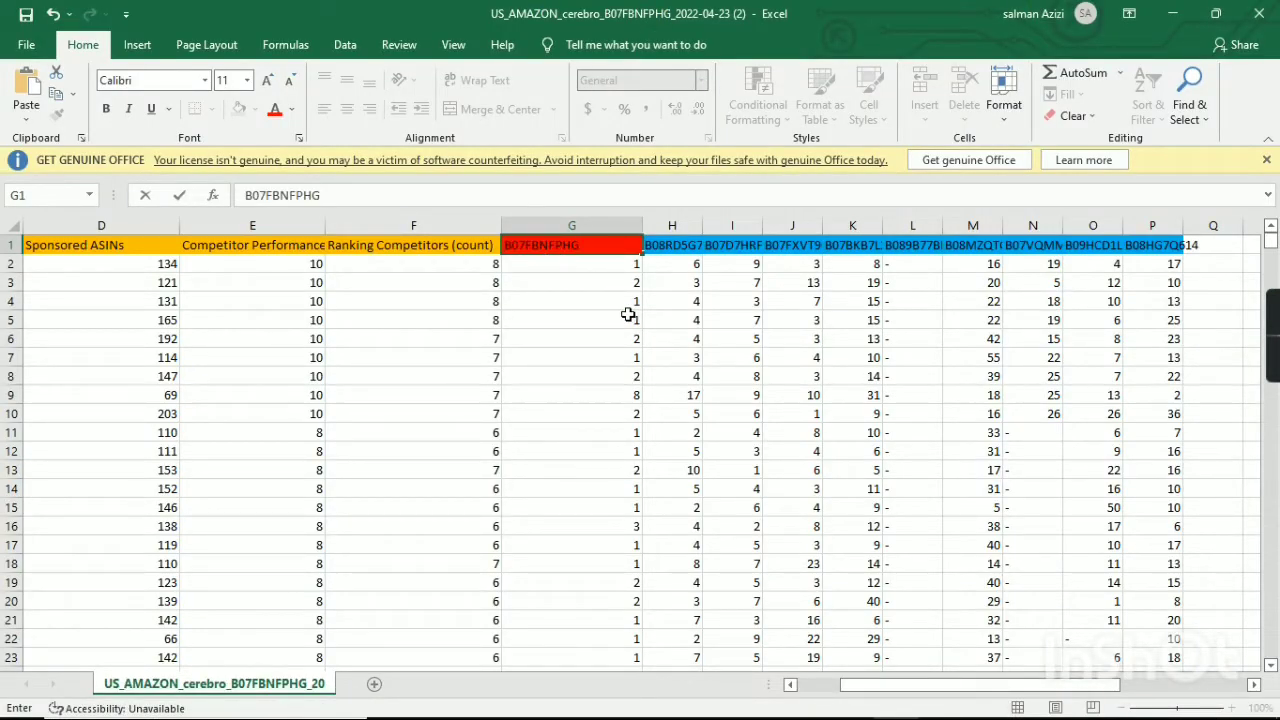
pyautogui.click(590, 318)
pyautogui.click(566, 248)
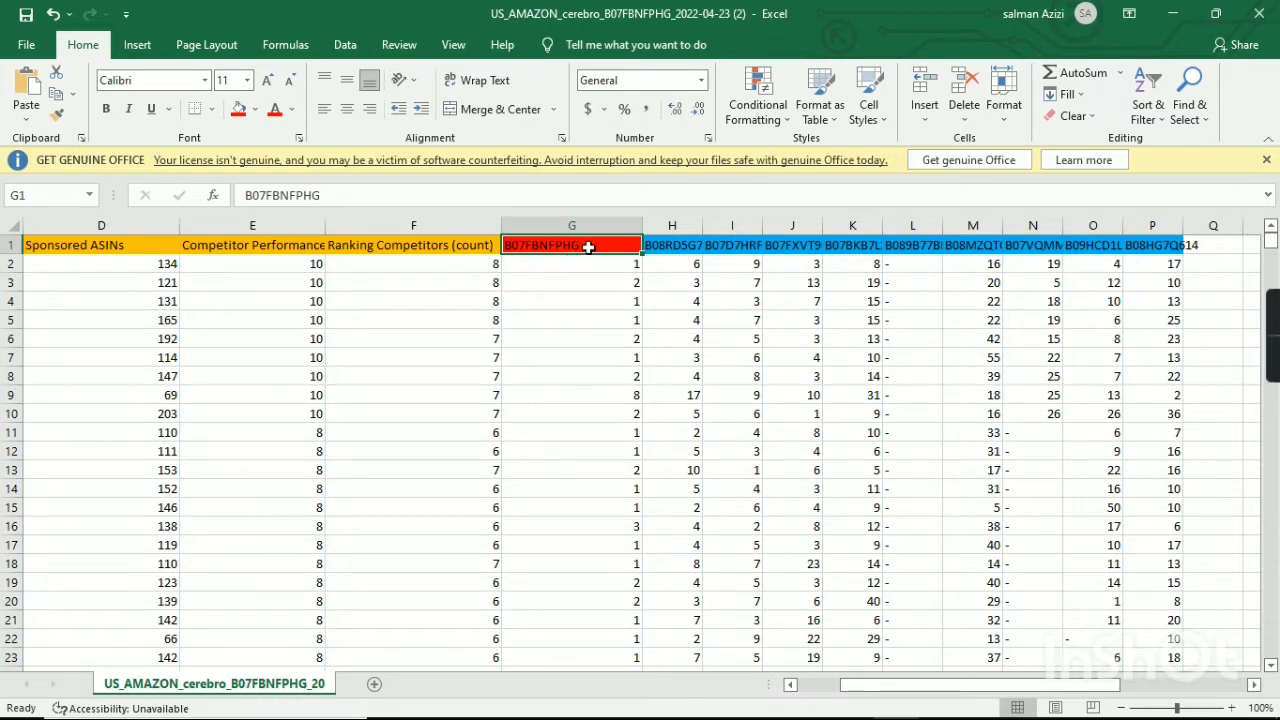
pyautogui.click(672, 250)
pyautogui.click(728, 250)
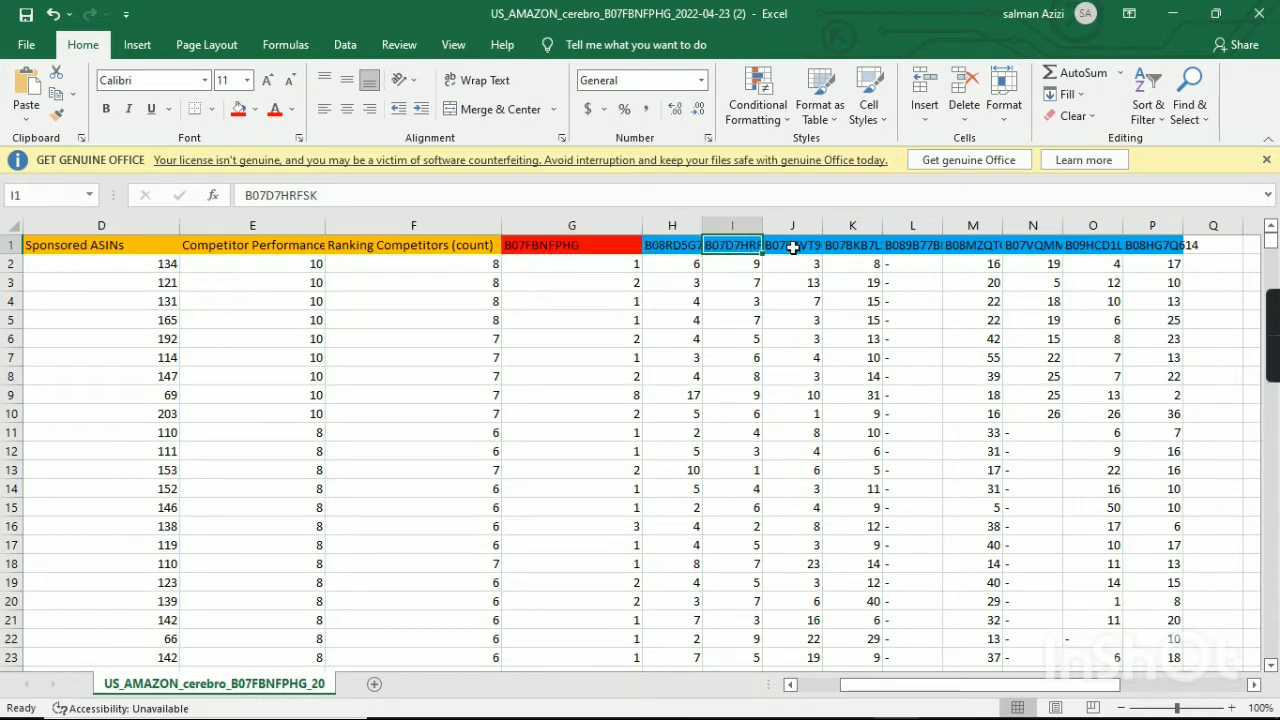
# Check the competitor ASIN headers one by one in row 1, from J1 through P1.
pyautogui.click(792, 250)
pyautogui.click(860, 250)
pyautogui.click(910, 245)
pyautogui.click(990, 246)
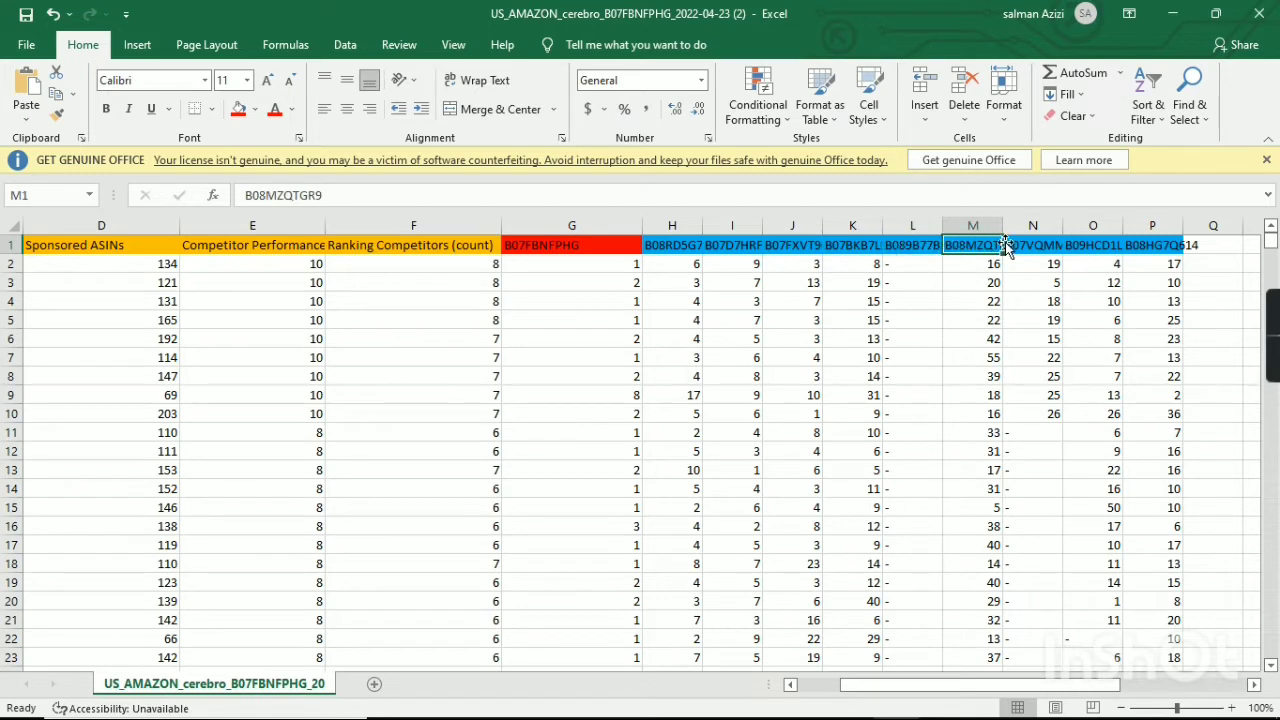
pyautogui.click(1050, 245)
pyautogui.click(1090, 245)
pyautogui.click(1168, 244)
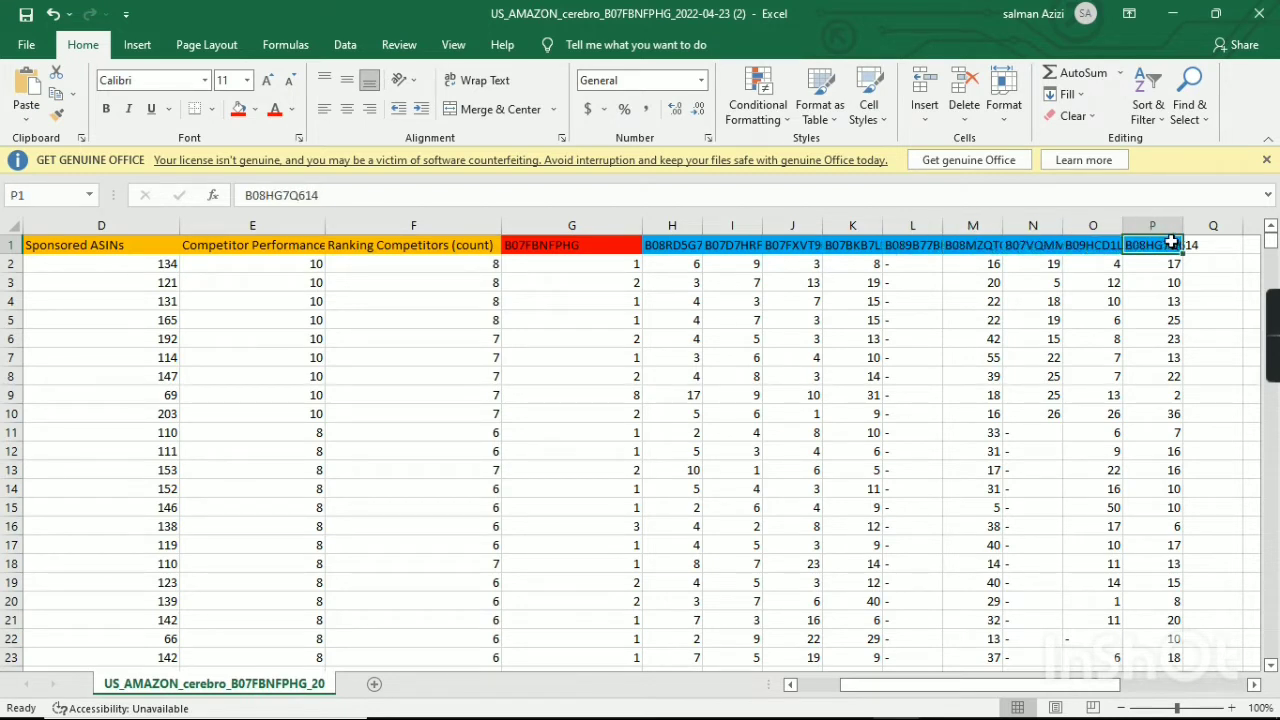
# Fill the main product's ASIN header cell G1 with the same light blue as the competitor ASIN headers.
pyautogui.click(588, 245)
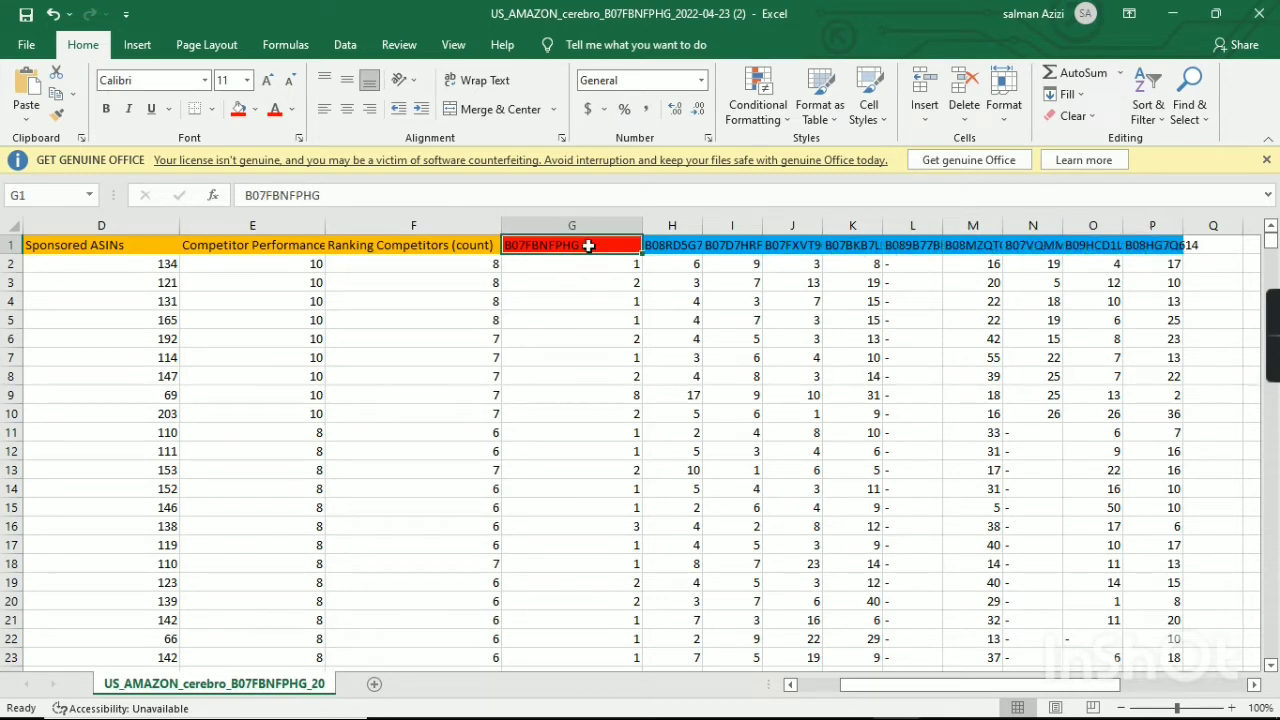
pyautogui.click(255, 109)
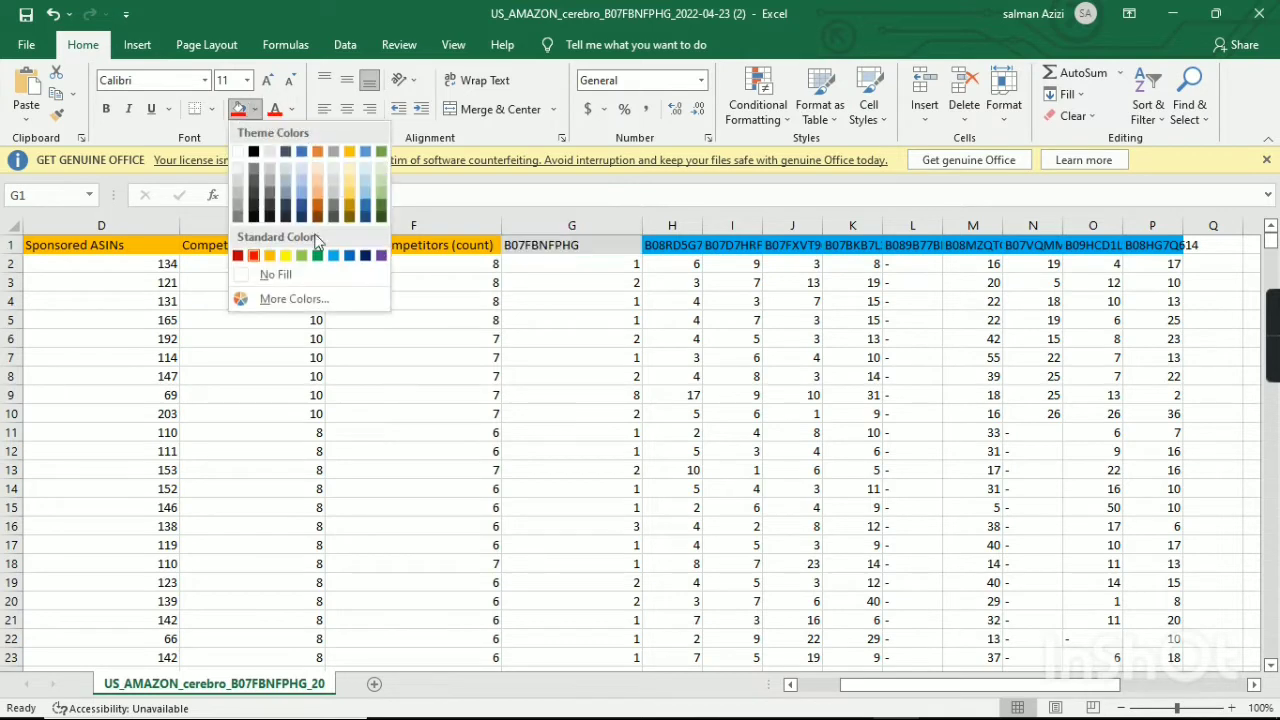
pyautogui.click(333, 256)
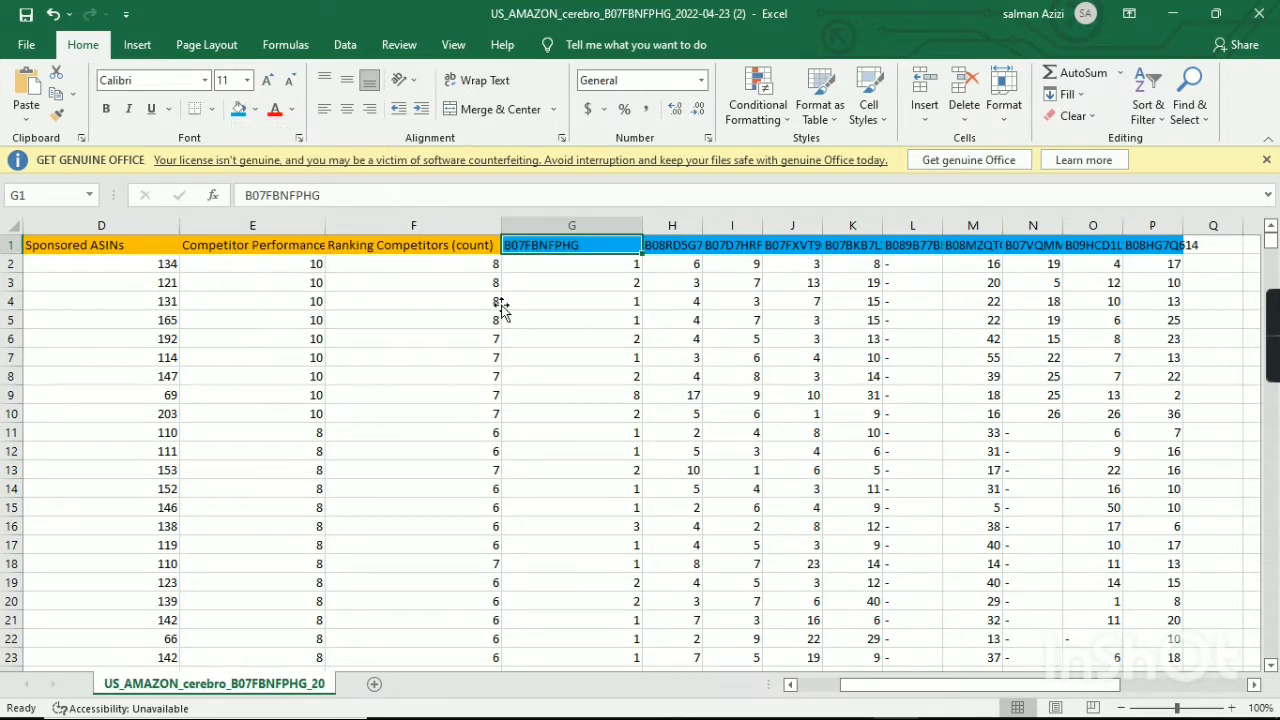
pyautogui.click(490, 301)
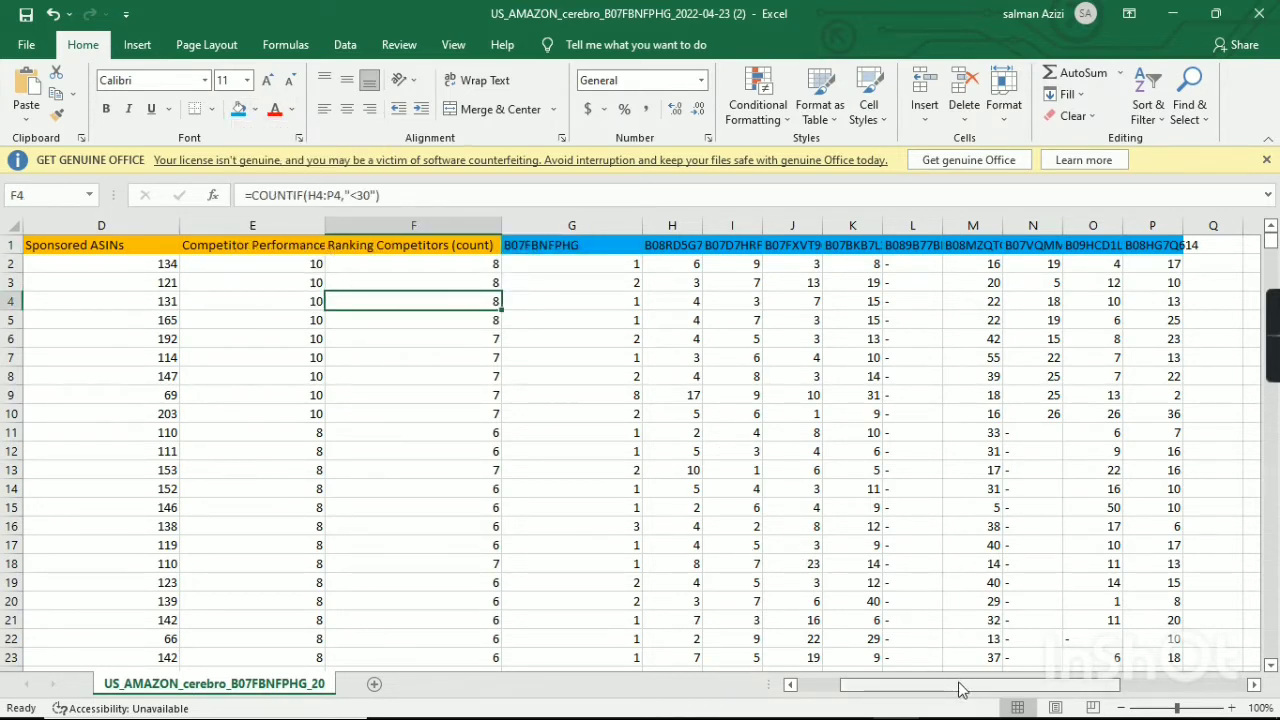
# Look over the rearranged keyword table from the Keyword Phrase column to the last competitor ASIN column.
pyautogui.moveTo(960, 688); pyautogui.dragTo(910, 688)
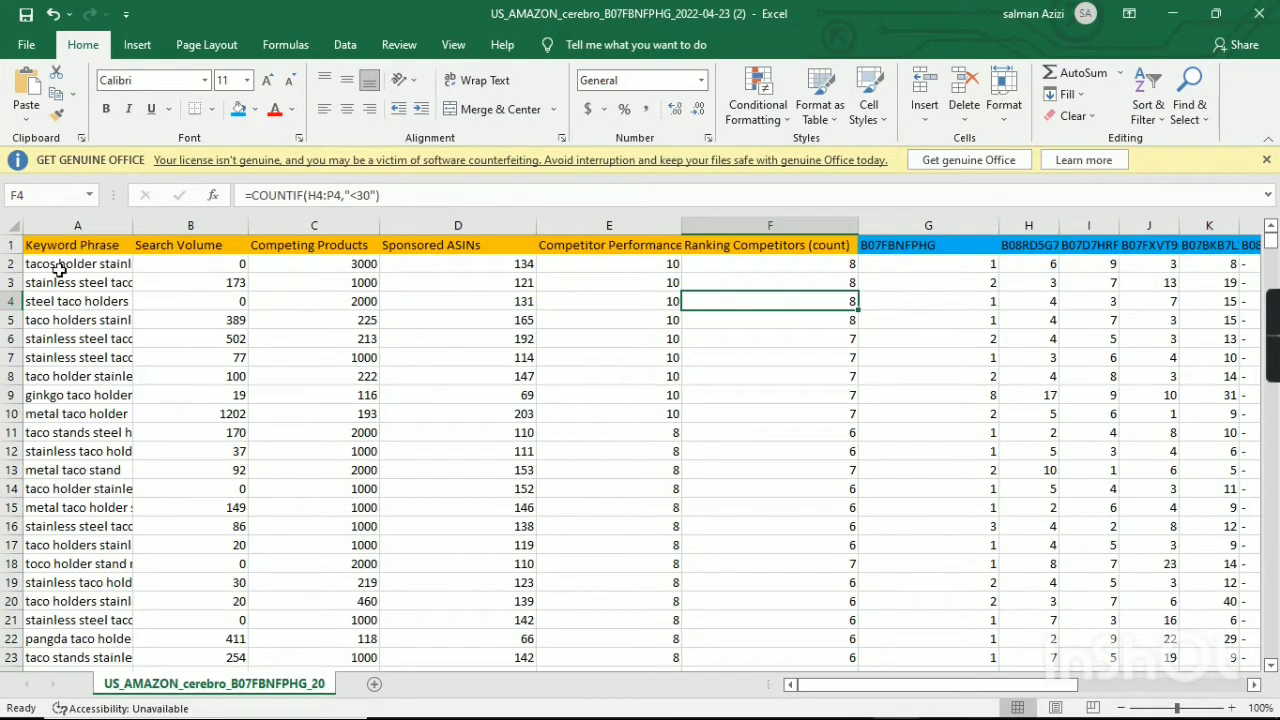
pyautogui.moveTo(30, 262); pyautogui.dragTo(1262, 660)
pyautogui.click(1254, 591)
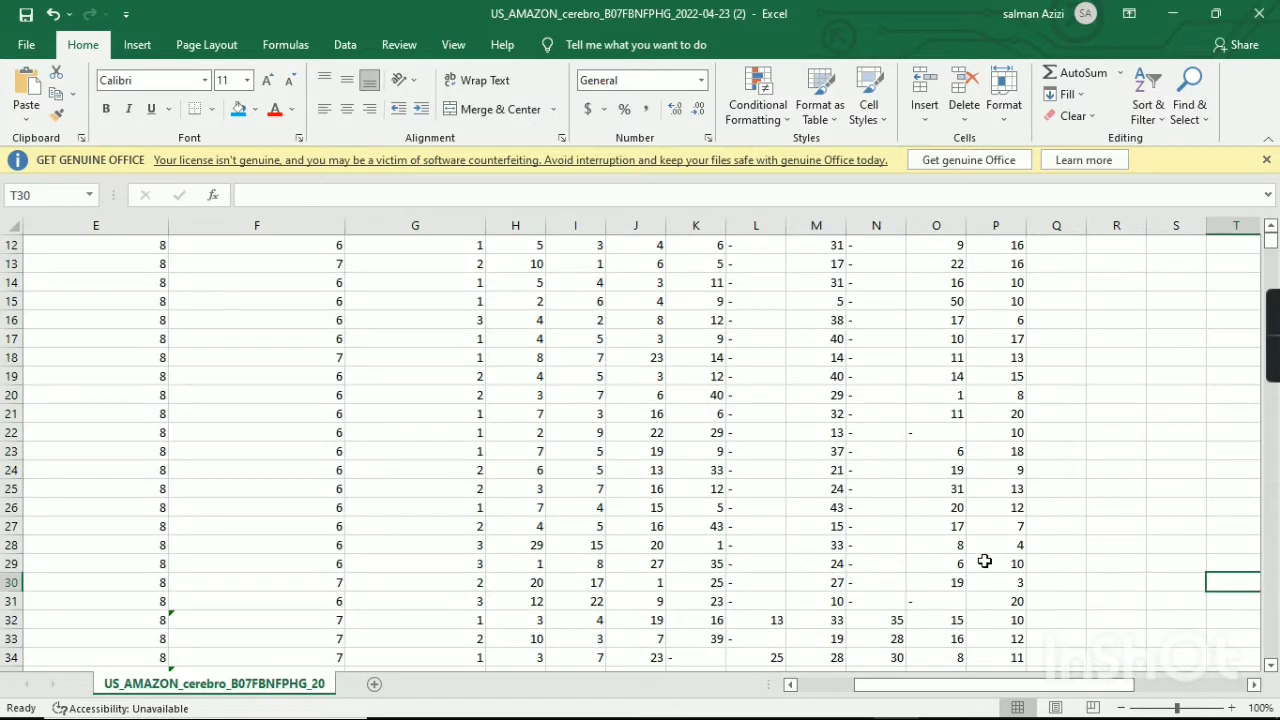
pyautogui.scroll(4, 1054, 600)
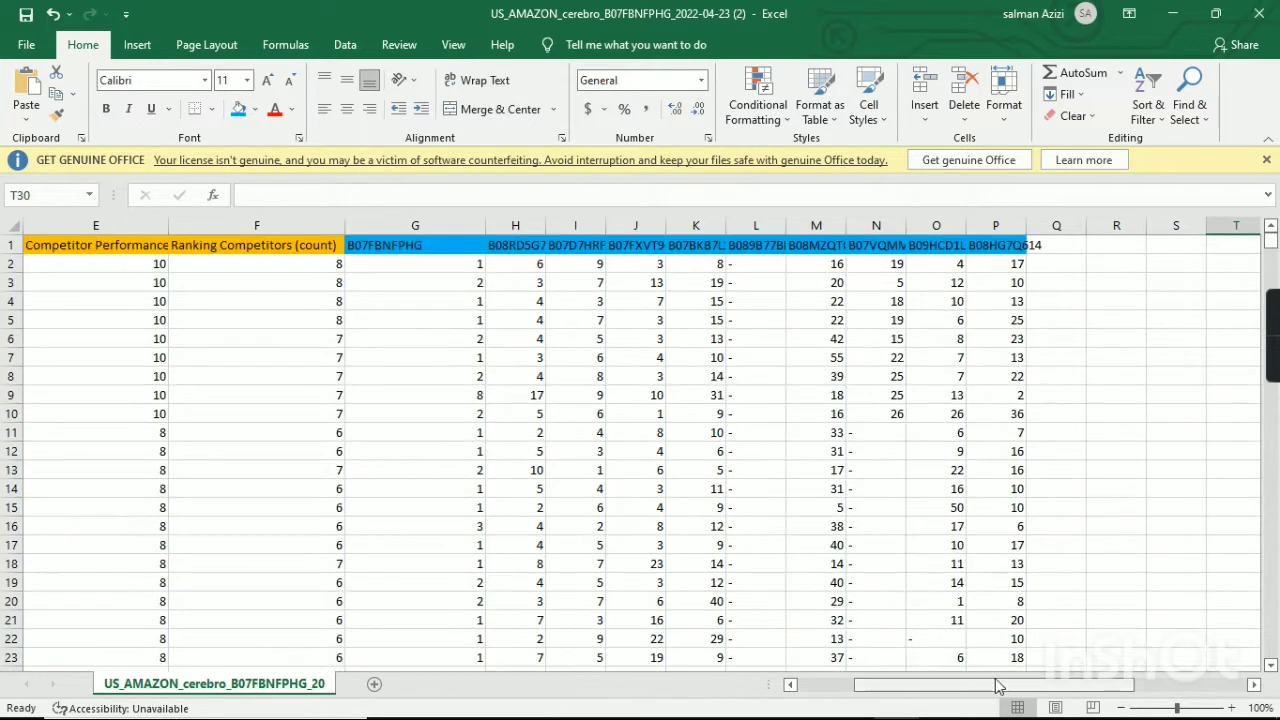
pyautogui.moveTo(900, 688); pyautogui.dragTo(842, 688)
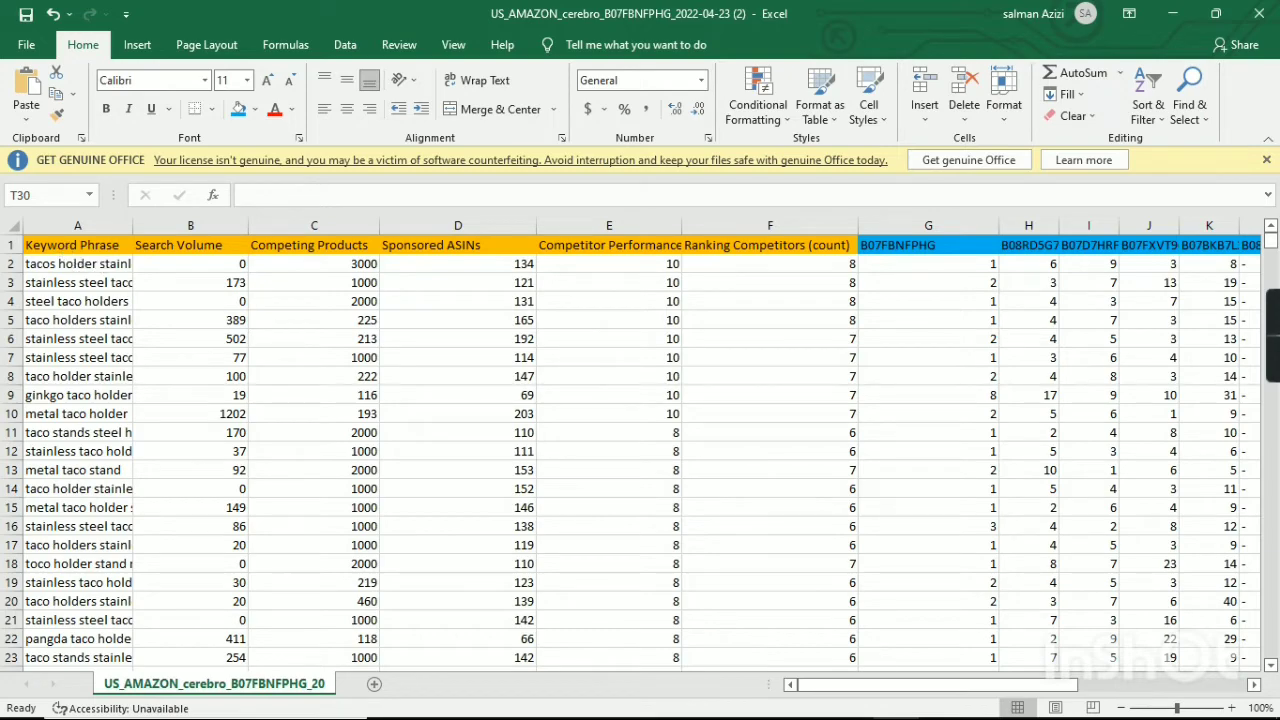
# Switch to the Google Sheets workbook and select the first empty Phrase cell, A5, on the KWs Grand Data sheet.
pyautogui.click(890, 705)
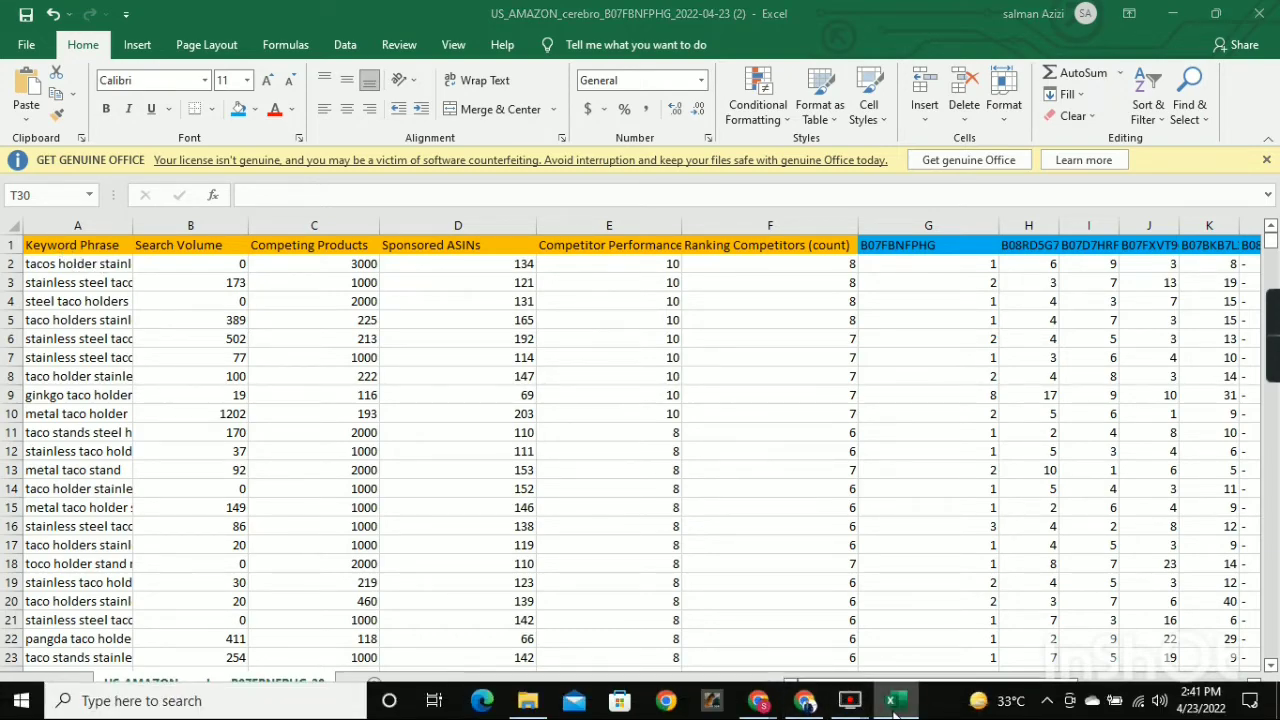
pyautogui.click(890, 705)
pyautogui.moveTo(773, 708)
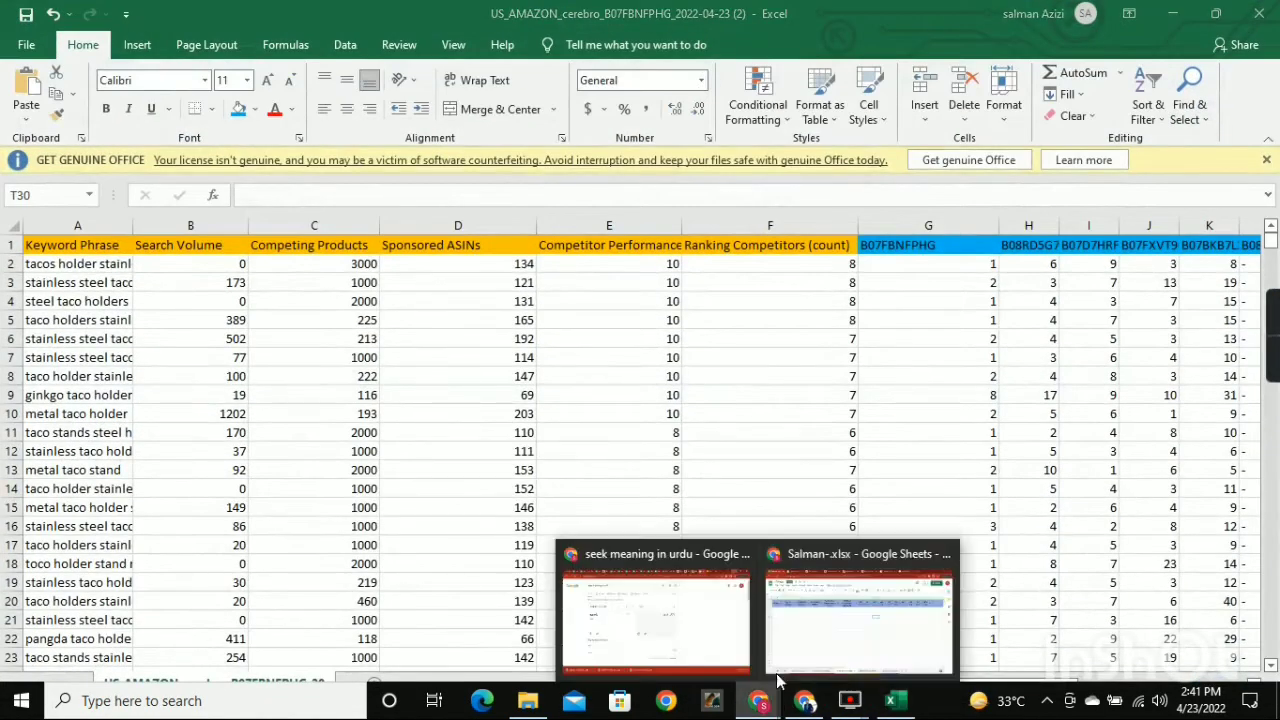
pyautogui.click(814, 666)
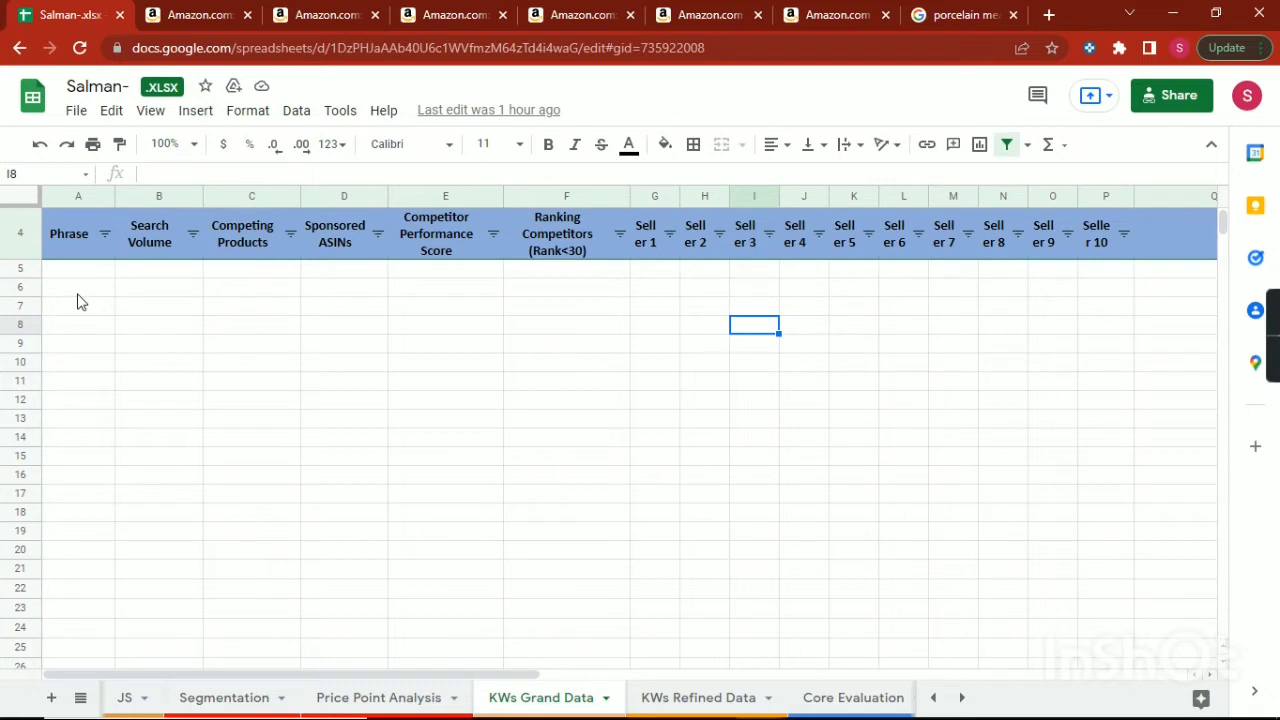
pyautogui.click(60, 270)
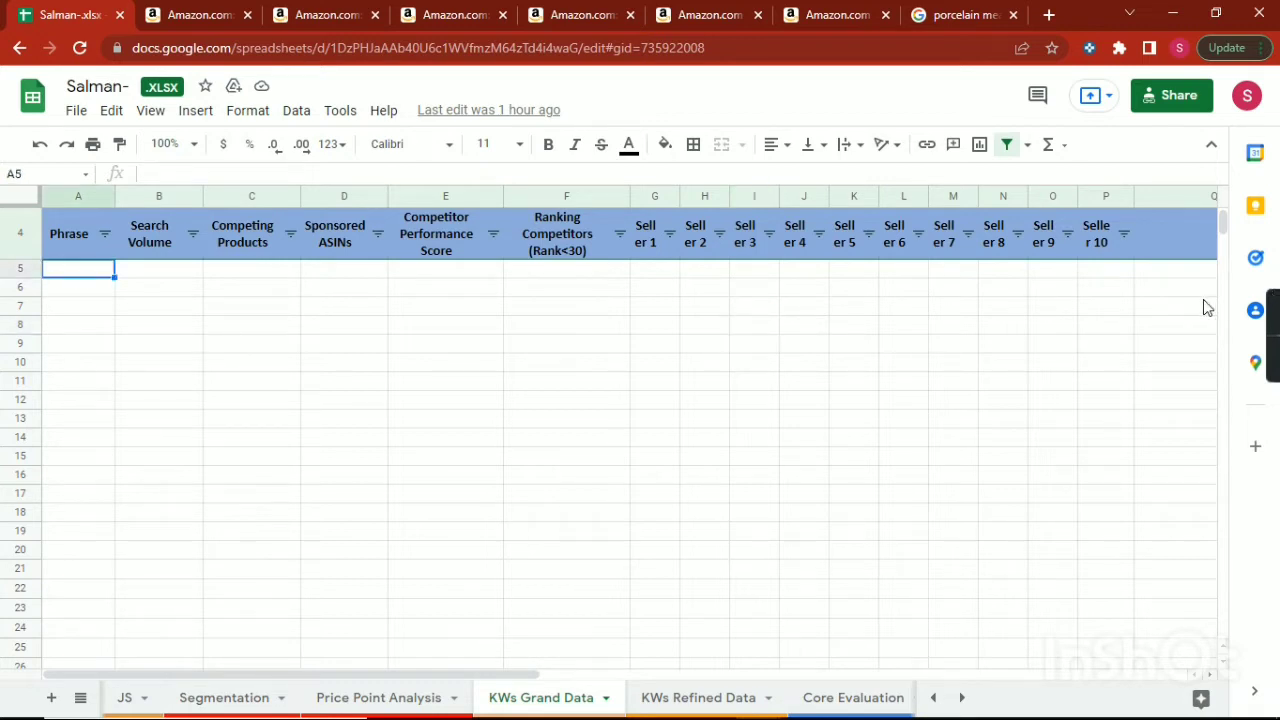
# Switch back to the Excel export and select the whole list of keyword phrases between row 2 and row 12368.
pyautogui.moveTo(872, 717)
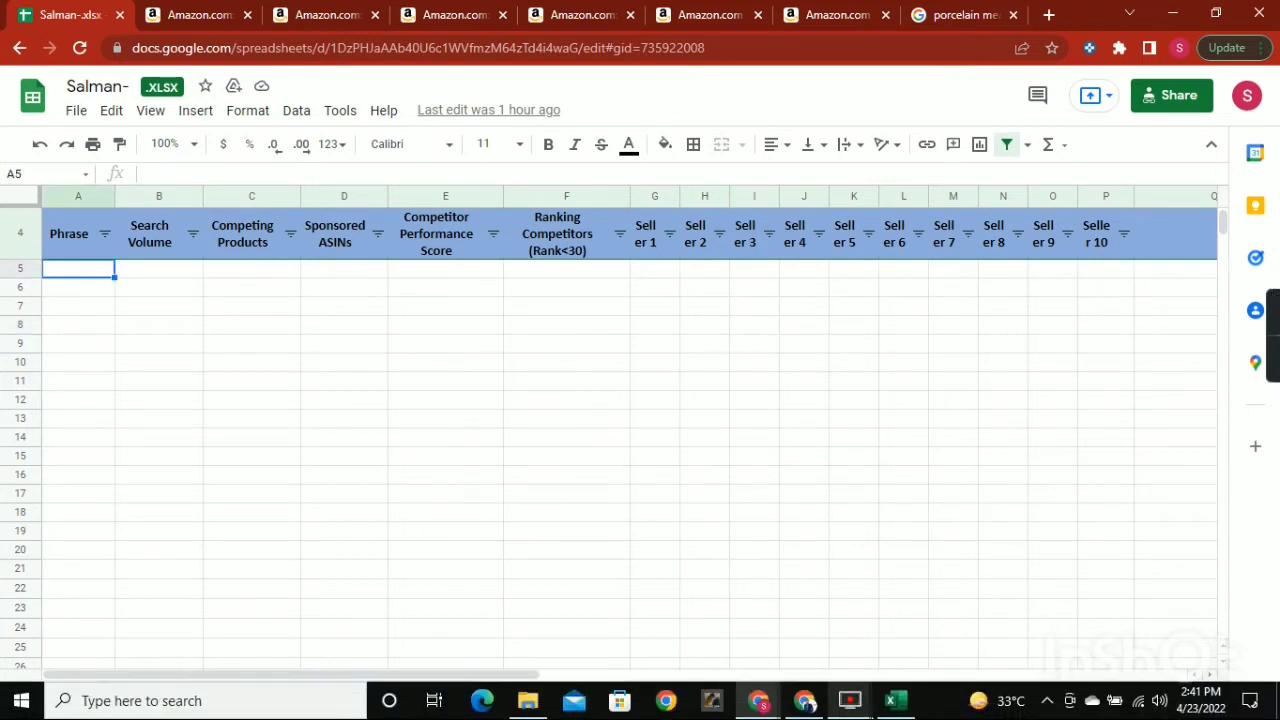
pyautogui.click(897, 708)
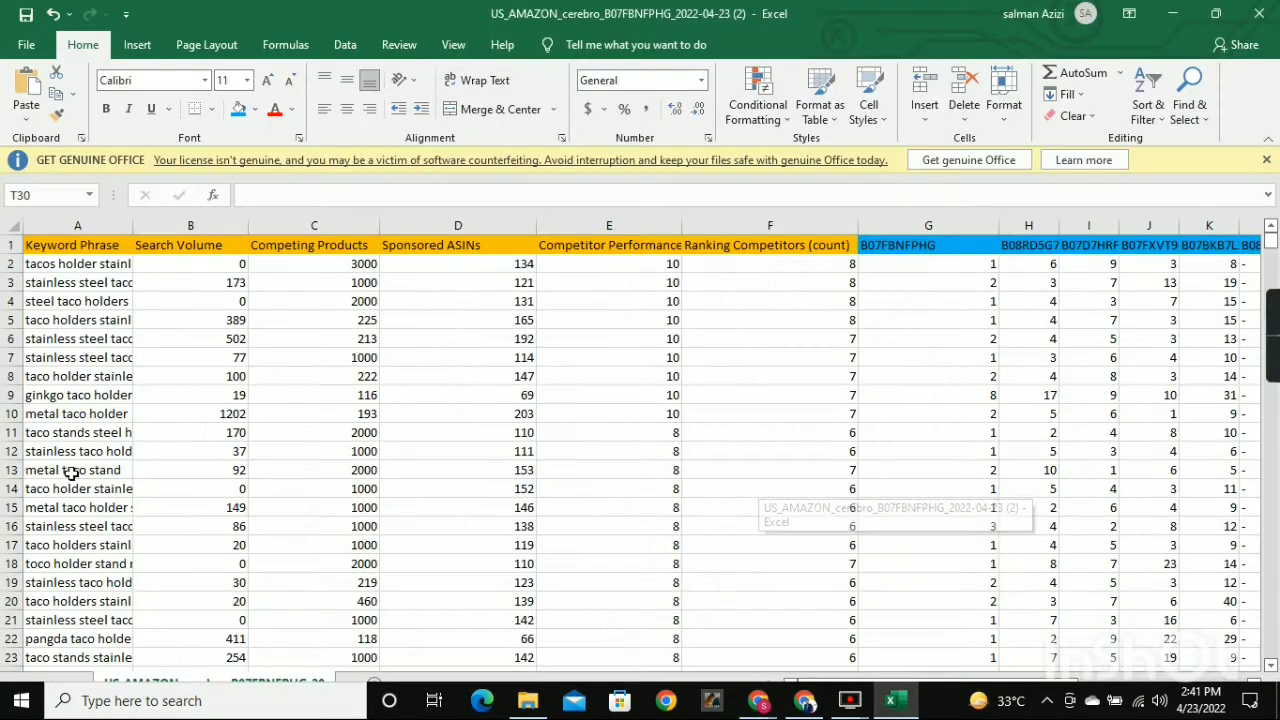
pyautogui.moveTo(58, 273); pyautogui.dragTo(96, 284)
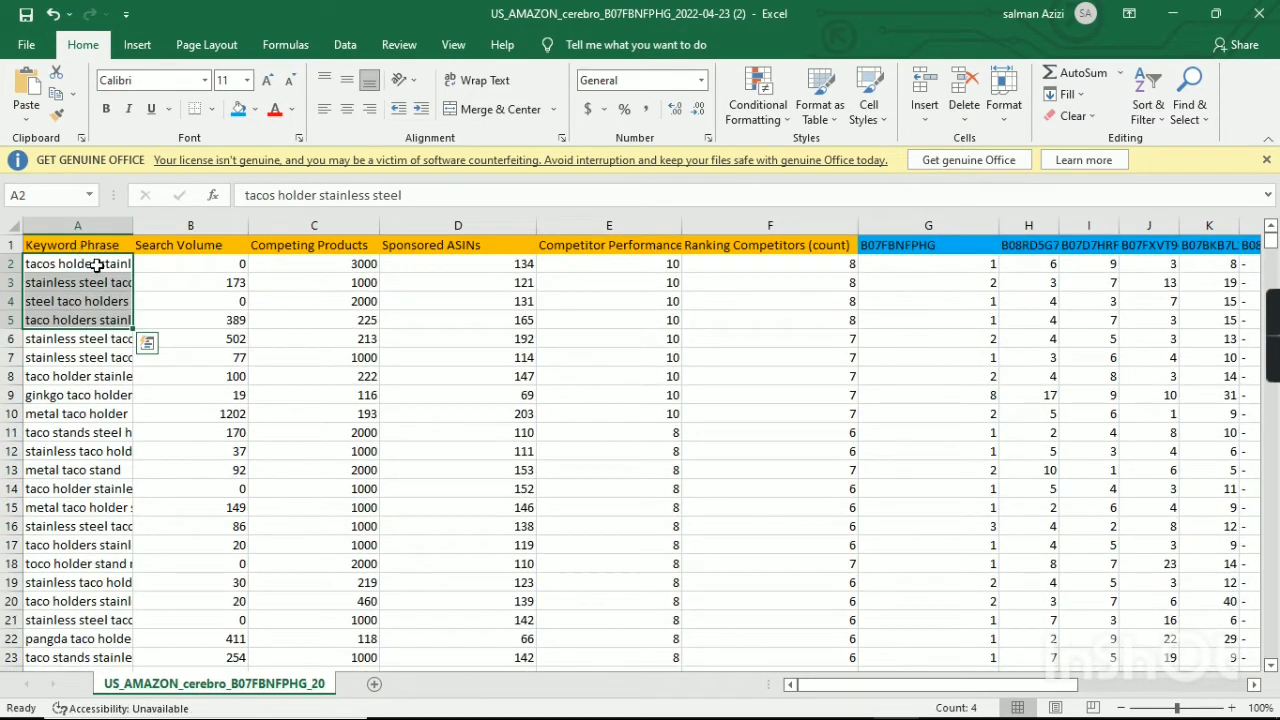
pyautogui.click(95, 263)
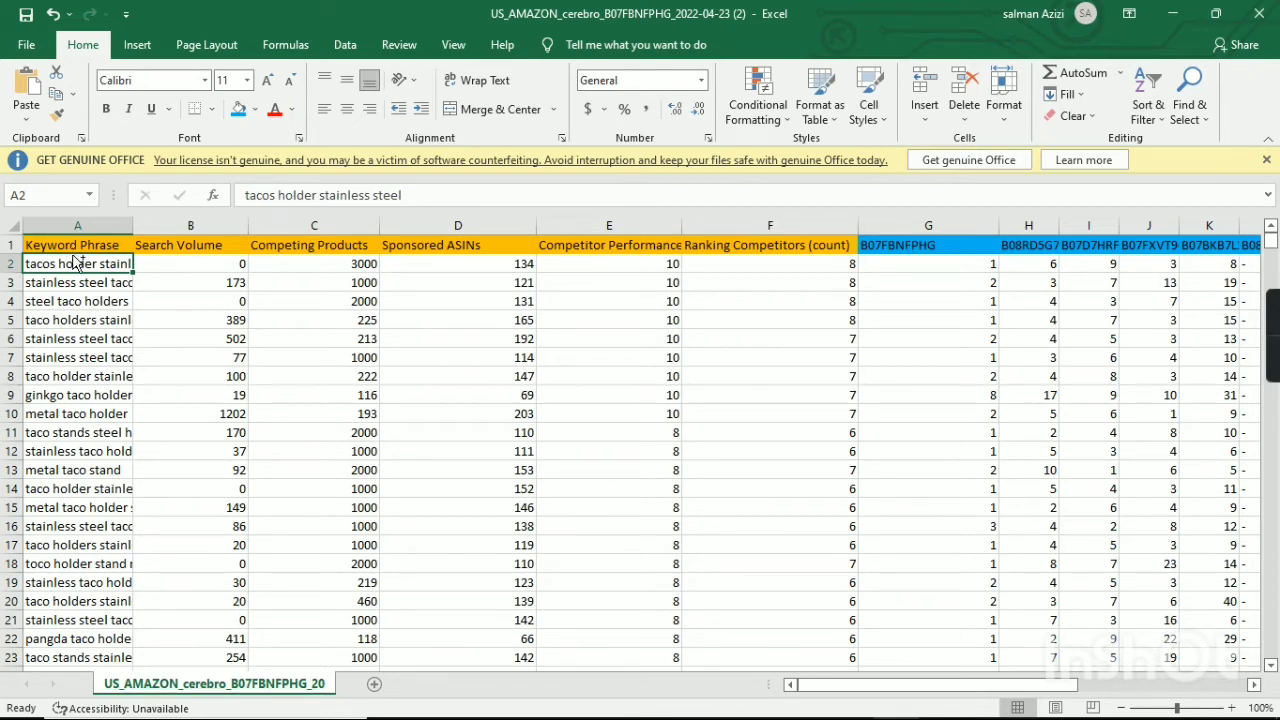
pyautogui.hotkey('ctrl', 'shift', 'Down')
pyautogui.click(160, 648)
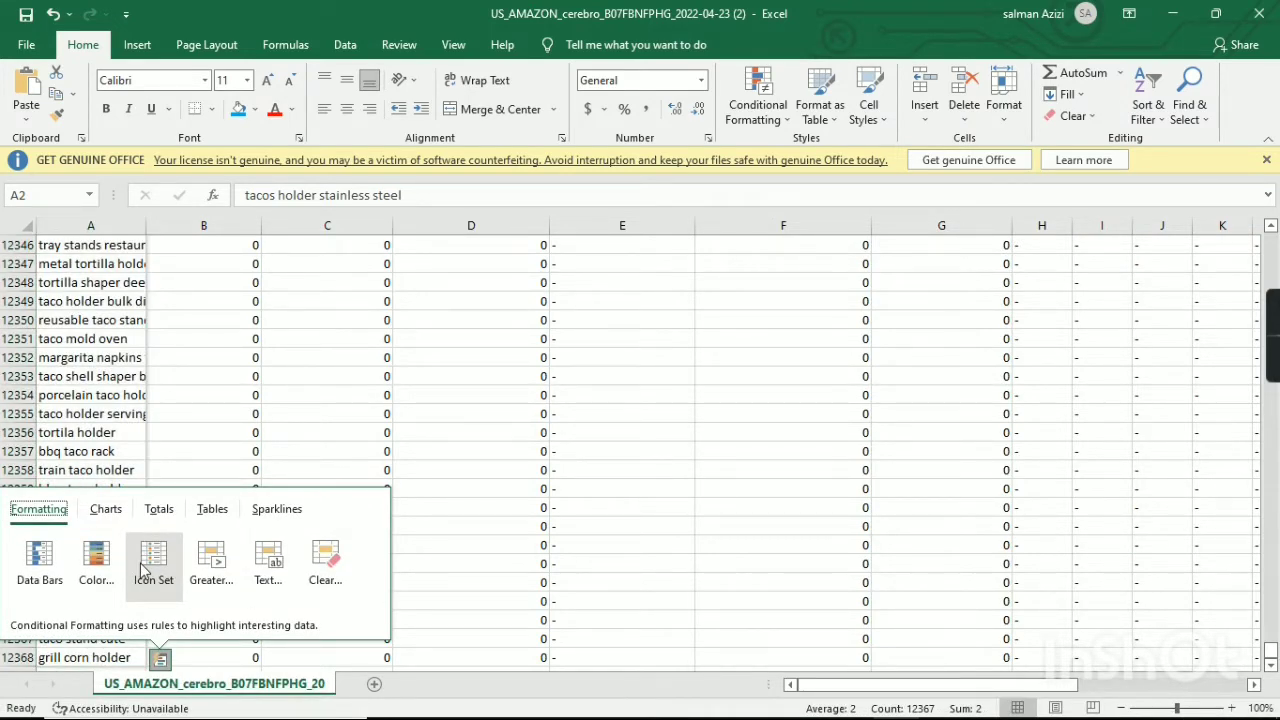
pyautogui.moveTo(185, 489); pyautogui.dragTo(183, 470)
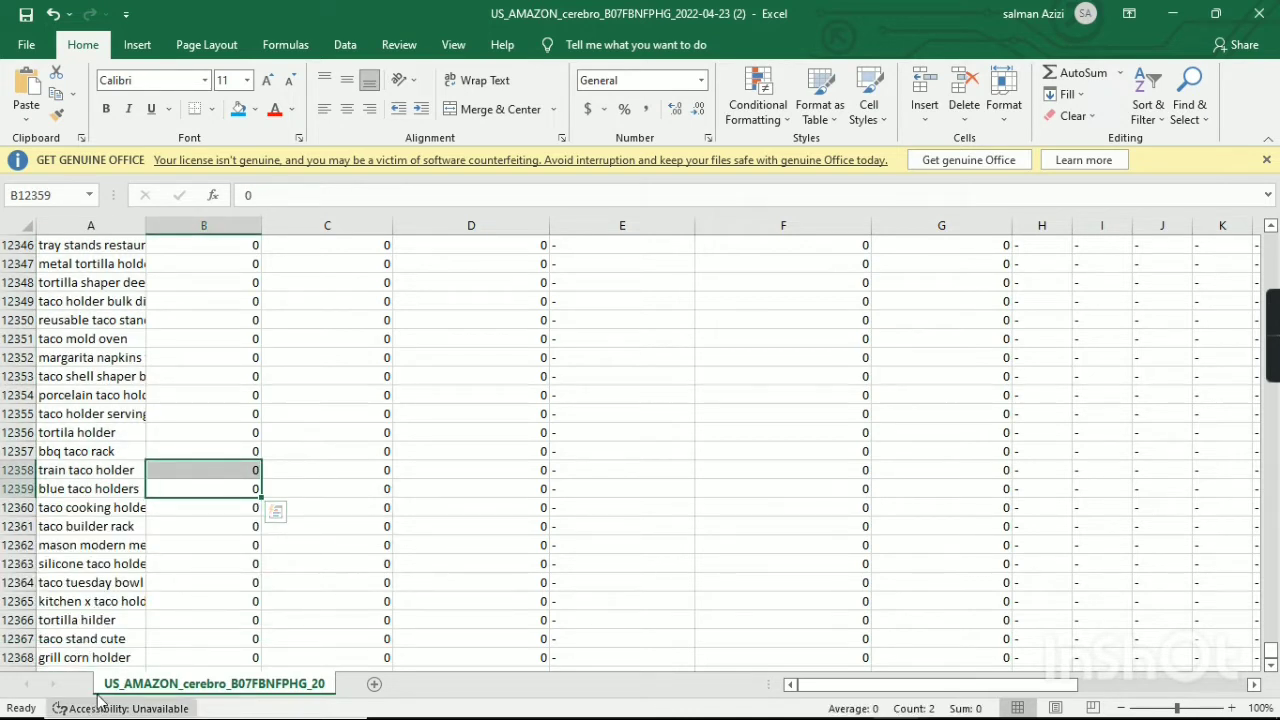
pyautogui.click(86, 660)
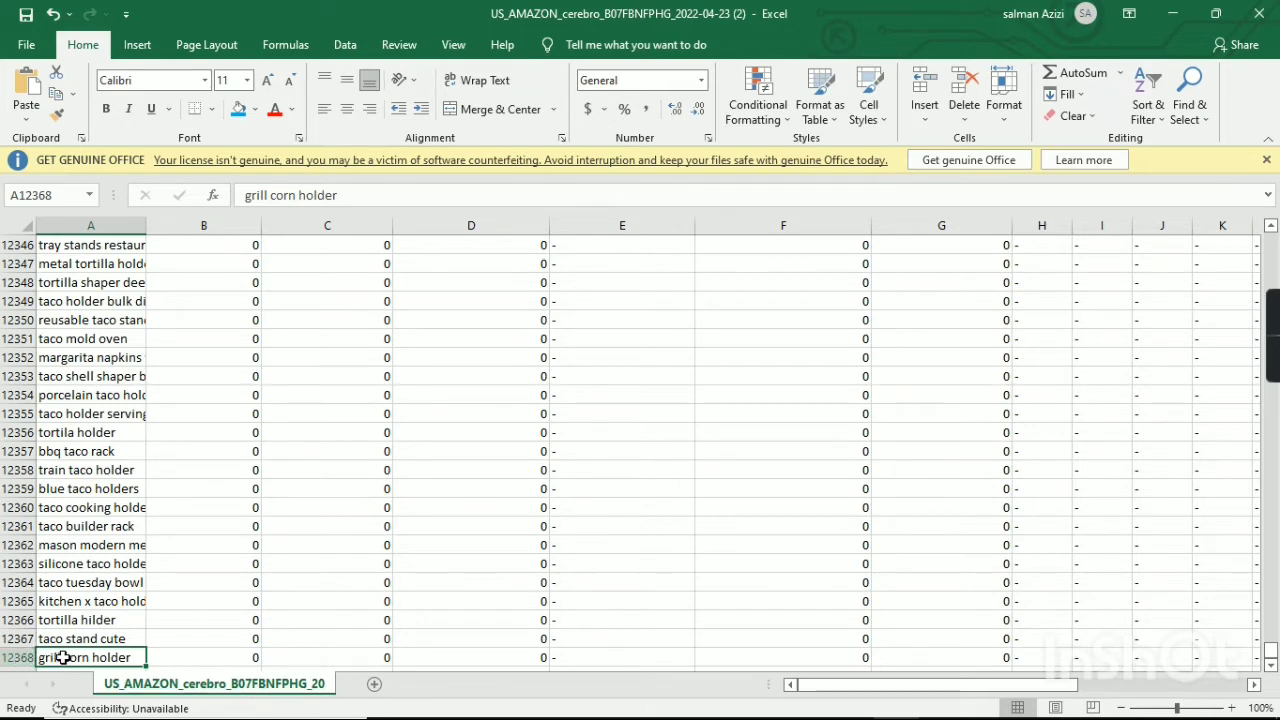
pyautogui.hotkey('ctrl', 'shift', 'Up')
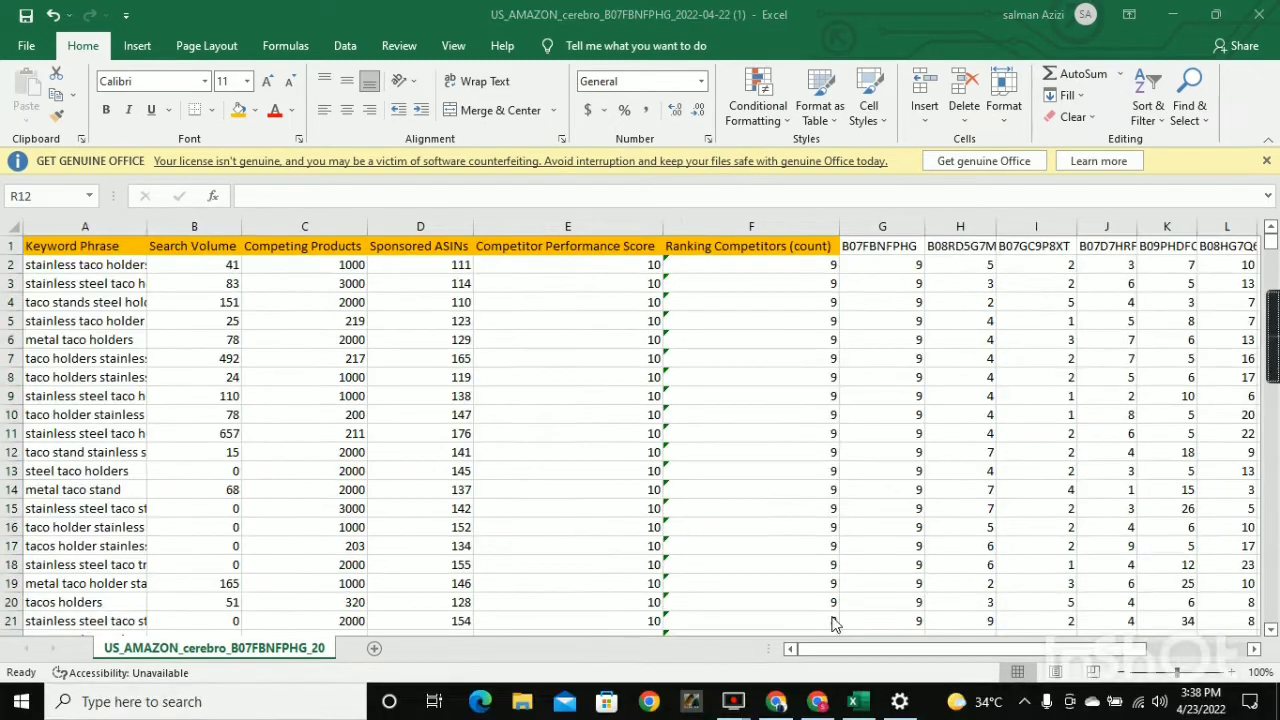
# Compare the Cerebro export's columns with the empty data rows of KWs Grand Data in Google Sheets, and return to Excel.
pyautogui.scroll(-2, 457, 276)
pyautogui.scroll(2, 689, 322)
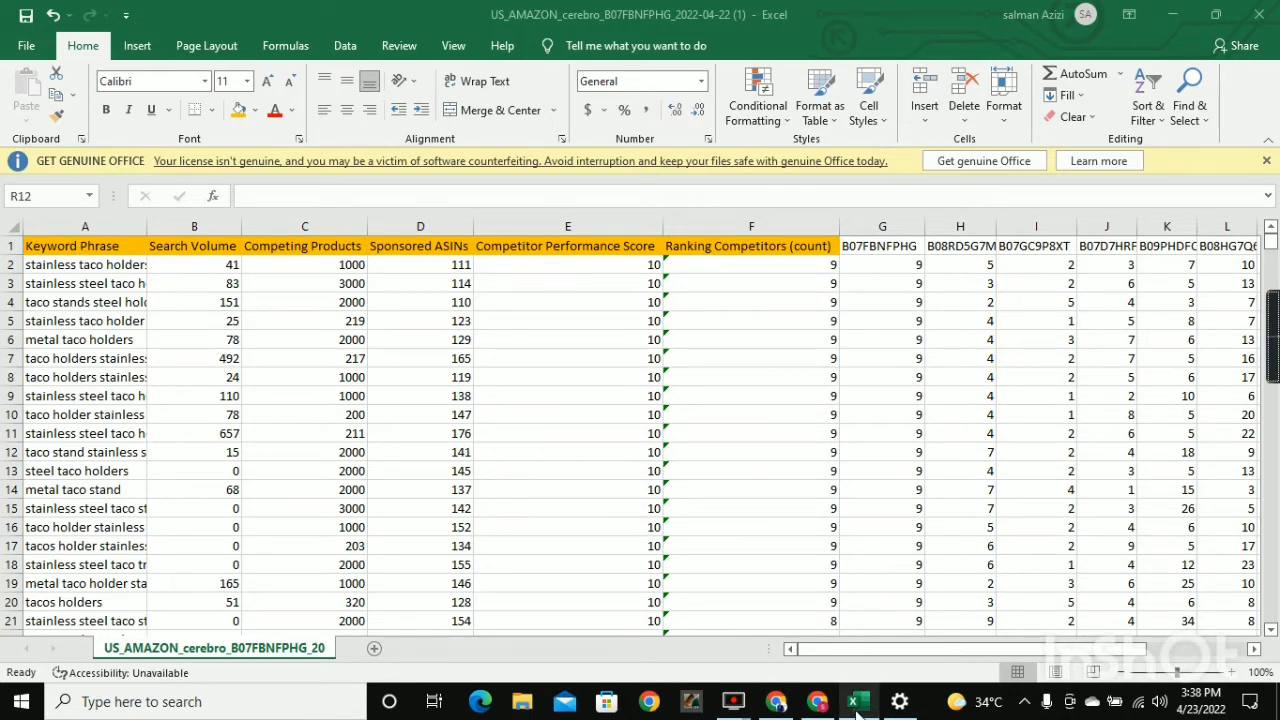
pyautogui.click(817, 701)
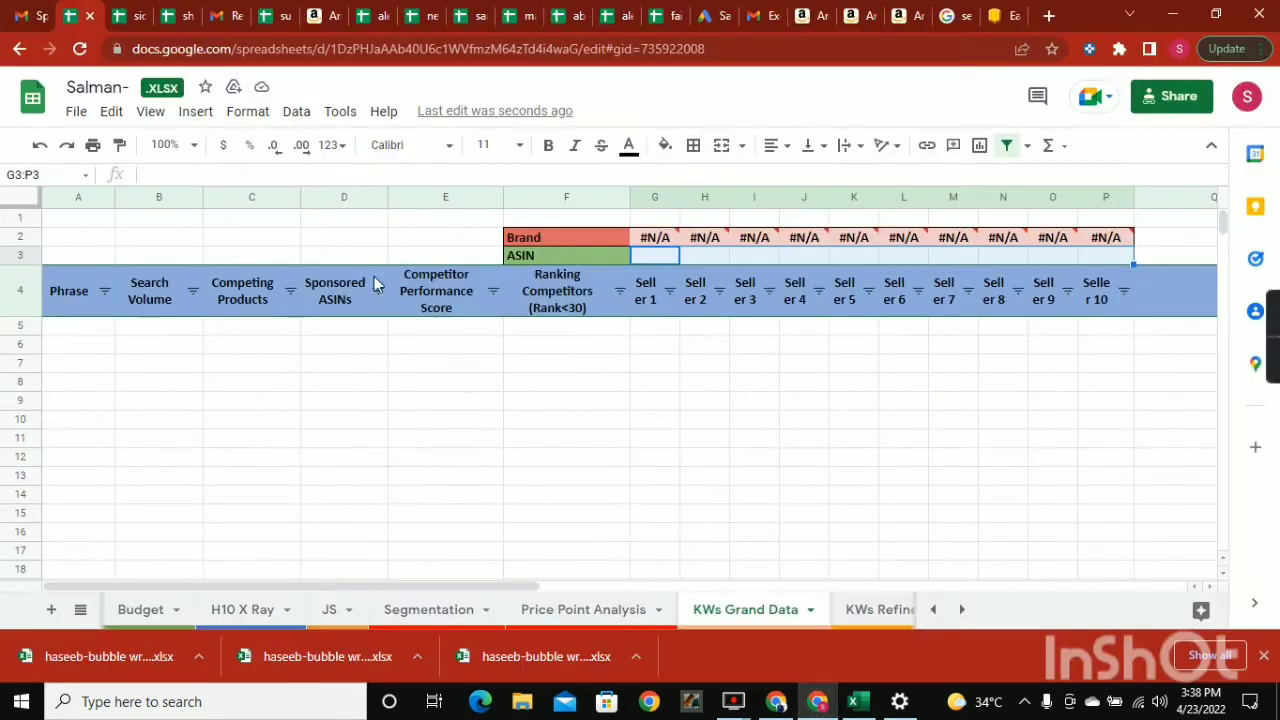
pyautogui.moveTo(66, 325); pyautogui.dragTo(160, 345)
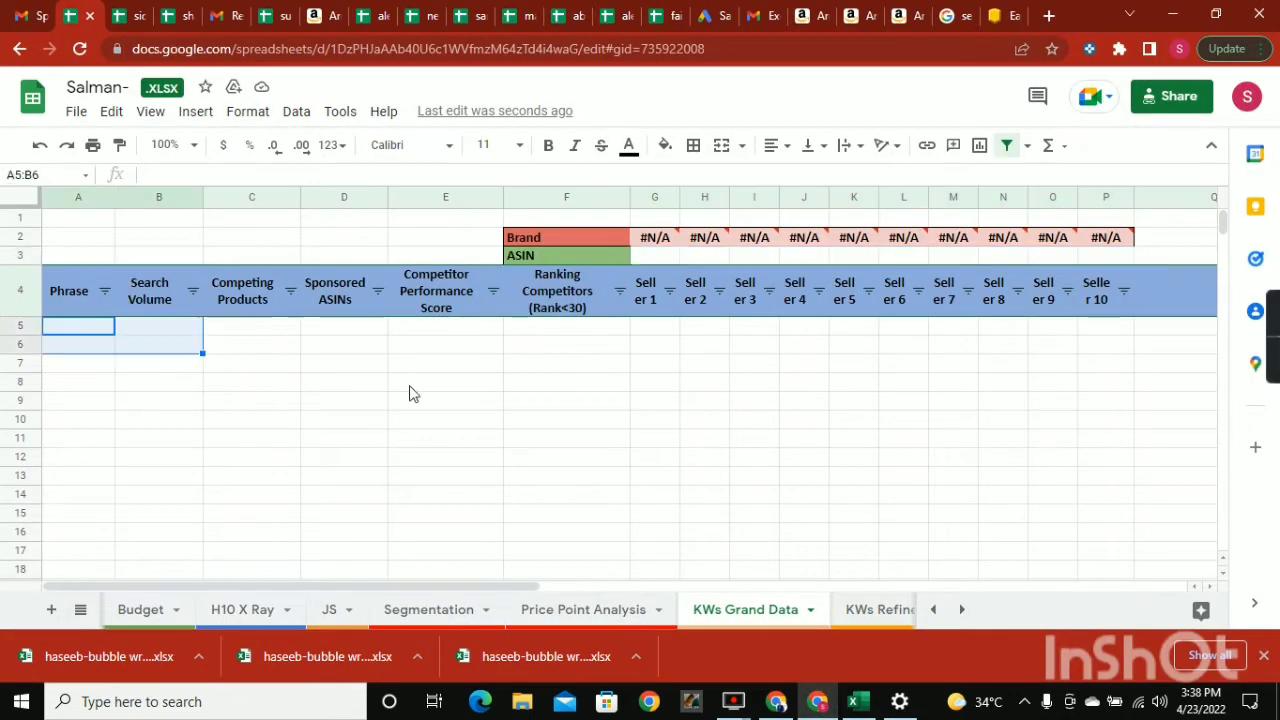
pyautogui.click(820, 703)
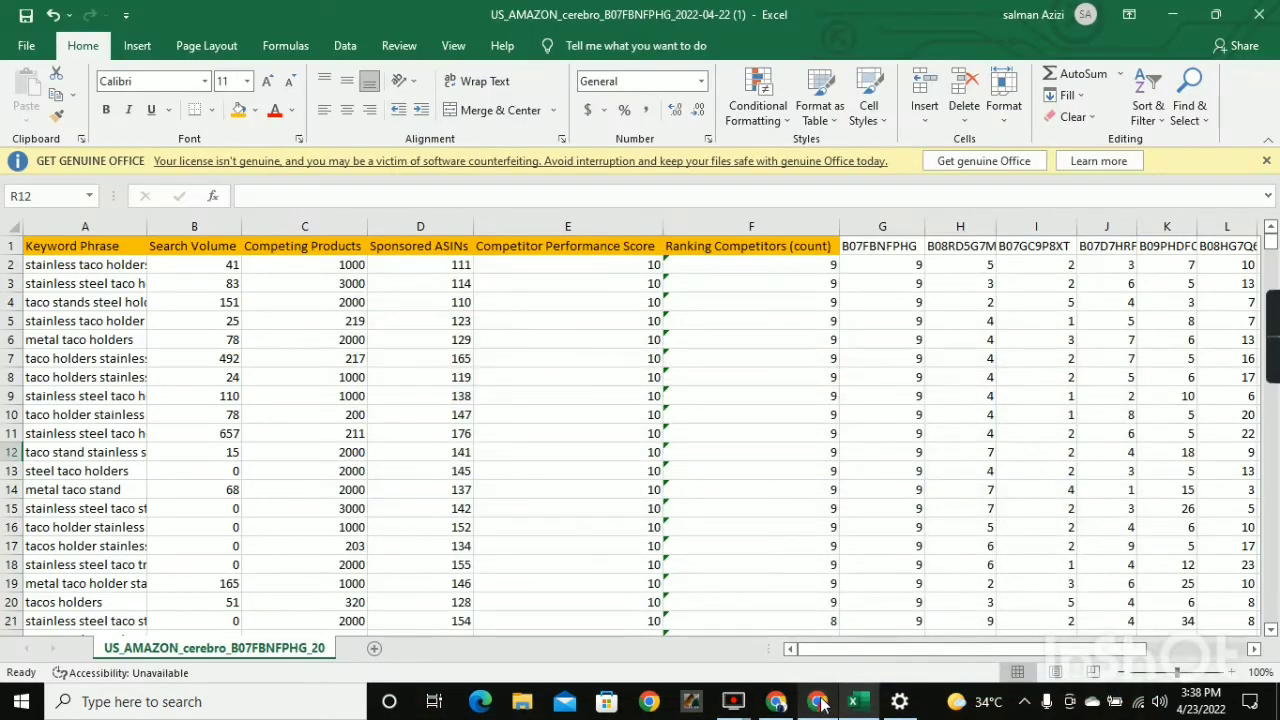
# Copy the ten ASIN headers G1:P1 from Excel and paste them into the ASIN row of KWs Grand Data in Google Sheets, starting at G3.
pyautogui.click(879, 251)
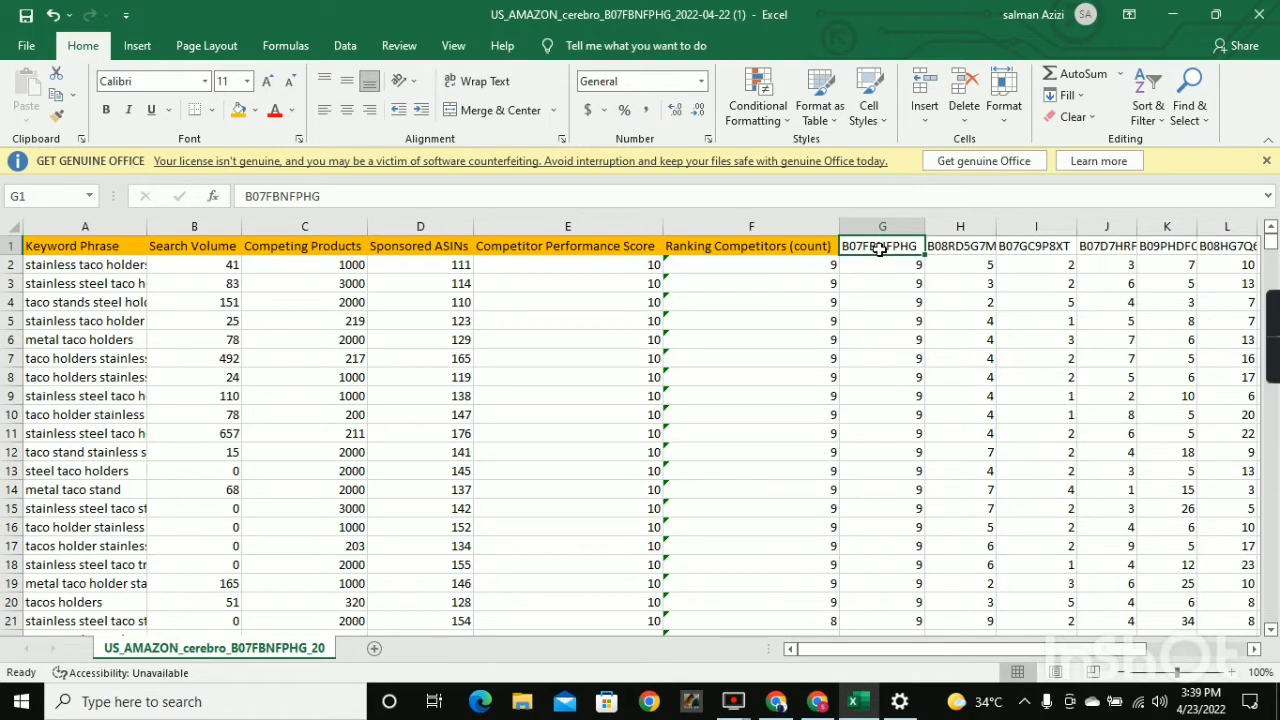
pyautogui.moveTo(879, 251); pyautogui.dragTo(1255, 251)
pyautogui.hotkey('shift', 'Left')
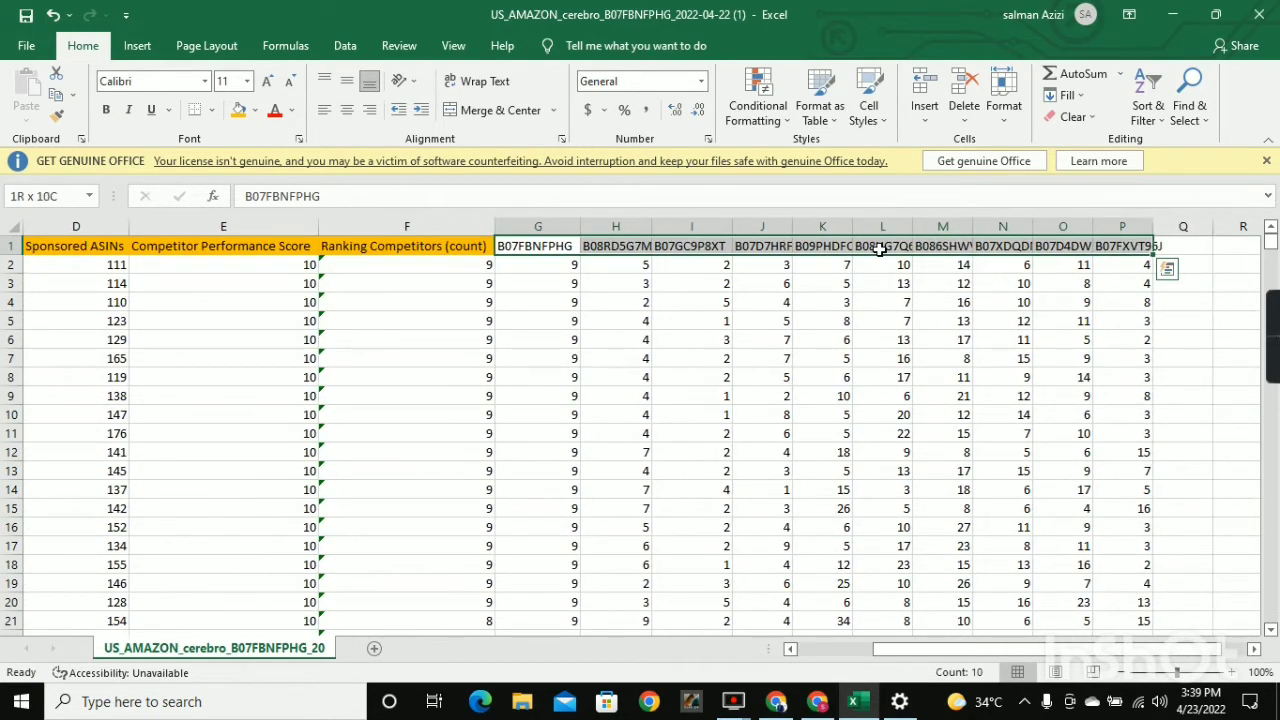
pyautogui.hotkey('ctrl', 'c')
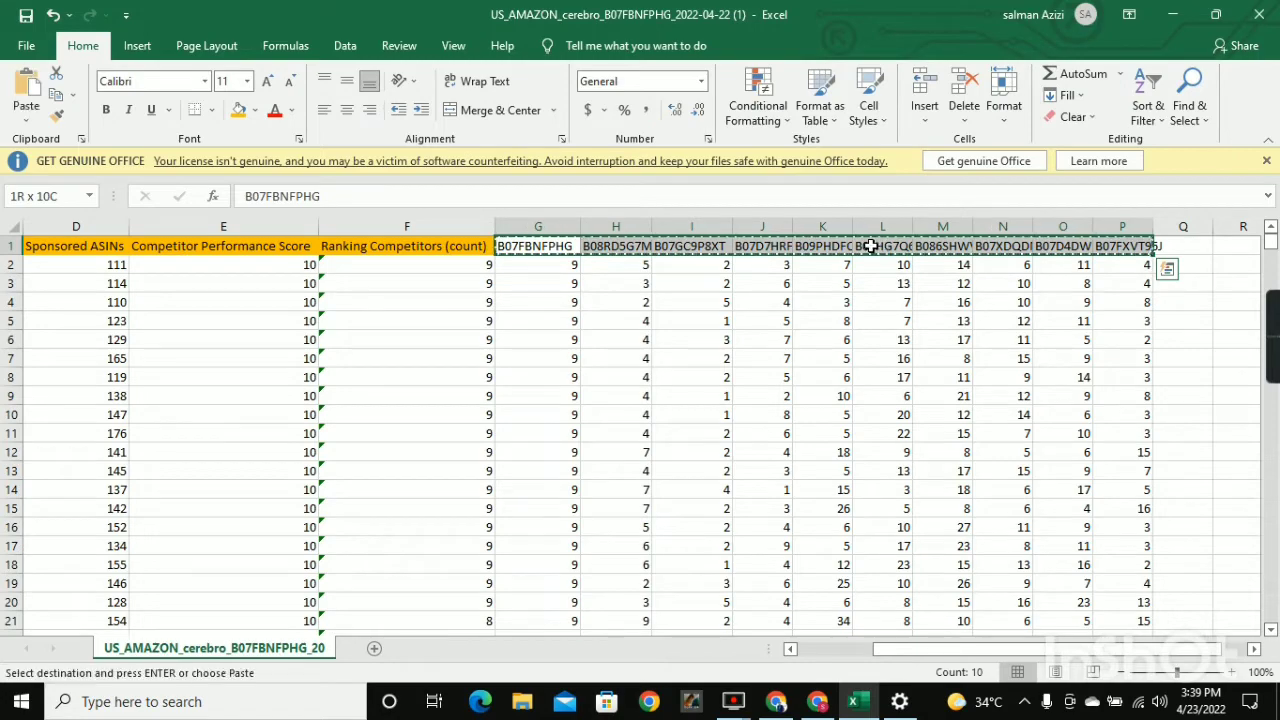
pyautogui.click(820, 703)
pyautogui.click(659, 258)
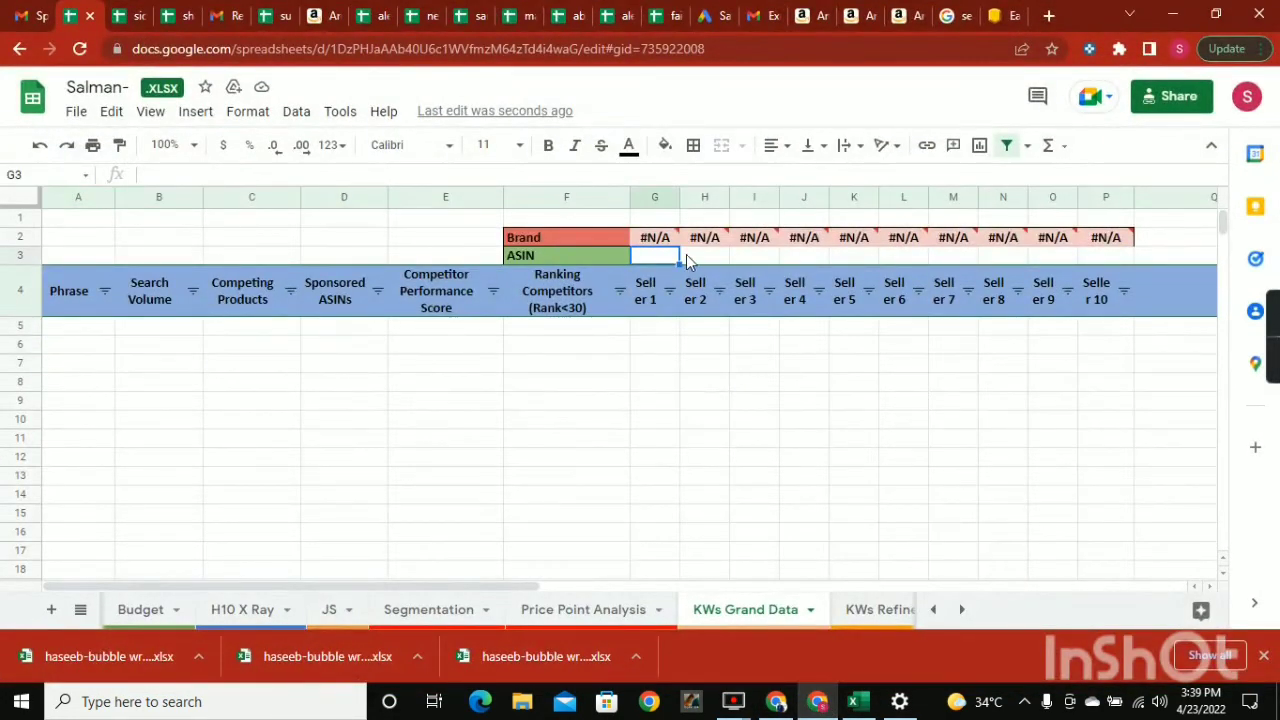
pyautogui.click(710, 259)
pyautogui.click(644, 258)
pyautogui.hotkey('ctrl', 'v')
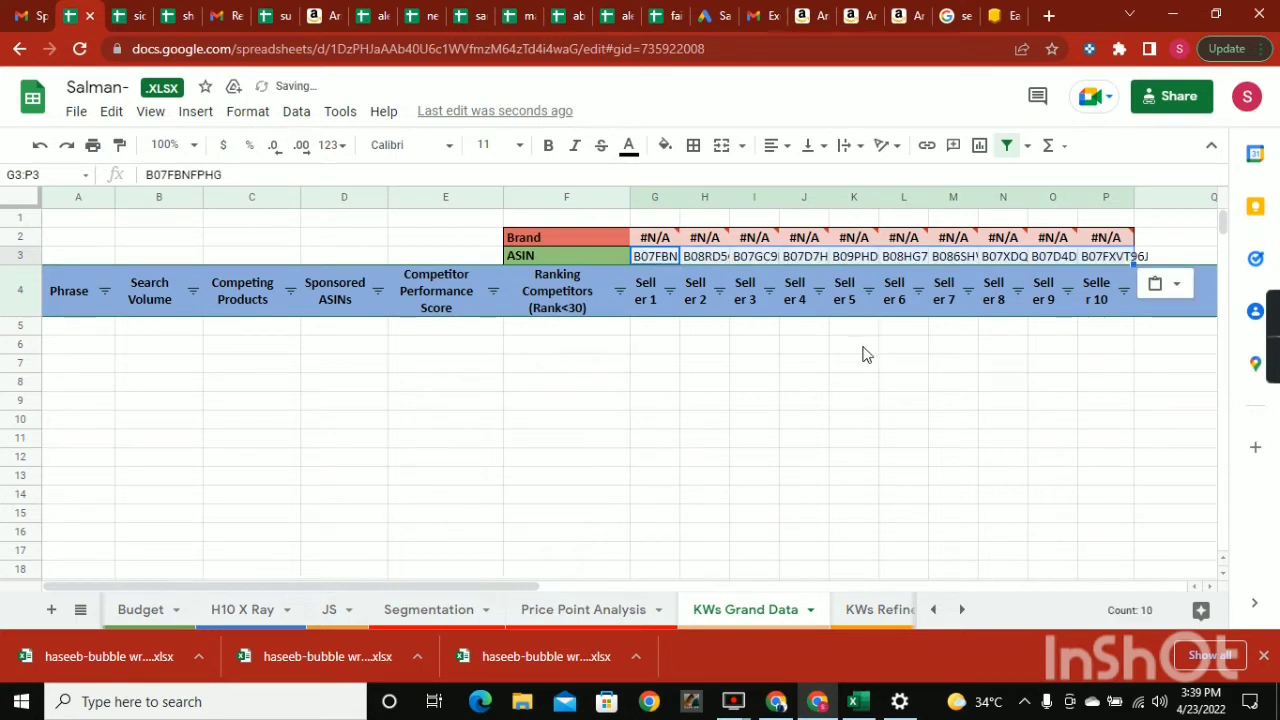
# Inspect the Brand cells G2 and H2 above the pasted ASINs.
pyautogui.click(668, 239)
pyautogui.click(714, 240)
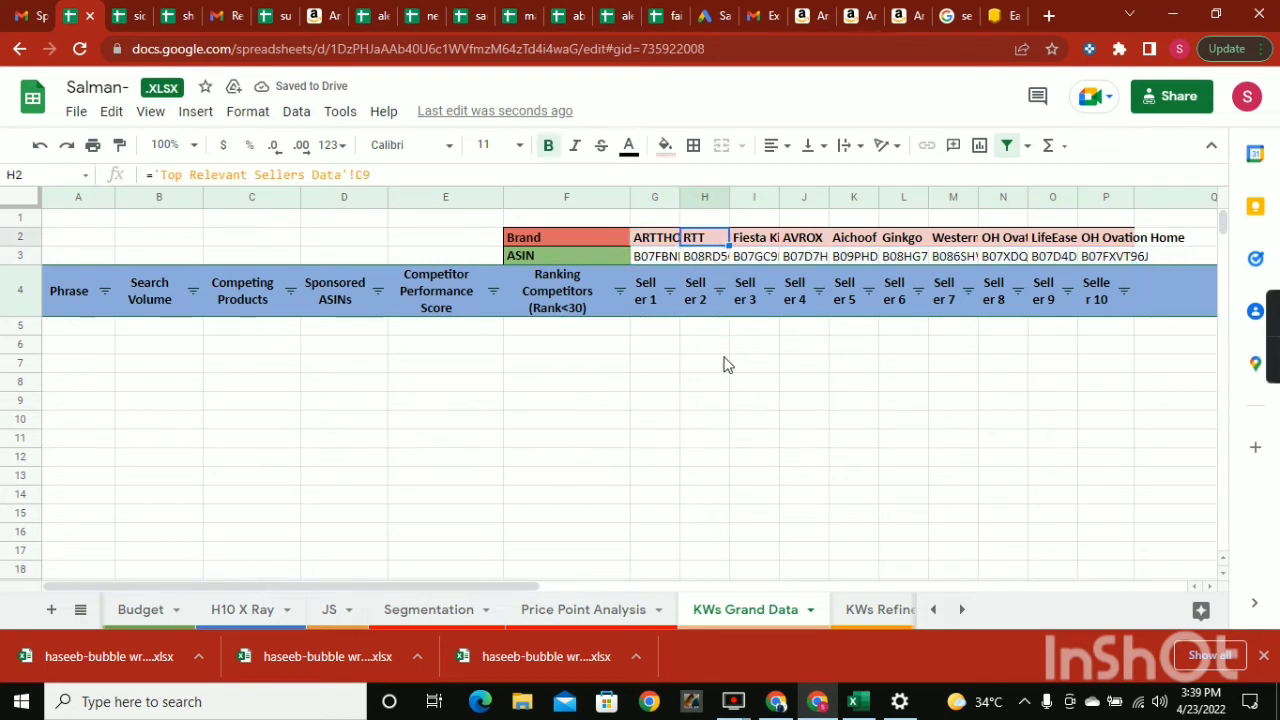
pyautogui.click(733, 377)
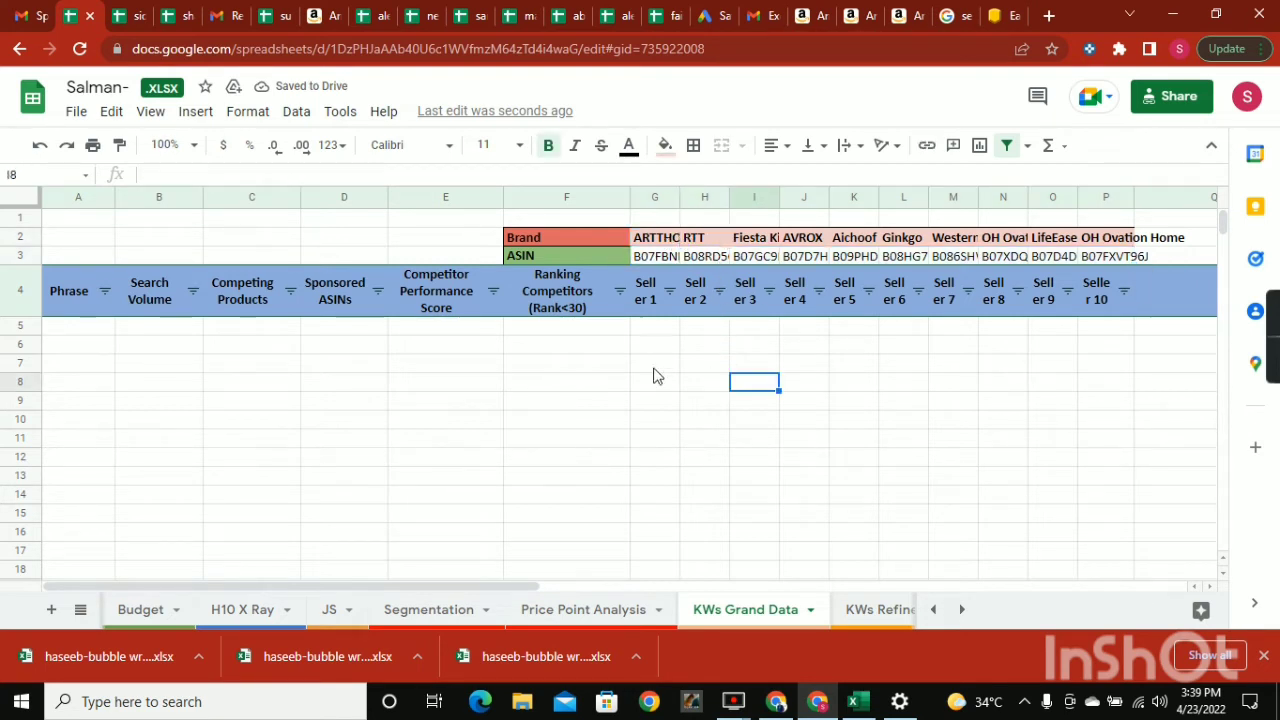
# Examine the red-highlighted competitor ASINs in the JS sheet and the brand listed for the first one.
pyautogui.click(337, 612)
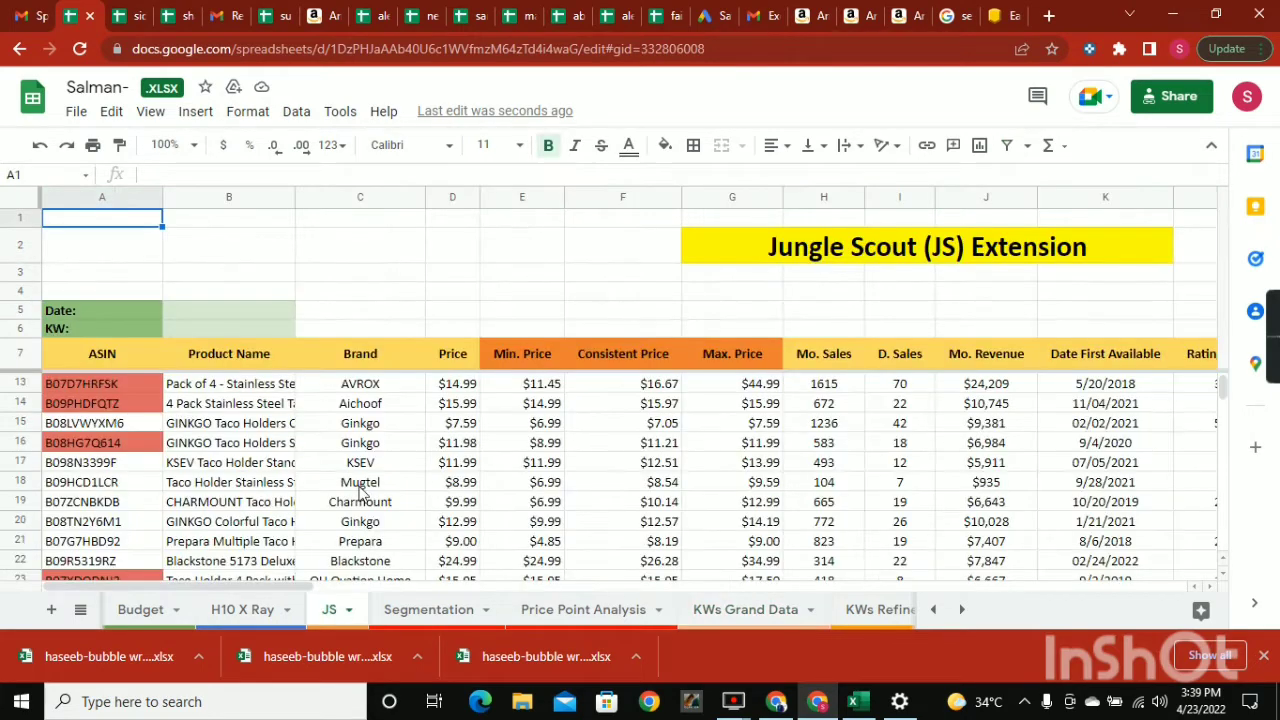
pyautogui.click(98, 383)
pyautogui.scroll(-3, 130, 400)
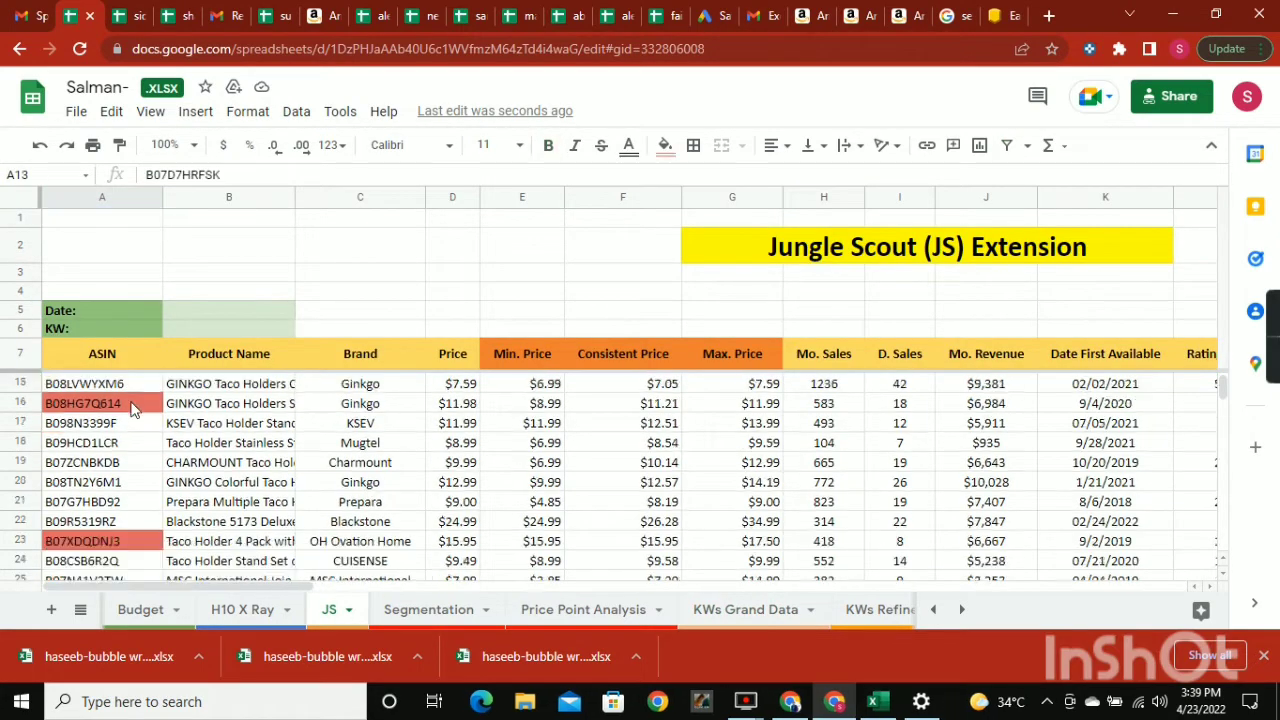
pyautogui.scroll(-2, 127, 422)
pyautogui.scroll(6, 126, 410)
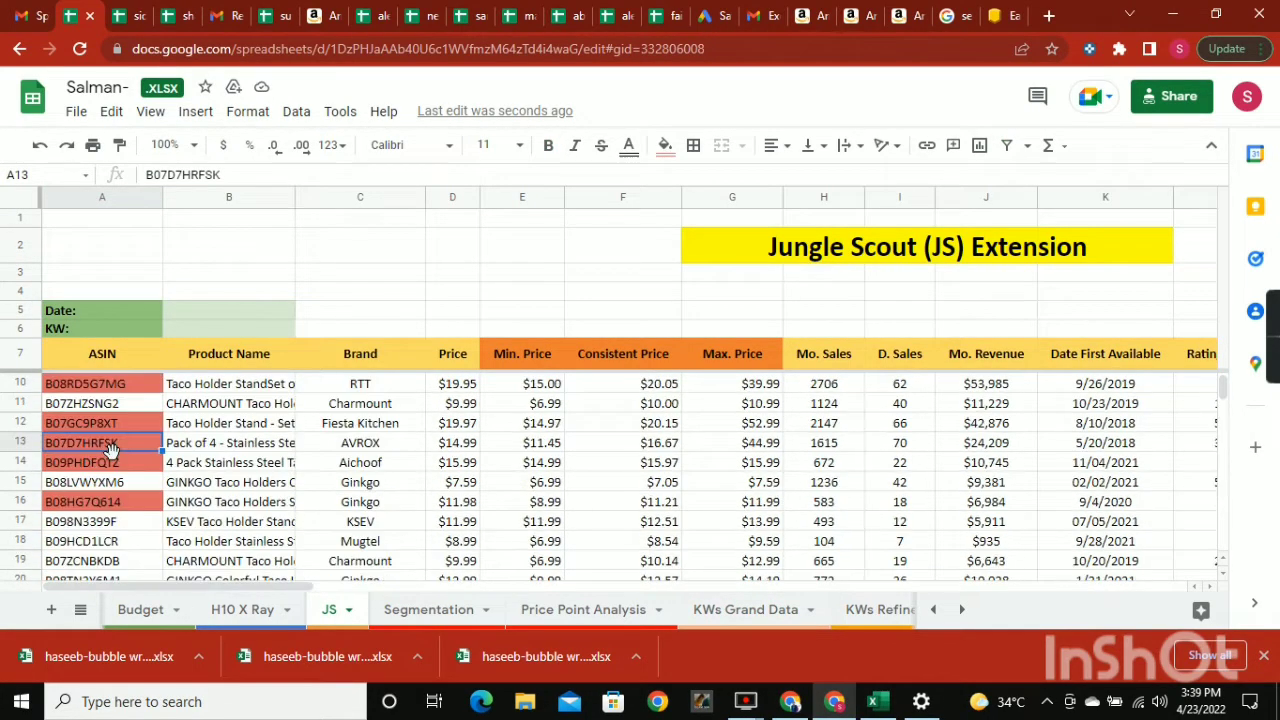
pyautogui.click(123, 376)
pyautogui.scroll(-4, 128, 402)
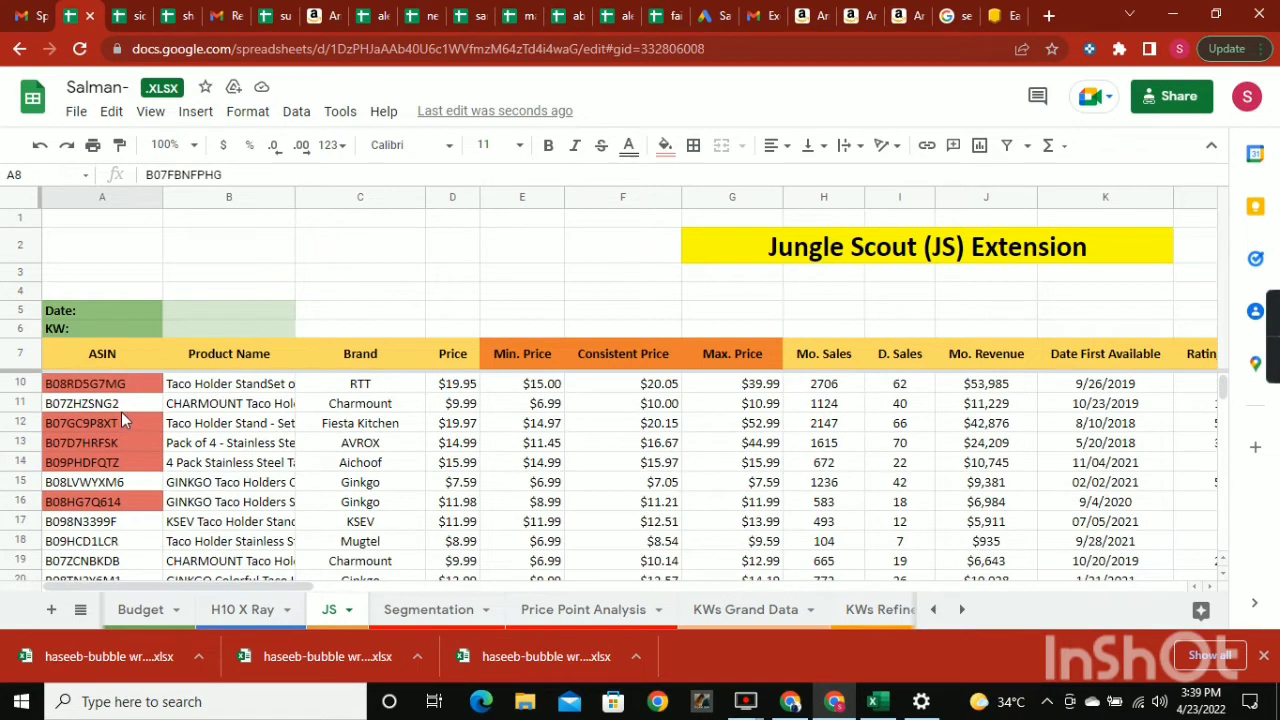
pyautogui.scroll(2, 130, 445)
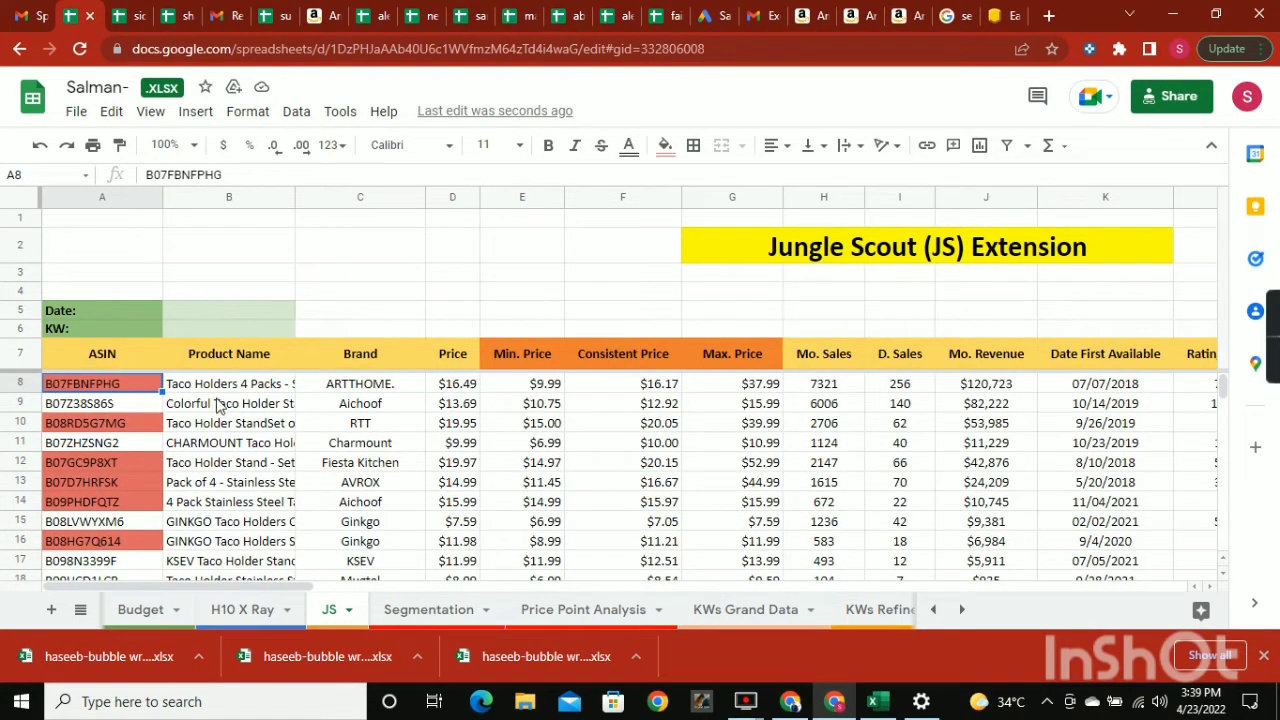
pyautogui.click(344, 391)
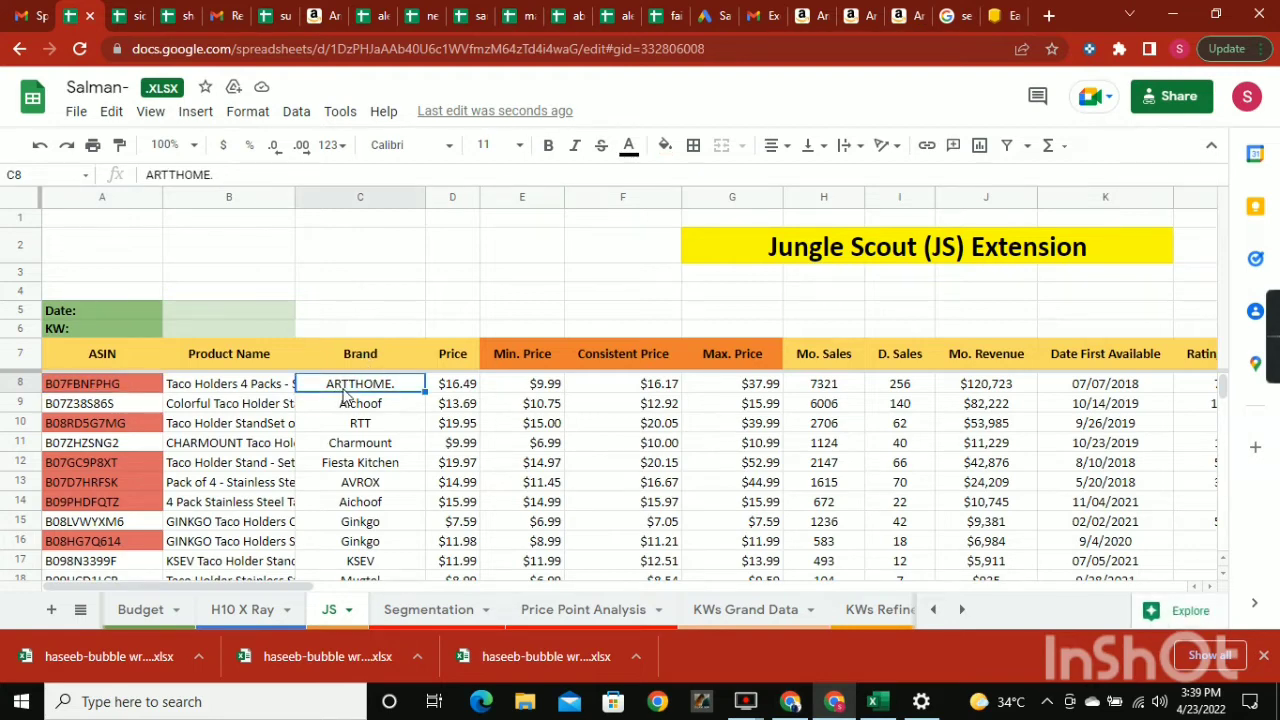
# Return to KWs Grand Data and inspect the formula behind the first Brand cell, G2.
pyautogui.click(745, 609)
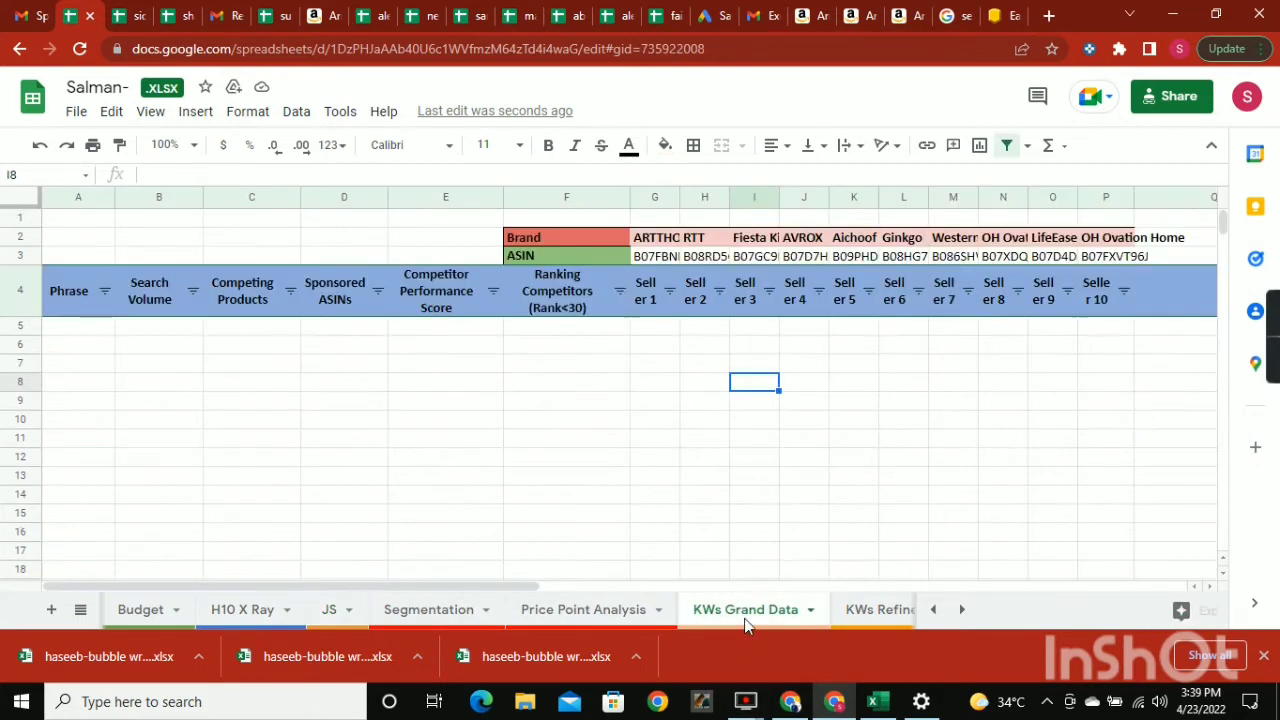
pyautogui.click(652, 257)
pyautogui.click(657, 245)
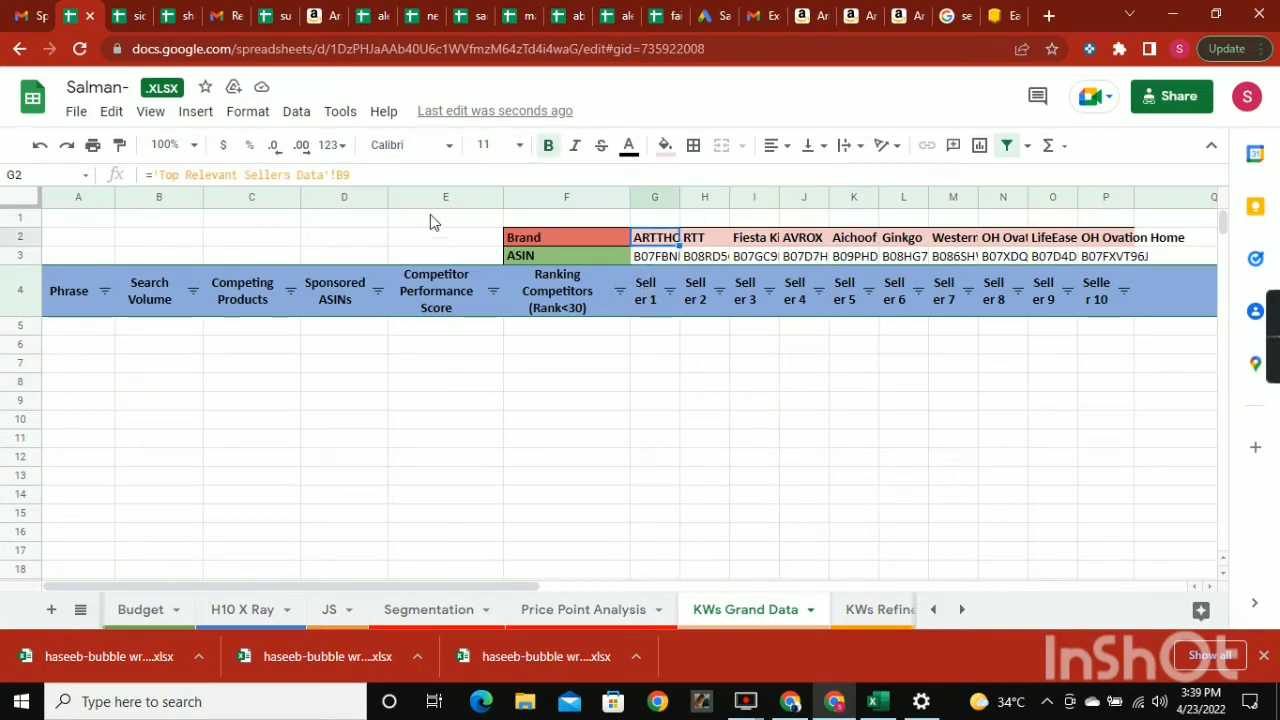
pyautogui.click(645, 386)
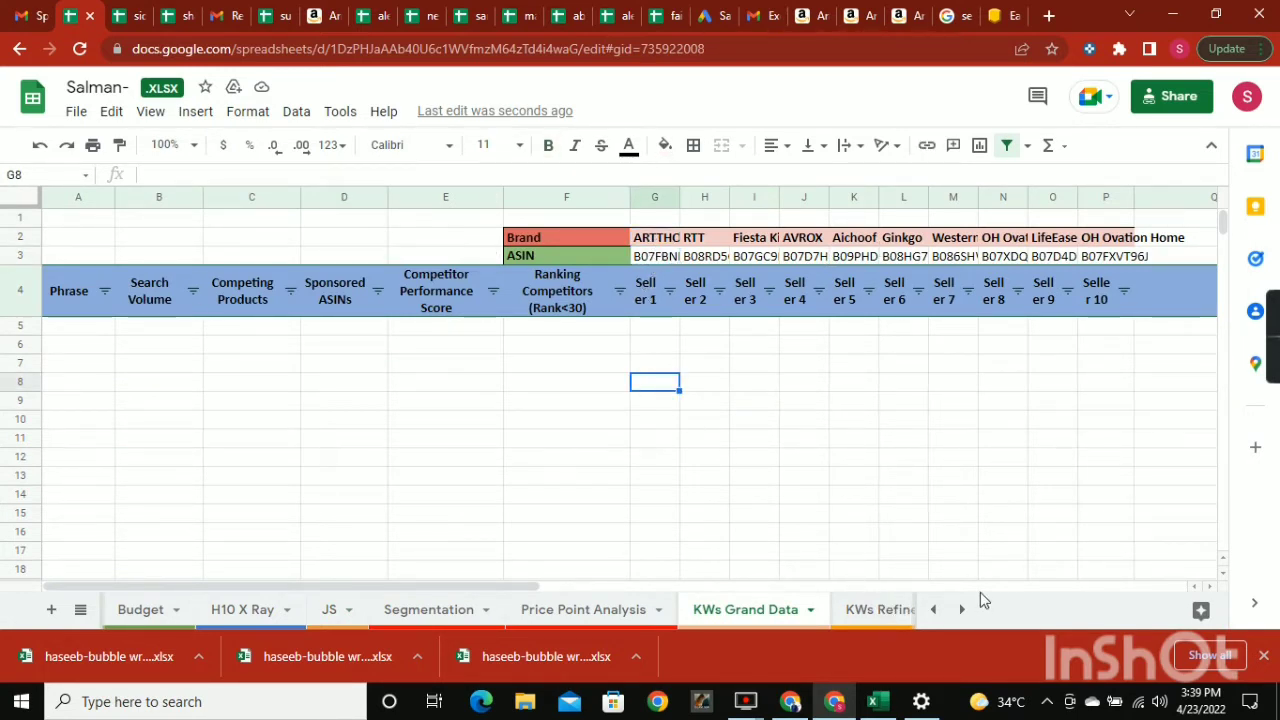
# Close the browser's downloads bar and examine the ASIN and Brand rows of the Top Relevant Sellers Data sheet.
pyautogui.click(1264, 656)
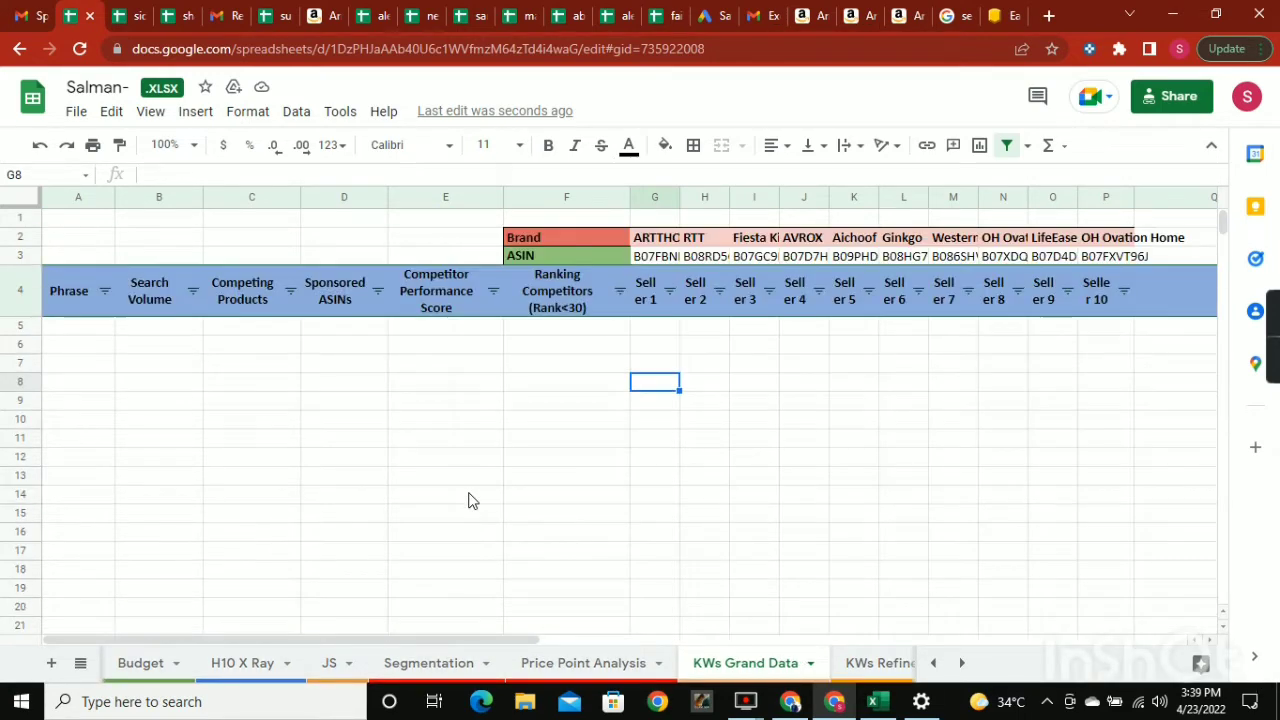
pyautogui.click(960, 663)
pyautogui.click(666, 668)
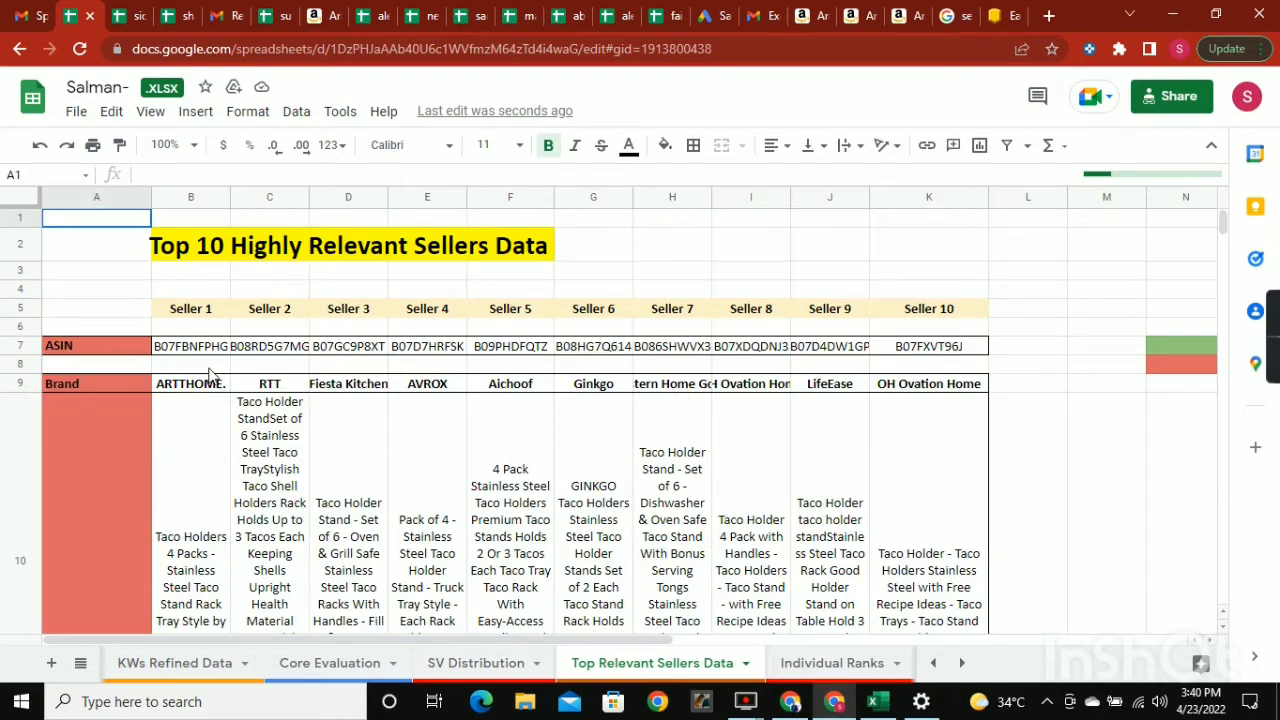
pyautogui.scroll(-10, 210, 375)
pyautogui.scroll(10, 283, 383)
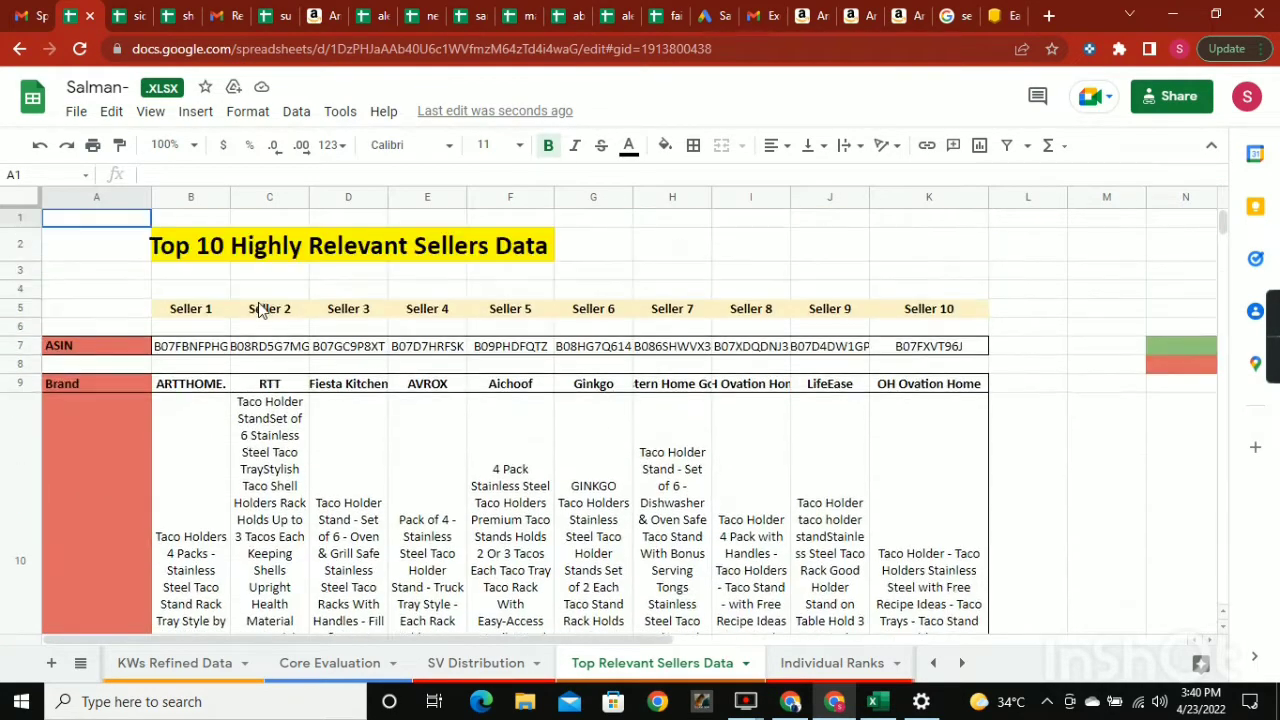
pyautogui.scroll(-1, 668, 380)
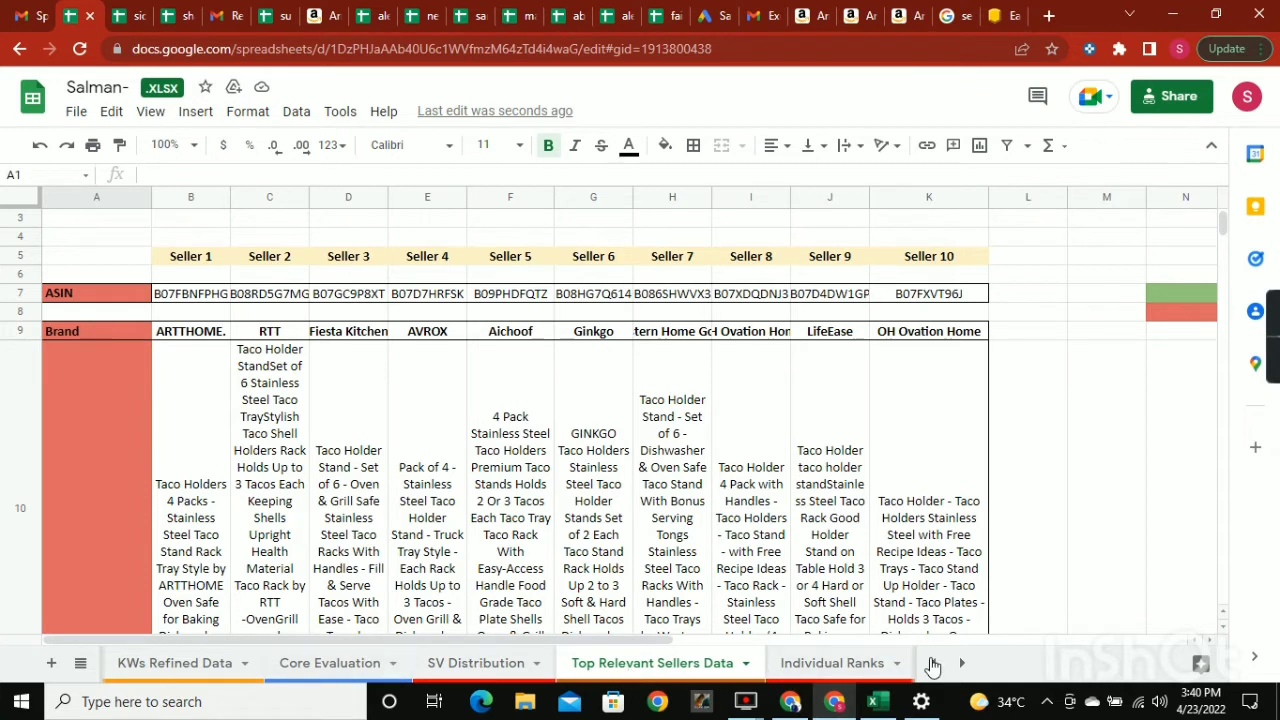
pyautogui.click(932, 663)
pyautogui.click(932, 663)
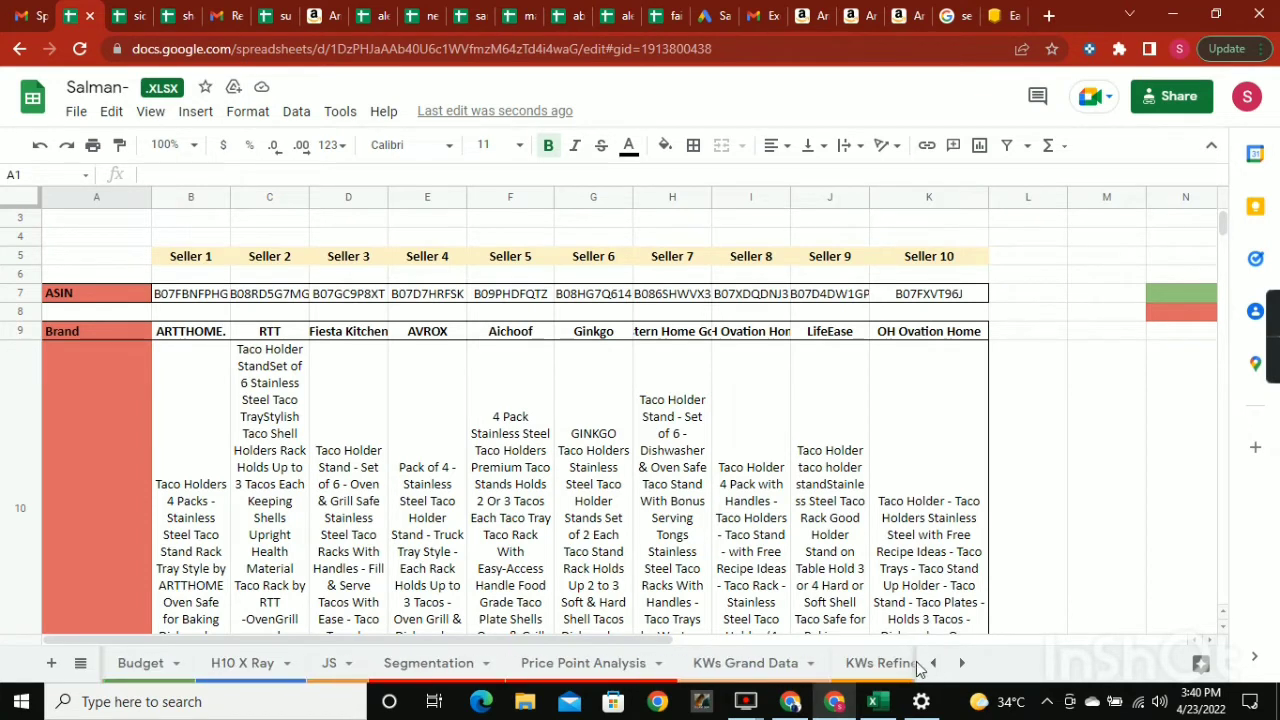
# Copy all keyword phrases from A2 down to row 13554 in the Excel export and paste them into KWs Grand Data starting at A5.
pyautogui.click(727, 664)
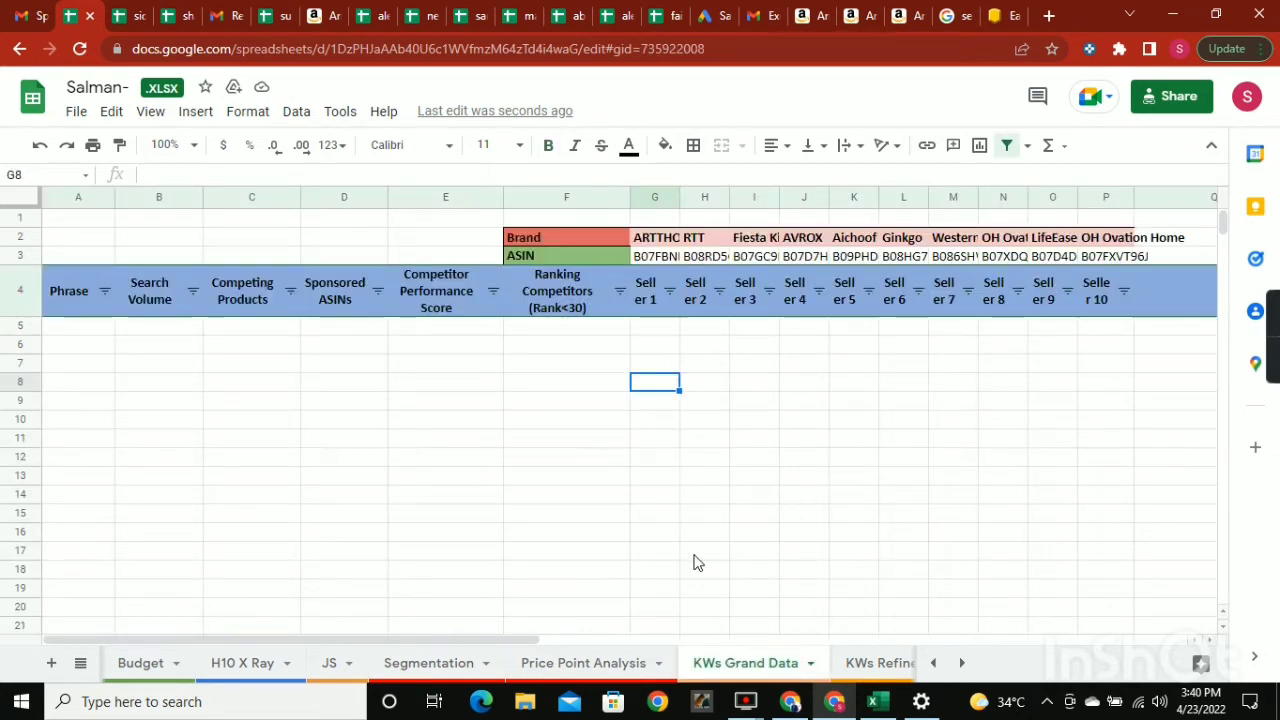
pyautogui.click(57, 291)
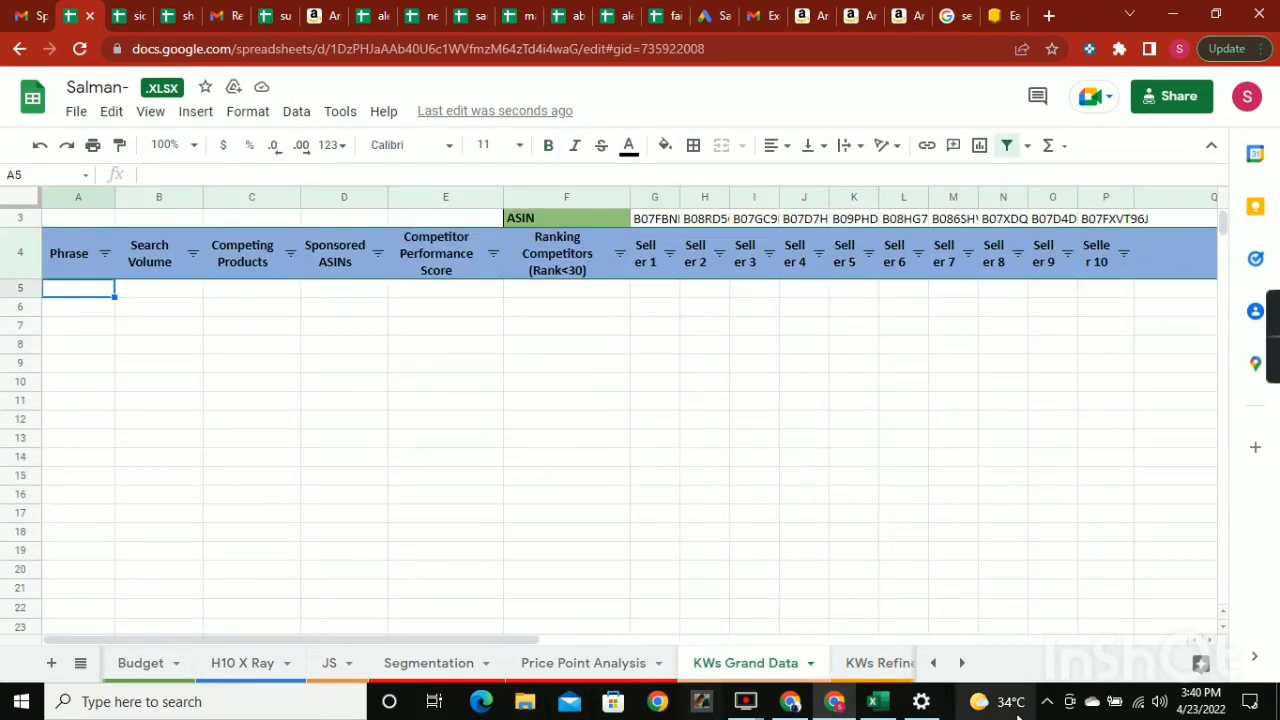
pyautogui.click(884, 705)
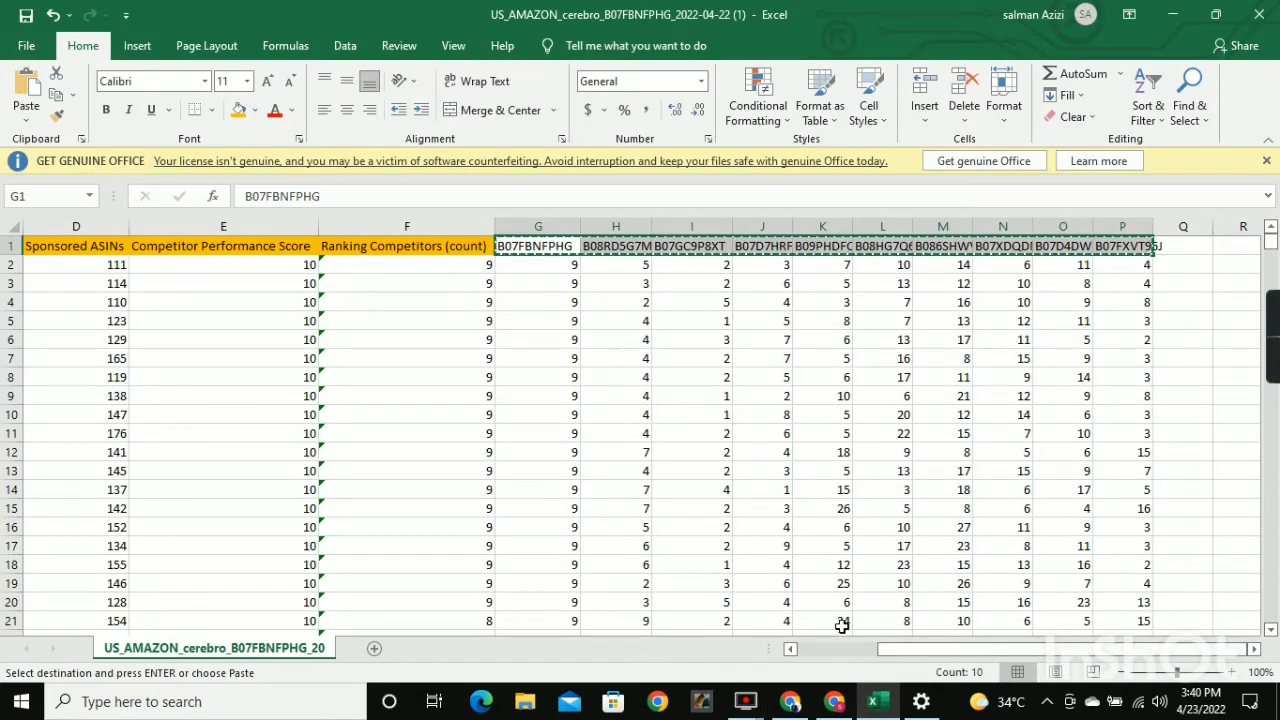
pyautogui.moveTo(890, 648); pyautogui.dragTo(619, 647)
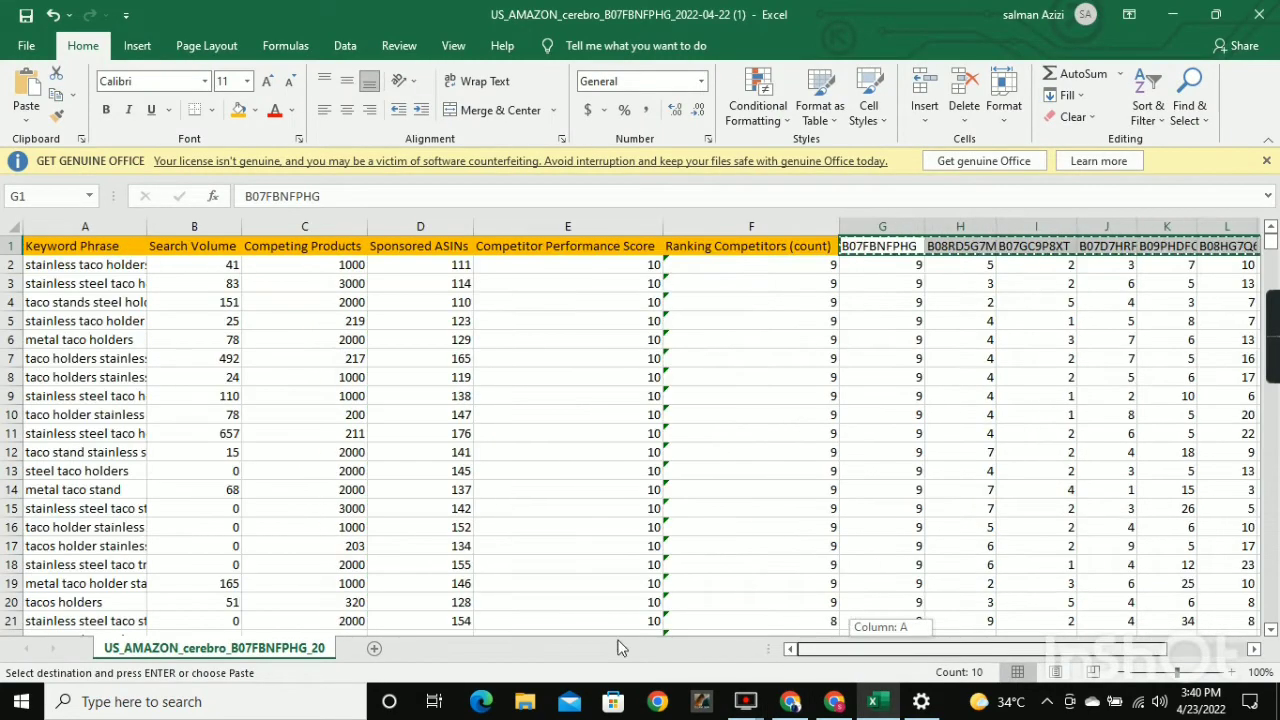
pyautogui.click(66, 267)
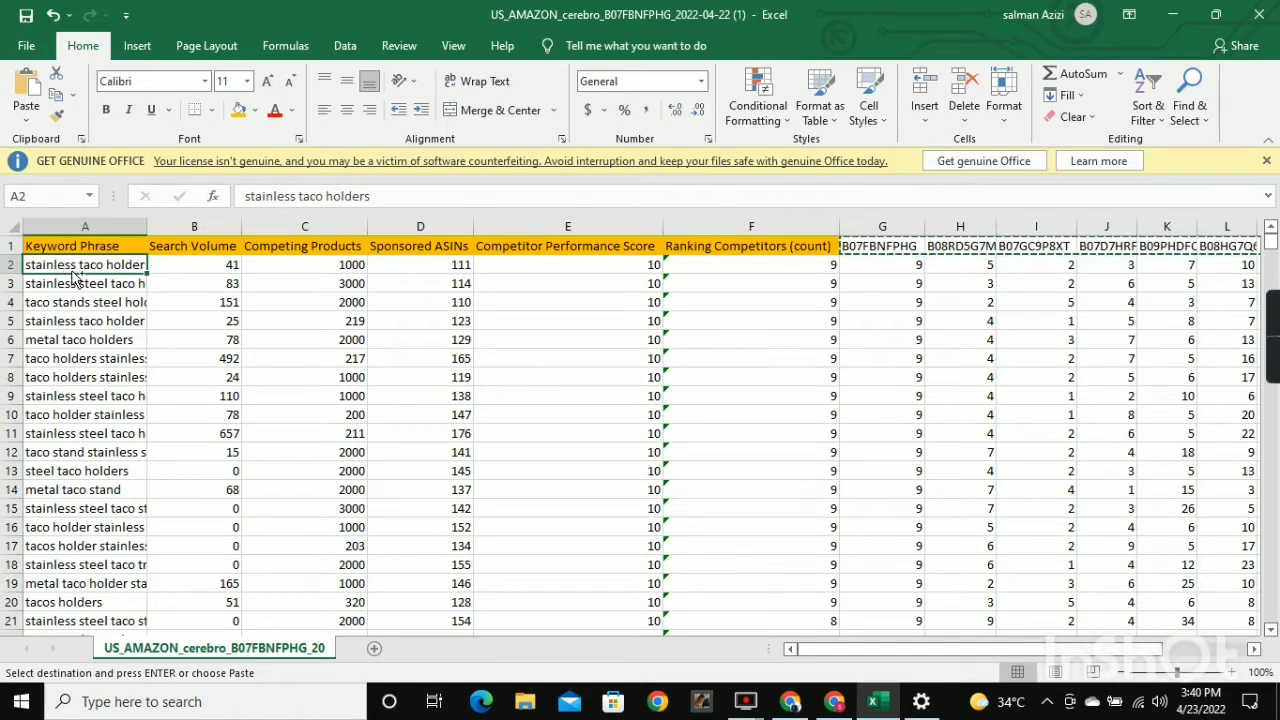
pyautogui.hotkey('ctrl', 'shift', 'Down')
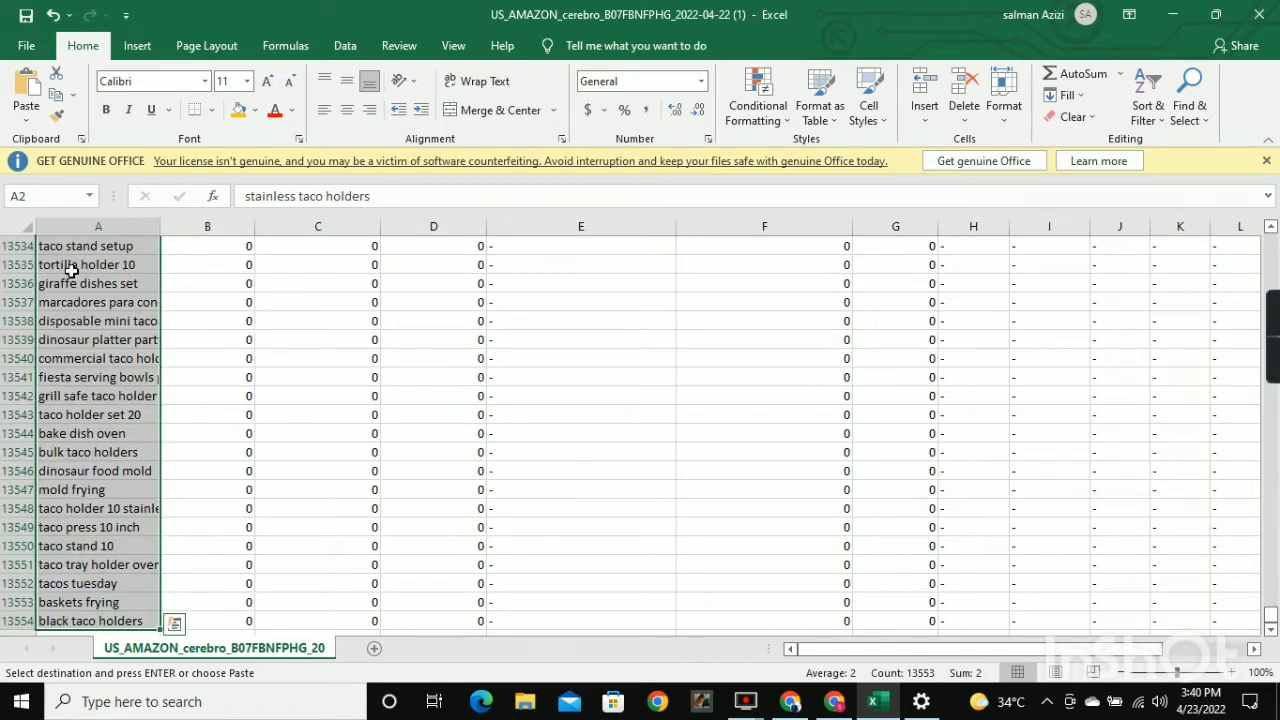
pyautogui.hotkey('ctrl', 'c')
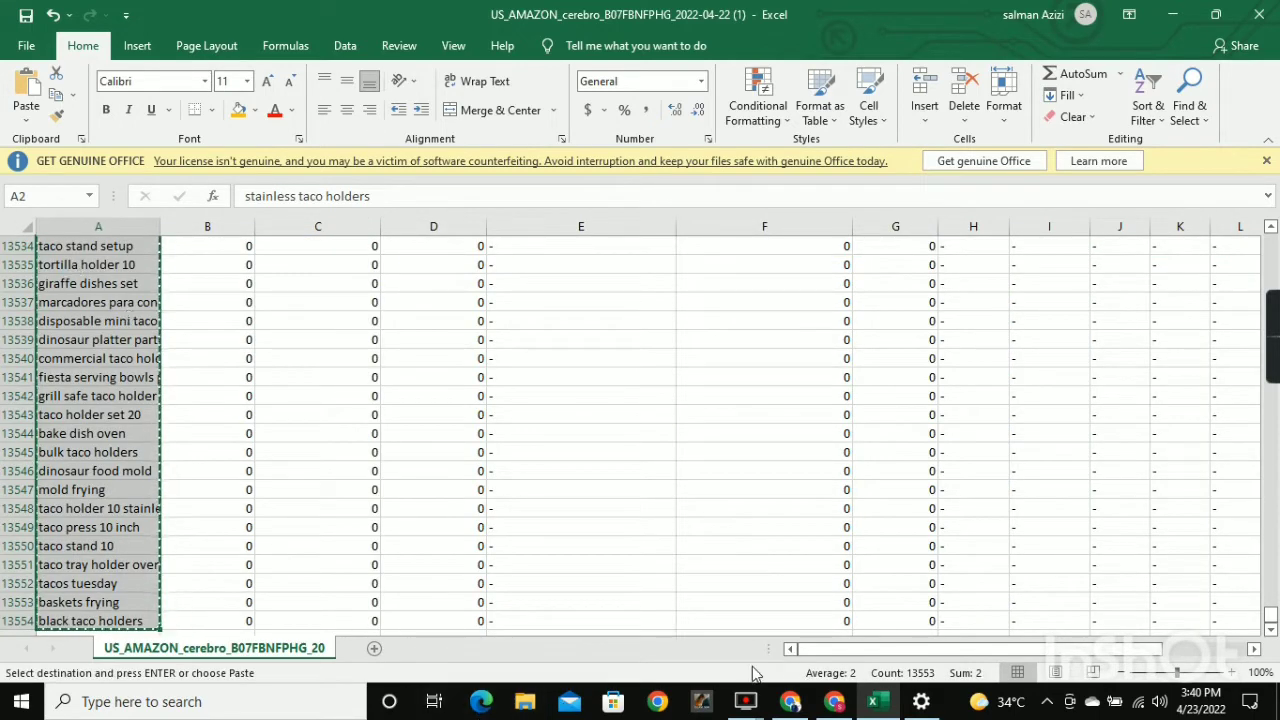
pyautogui.click(834, 701)
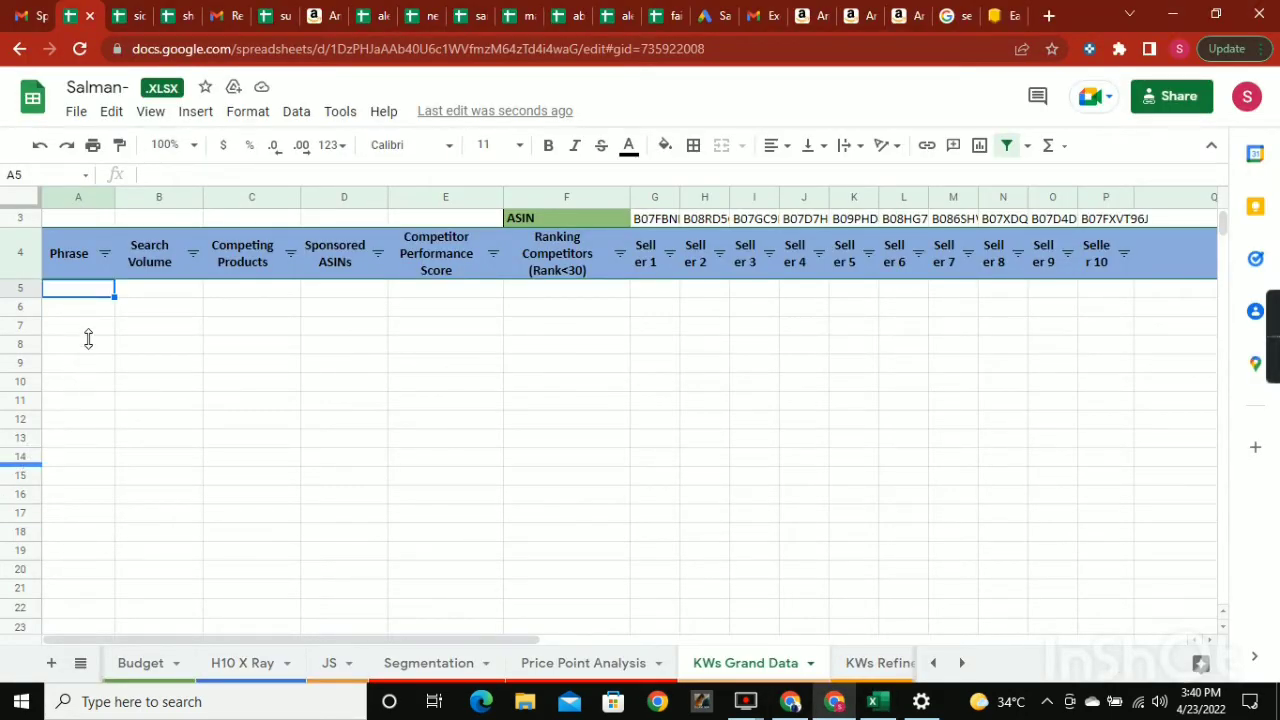
pyautogui.hotkey('ctrl', 'v')
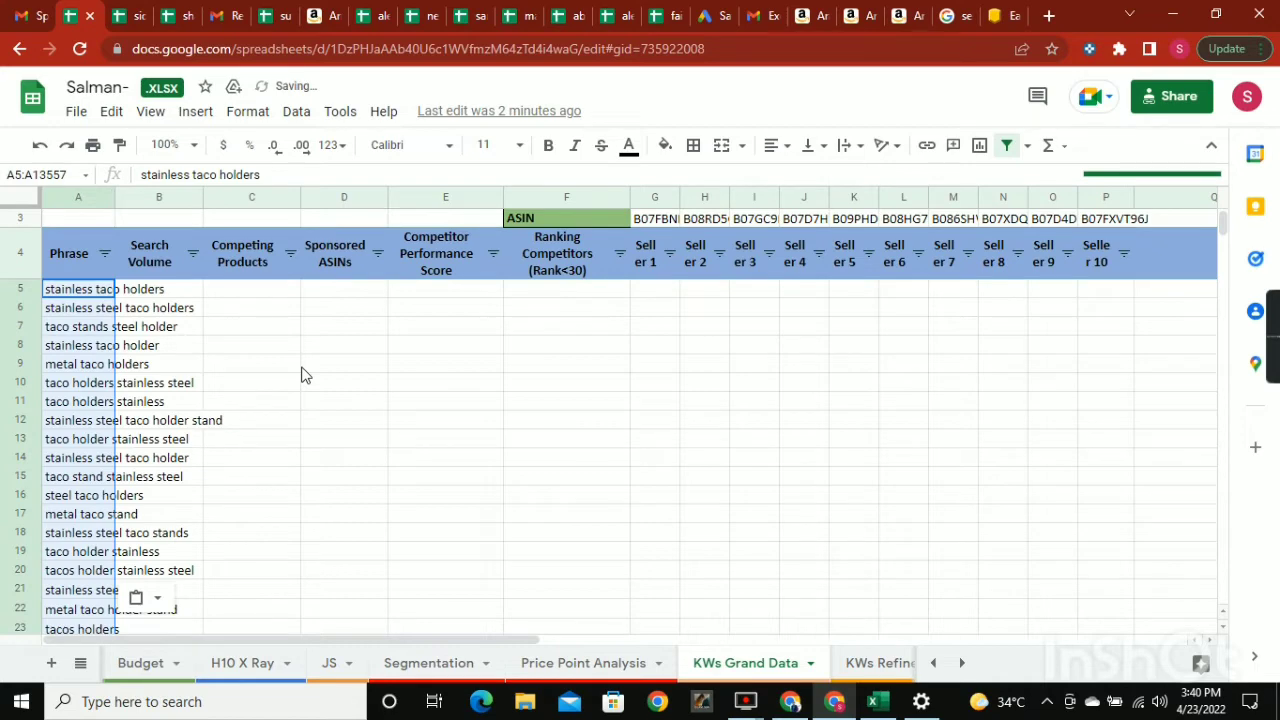
# Select the first Search Volume cell, B5, in KWs Grand Data and switch back to the Excel export.
pyautogui.scroll(2, 305, 375)
pyautogui.click(161, 330)
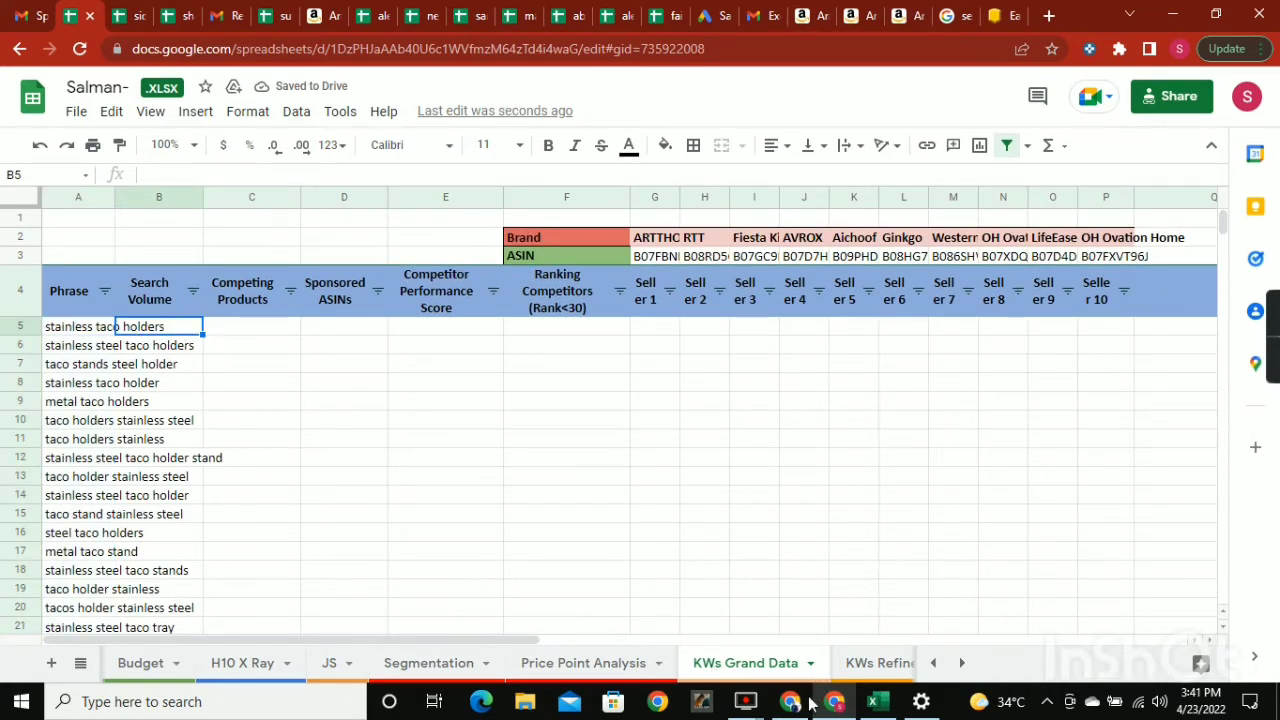
pyautogui.click(873, 701)
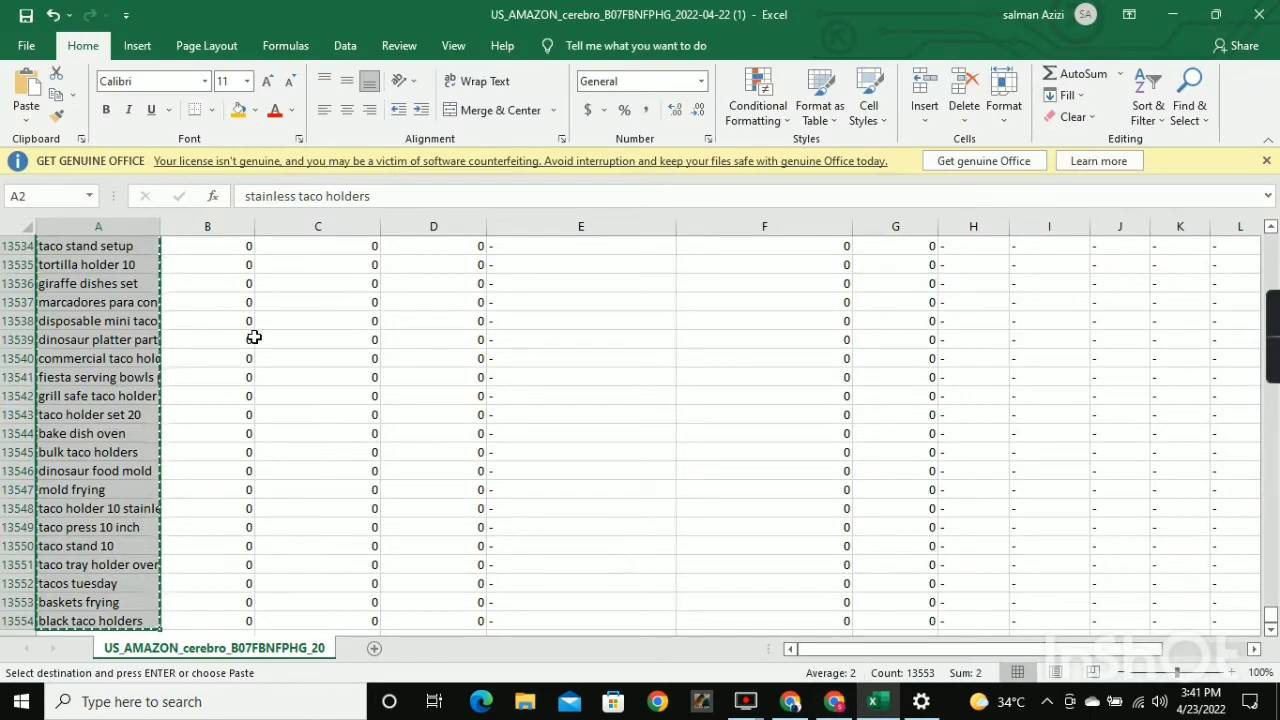
pyautogui.hotkey('ctrl', 'q')
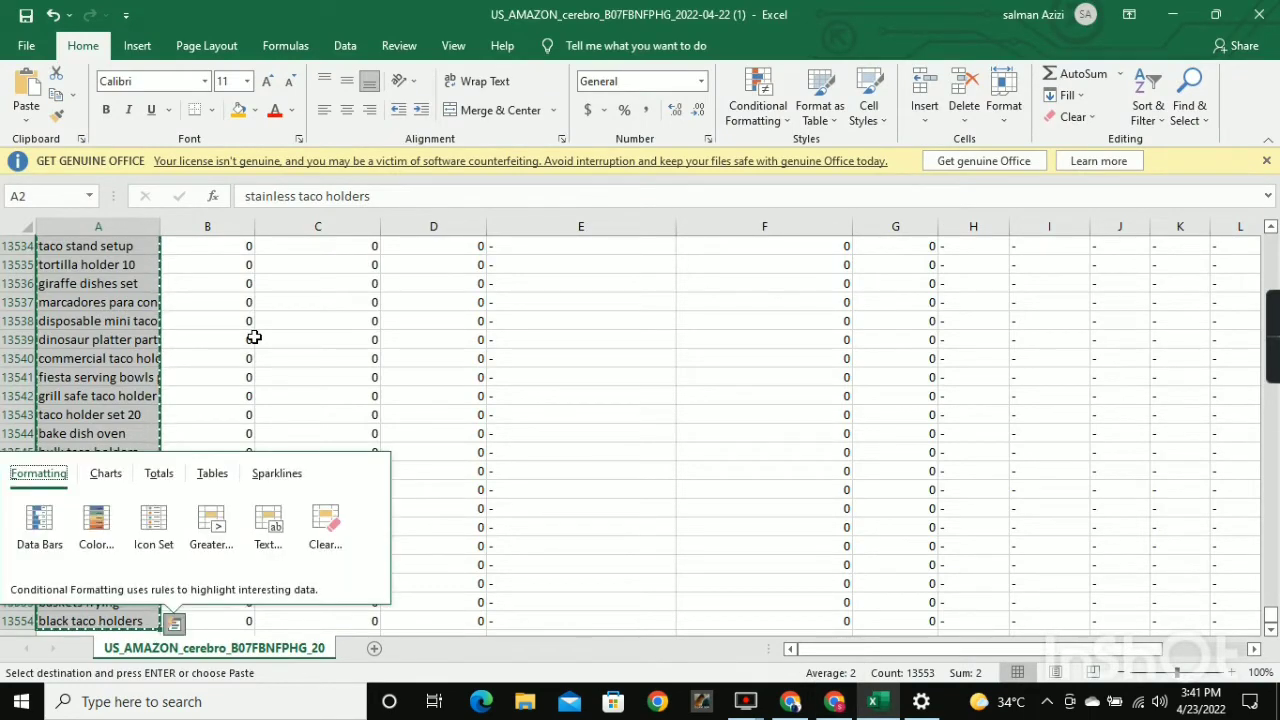
pyautogui.click(330, 376)
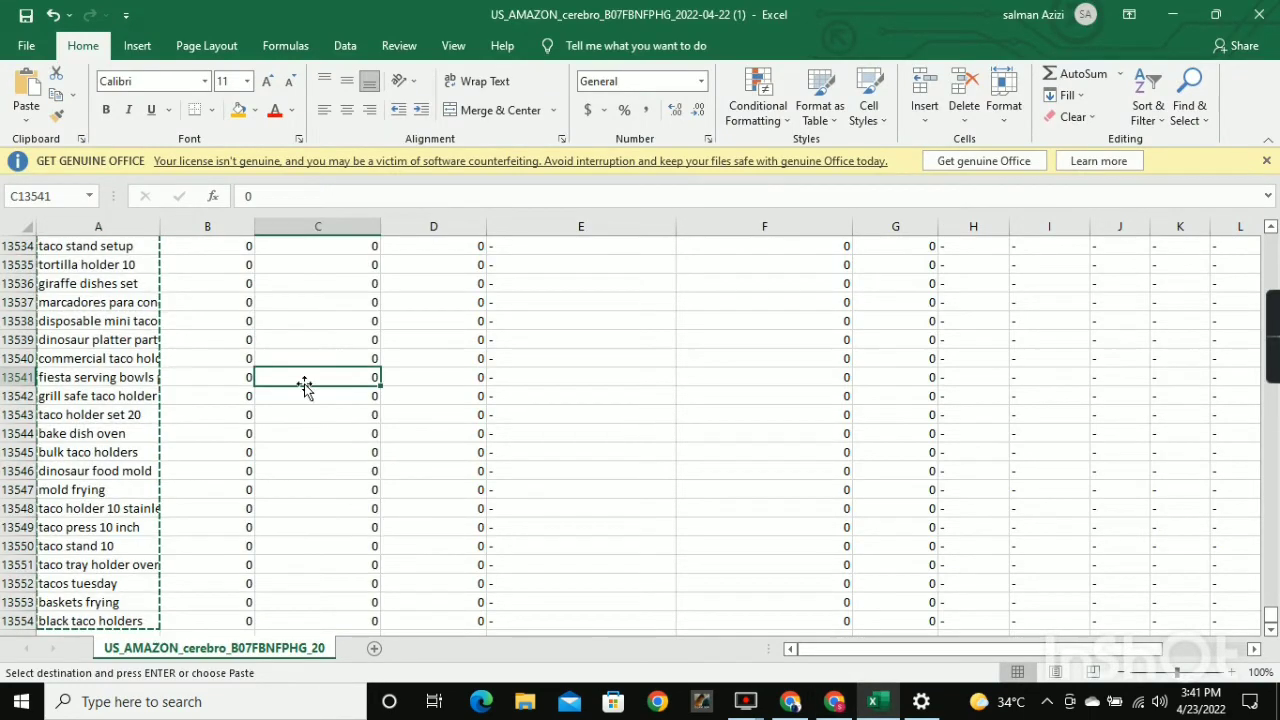
pyautogui.click(230, 384)
pyautogui.hotkey('ctrl', 'shift', 'Up')
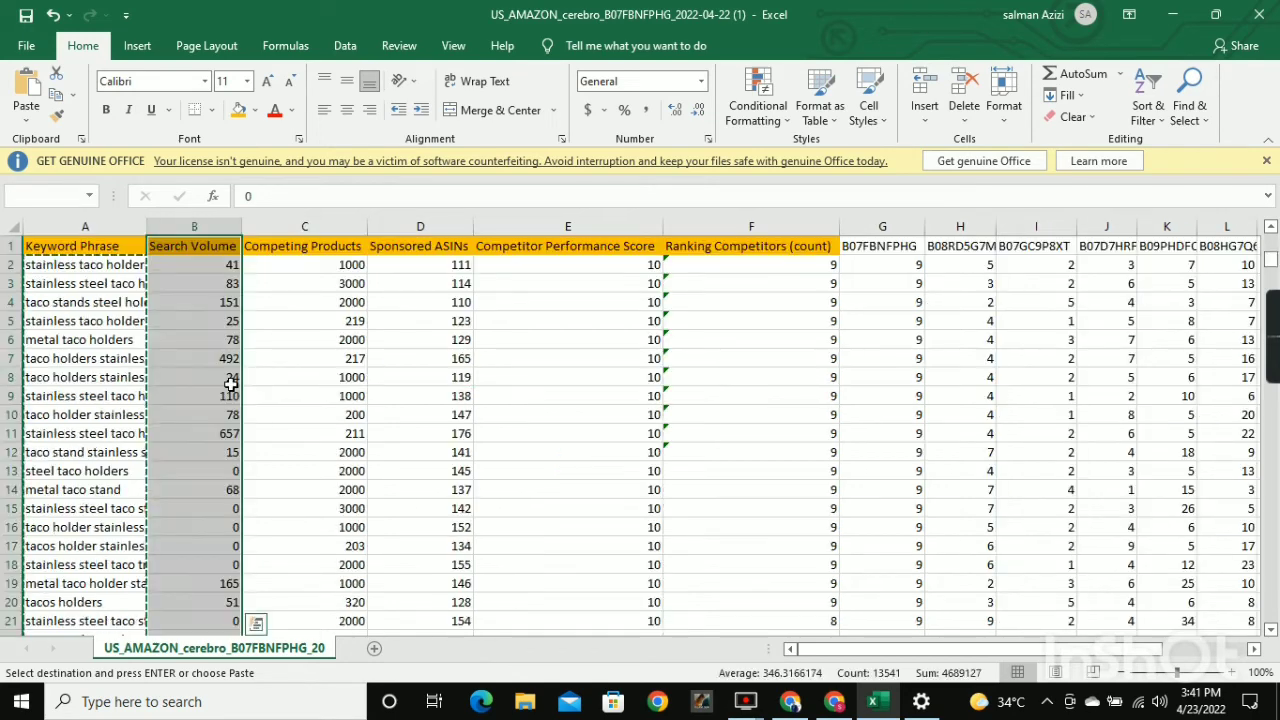
pyautogui.hotkey('ctrl', 'q')
# Copy the search volumes from B2 down to row 13554 in Excel, paste them into KWs Grand Data starting at B5, and select C5.
pyautogui.click(219, 265)
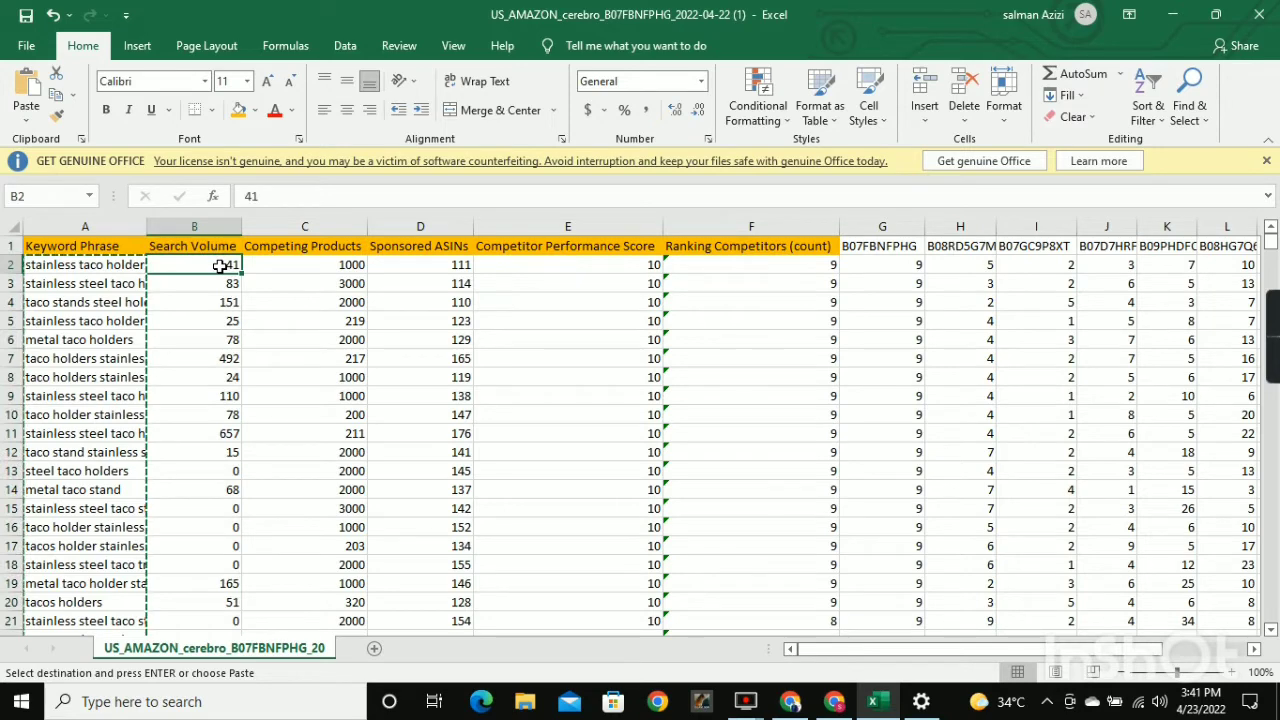
pyautogui.hotkey('ctrl', 'shift', 'Down')
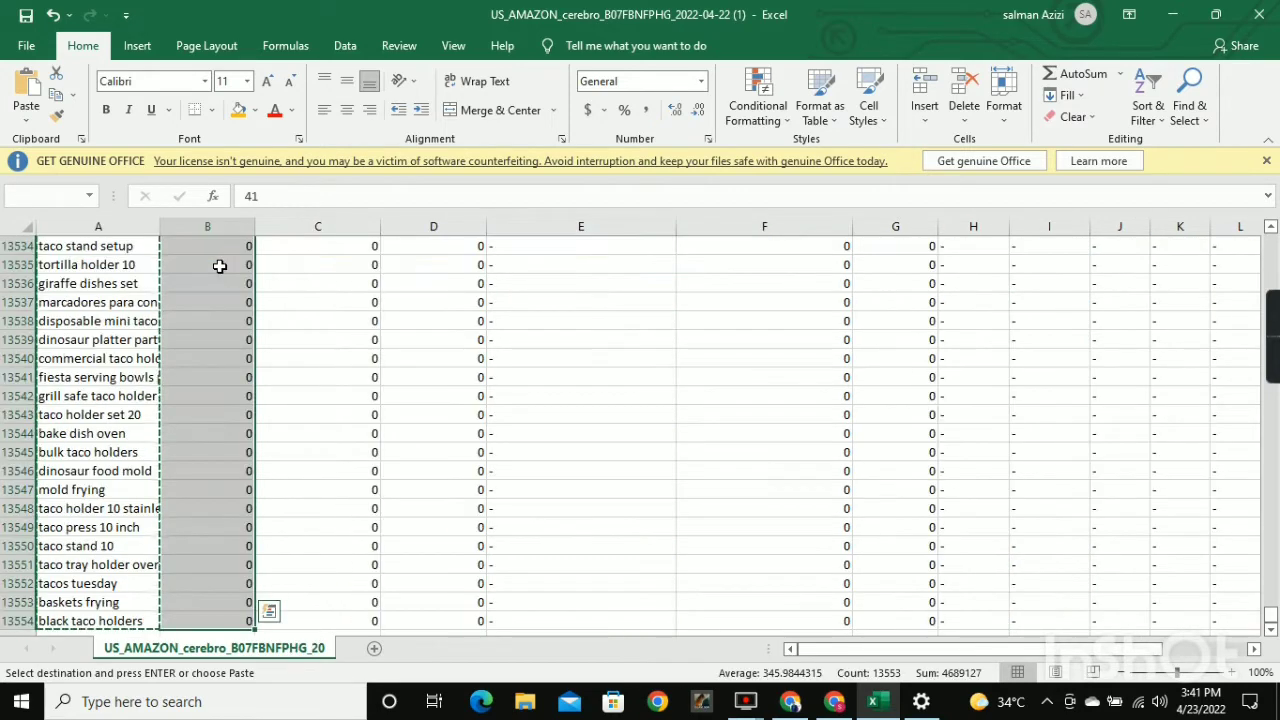
pyautogui.hotkey('ctrl', 'c')
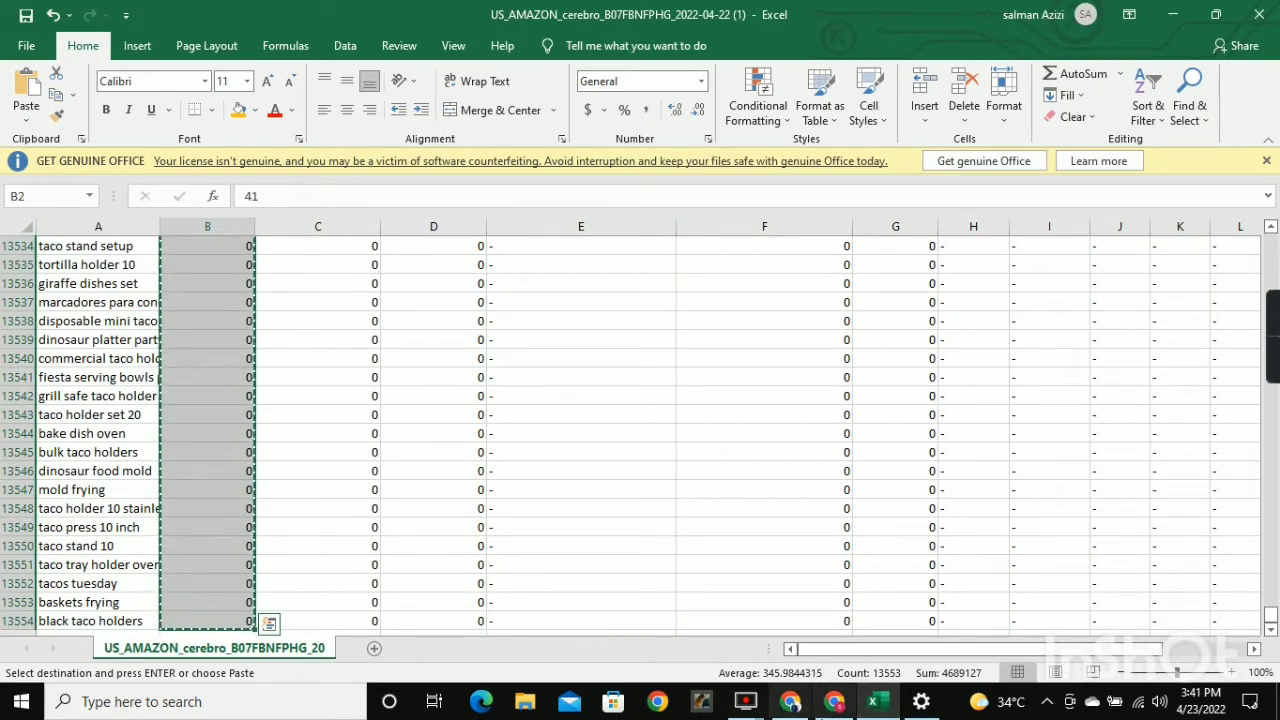
pyautogui.click(835, 706)
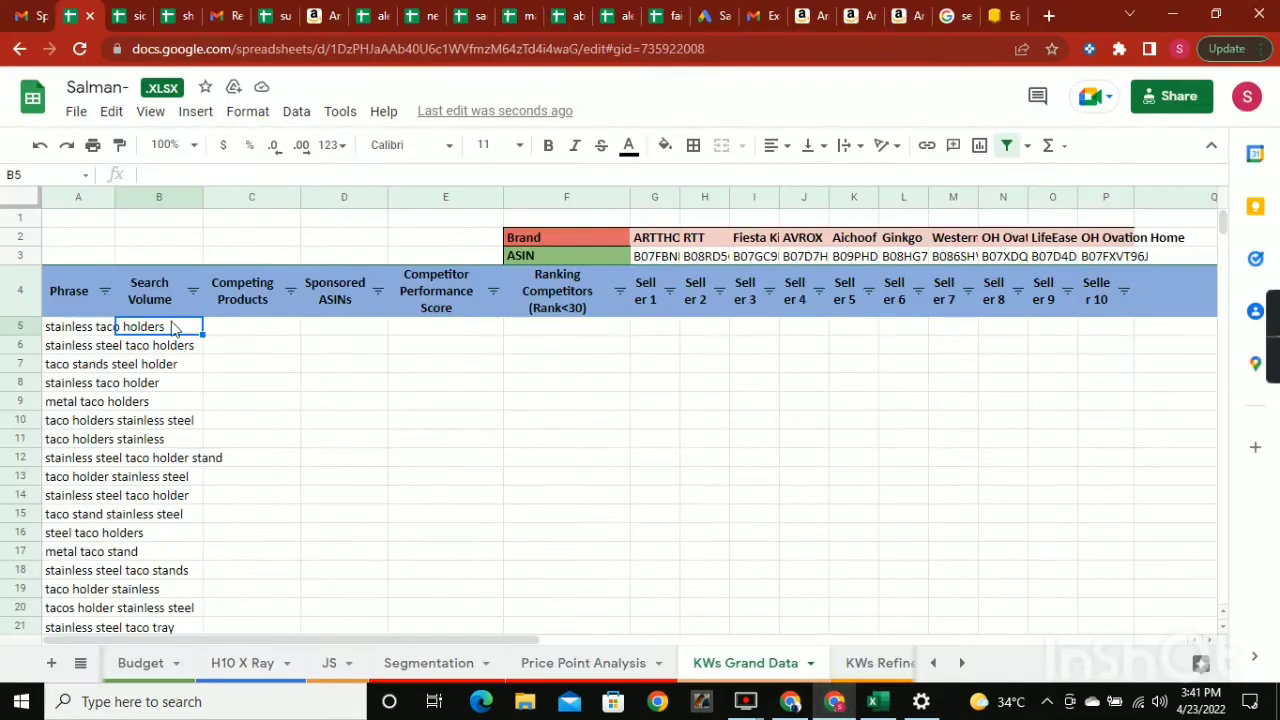
pyautogui.hotkey('ctrl', 'v')
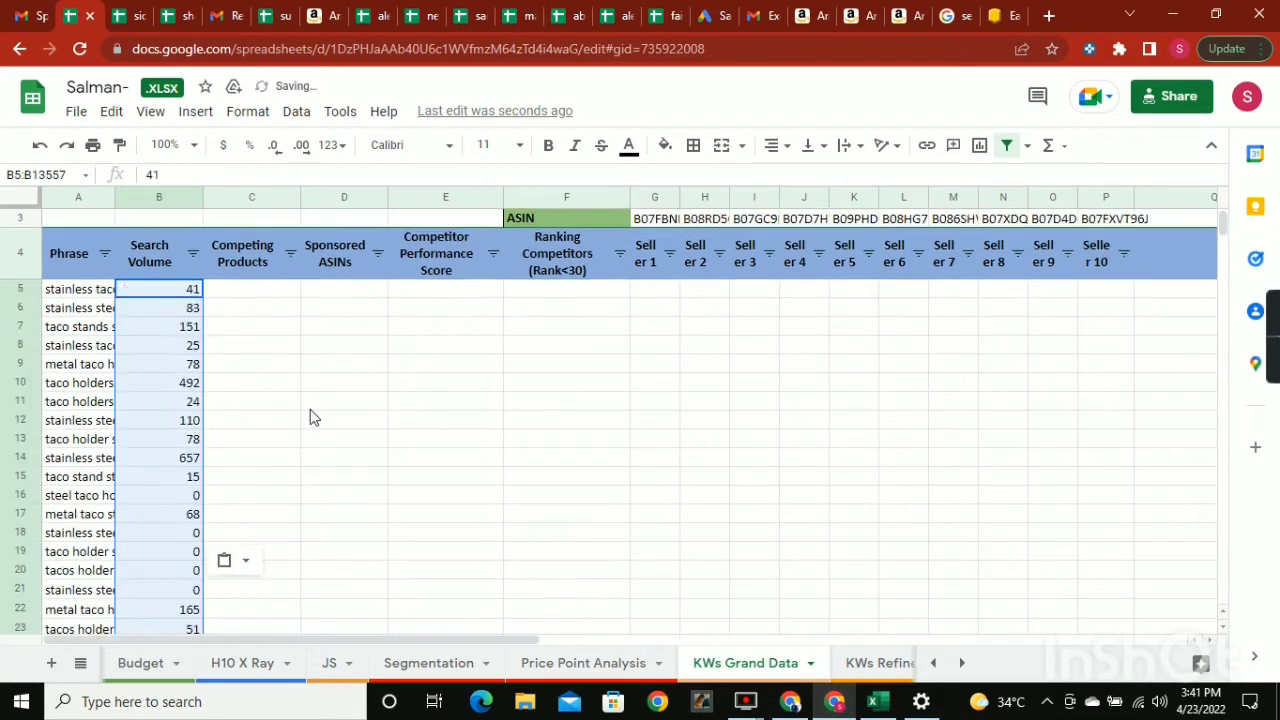
pyautogui.scroll(-2, 310, 409)
pyautogui.scroll(2, 320, 420)
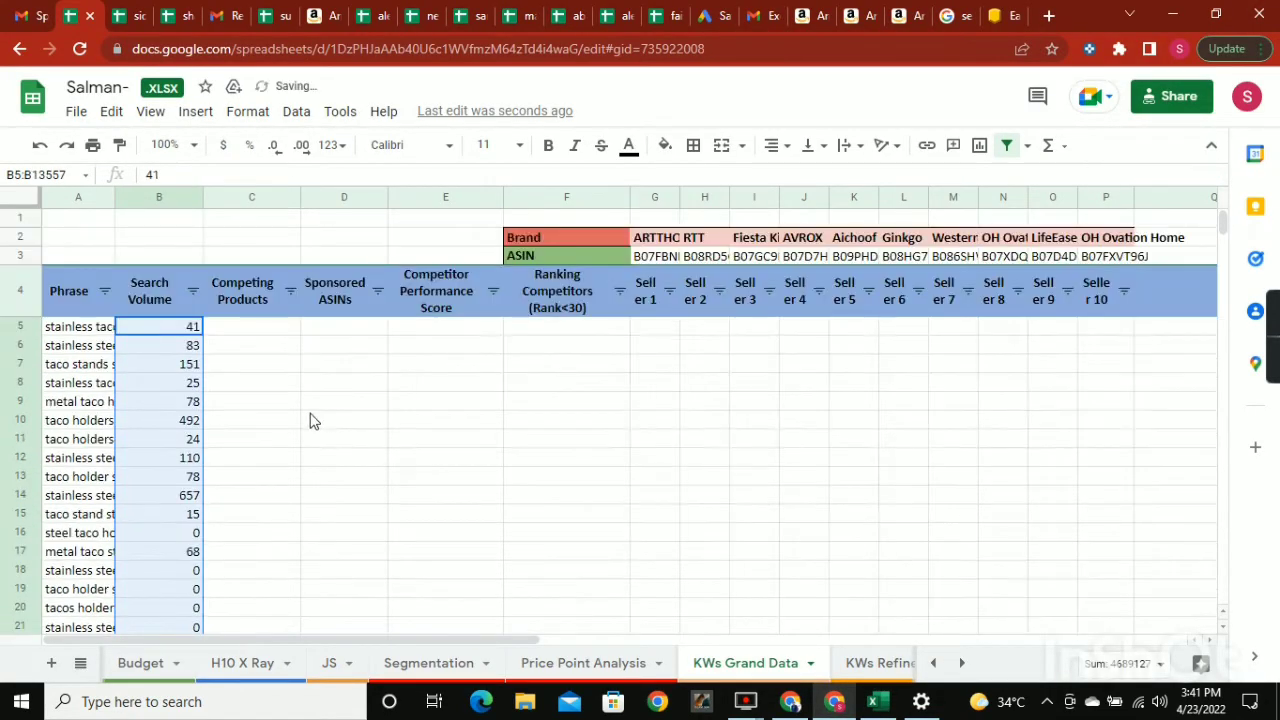
pyautogui.click(259, 335)
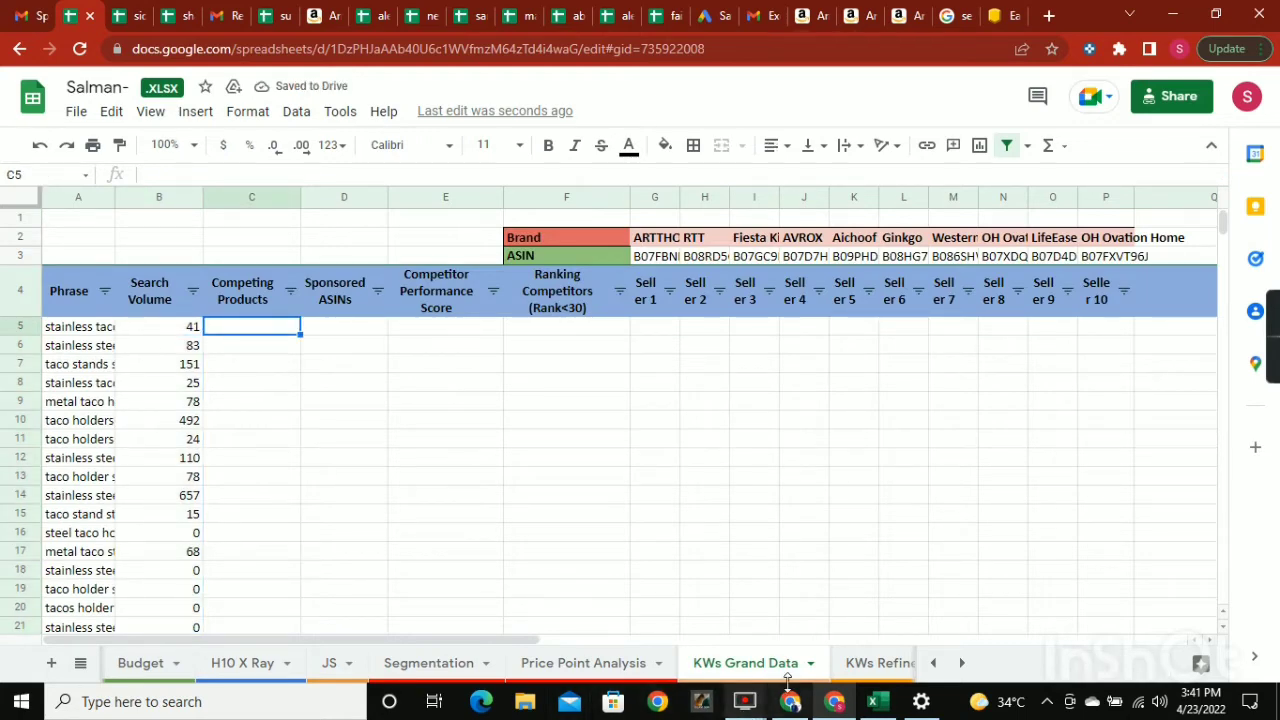
# Copy the Competing Products values from C2 down to row 13554 in Excel, paste them into KWs Grand Data at C5, and select D5.
pyautogui.click(876, 705)
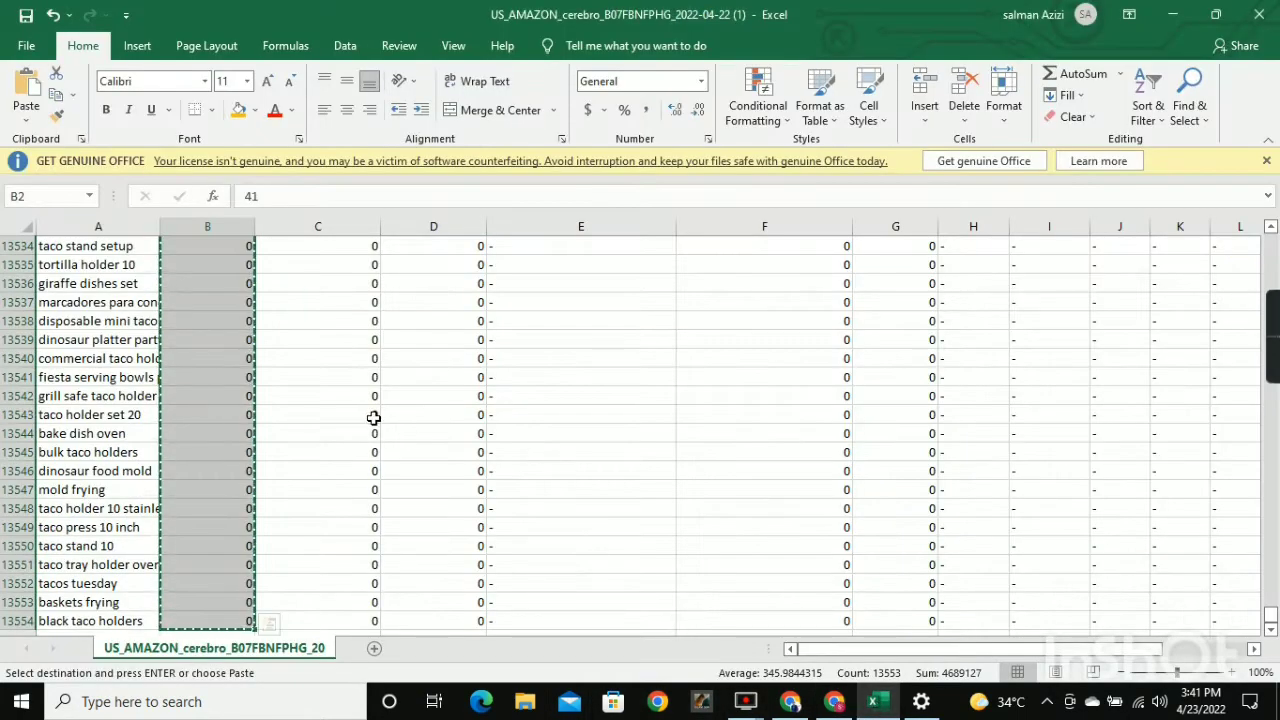
pyautogui.click(374, 418)
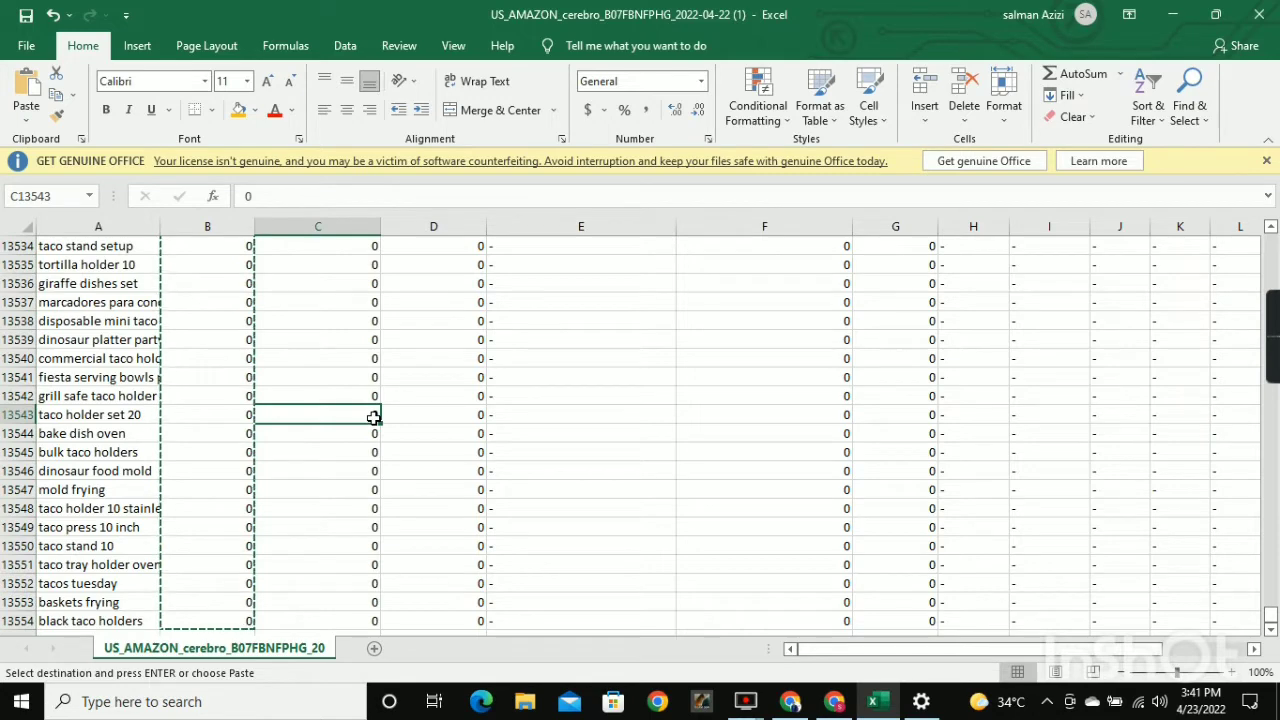
pyautogui.hotkey('ctrl', 'shift', 'Up')
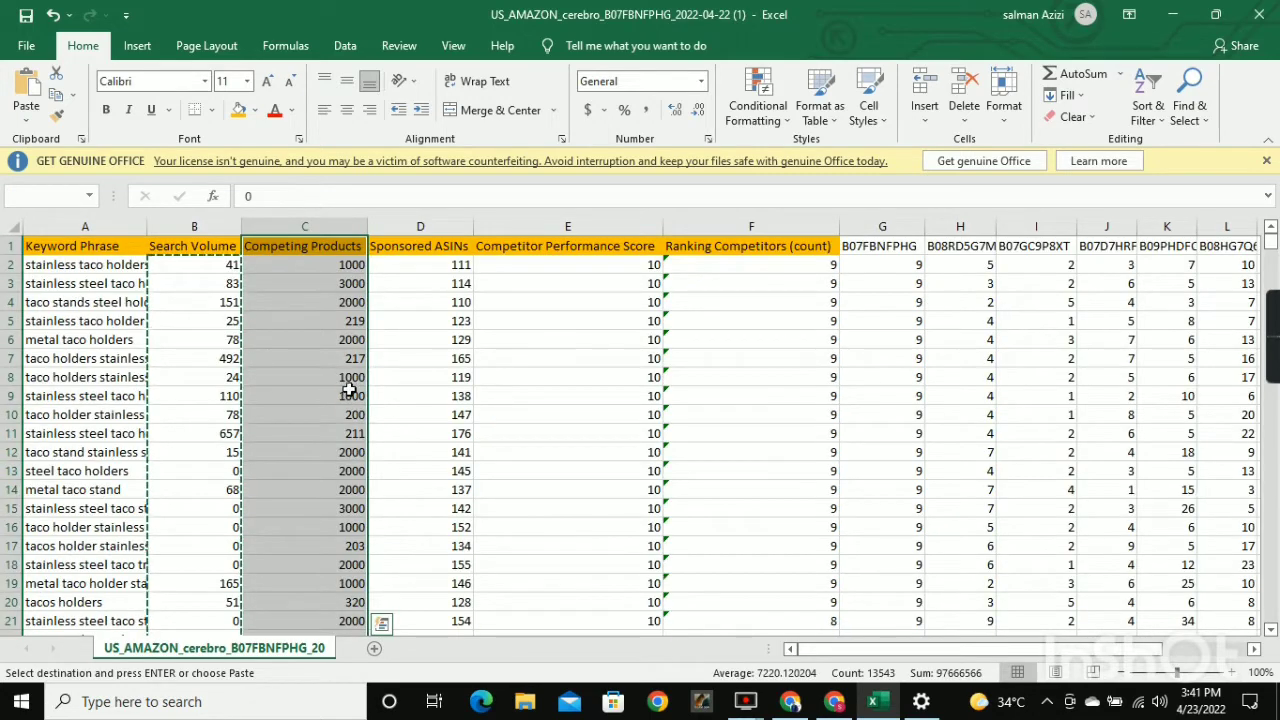
pyautogui.click(340, 280)
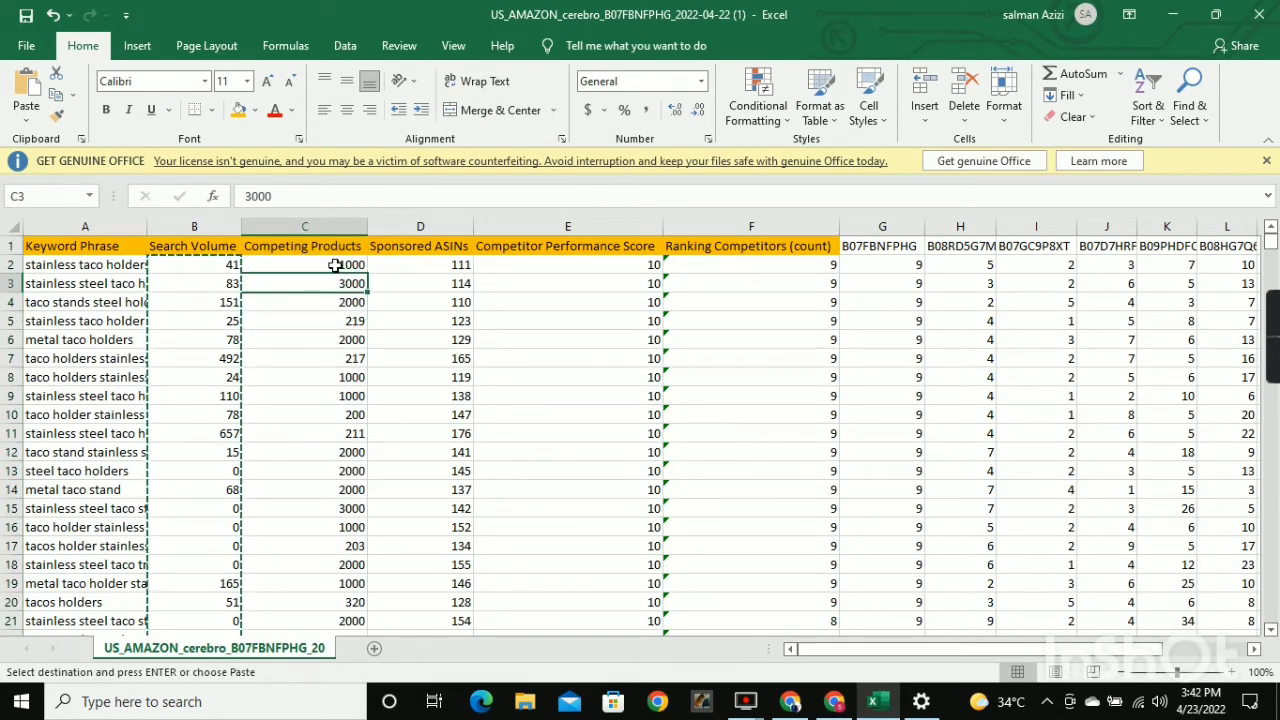
pyautogui.click(334, 265)
pyautogui.hotkey('ctrl', 'shift', 'Down')
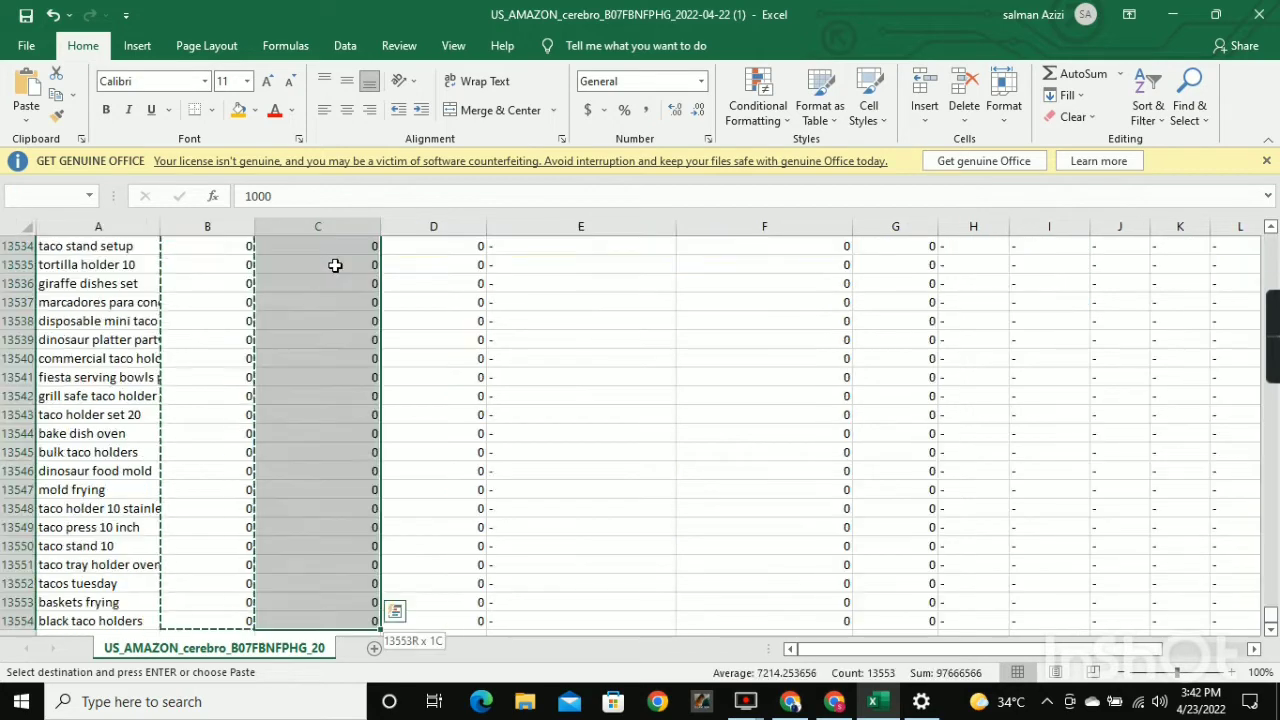
pyautogui.hotkey('ctrl', 'c')
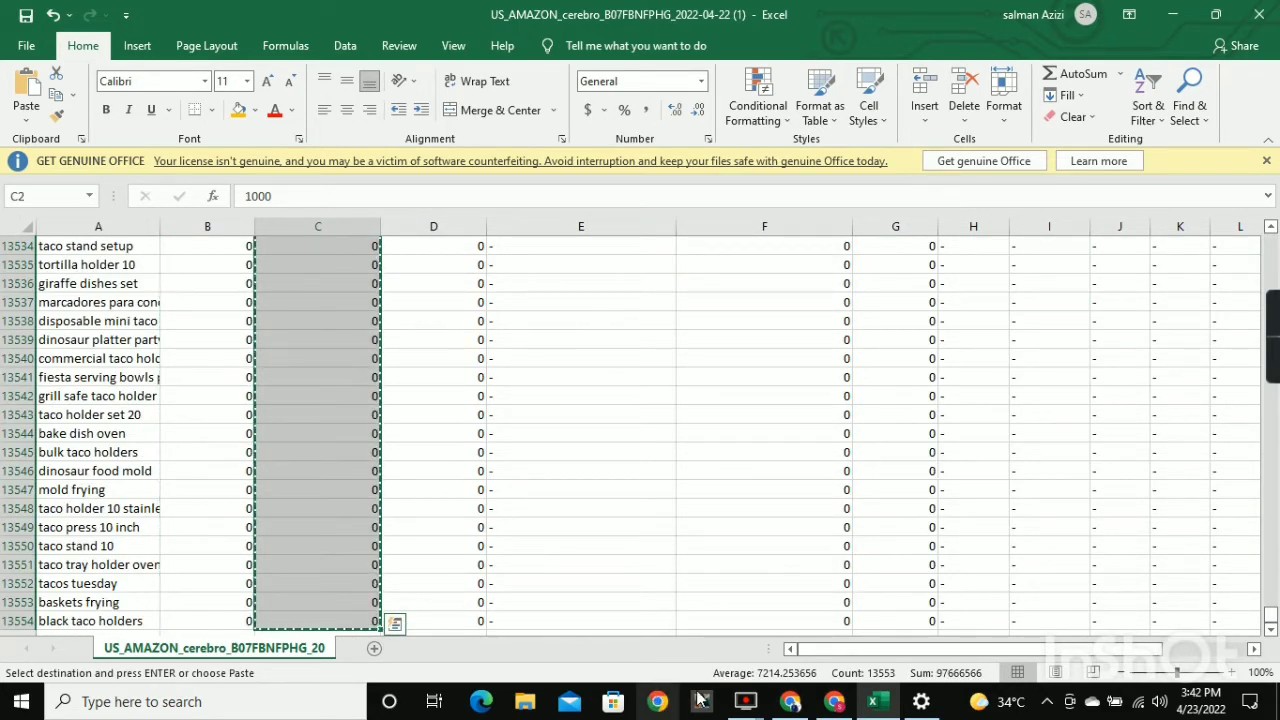
pyautogui.click(834, 701)
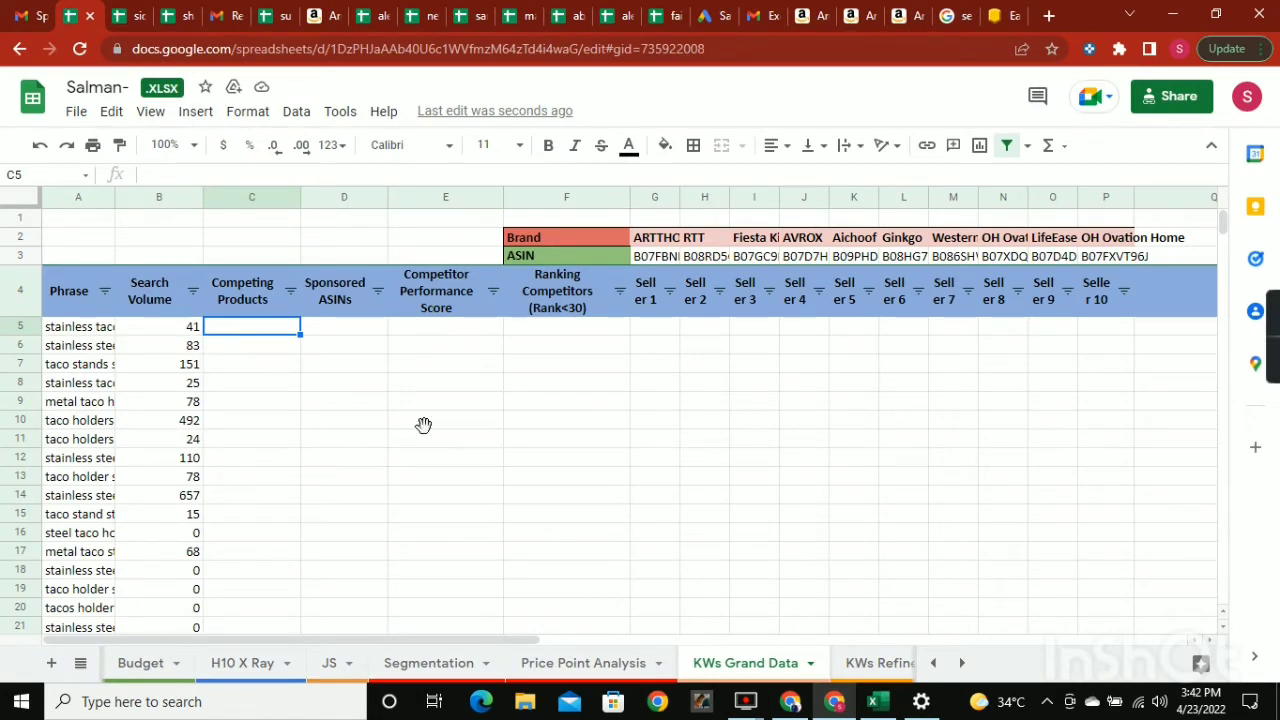
pyautogui.hotkey('ctrl', 'v')
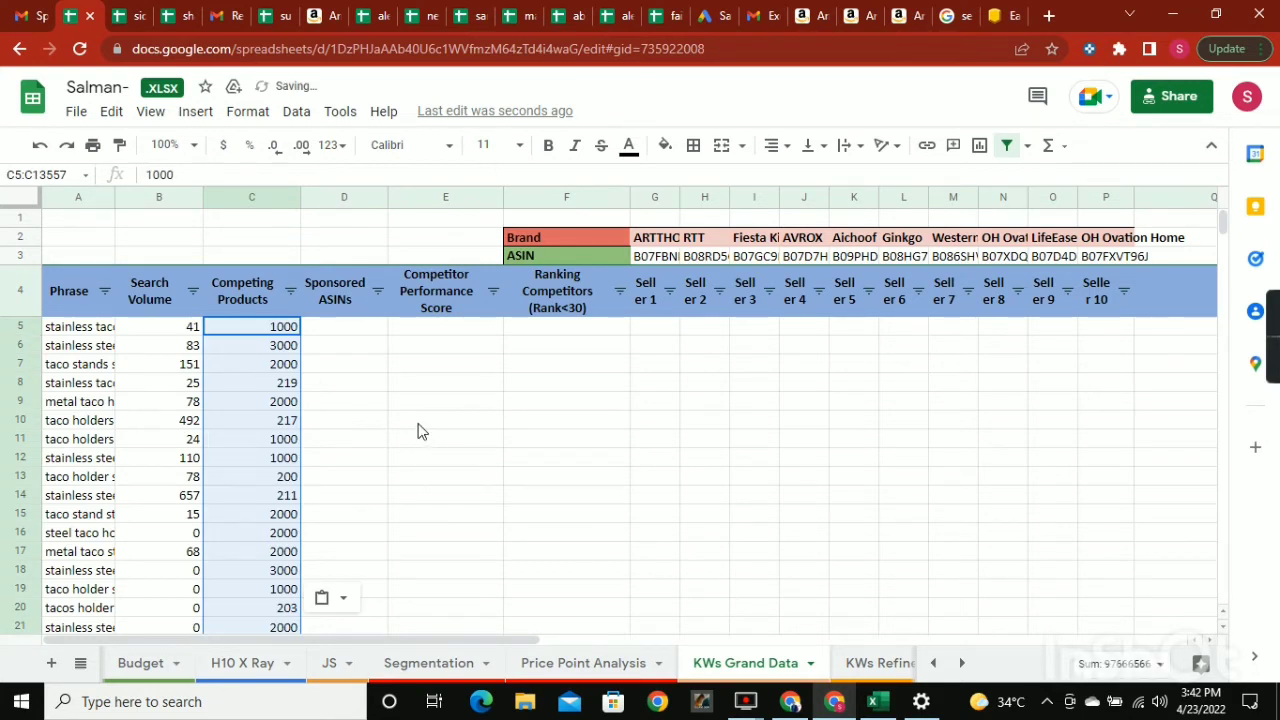
pyautogui.click(356, 330)
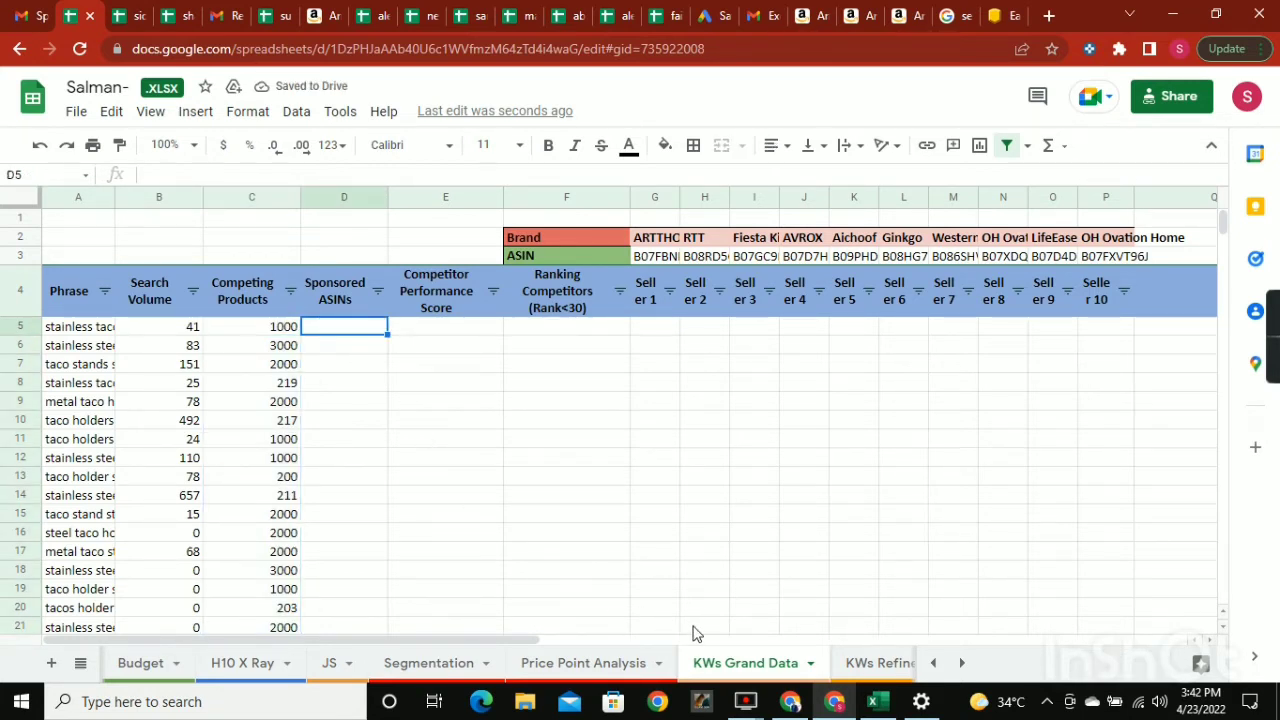
# Return to the Excel export and select the Sponsored ASINs column from row 13478 up to its header.
pyautogui.click(873, 703)
pyautogui.scroll(10, 506, 363)
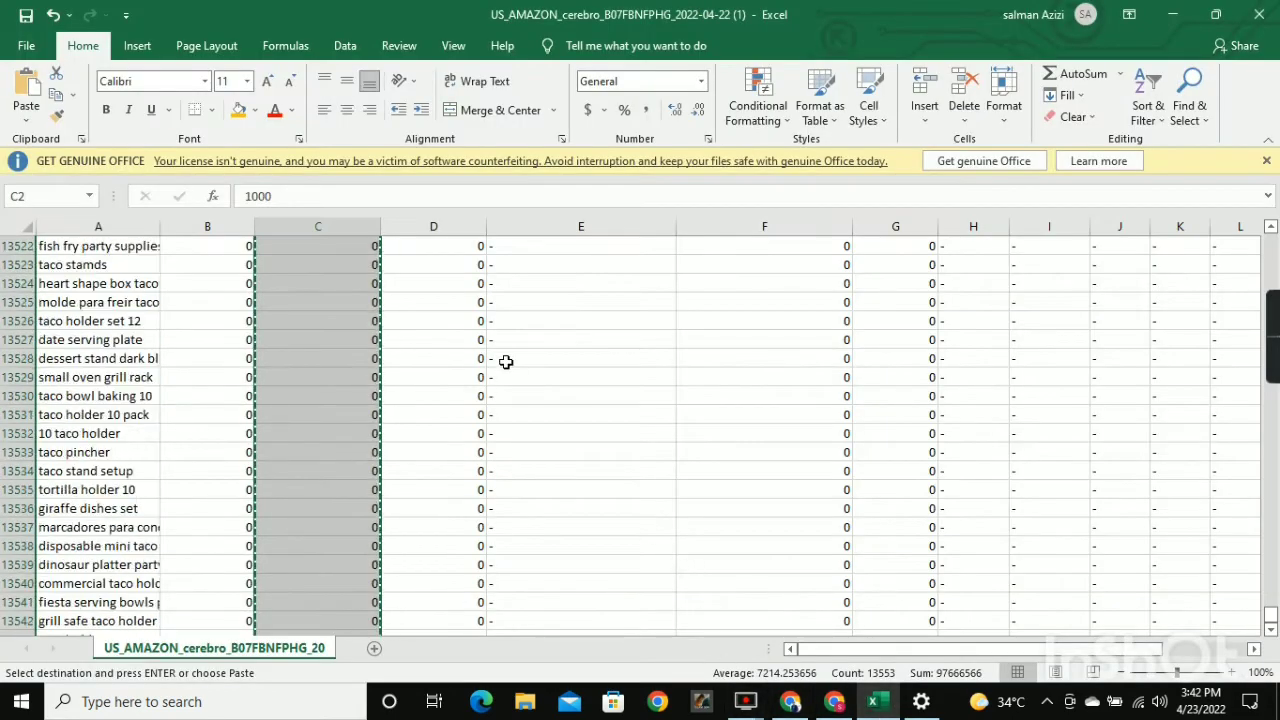
pyautogui.scroll(10, 483, 313)
pyautogui.click(459, 318)
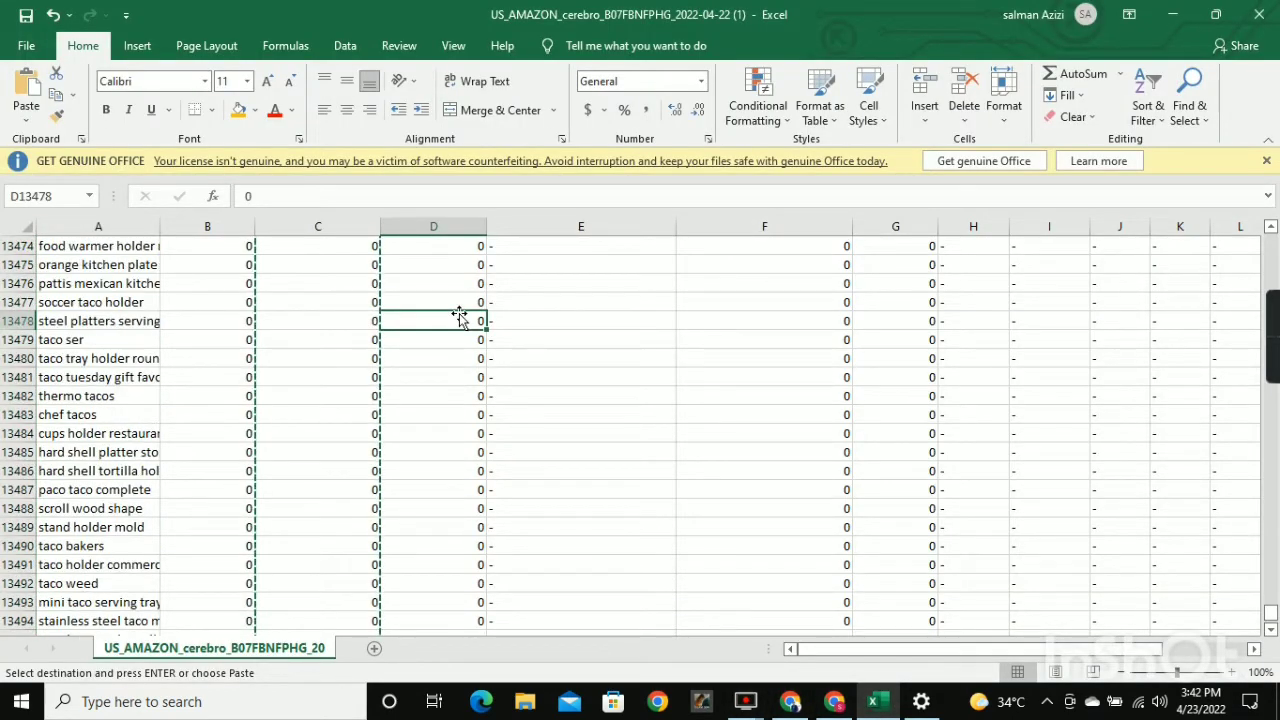
pyautogui.hotkey('ctrl', 'shift', 'Up')
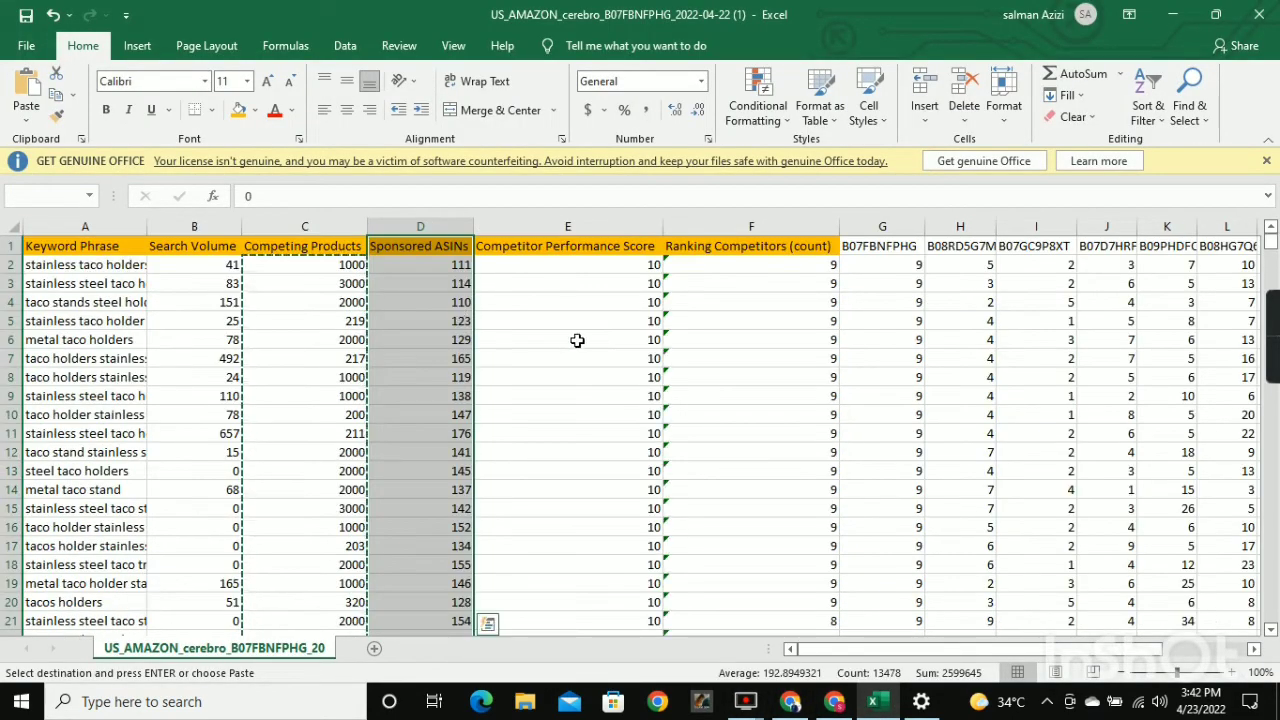
# Switch back to the KWs Grand Data sheet and review the pasted keyword and seller rank columns.
pyautogui.moveTo(1269, 350)
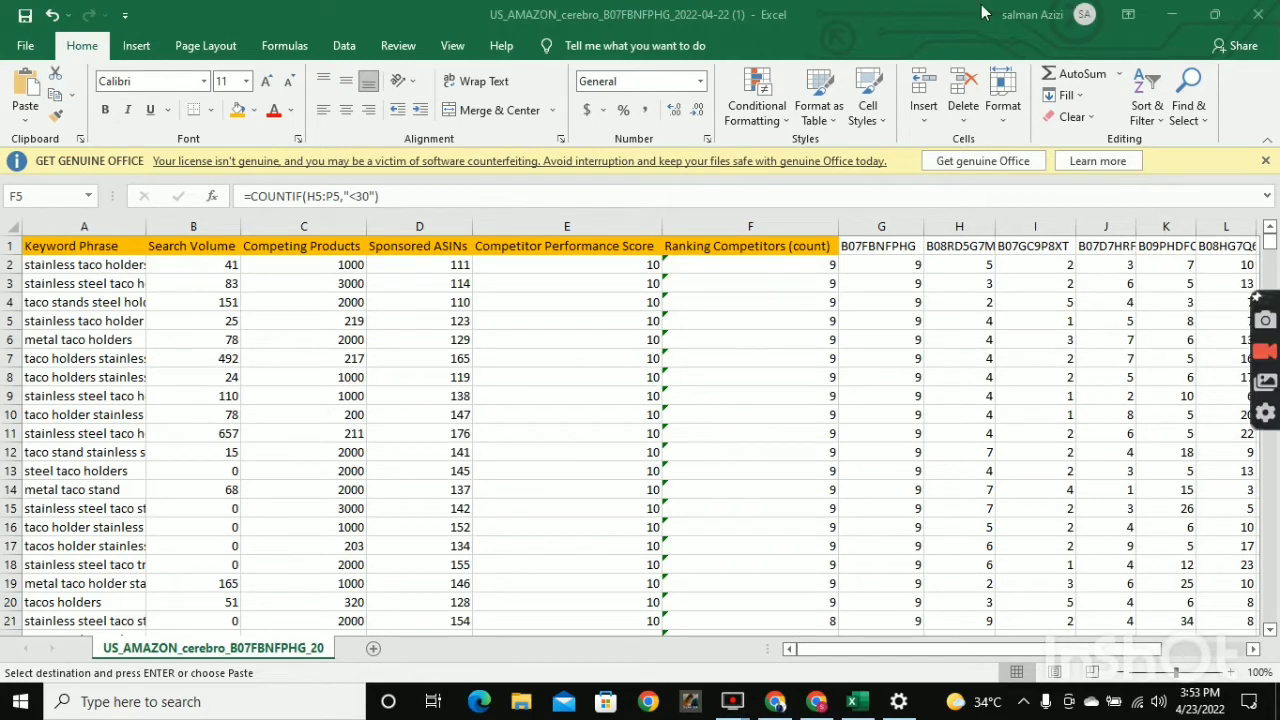
pyautogui.click(813, 707)
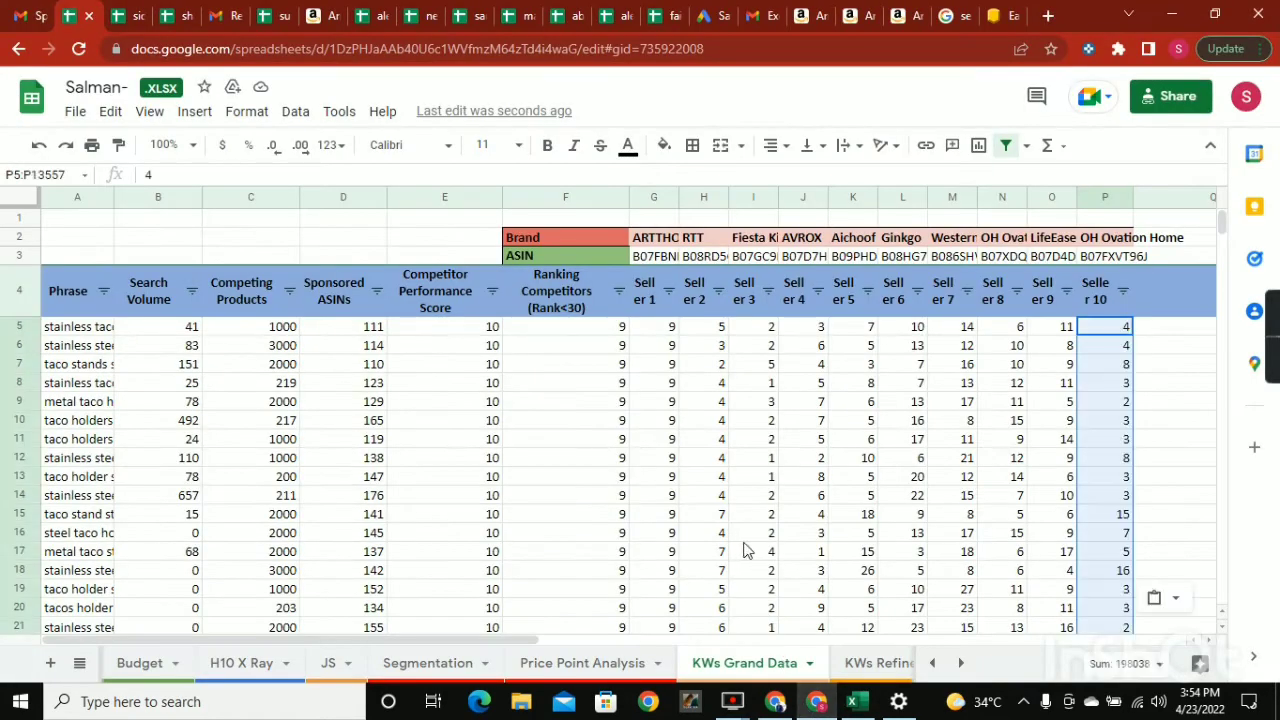
pyautogui.click(1148, 496)
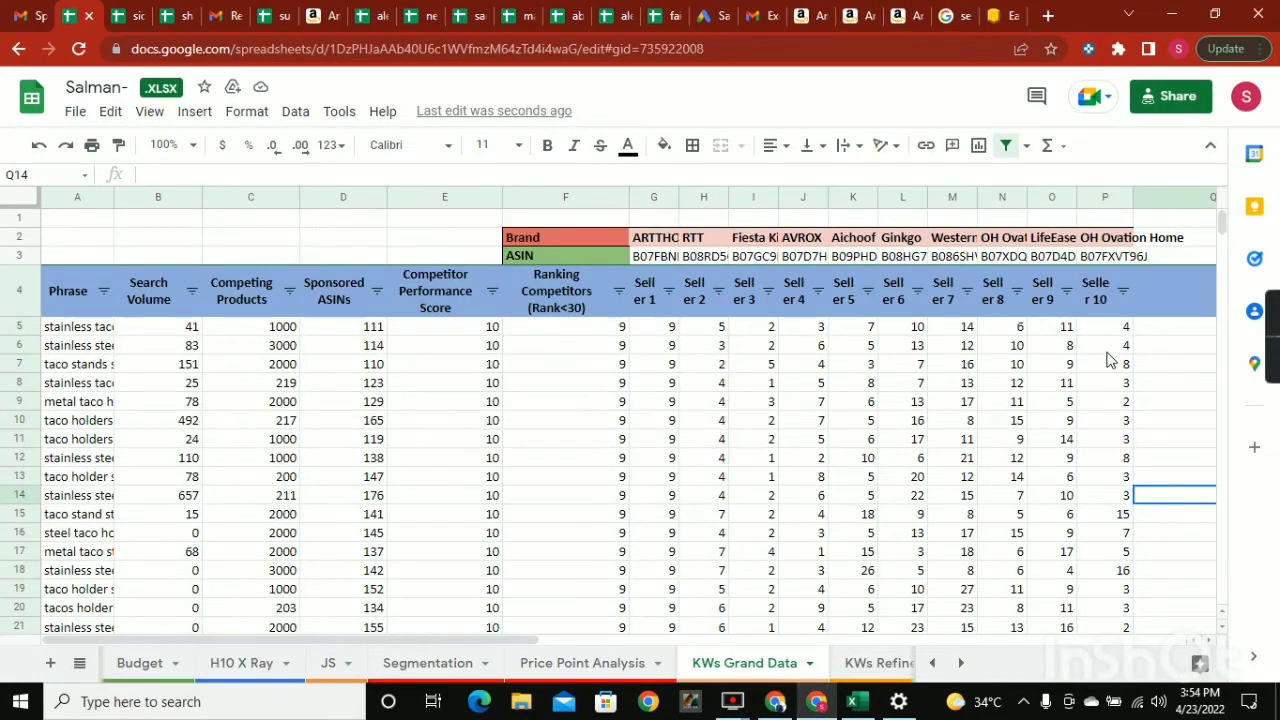
pyautogui.moveTo(404, 638); pyautogui.dragTo(230, 640)
pyautogui.scroll(-2, 141, 350)
pyautogui.scroll(2, 141, 349)
# Examine the Ranking Competitors (Rank<30) values in the first rows of KWs Grand Data.
pyautogui.click(605, 328)
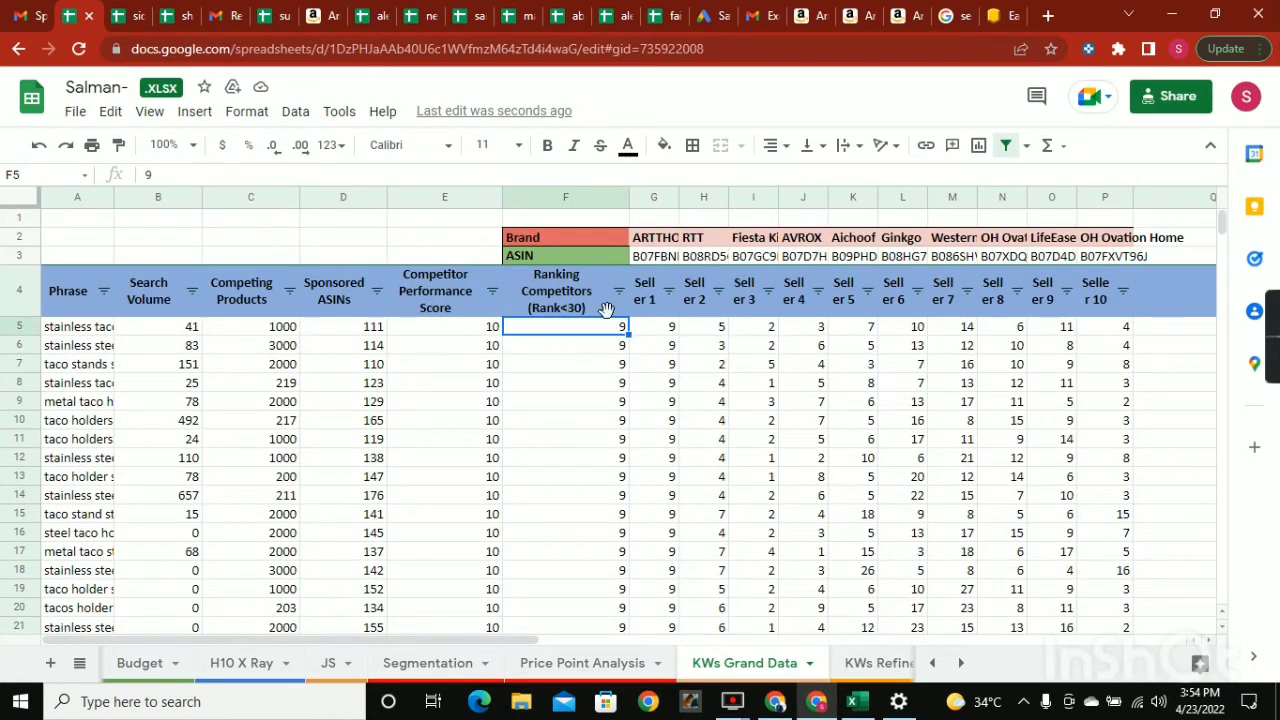
pyautogui.click(618, 291)
pyautogui.click(705, 364)
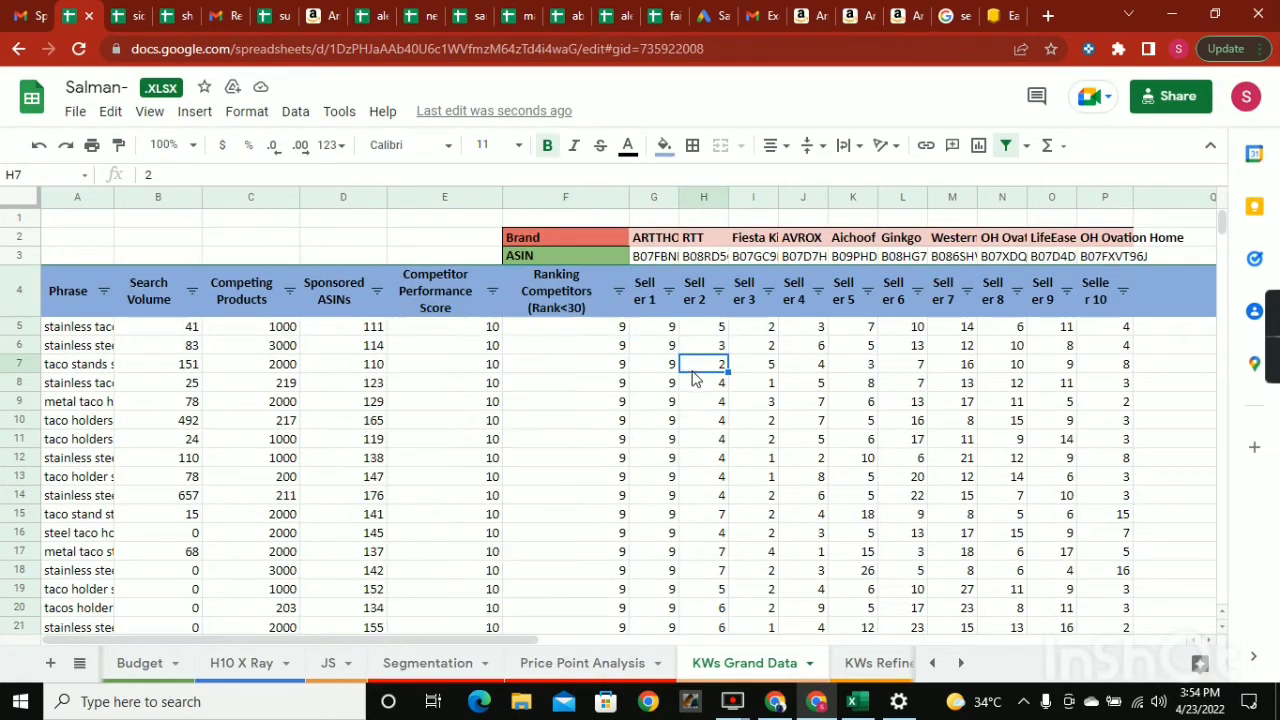
pyautogui.click(600, 328)
pyautogui.click(607, 346)
pyautogui.click(611, 364)
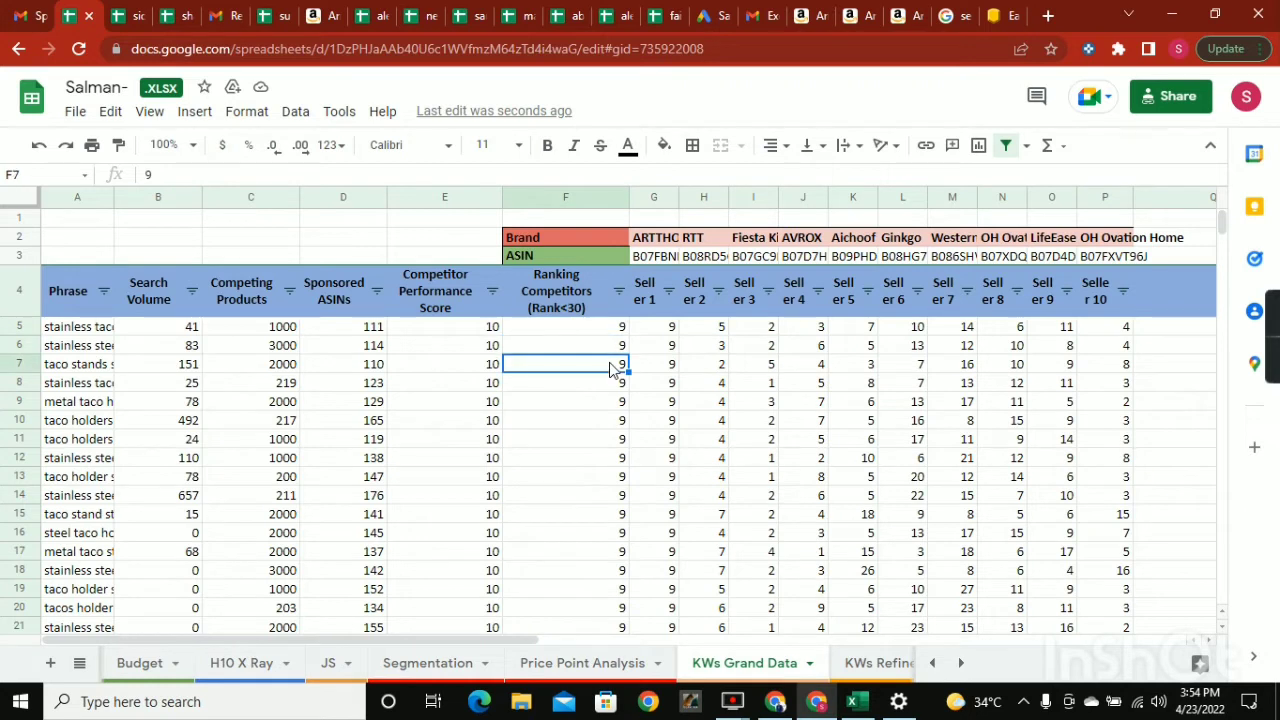
pyautogui.click(605, 402)
pyautogui.click(603, 441)
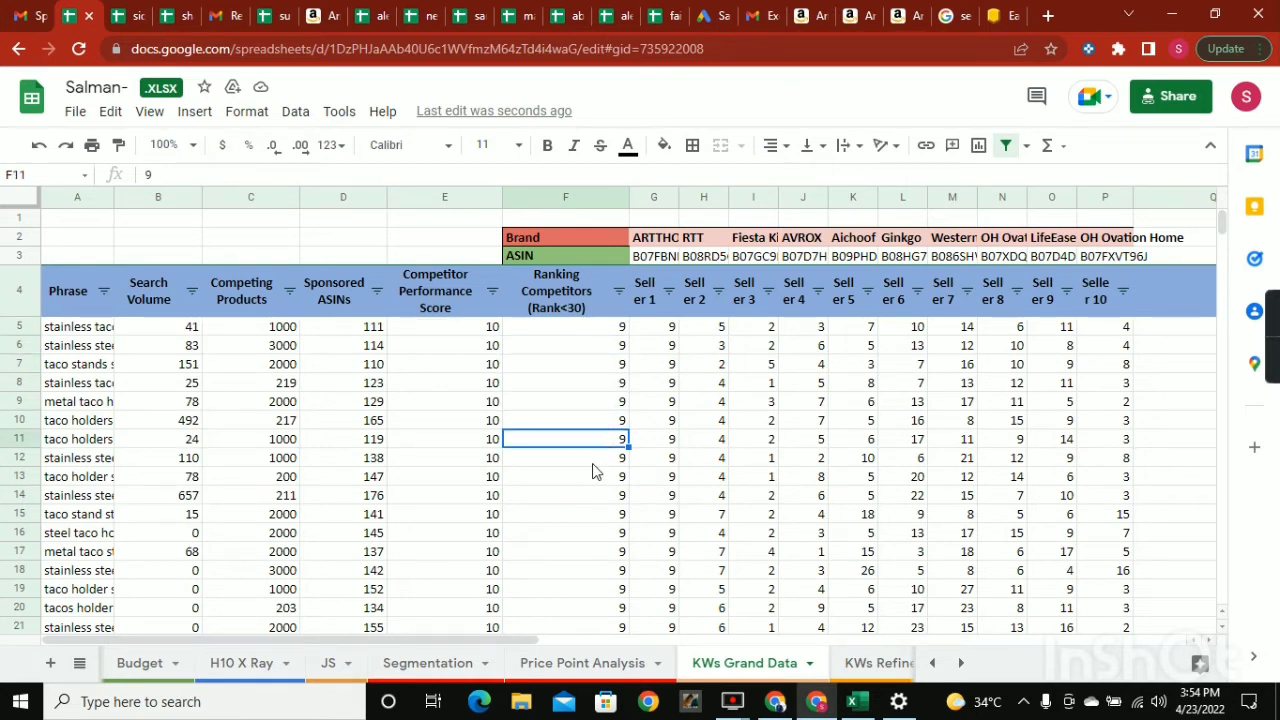
pyautogui.click(597, 465)
pyautogui.click(594, 382)
pyautogui.click(597, 333)
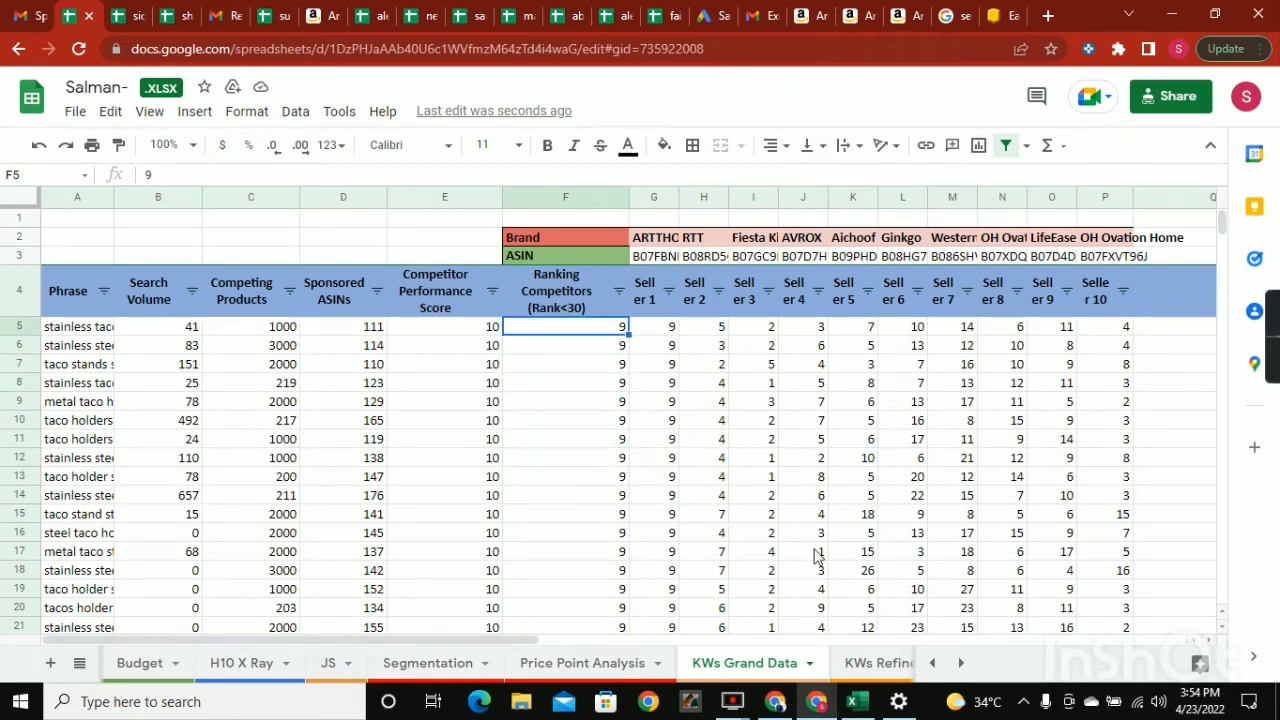
# Check the Ranking Competitors, Competitor Performance Score and Search Volume header criteria in the KWs Refined Data sheet.
pyautogui.click(864, 663)
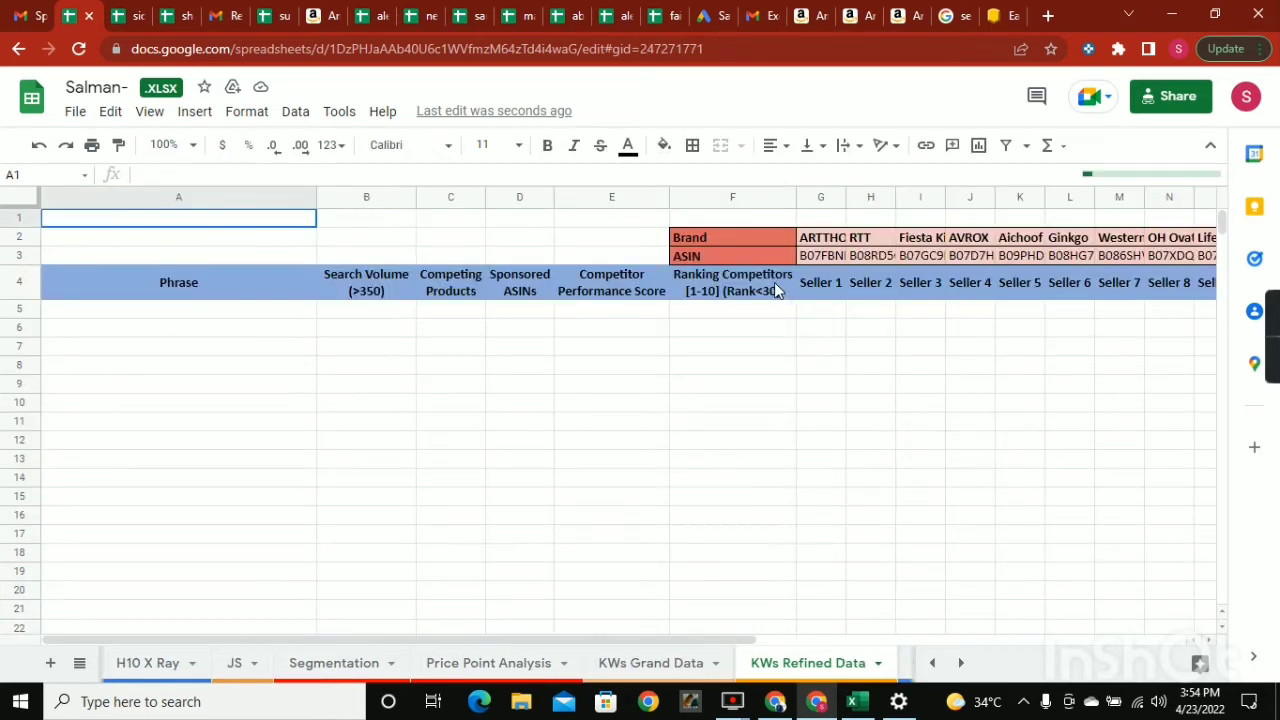
pyautogui.click(750, 289)
pyautogui.click(588, 292)
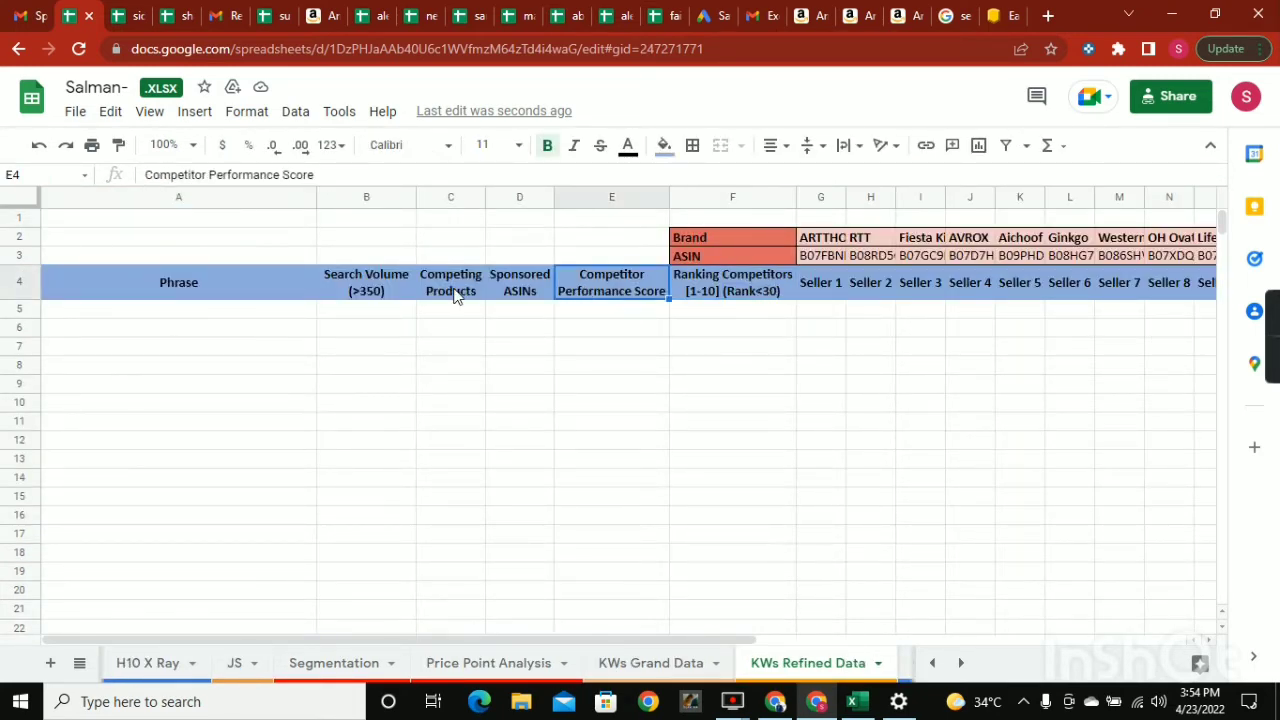
pyautogui.click(352, 292)
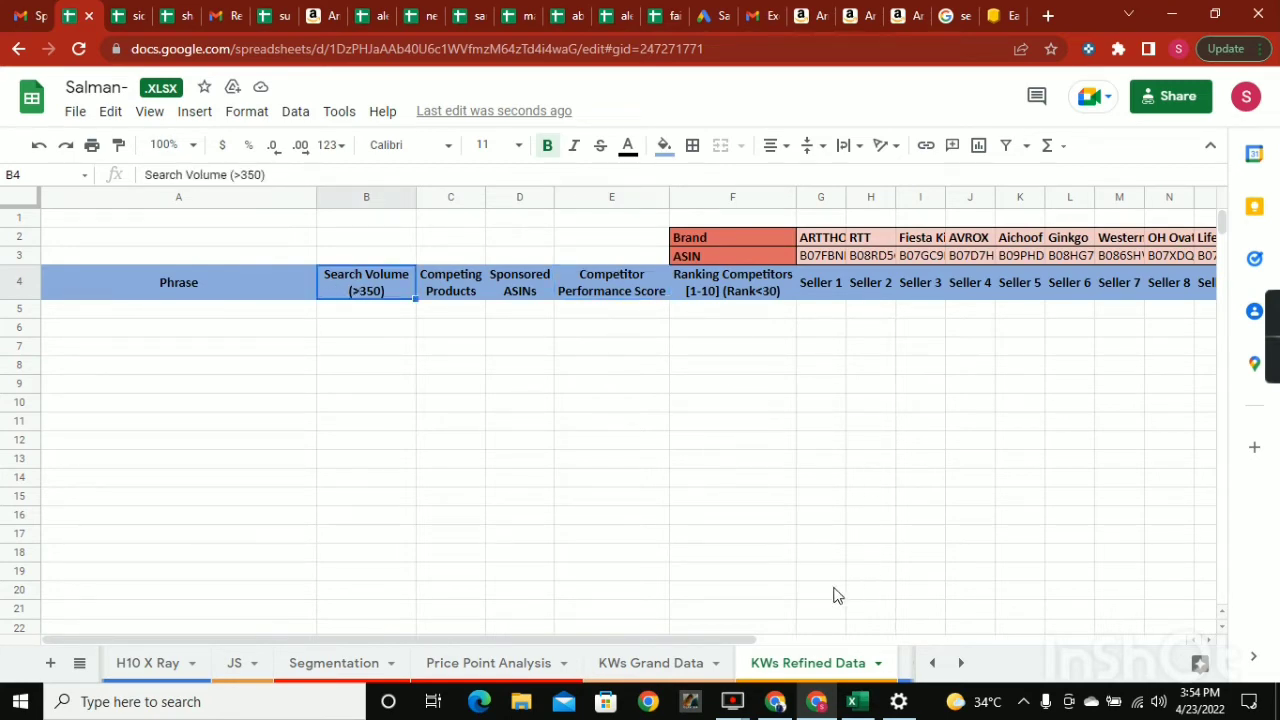
# Filter the Ranking Competitors column of KWs Grand Data by values, excluding 0, 1, 2 and 3.
pyautogui.click(677, 663)
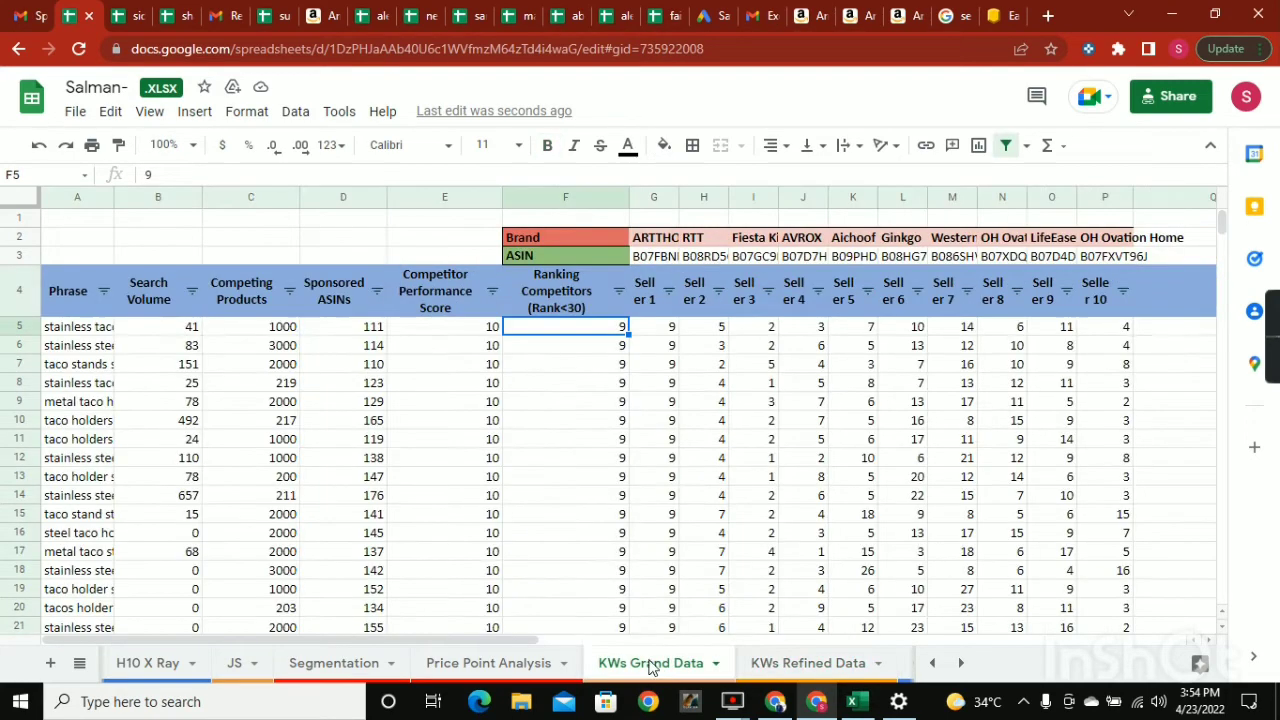
pyautogui.click(612, 278)
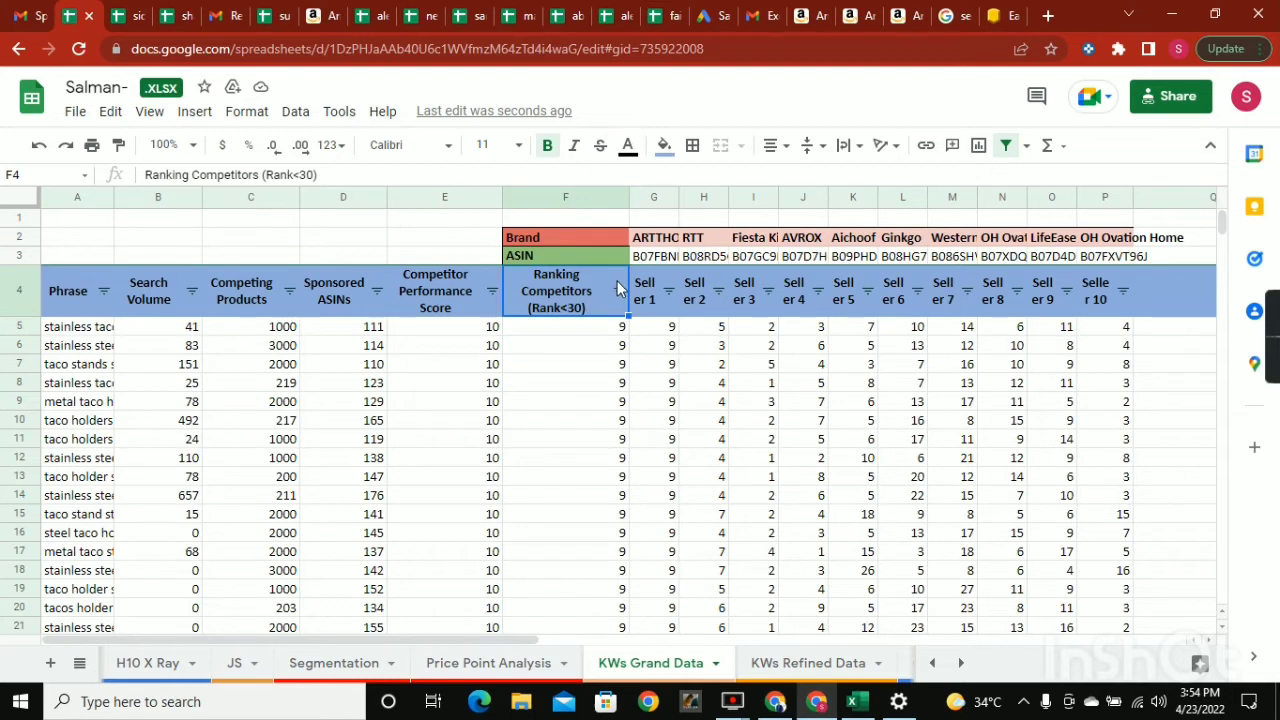
pyautogui.click(619, 290)
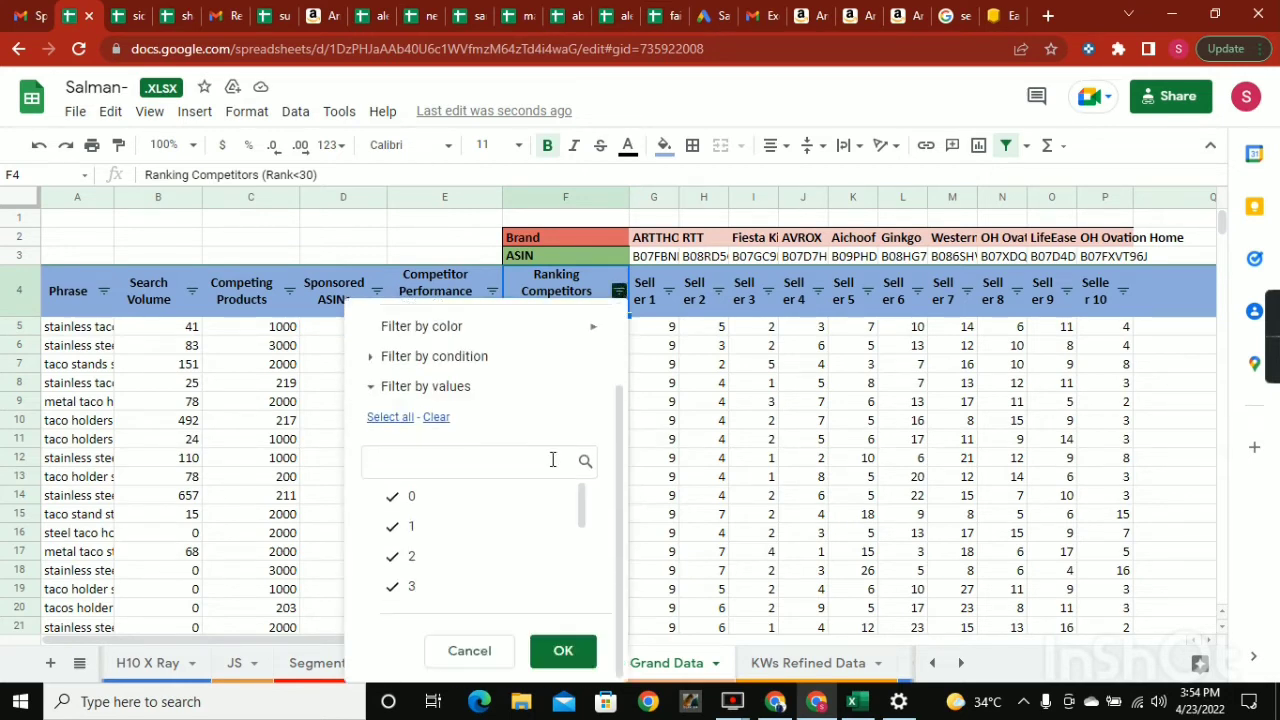
pyautogui.scroll(-2, 545, 525)
pyautogui.scroll(4, 557, 543)
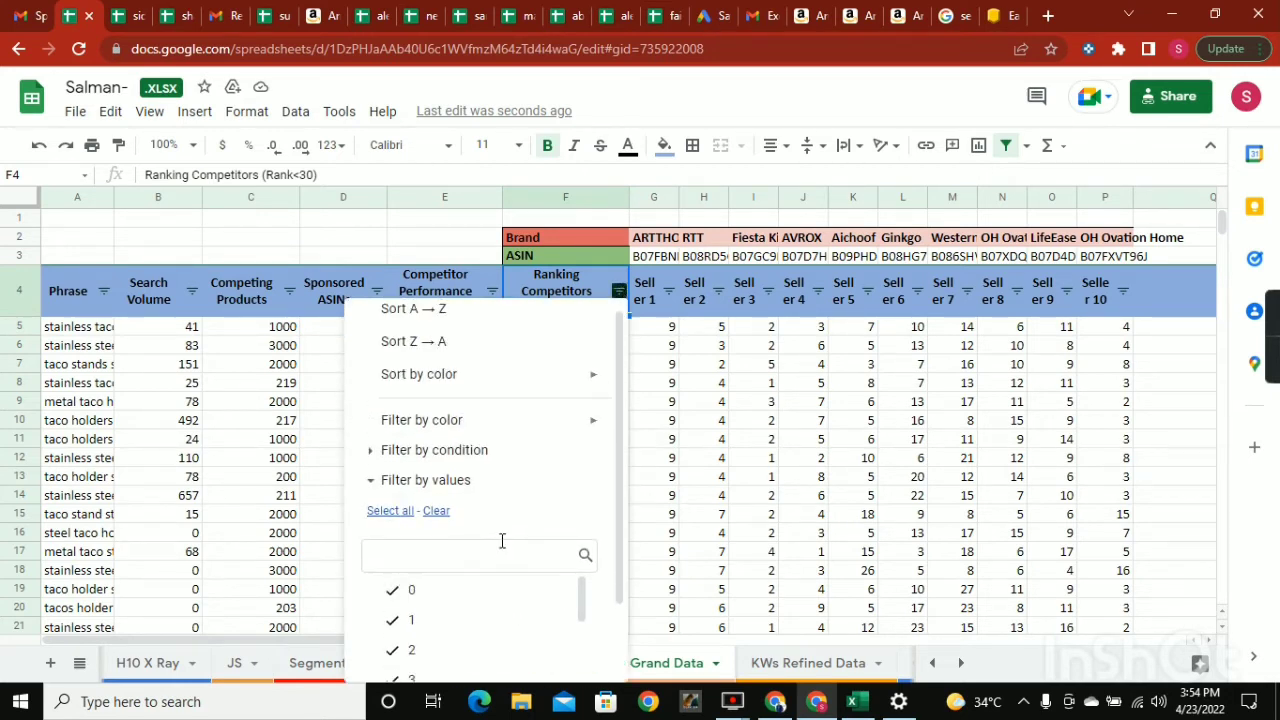
pyautogui.click(490, 565)
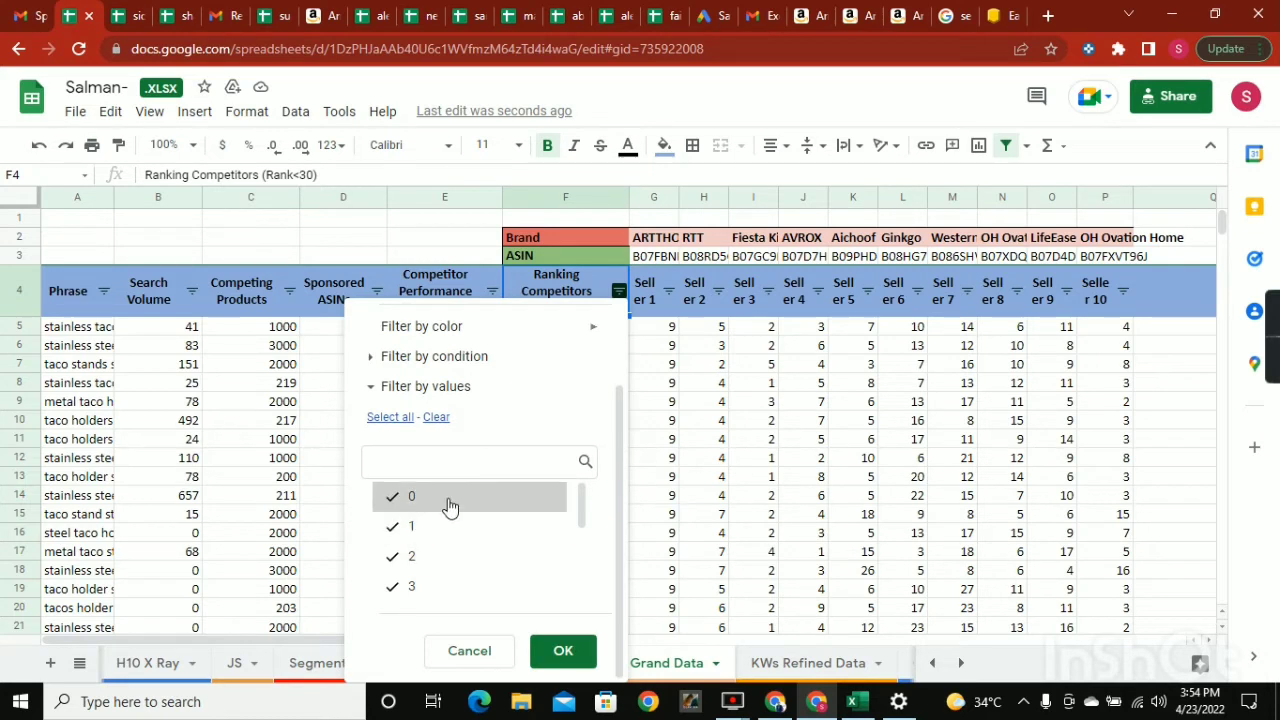
pyautogui.click(447, 498)
pyautogui.click(428, 540)
pyautogui.click(445, 558)
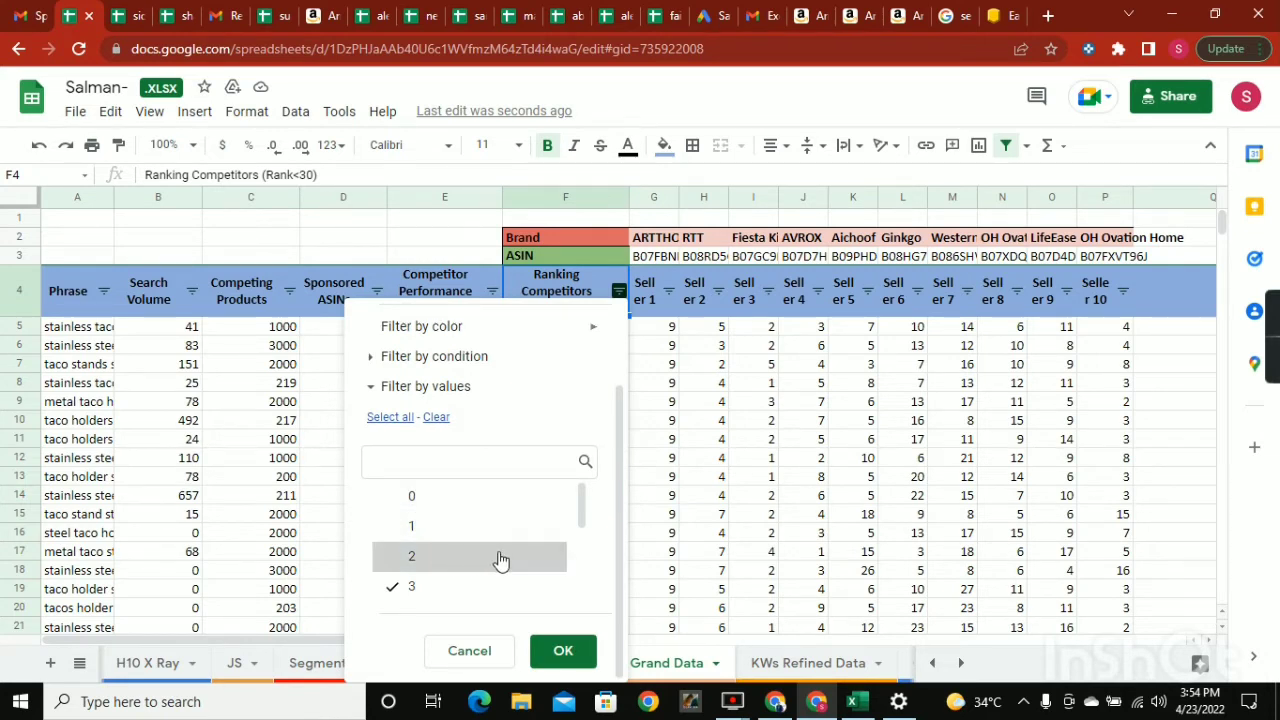
pyautogui.scroll(-1, 505, 555)
pyautogui.click(476, 496)
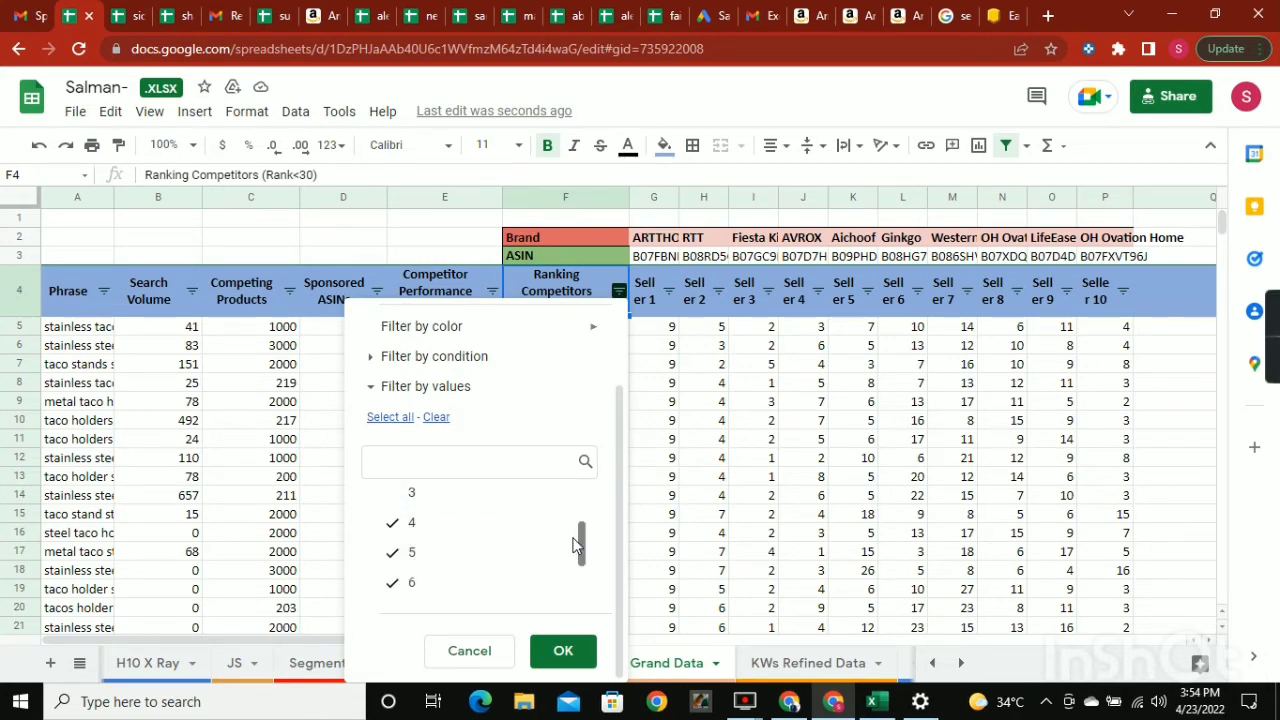
pyautogui.scroll(-2, 536, 540)
pyautogui.click(575, 651)
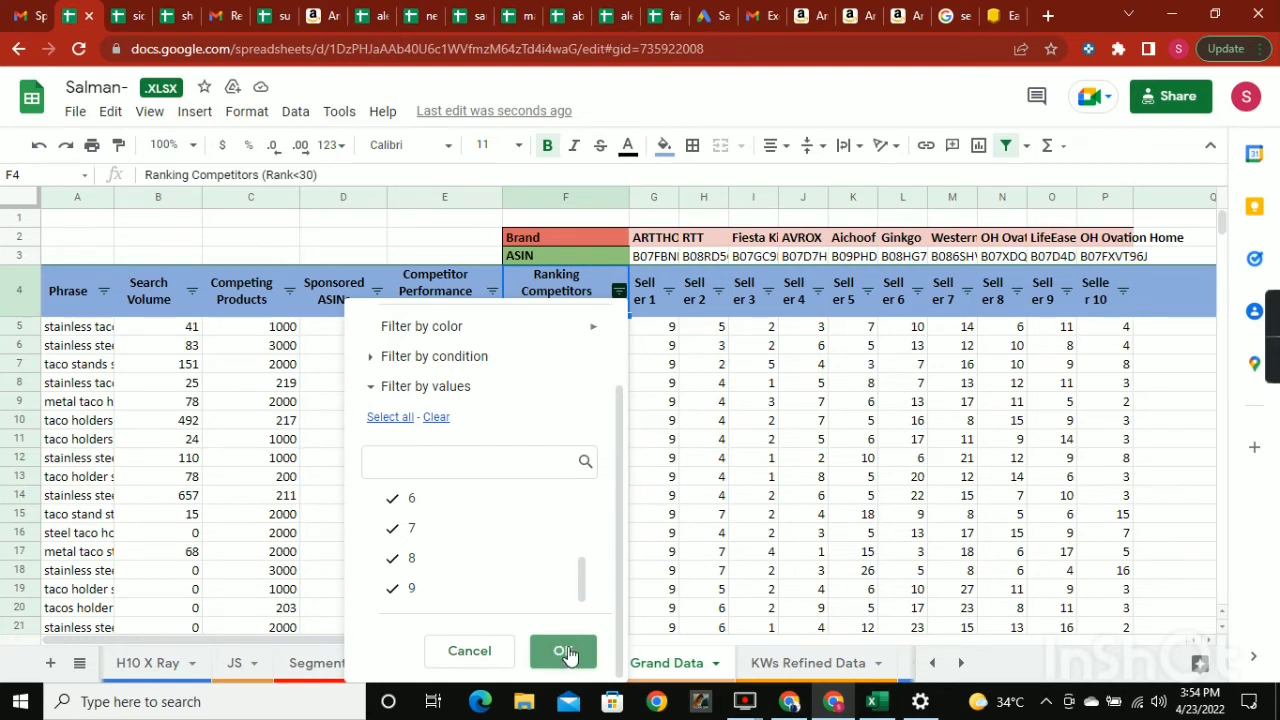
pyautogui.click(566, 654)
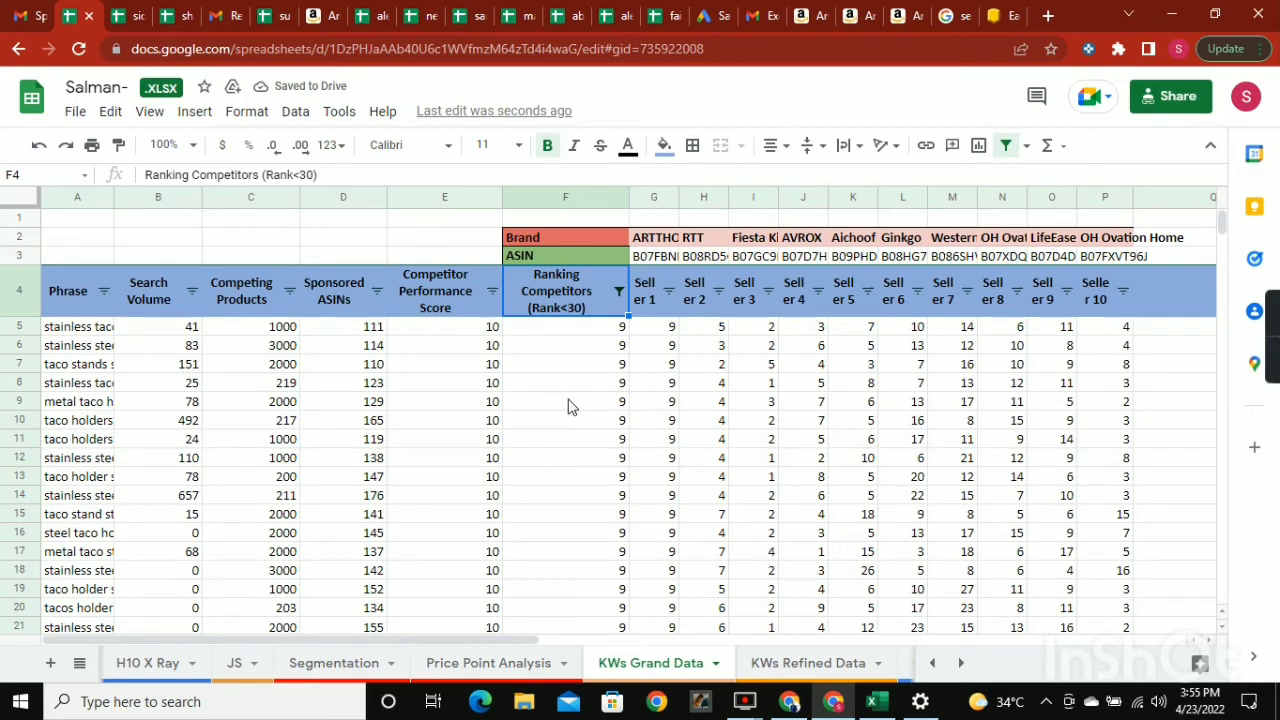
# Select the filtered Ranking Competitors values from F5 down to F812 and inspect the last remaining rows.
pyautogui.click(588, 336)
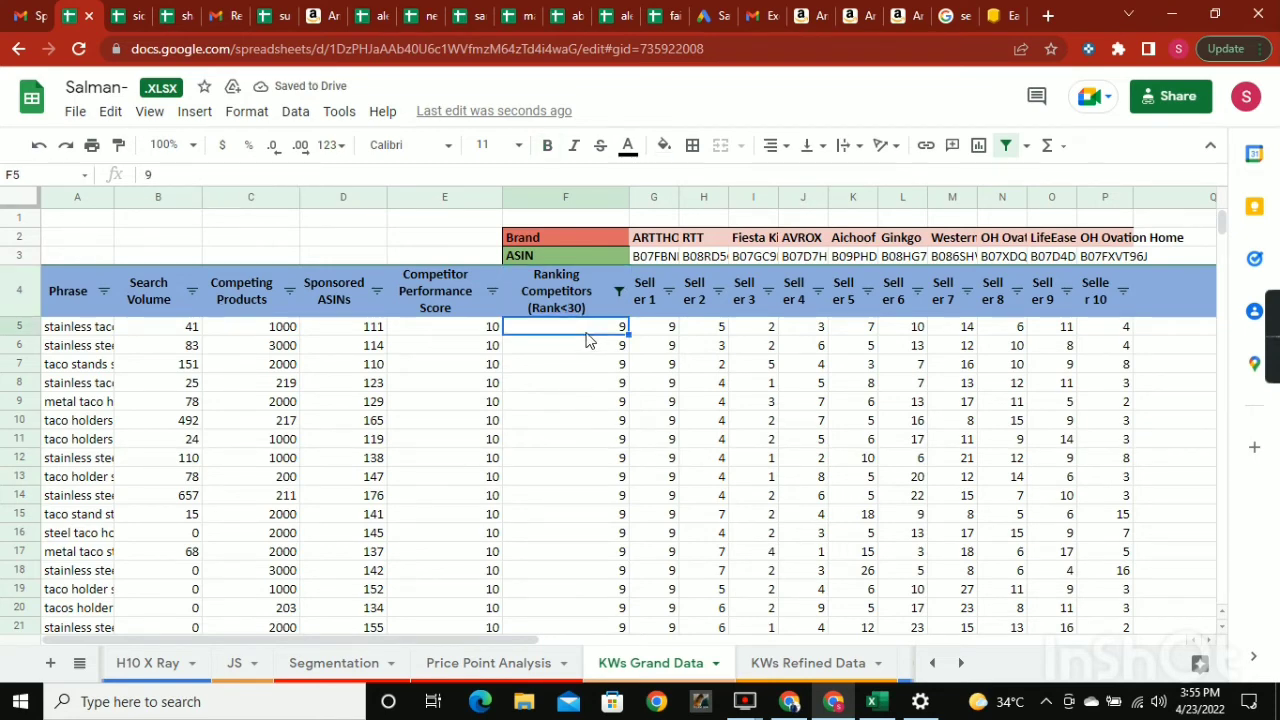
pyautogui.hotkey('ctrl', 'shift', 'Down')
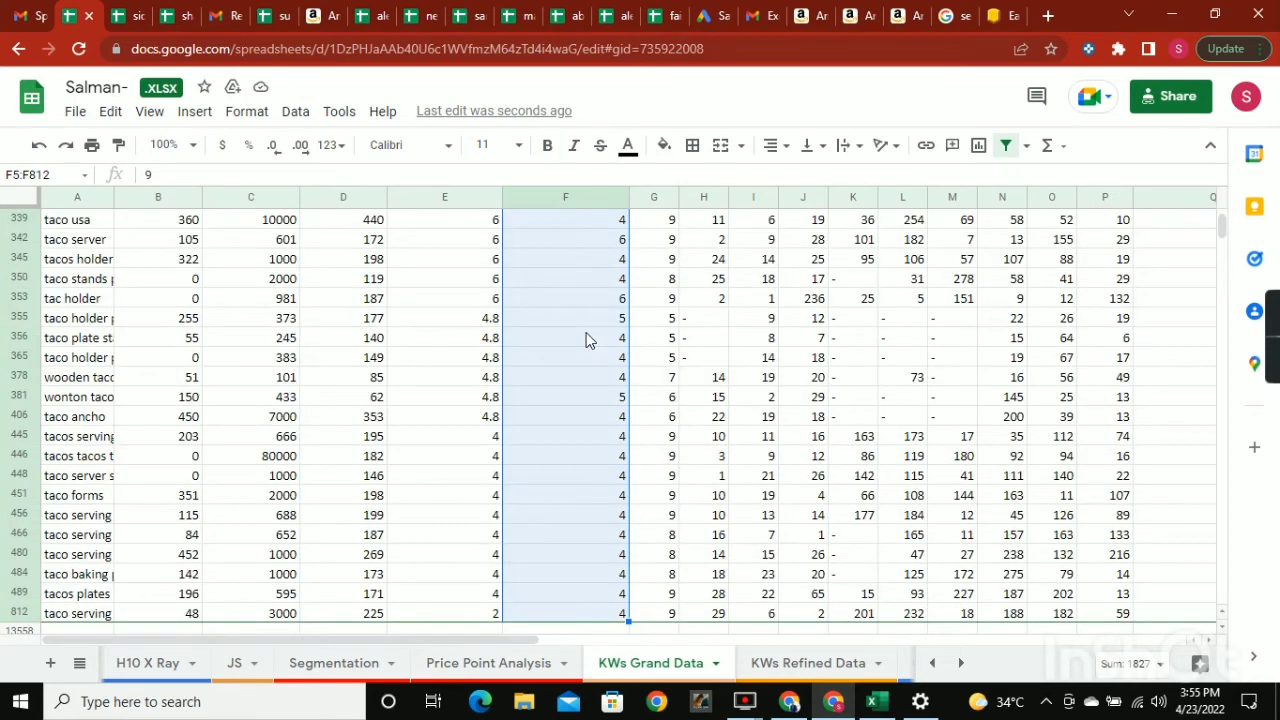
pyautogui.click(562, 598)
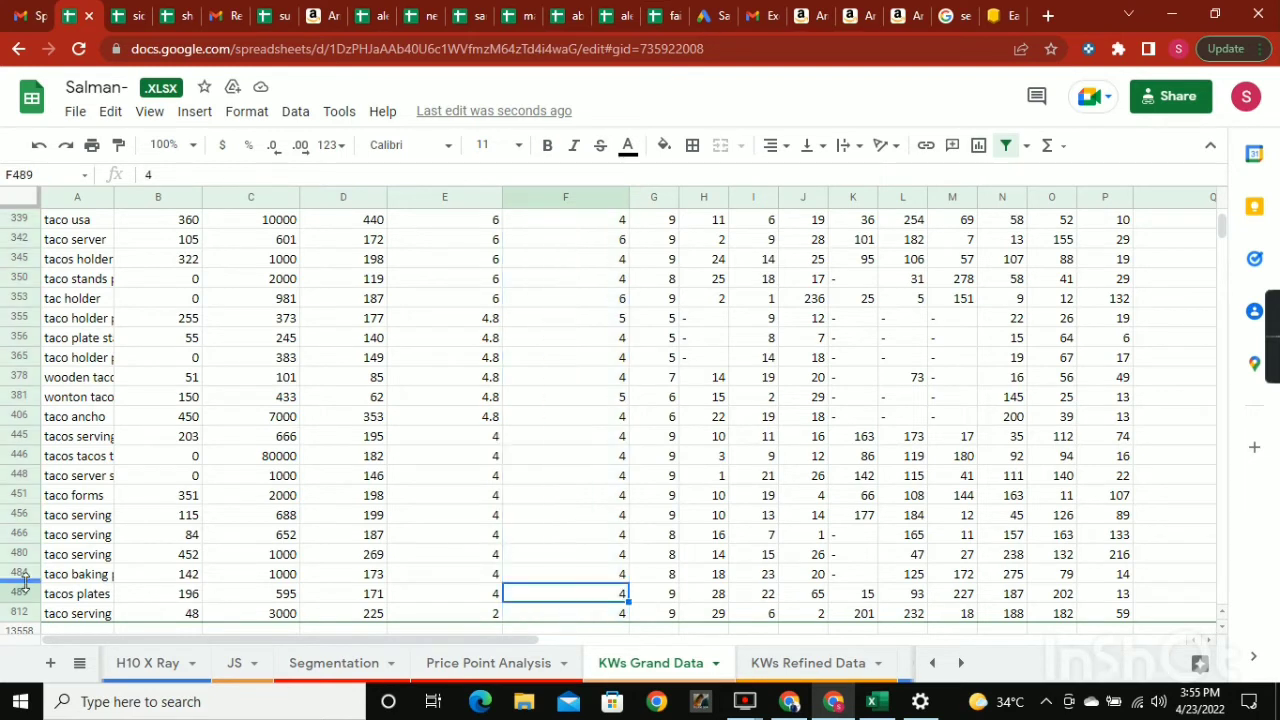
# Inspect the last filtered rows of KWs Grand Data and return to the first Ranking Competitors value in F5.
pyautogui.click(22, 613)
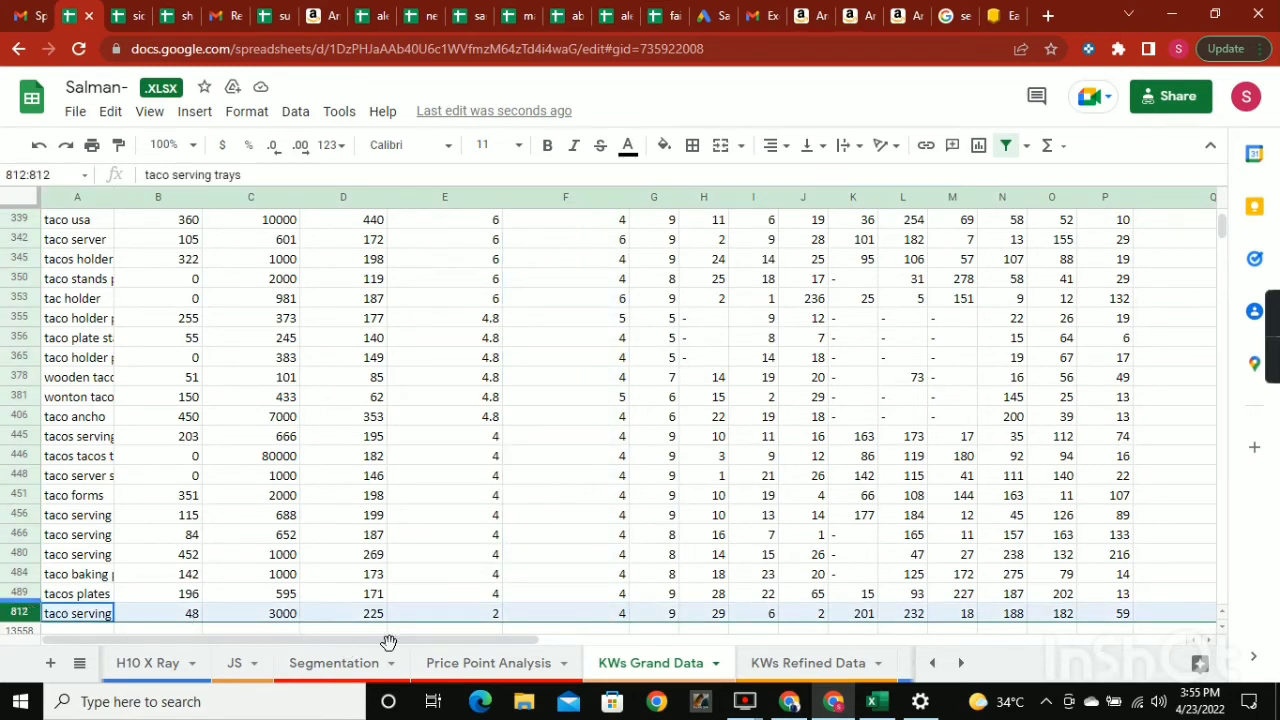
pyautogui.click(577, 597)
pyautogui.scroll(3, 580, 585)
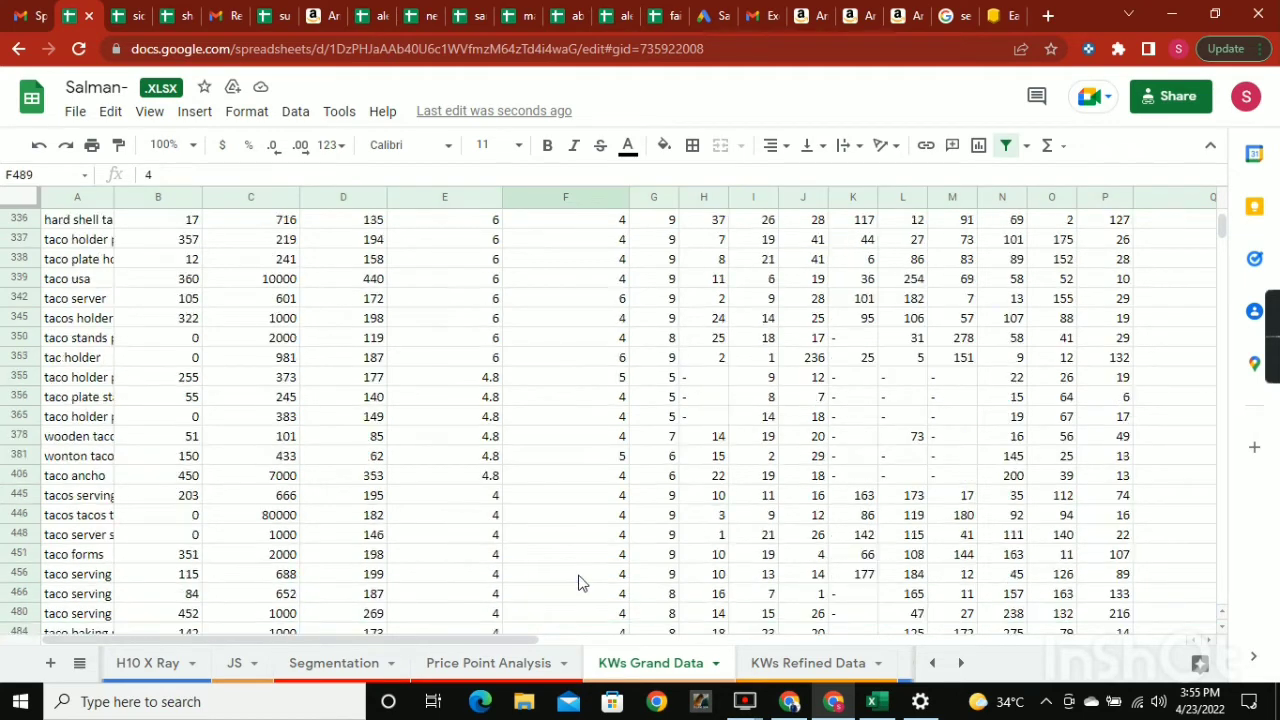
pyautogui.click(583, 575)
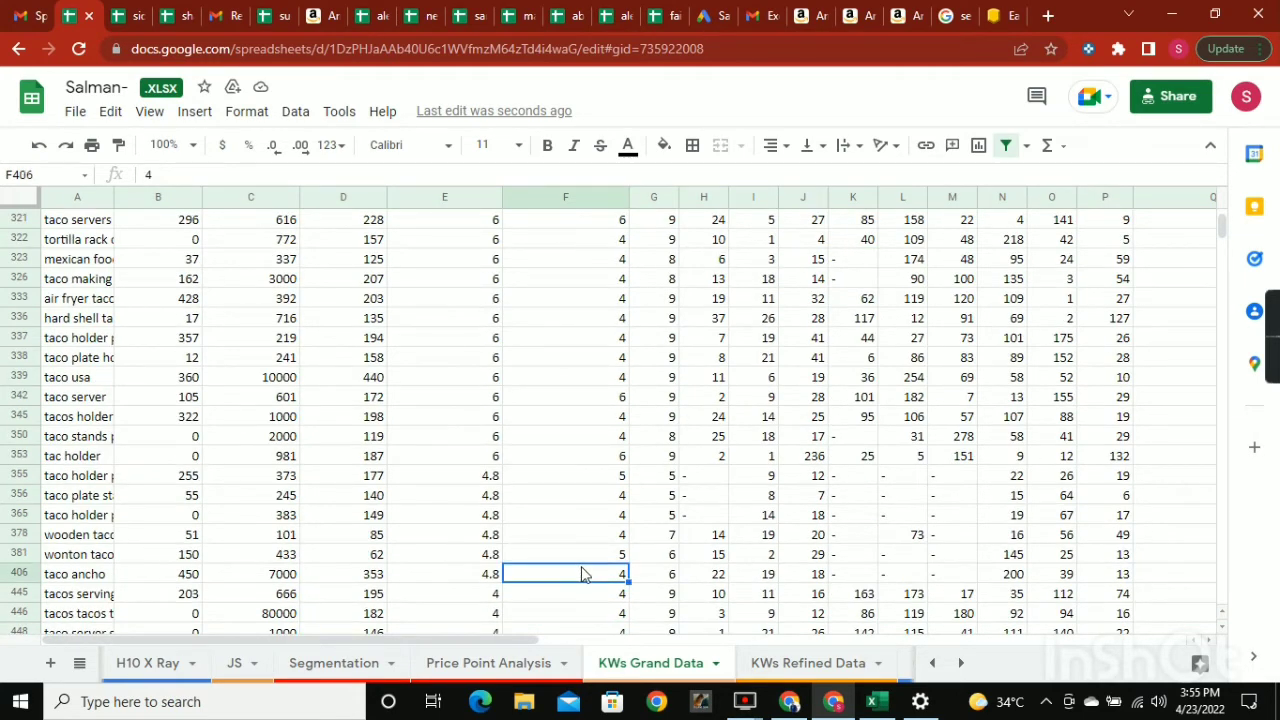
pyautogui.hotkey('ctrl', 'shift', 'Up')
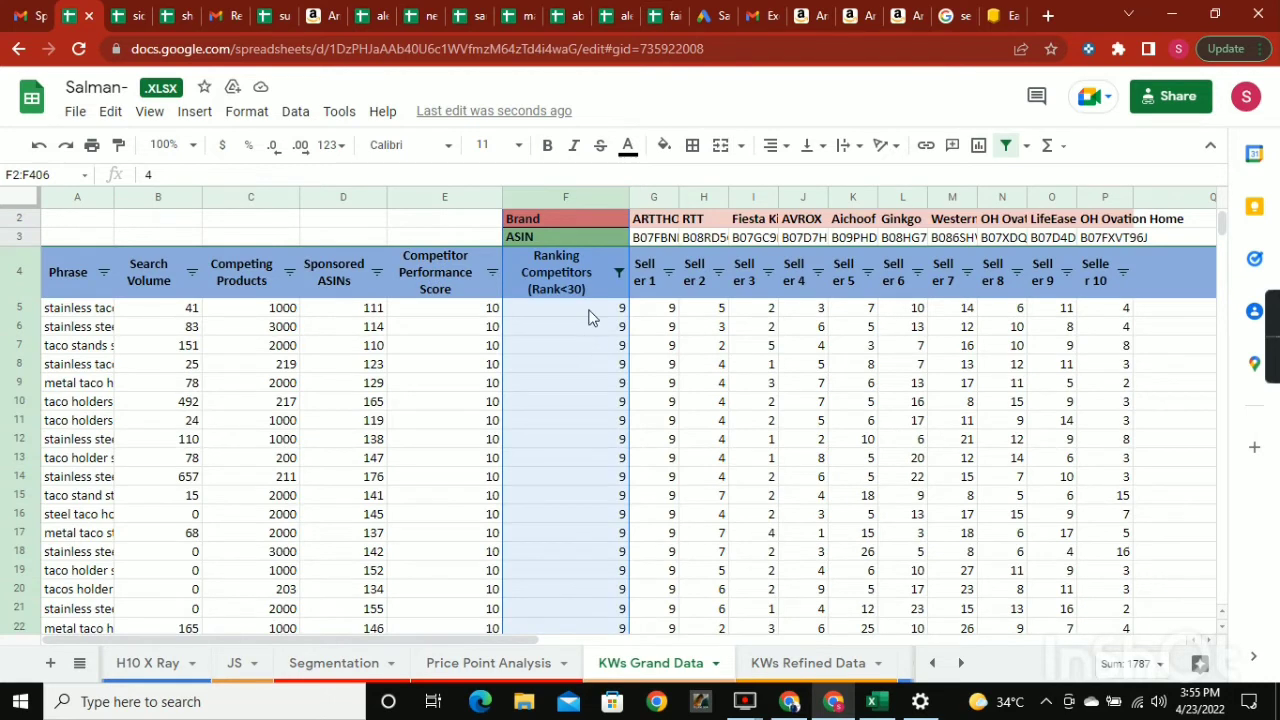
pyautogui.click(597, 309)
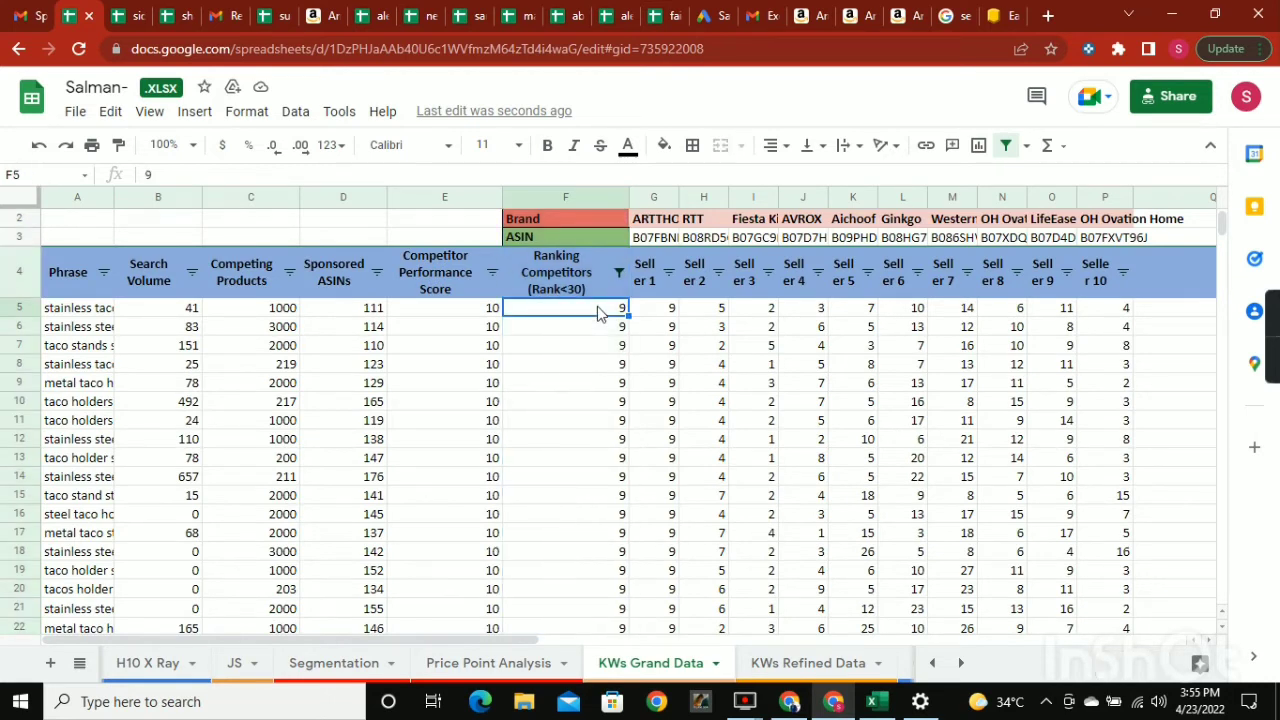
# Compare the Search Volume values in KWs Grand Data with the Search Volume header criterion in KWs Refined Data.
pyautogui.click(167, 316)
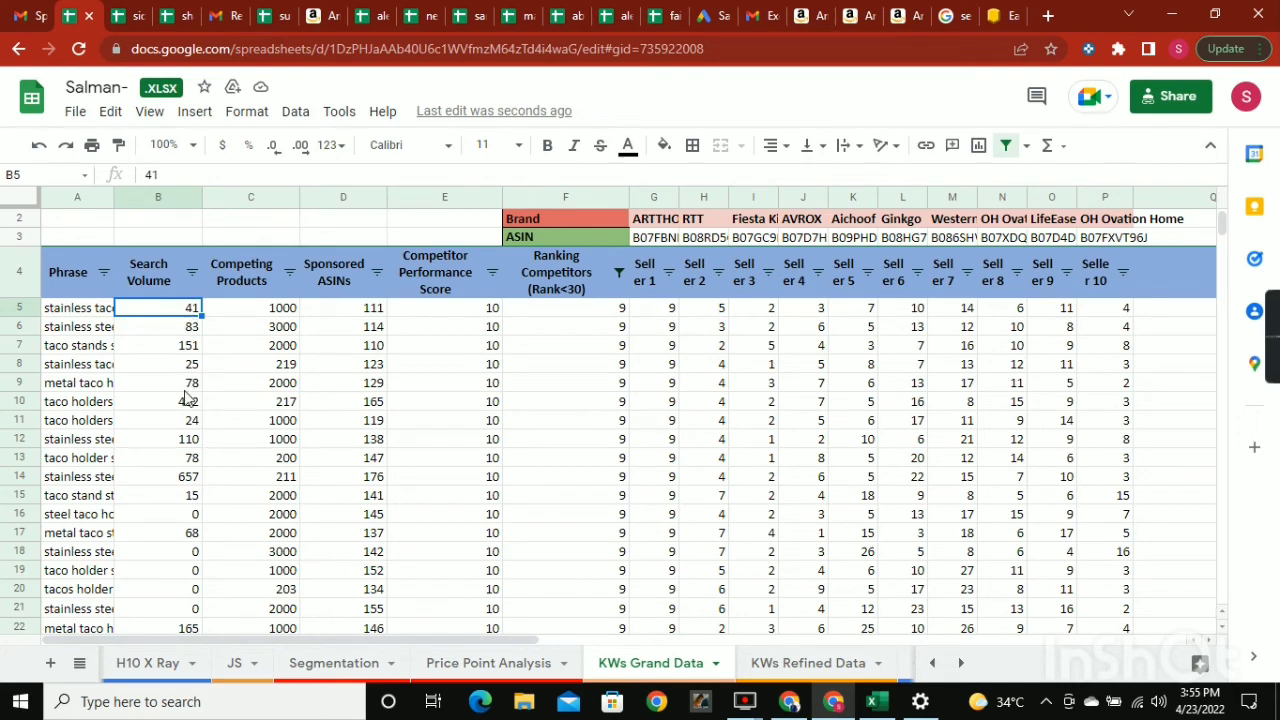
pyautogui.scroll(-3, 183, 405)
pyautogui.scroll(3, 180, 400)
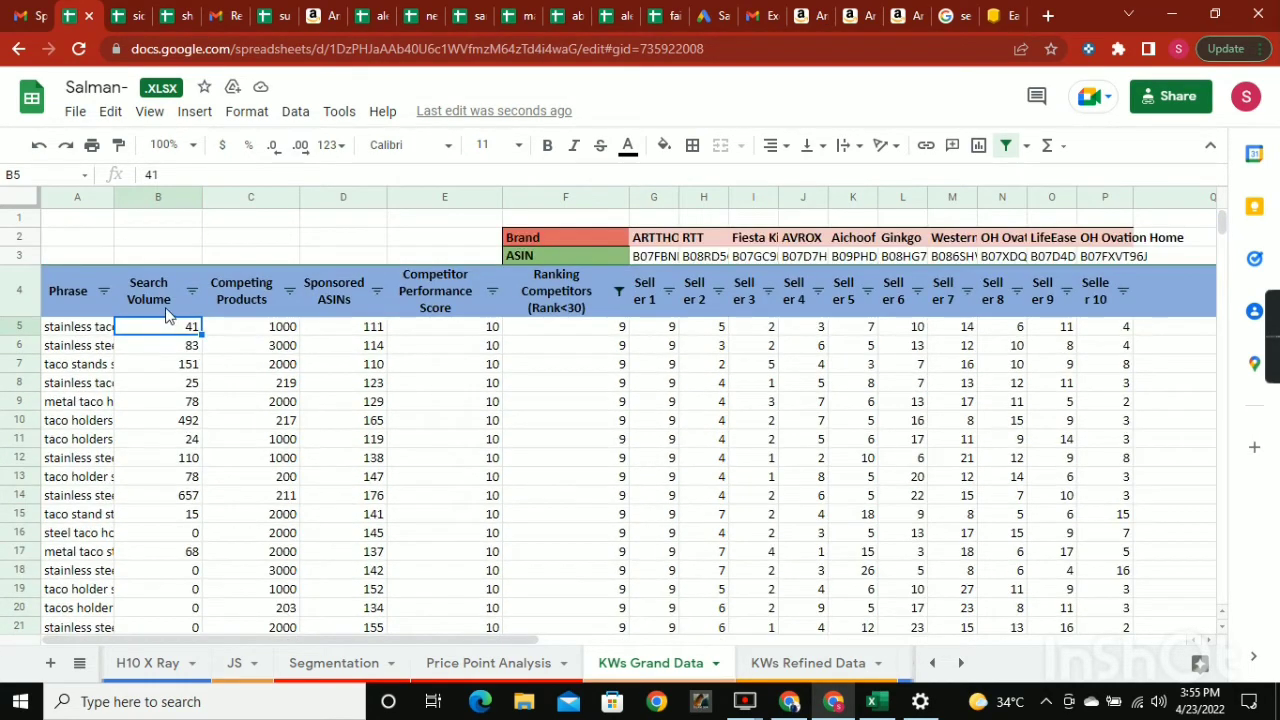
pyautogui.click(788, 663)
pyautogui.click(196, 258)
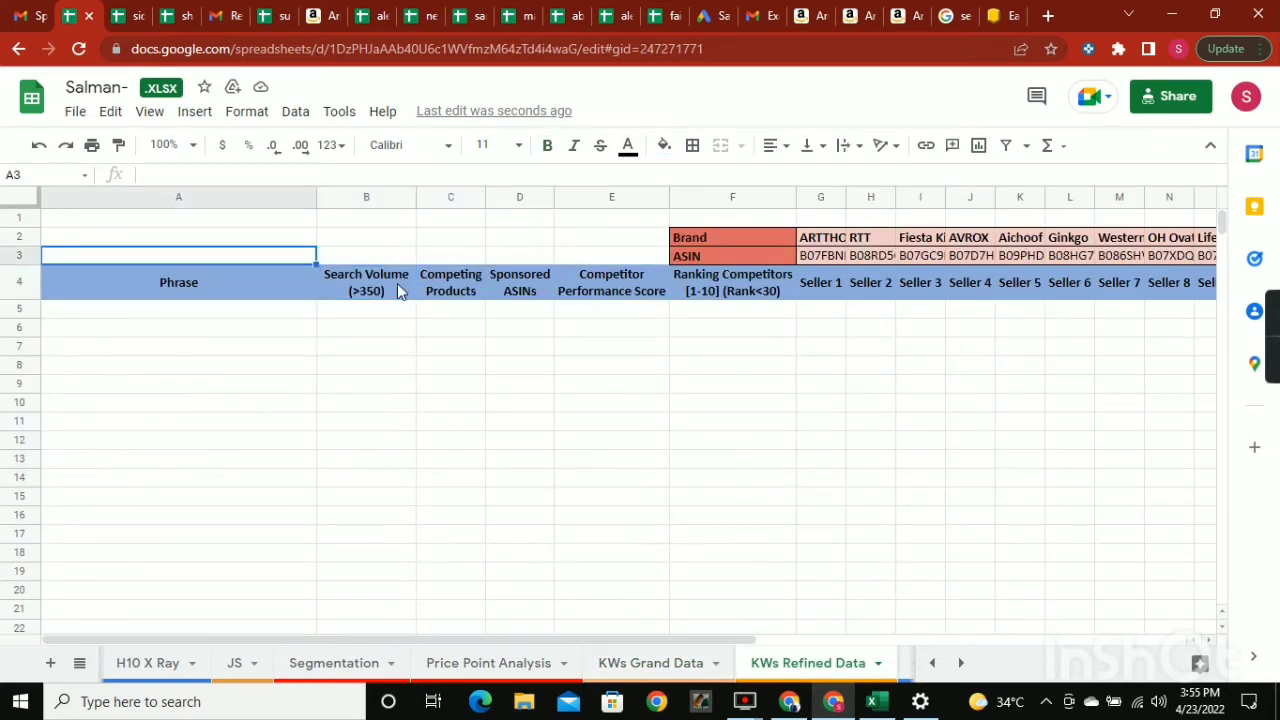
pyautogui.click(386, 288)
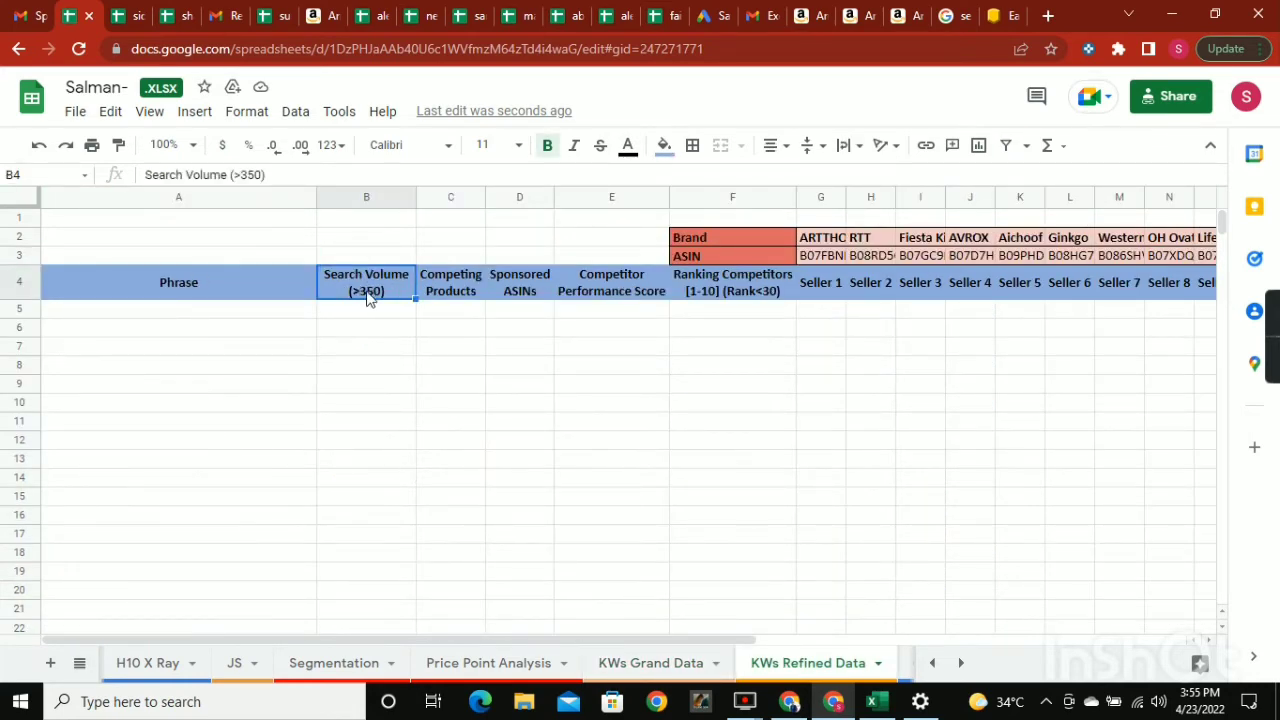
pyautogui.doubleClick(368, 298)
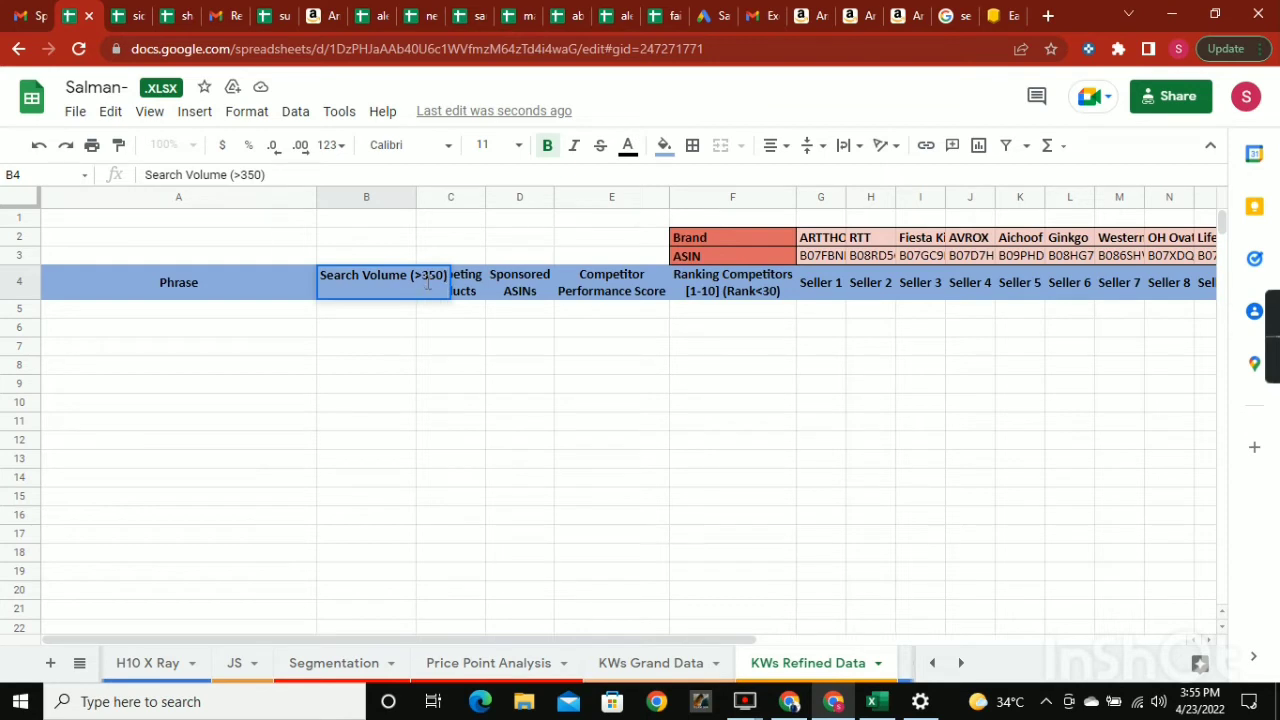
pyautogui.moveTo(431, 275); pyautogui.dragTo(562, 288)
pyautogui.click(372, 364)
pyautogui.click(467, 300)
pyautogui.click(615, 277)
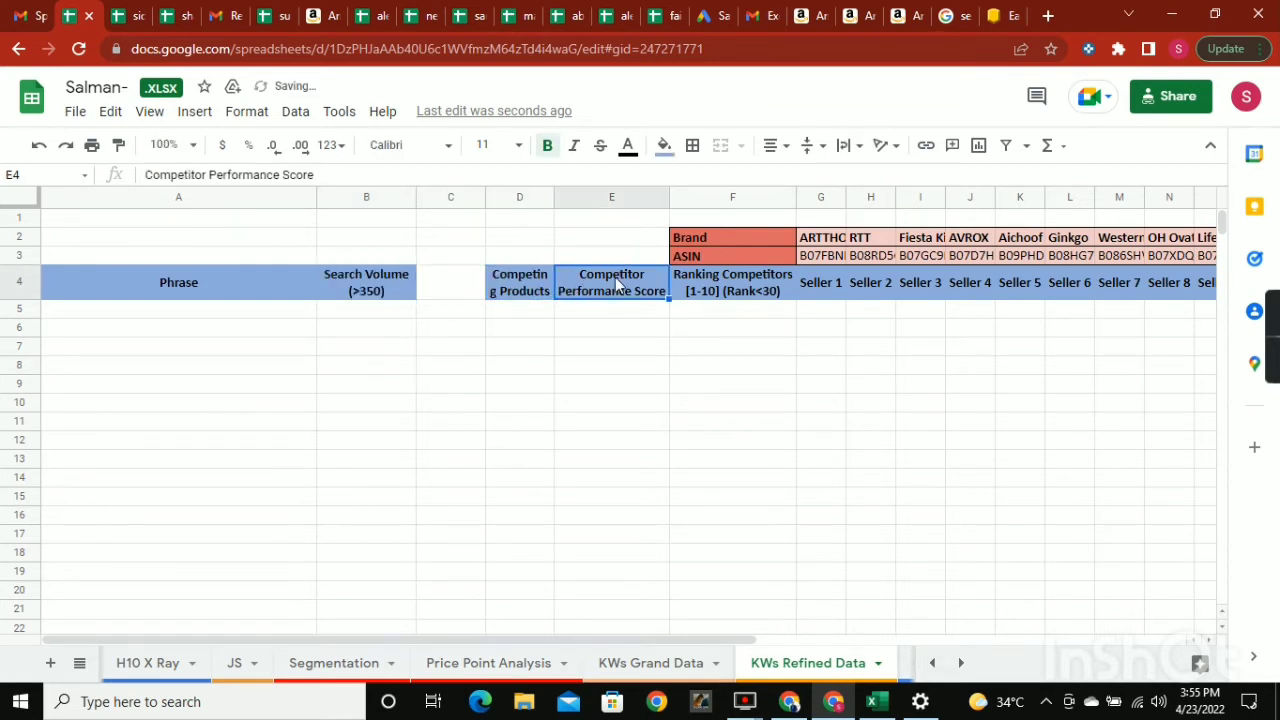
pyautogui.hotkey('ctrl', 'z')
pyautogui.click(502, 312)
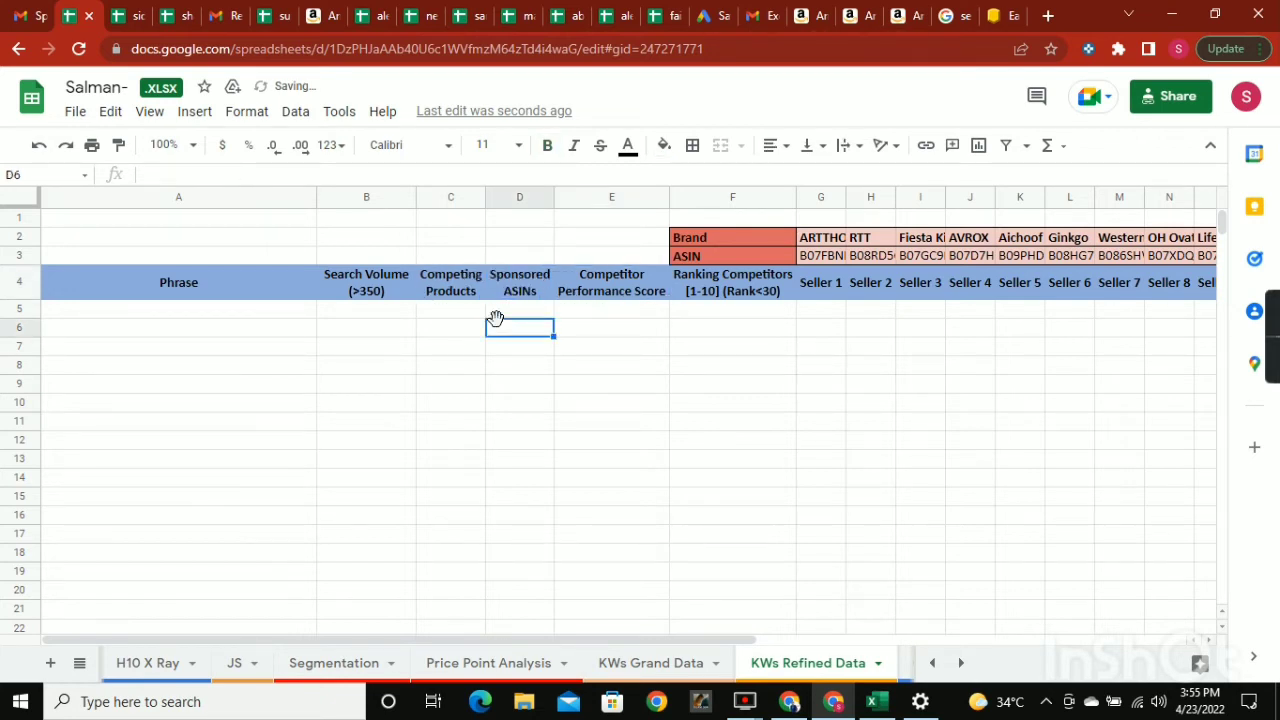
# Check the Competitor Performance Score and Ranking Competitors headers in KWs Refined Data.
pyautogui.click(590, 284)
pyautogui.click(702, 290)
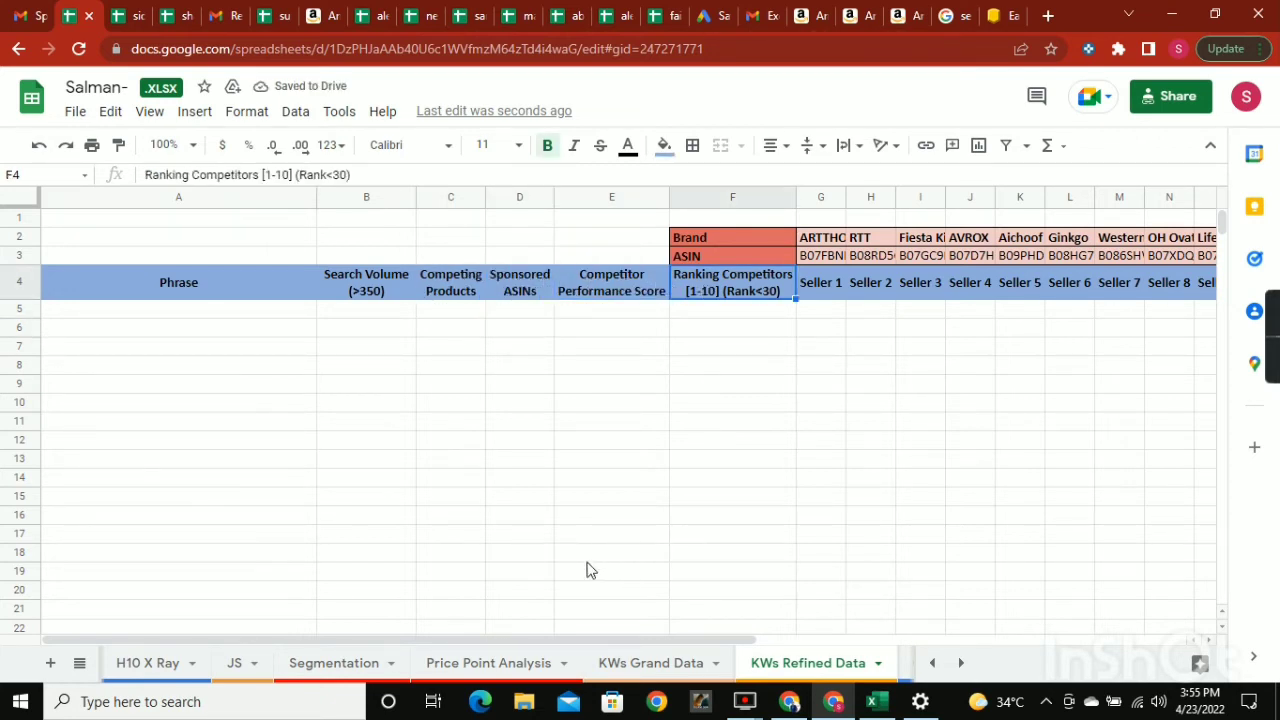
pyautogui.moveTo(523, 641); pyautogui.dragTo(69, 645)
# Switch to the Cerebro export in Excel and add a filter to its Search Volume column.
pyautogui.click(874, 703)
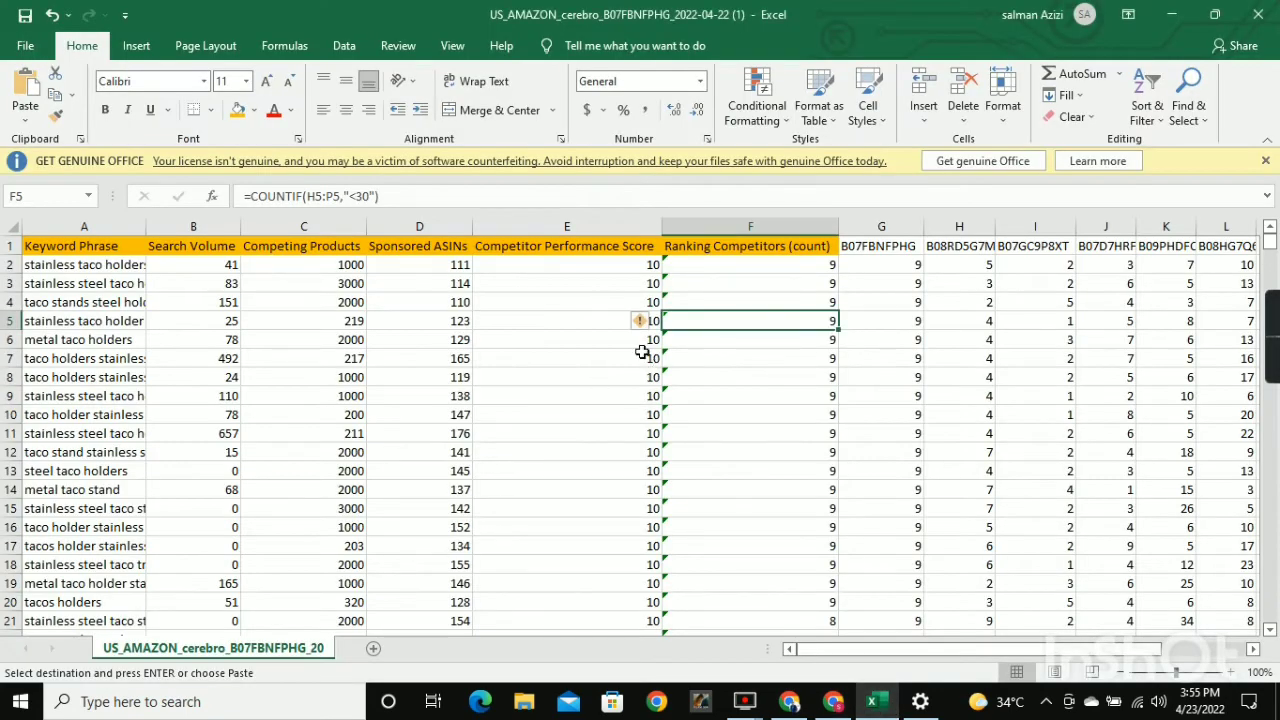
pyautogui.click(887, 649)
pyautogui.click(216, 240)
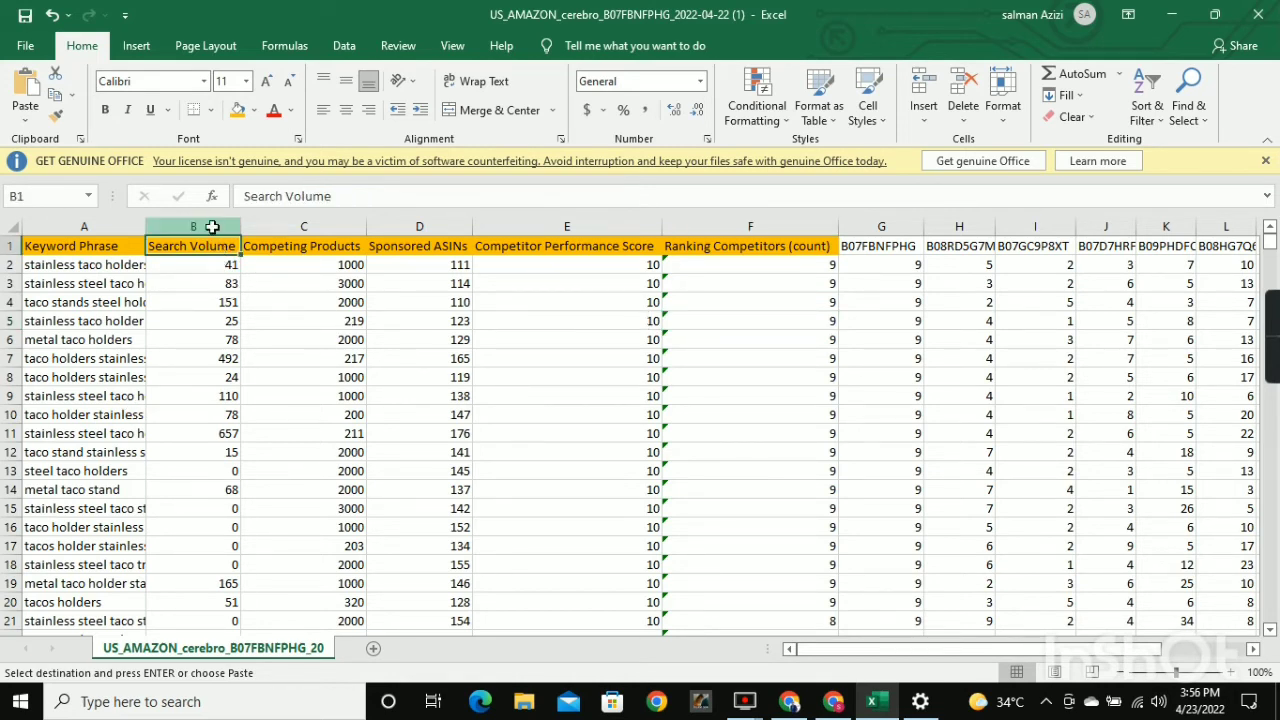
pyautogui.click(213, 225)
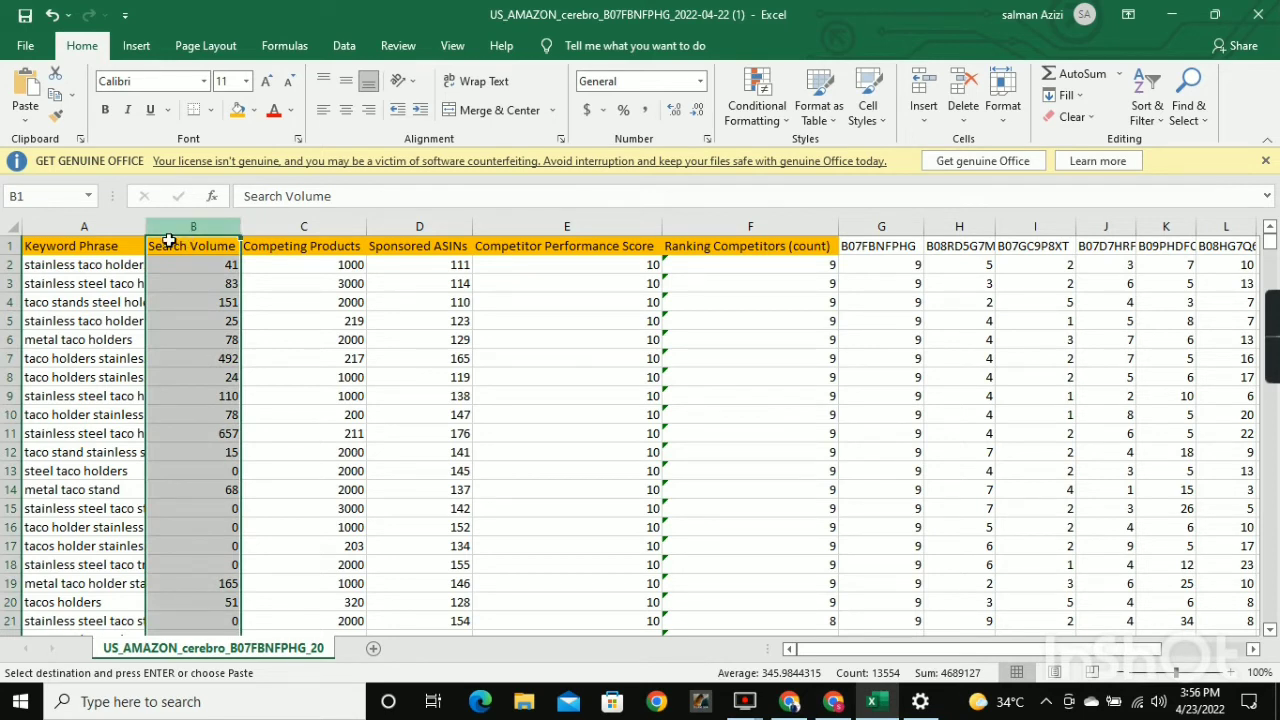
pyautogui.click(1147, 108)
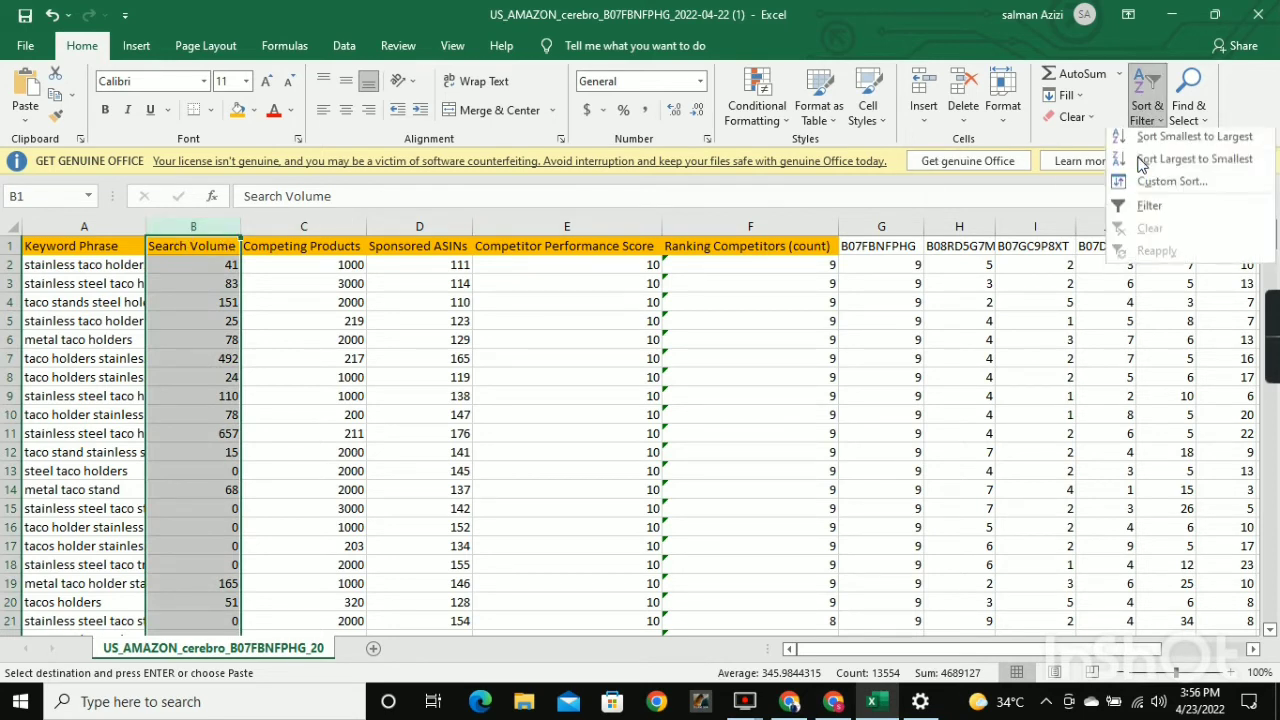
pyautogui.click(1149, 211)
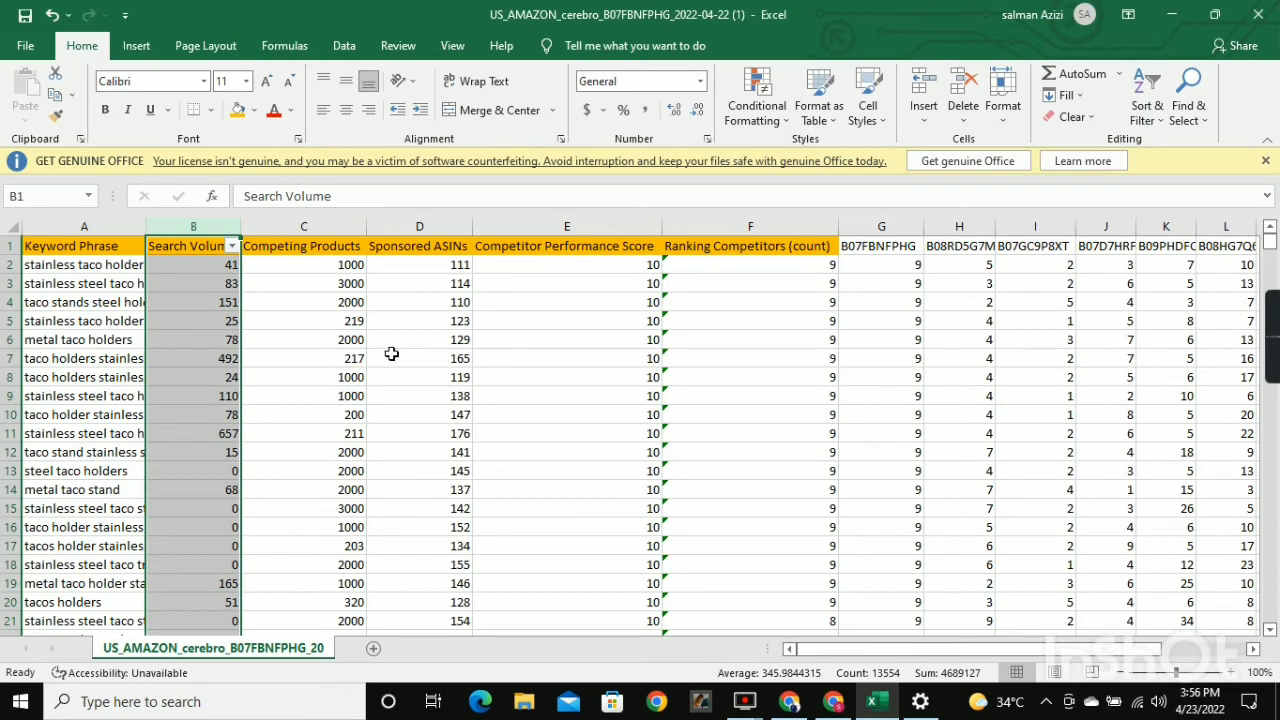
pyautogui.scroll(-1, 302, 364)
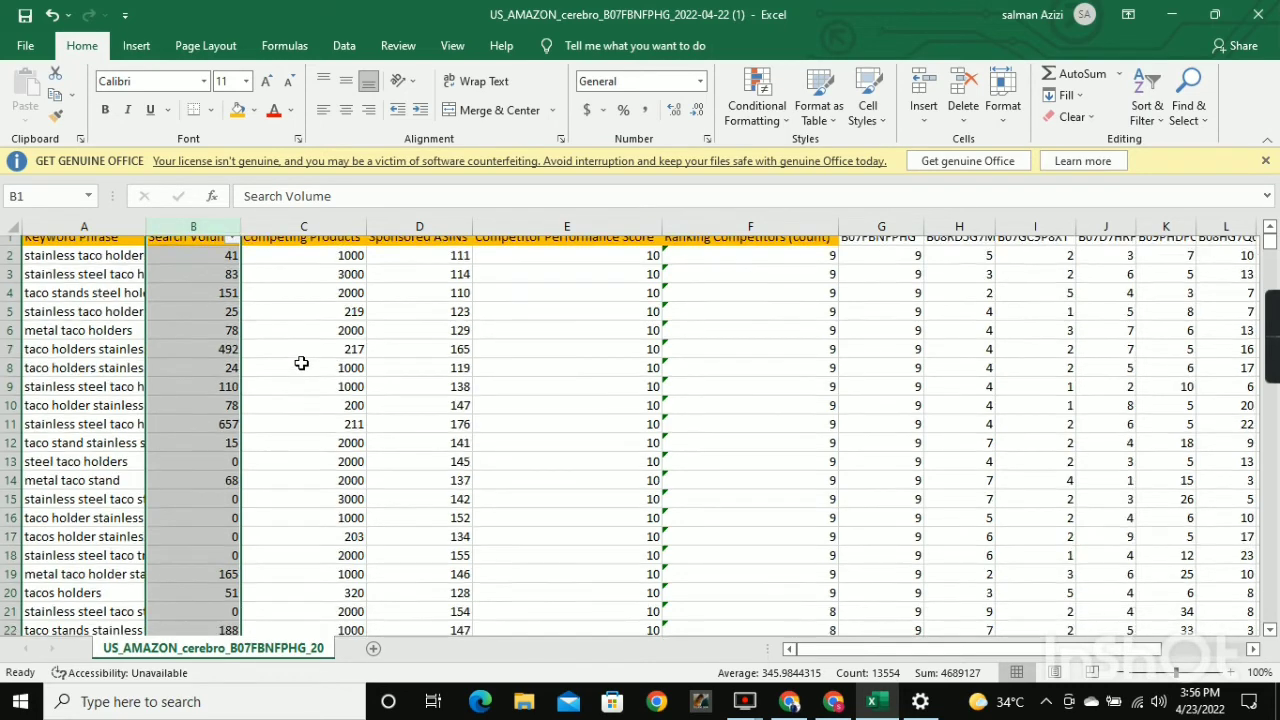
pyautogui.scroll(1, 302, 364)
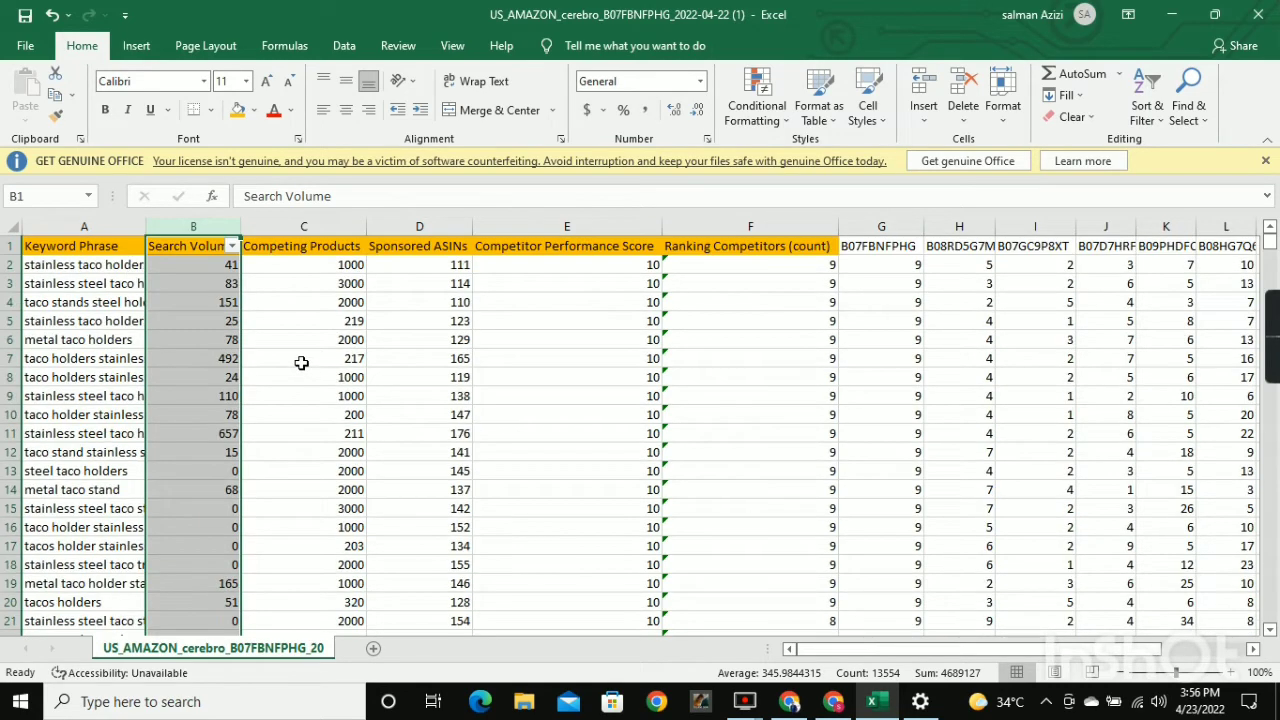
pyautogui.click(230, 246)
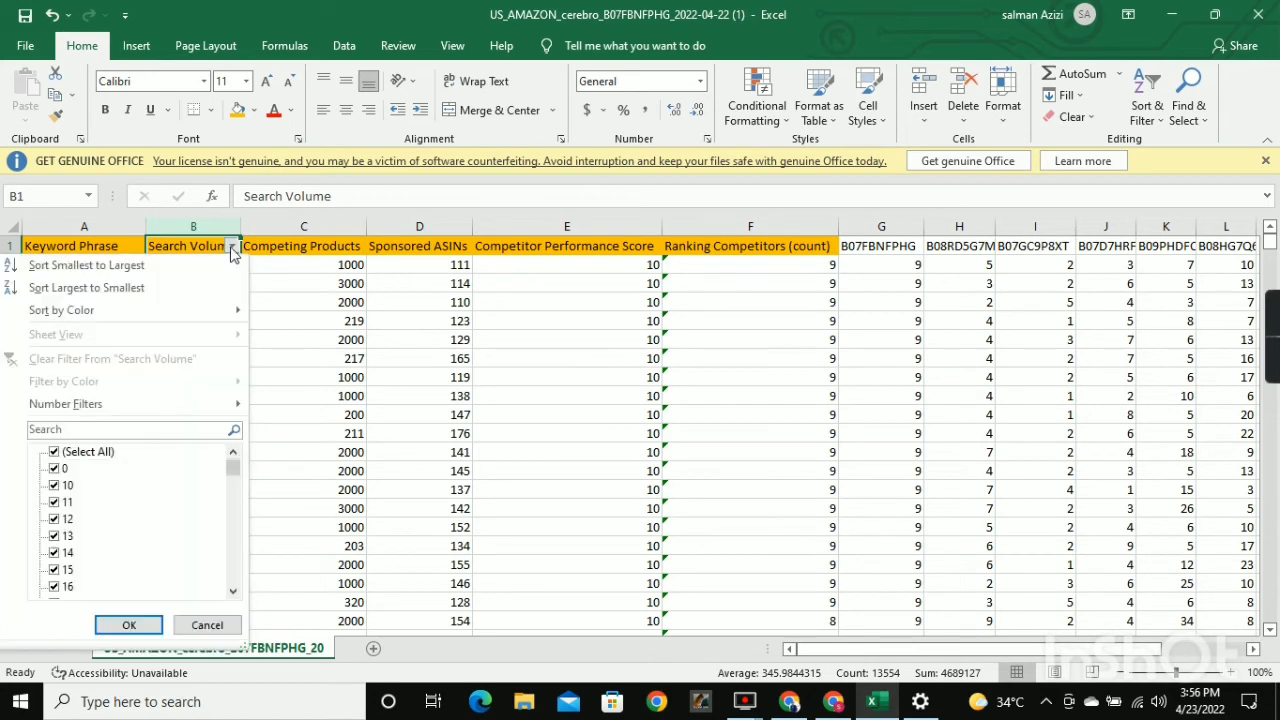
pyautogui.moveTo(147, 413)
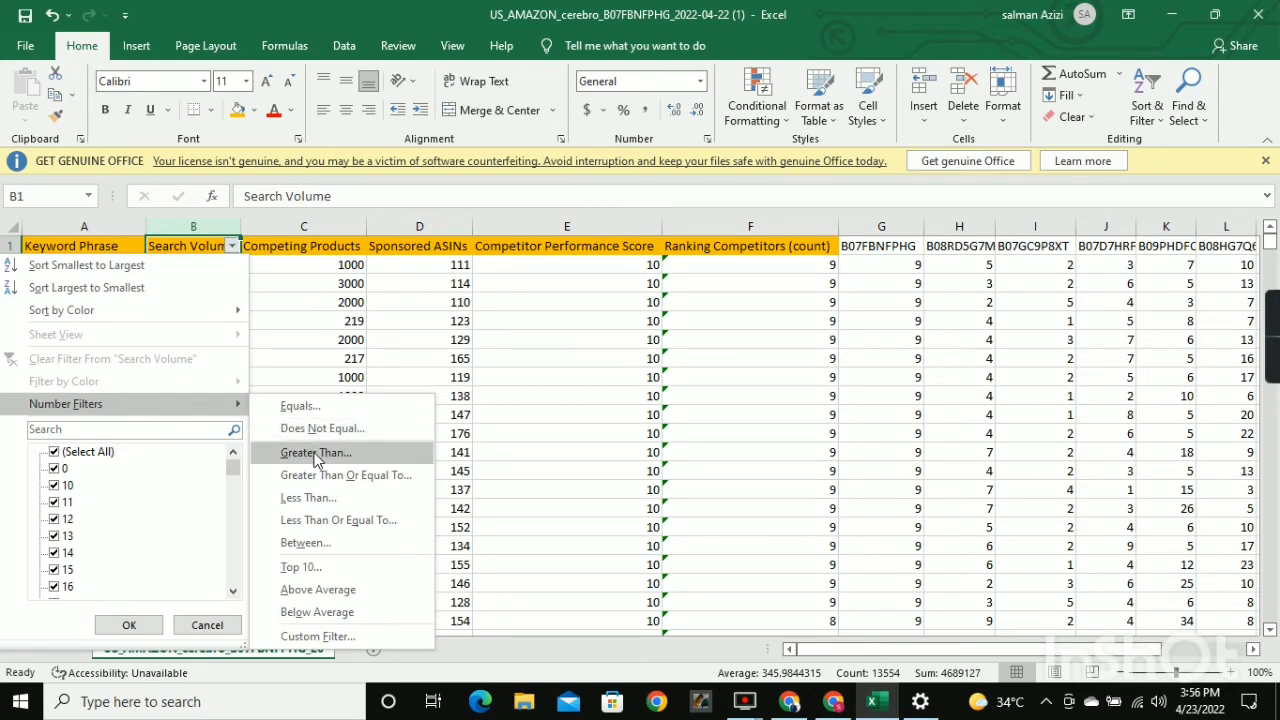
pyautogui.click(343, 318)
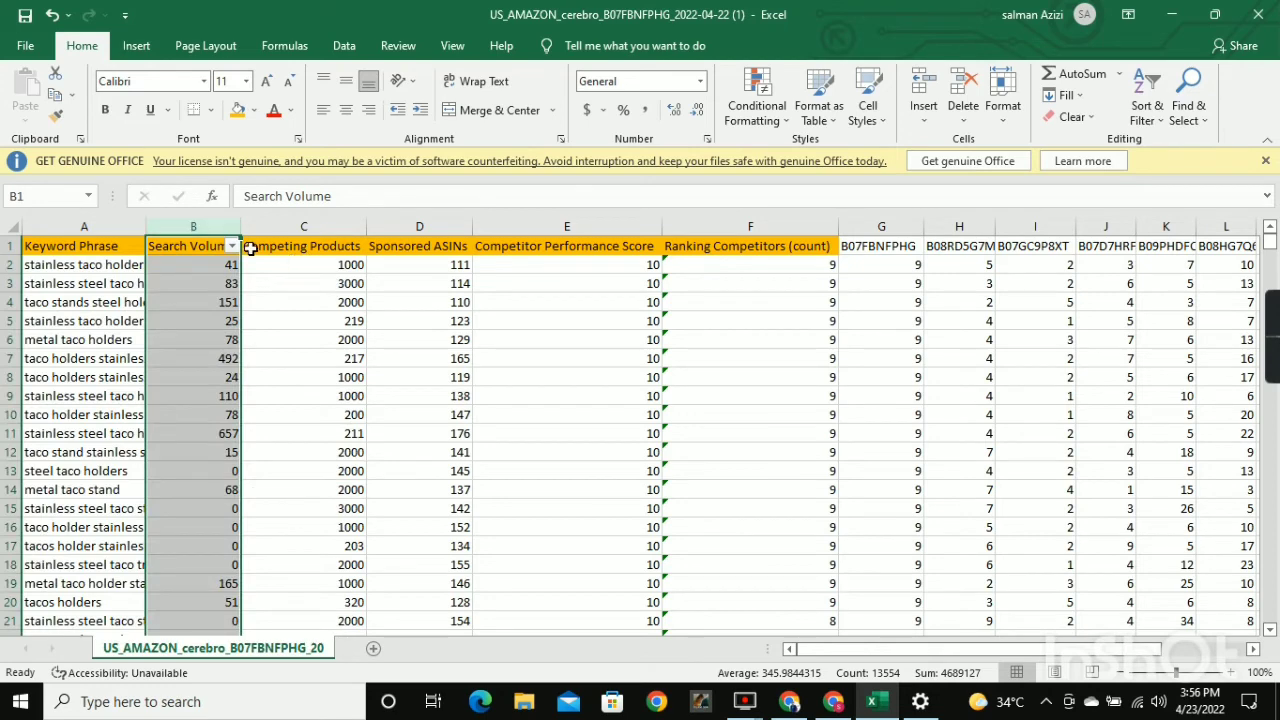
pyautogui.click(338, 301)
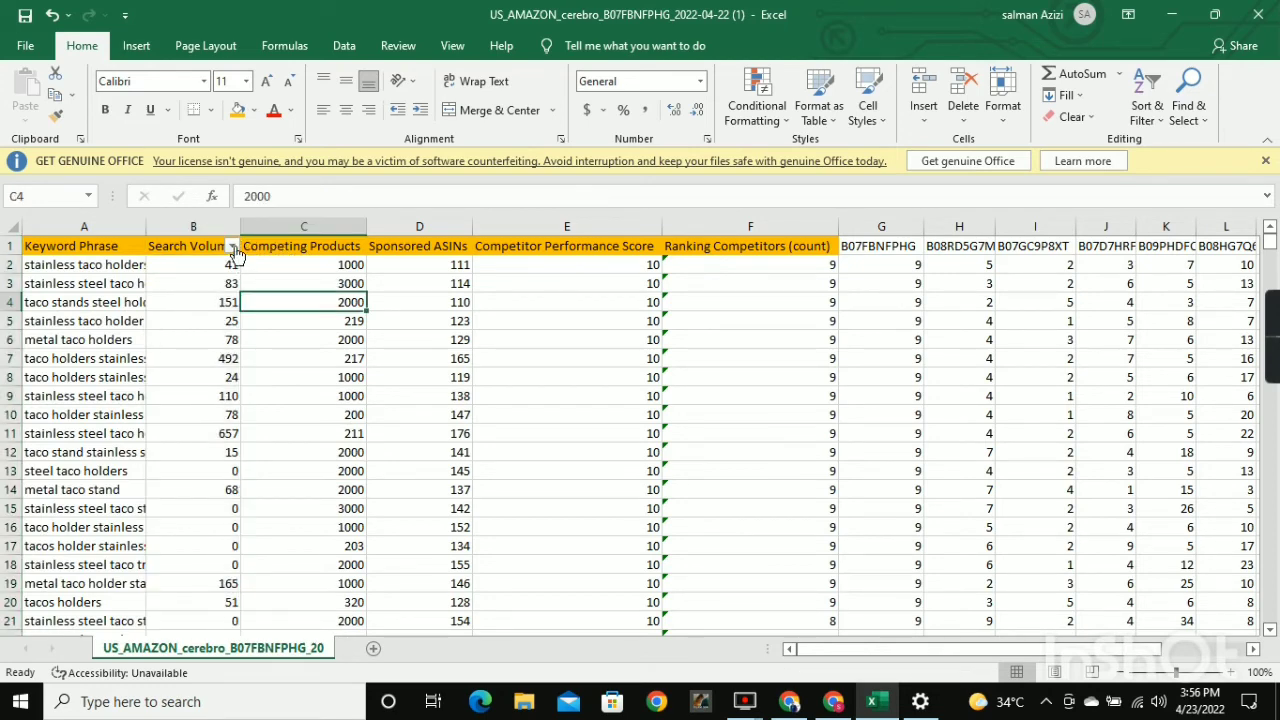
# Filter the Search Volume column to show only values greater than 350.
pyautogui.click(232, 246)
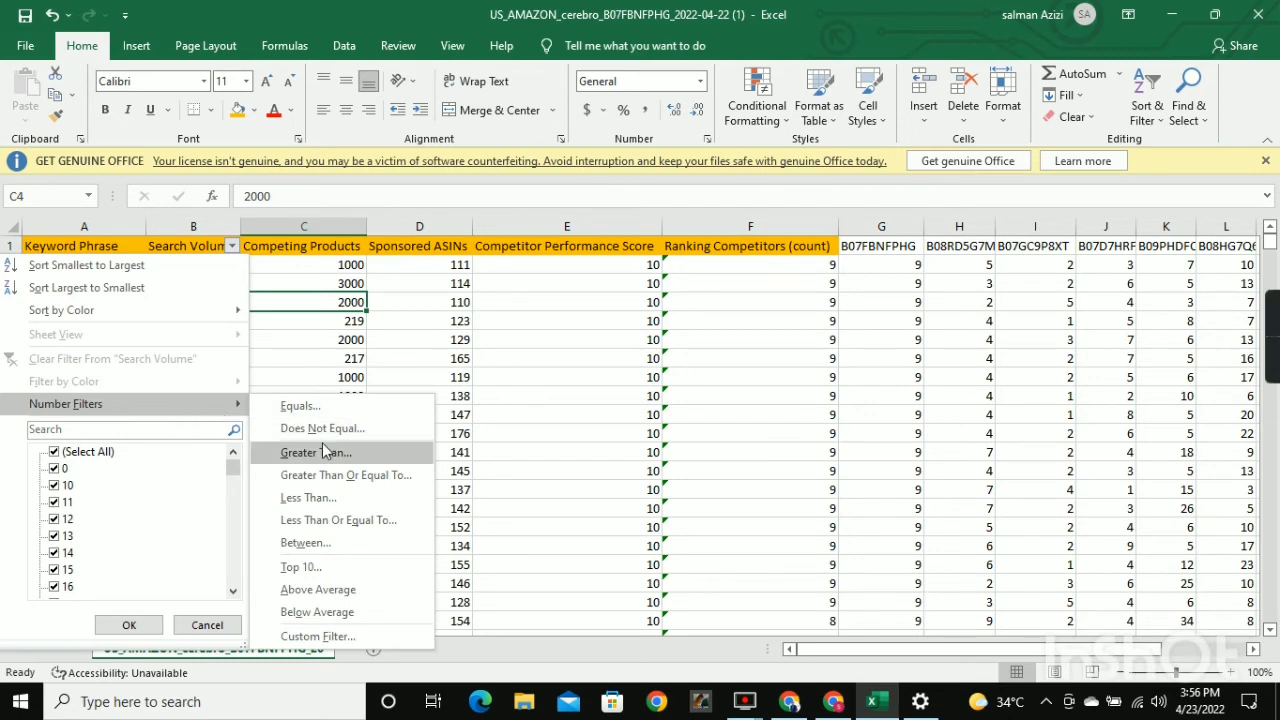
pyautogui.click(316, 453)
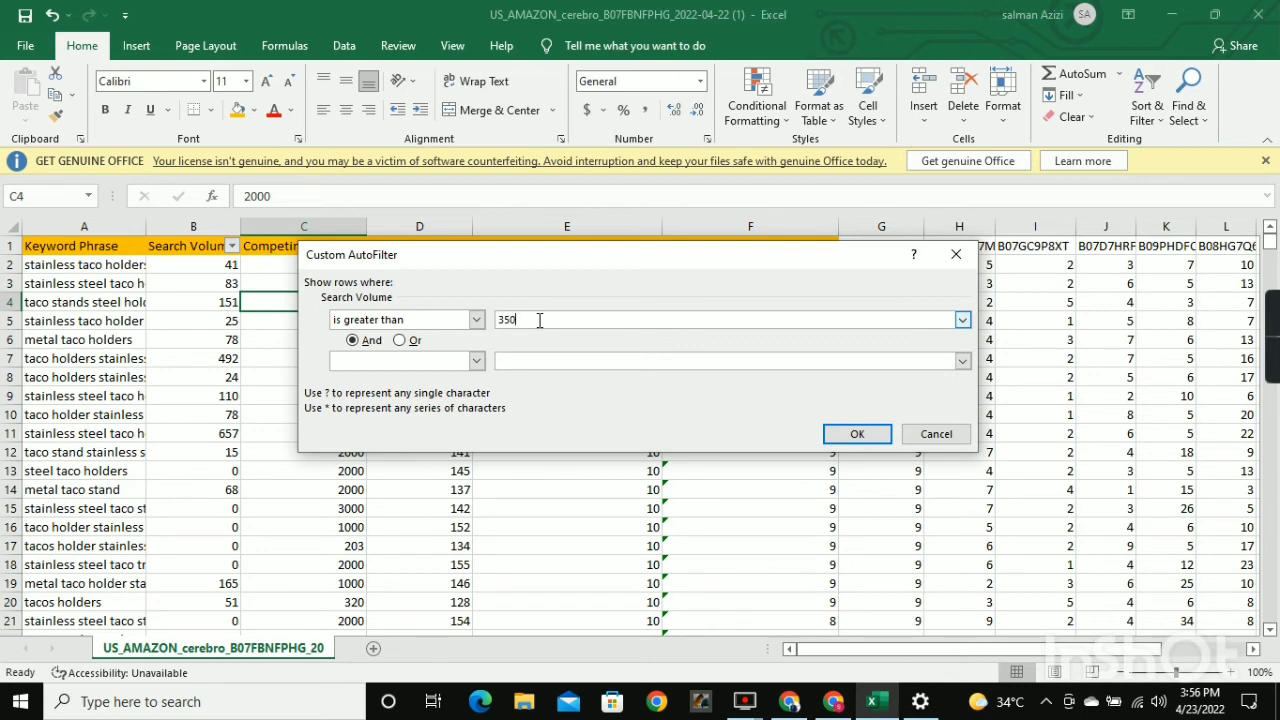
pyautogui.click(850, 434)
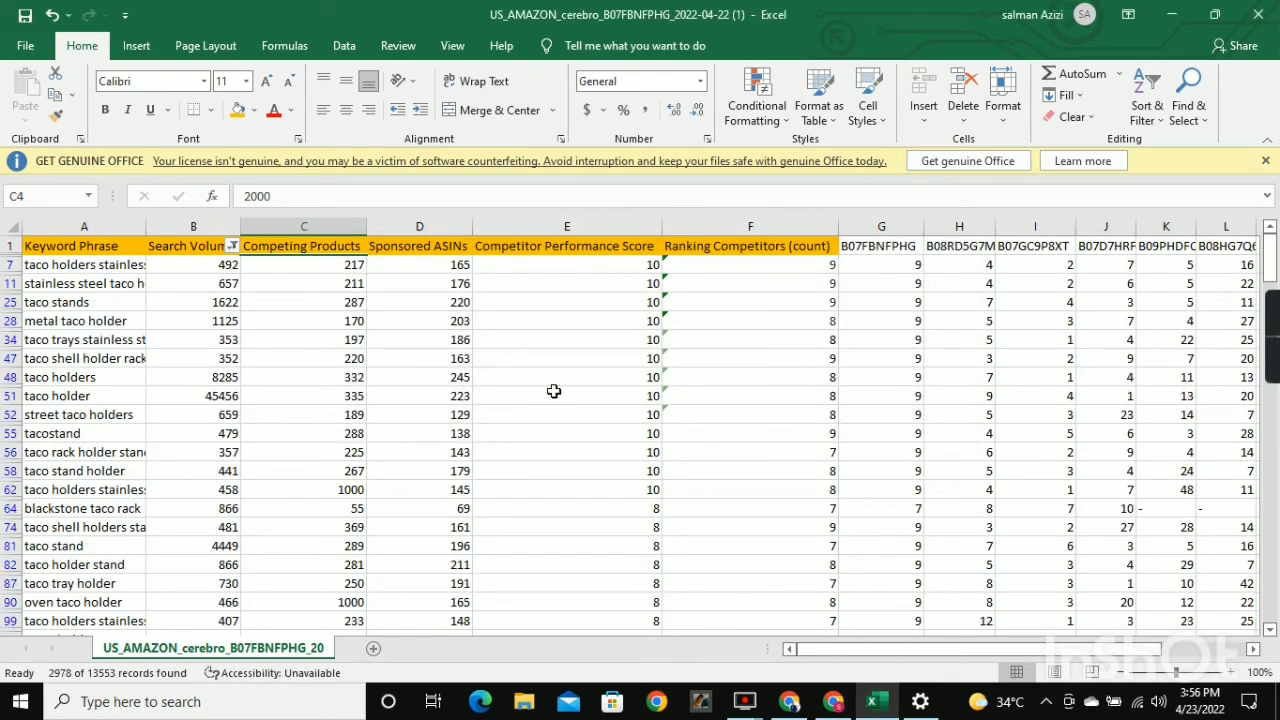
# Select the filtered Search Volume values from B7 down, inspect the last remaining keywords, and return to B7.
pyautogui.click(213, 268)
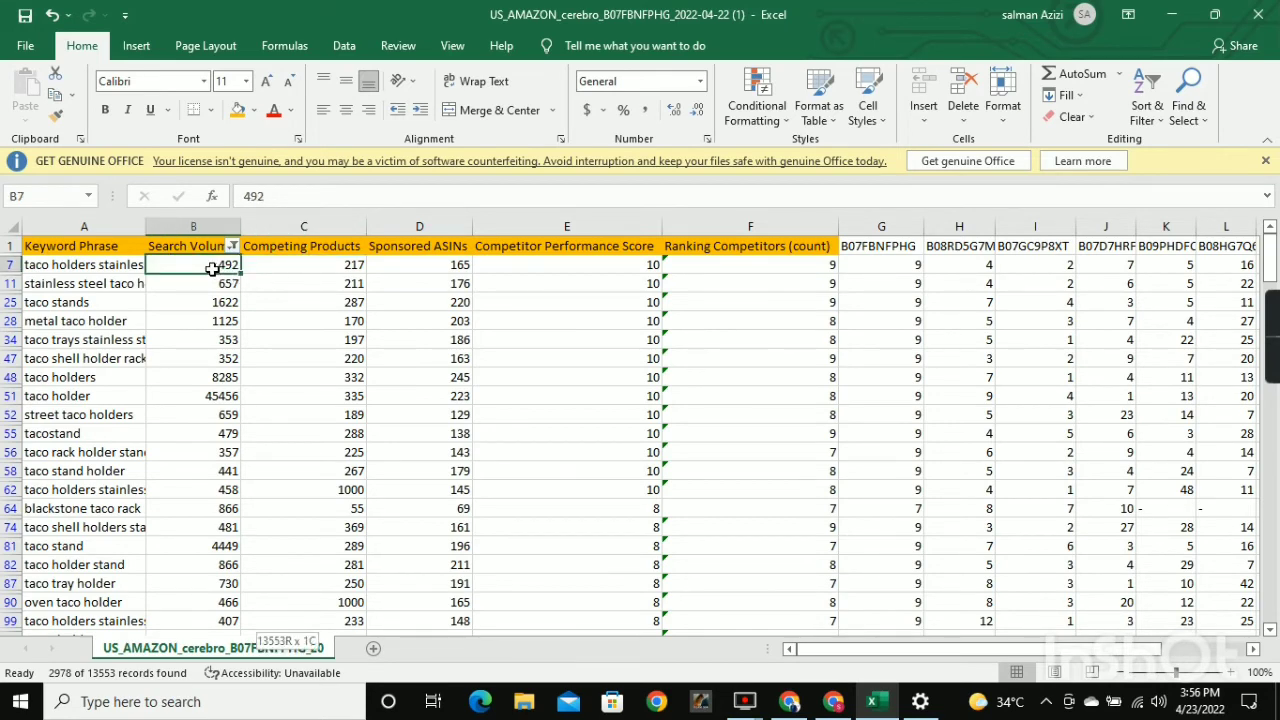
pyautogui.hotkey('ctrl', 'shift', 'Down')
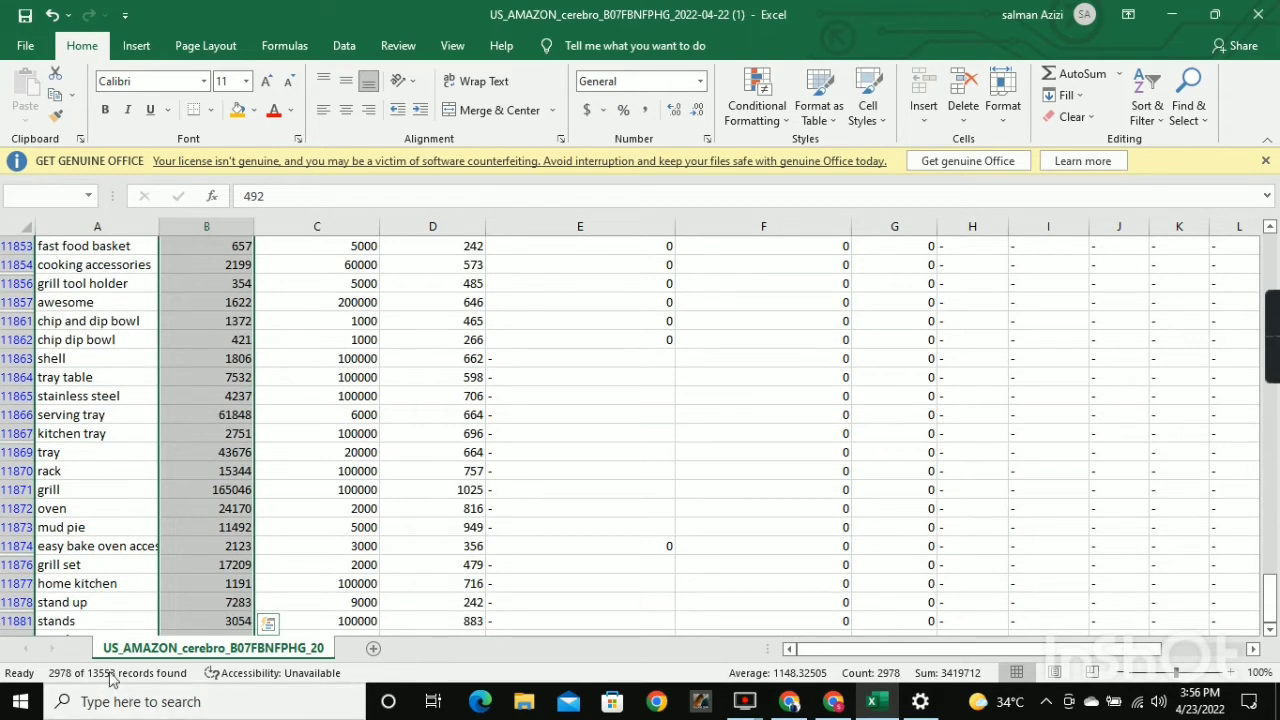
pyautogui.scroll(-2, 30, 626)
pyautogui.scroll(-1, 62, 610)
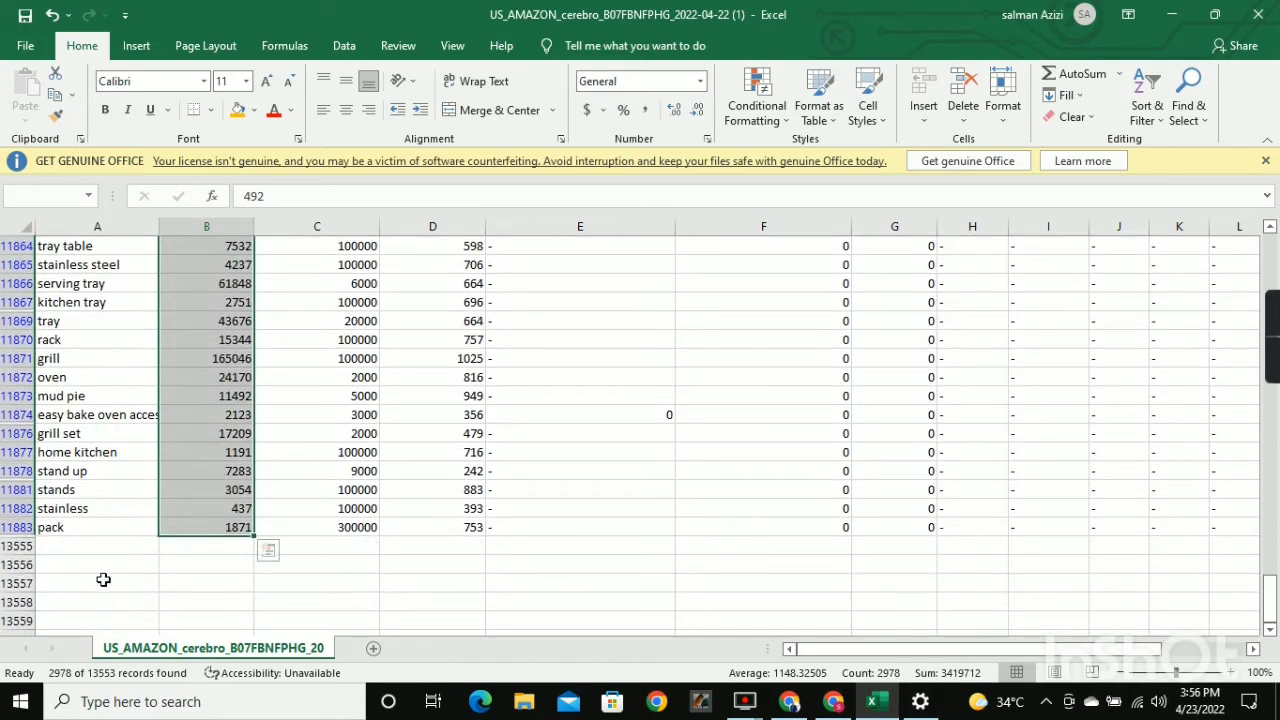
pyautogui.scroll(7, 143, 523)
pyautogui.scroll(2, 227, 391)
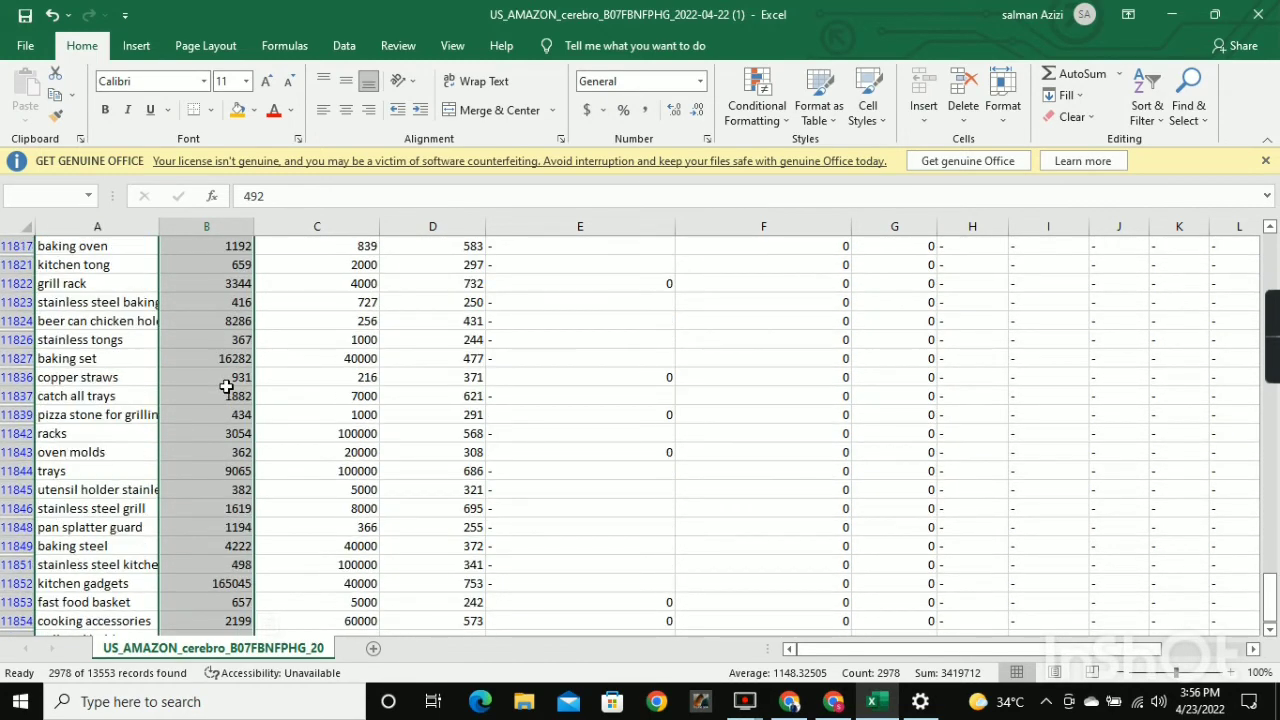
pyautogui.click(228, 392)
pyautogui.hotkey('ctrl', 'shift', 'Up')
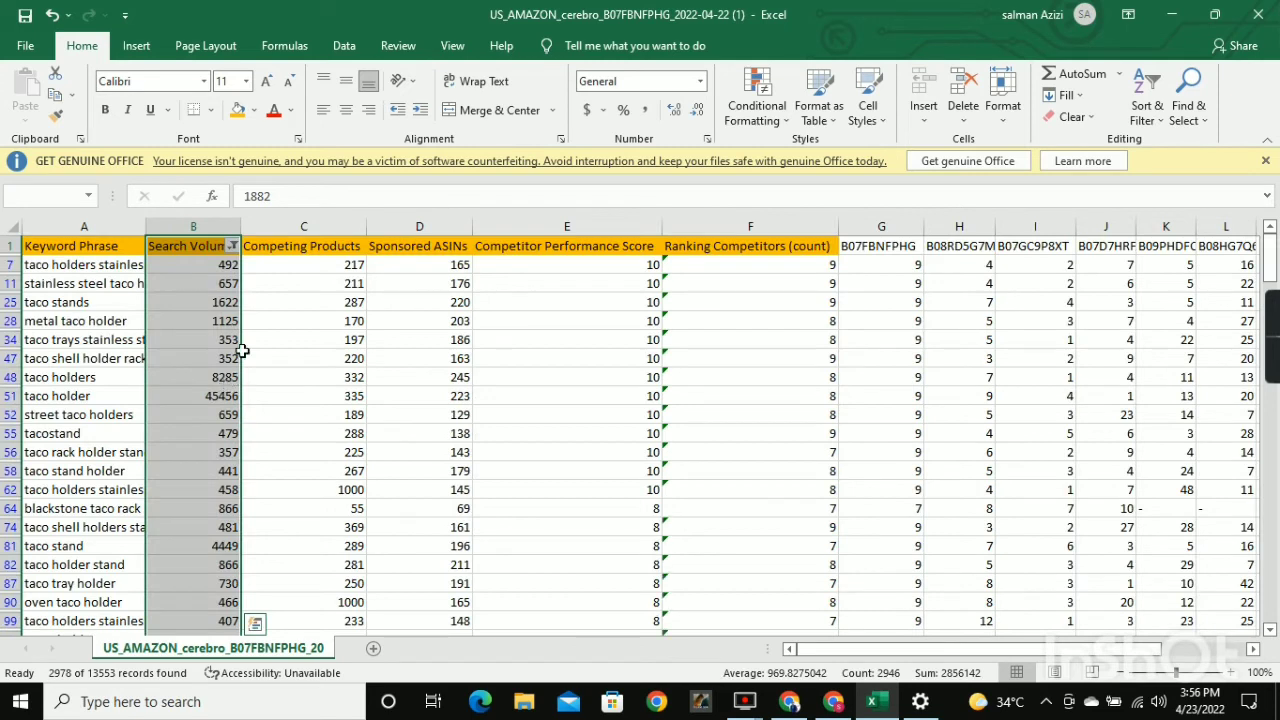
pyautogui.click(205, 264)
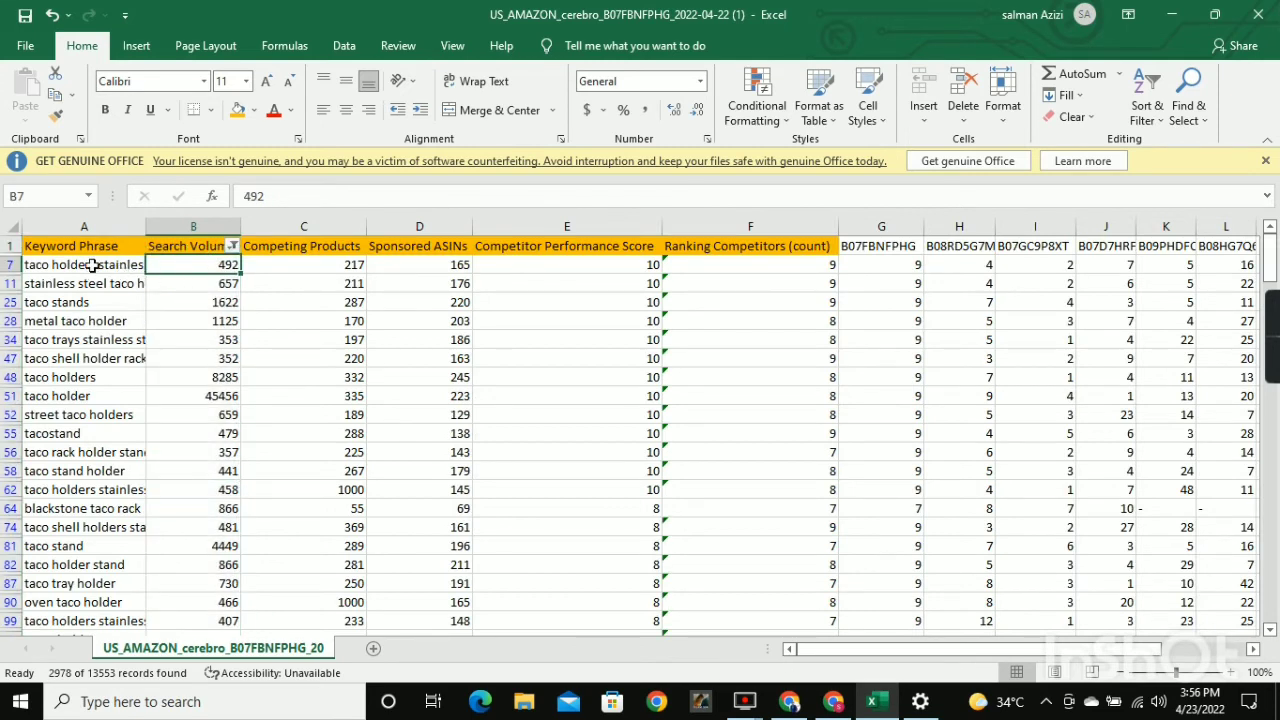
# Review the filtered Keyword Phrase, Search Volume and Competing Products columns in the Cerebro export.
pyautogui.click(84, 264)
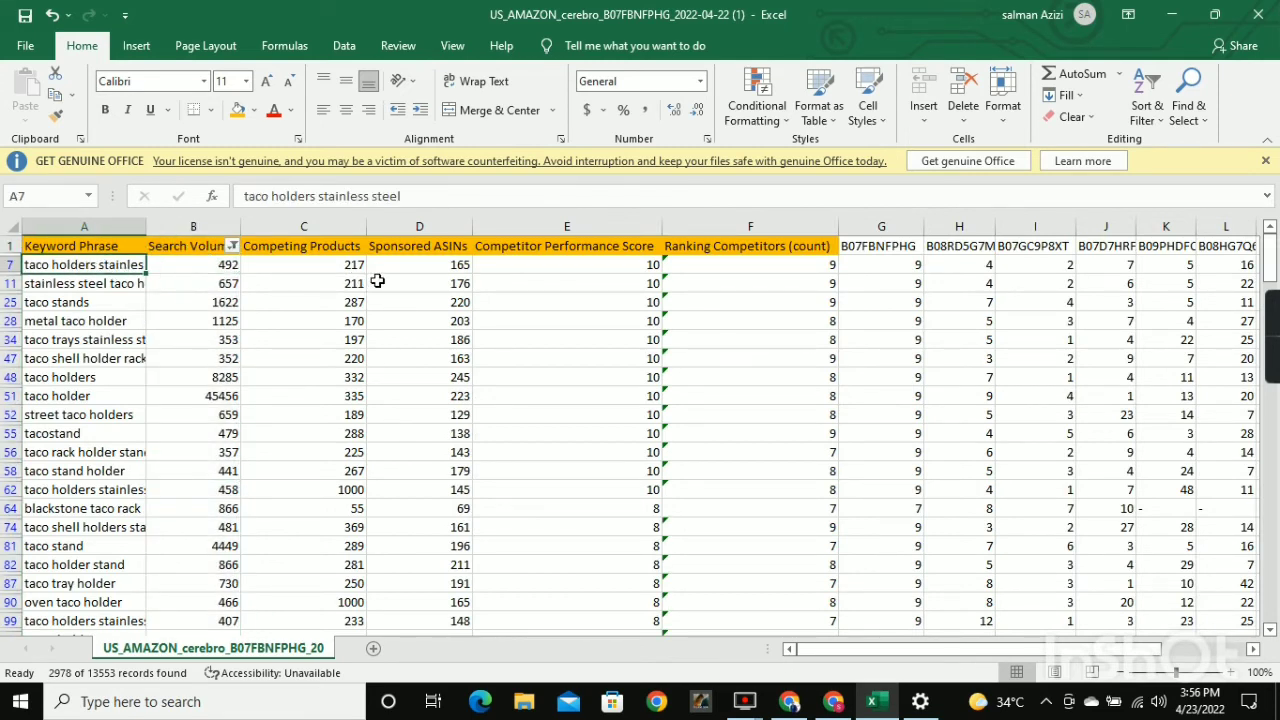
pyautogui.click(100, 227)
pyautogui.click(195, 227)
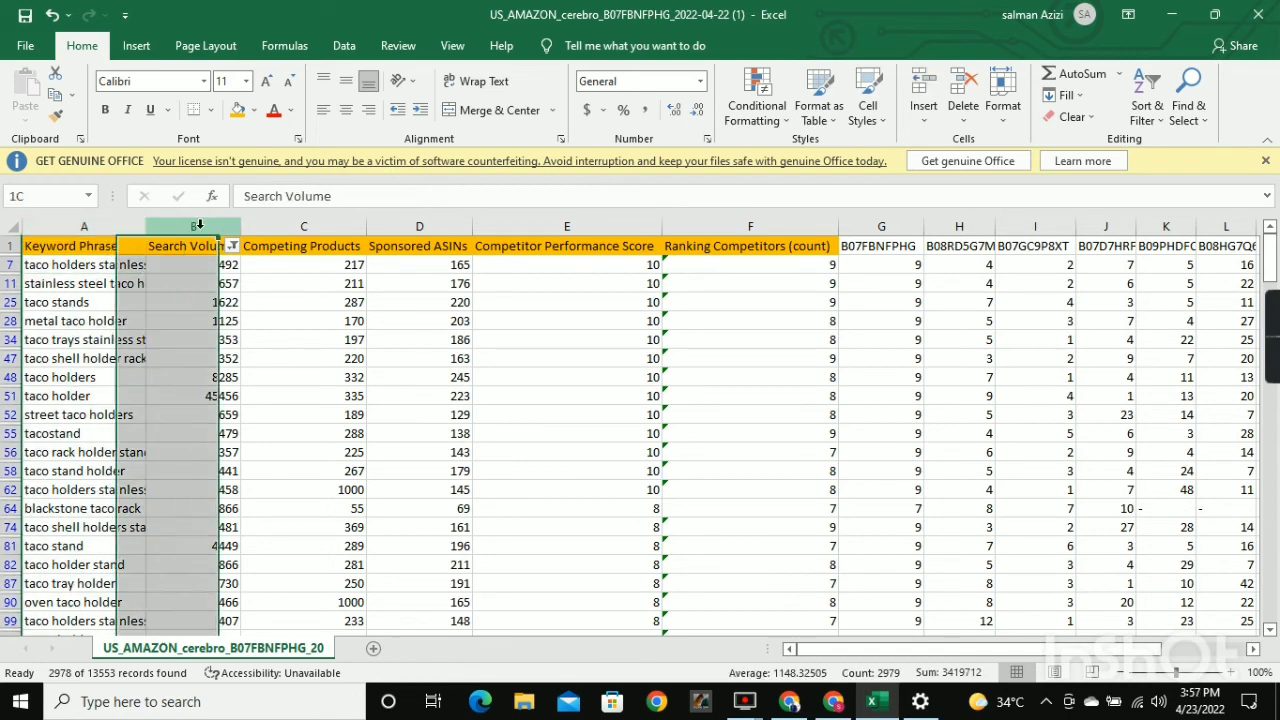
pyautogui.click(288, 222)
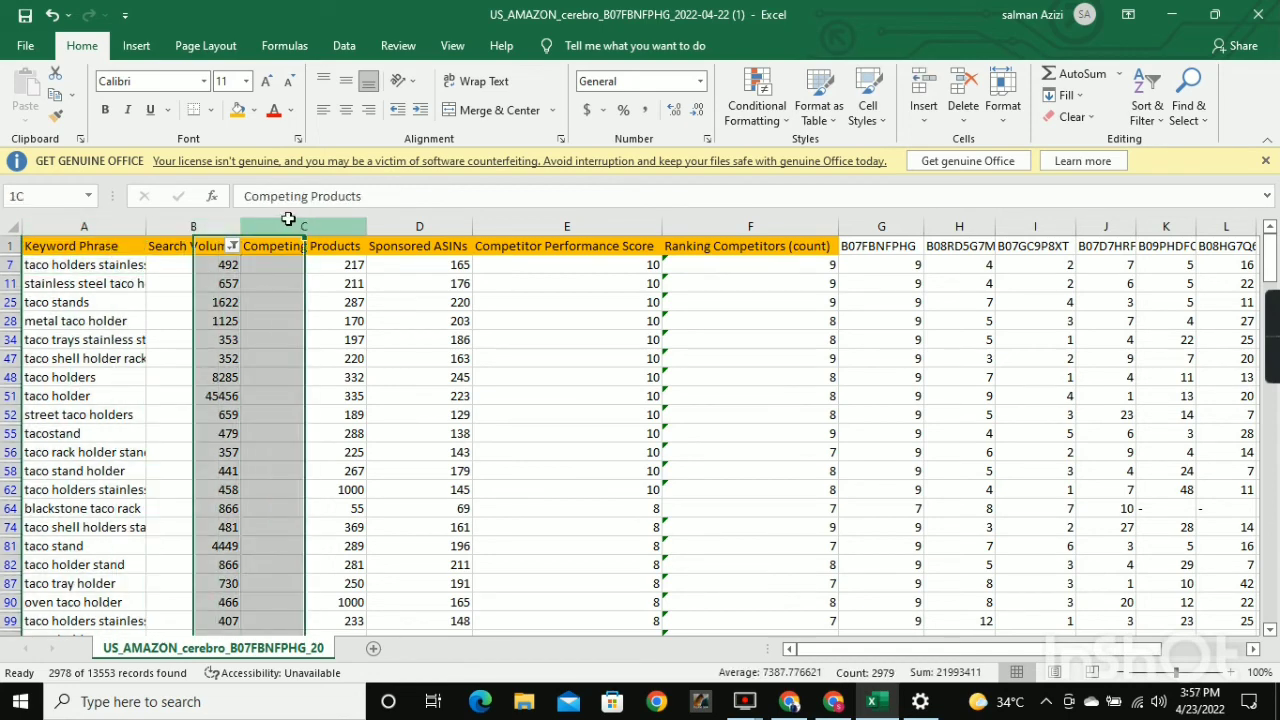
# Switch to the Google Sheets workbook, look over the KWs Grand Data sheet, and return to KWs Refined Data.
pyautogui.click(833, 703)
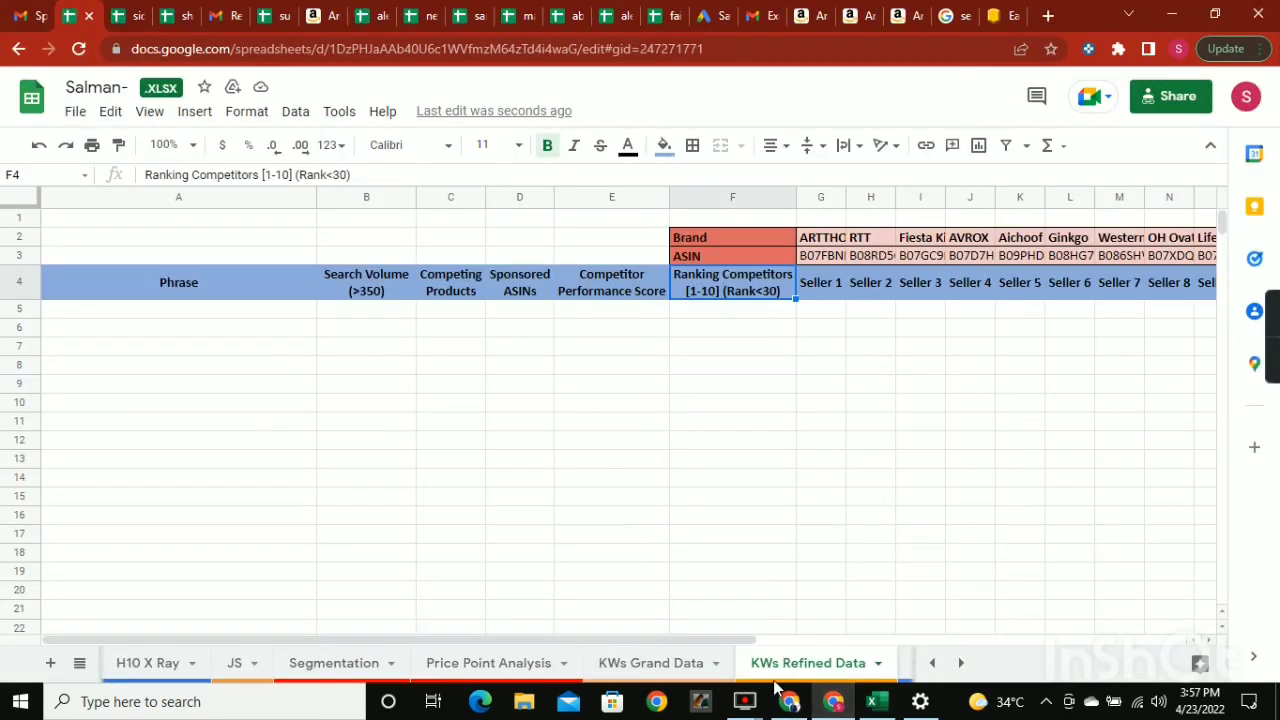
pyautogui.click(640, 663)
pyautogui.scroll(-3, 214, 374)
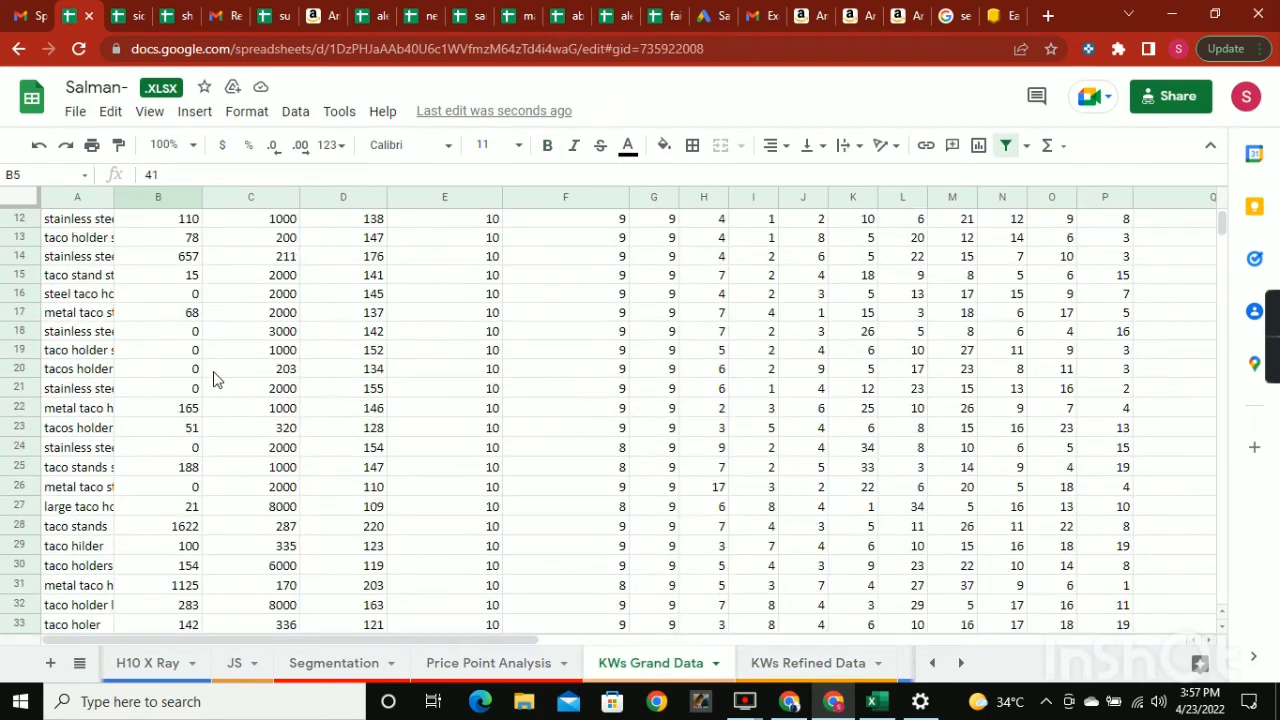
pyautogui.scroll(3, 214, 374)
pyautogui.click(808, 663)
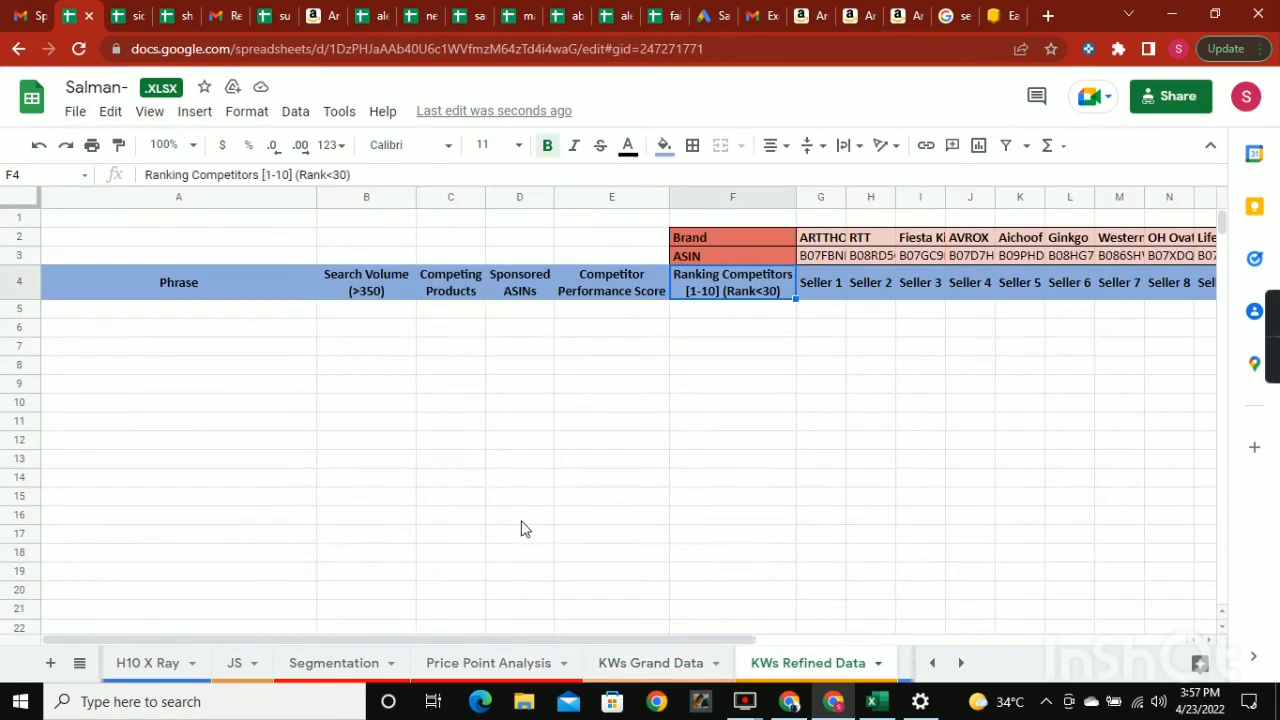
# Check the first data cells under Phrase, Search Volume and Competing Products, and the Search Volume (>350) header.
pyautogui.click(163, 320)
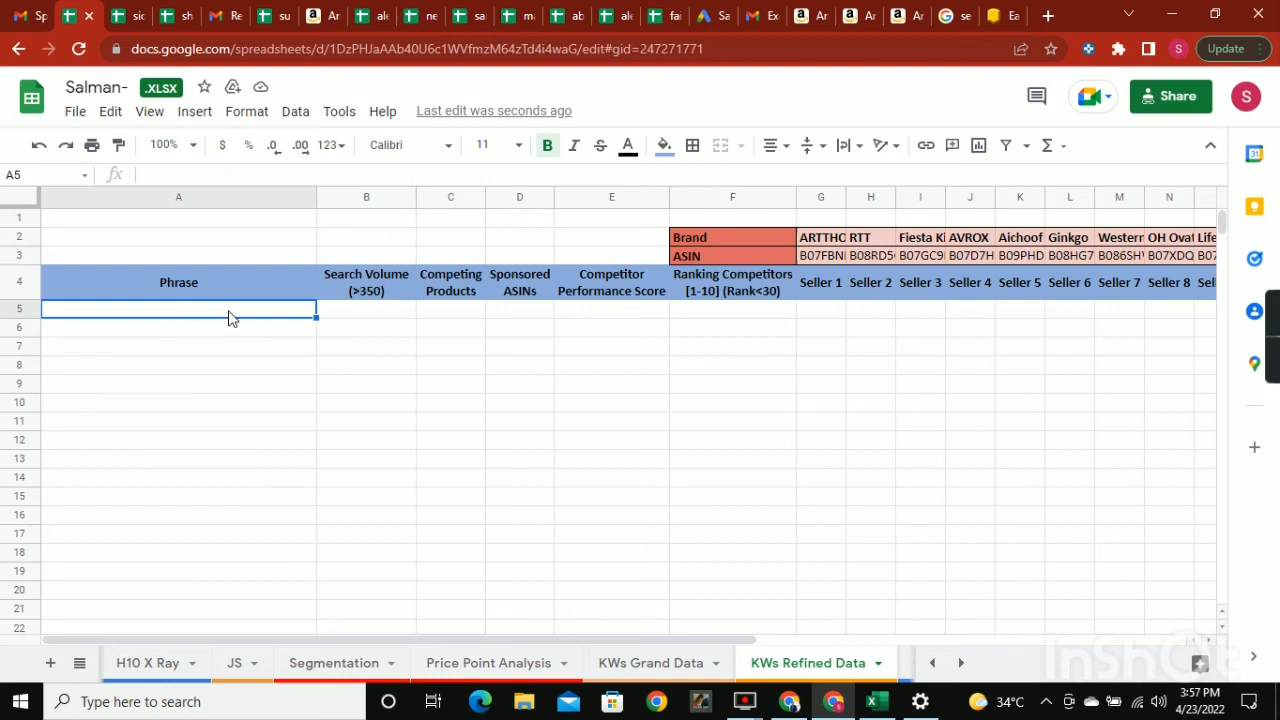
pyautogui.click(395, 316)
pyautogui.click(457, 314)
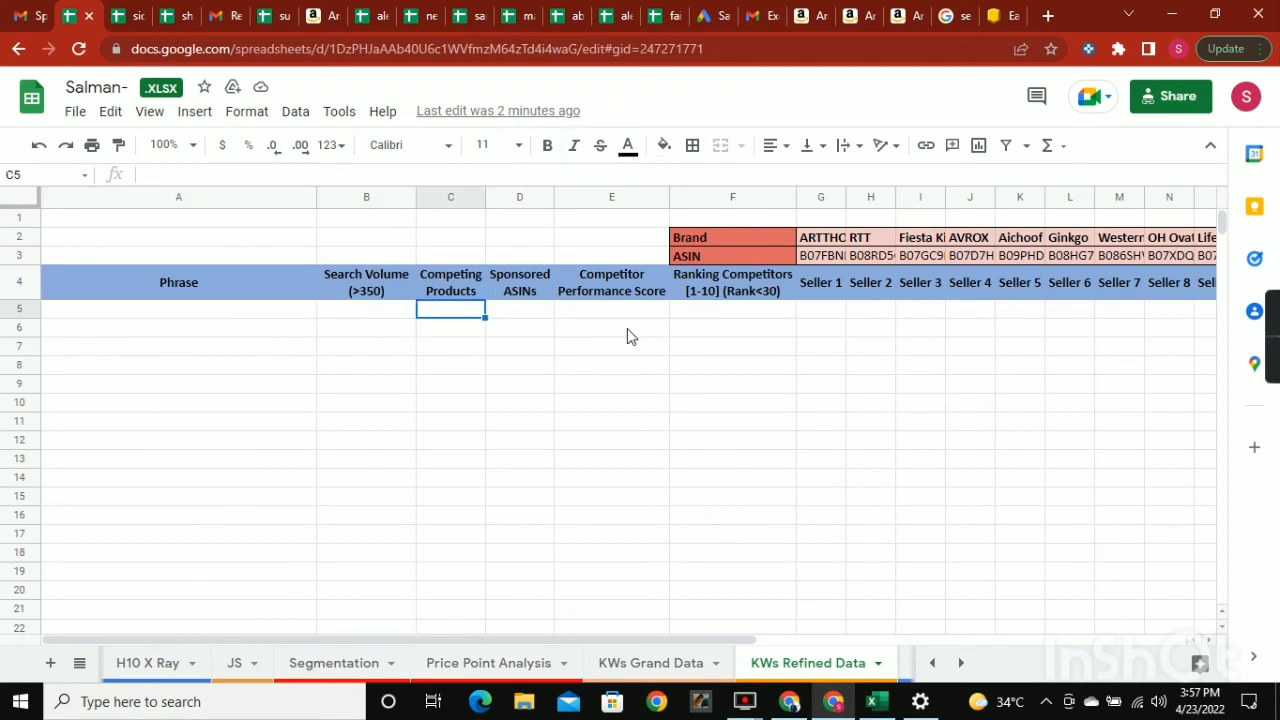
pyautogui.click(385, 291)
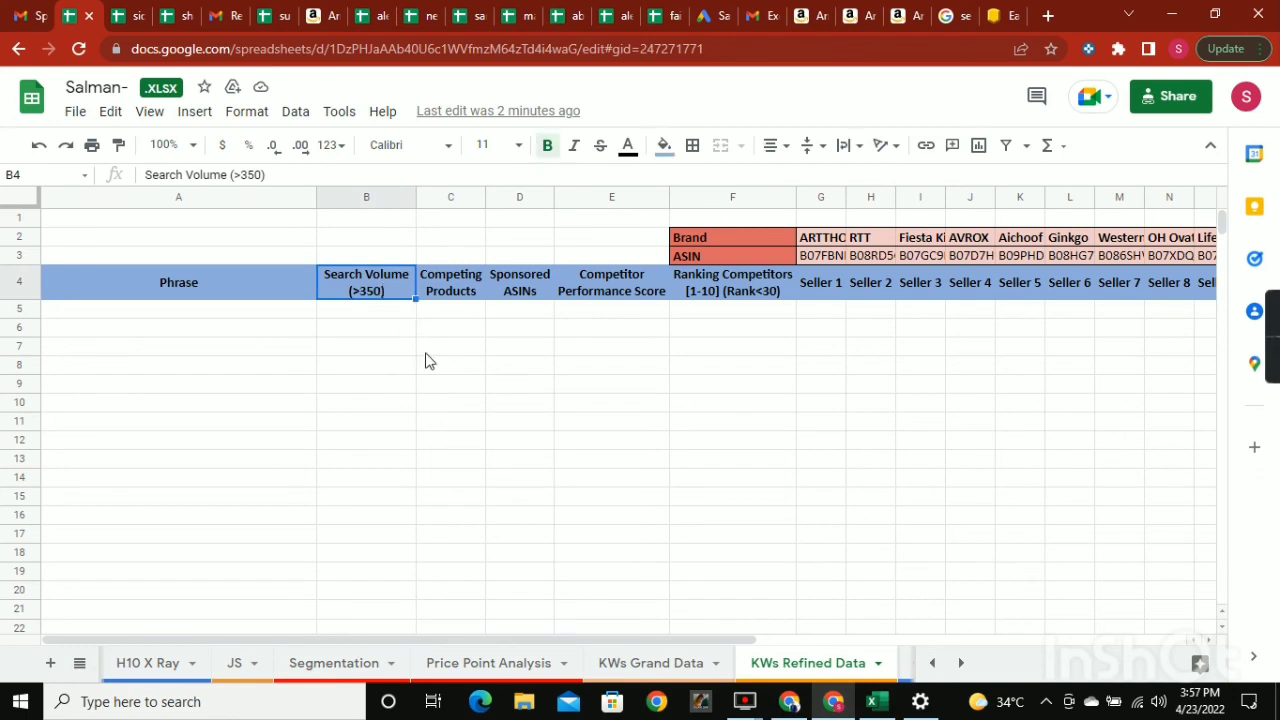
# Switch to the Cerebro export in Excel and check the first filtered search volumes and the keyword phrase in A7.
pyautogui.click(871, 701)
pyautogui.click(204, 280)
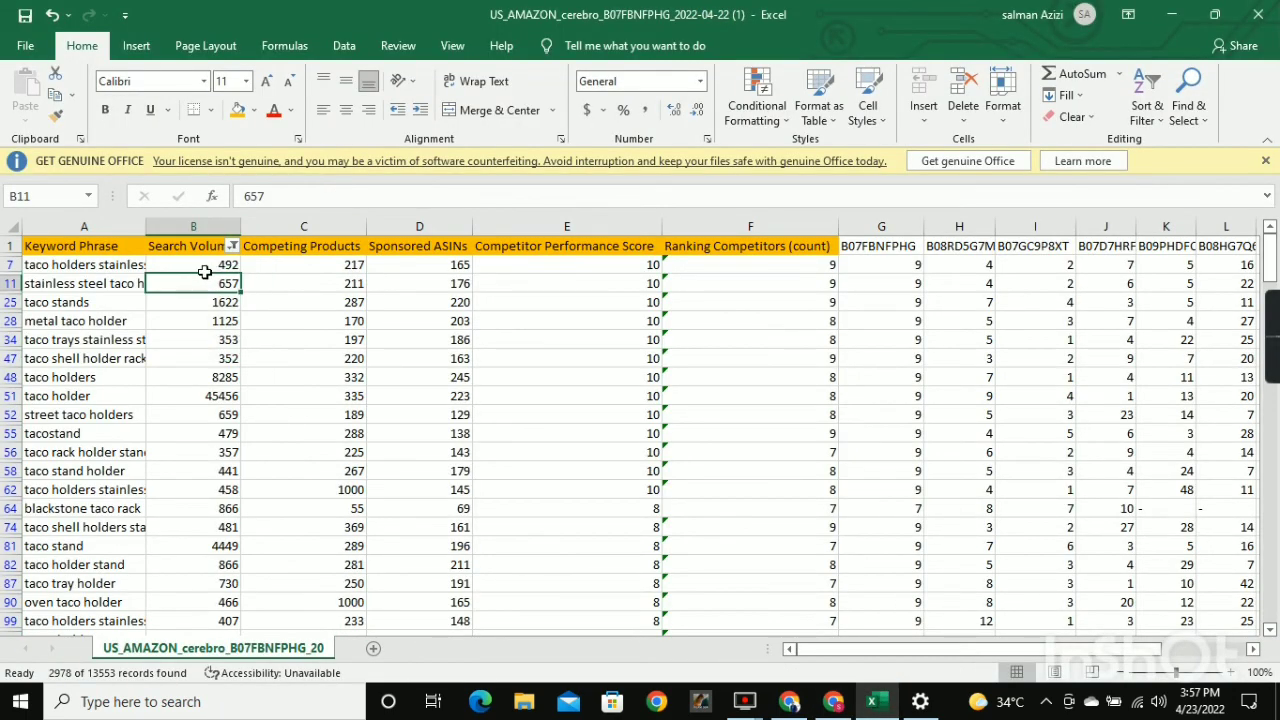
pyautogui.click(204, 263)
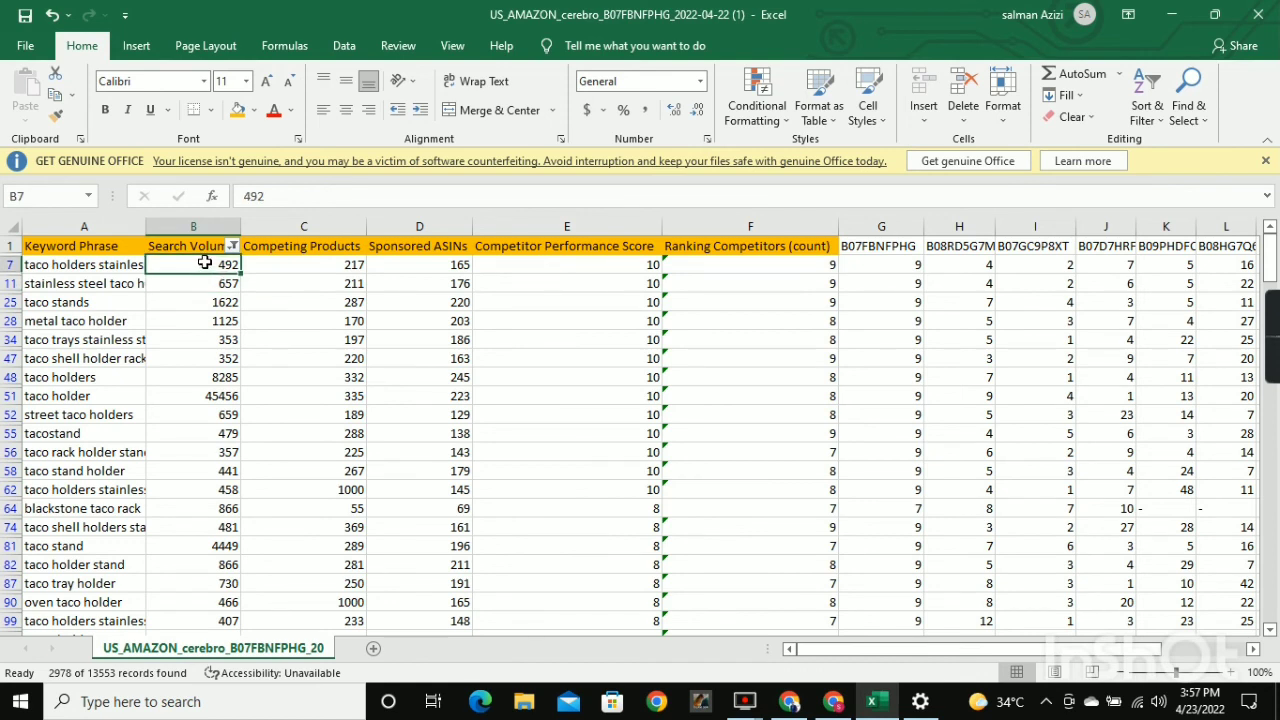
pyautogui.click(62, 268)
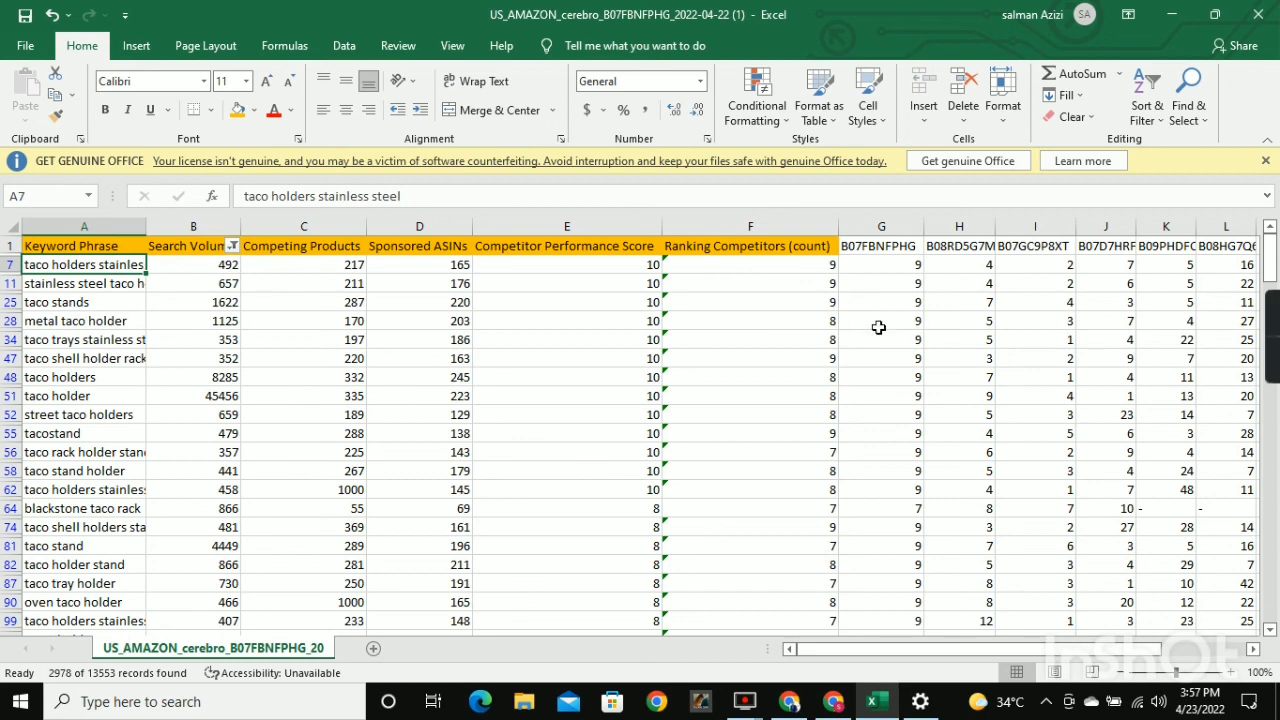
# Switch back to KWs Refined Data in Google Sheets and check the row 5 cells under Phrase, Search Volume and Ranking Competitors.
pyautogui.click(833, 701)
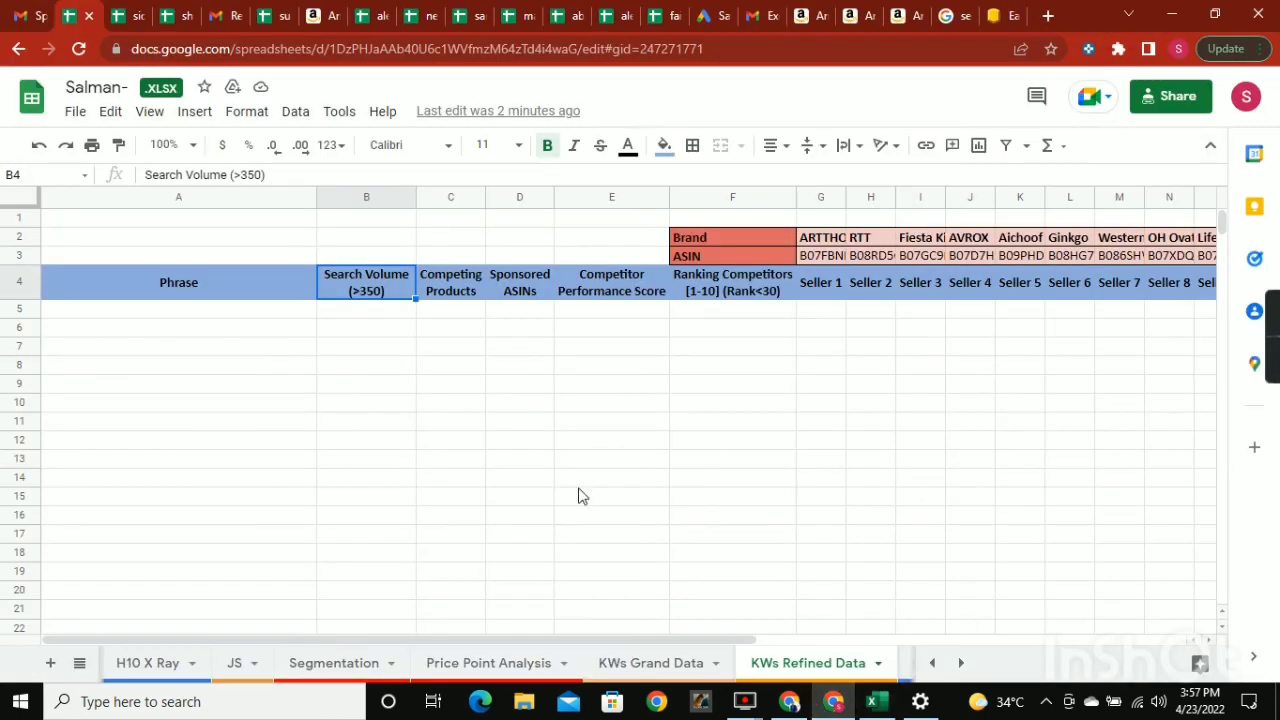
pyautogui.click(160, 315)
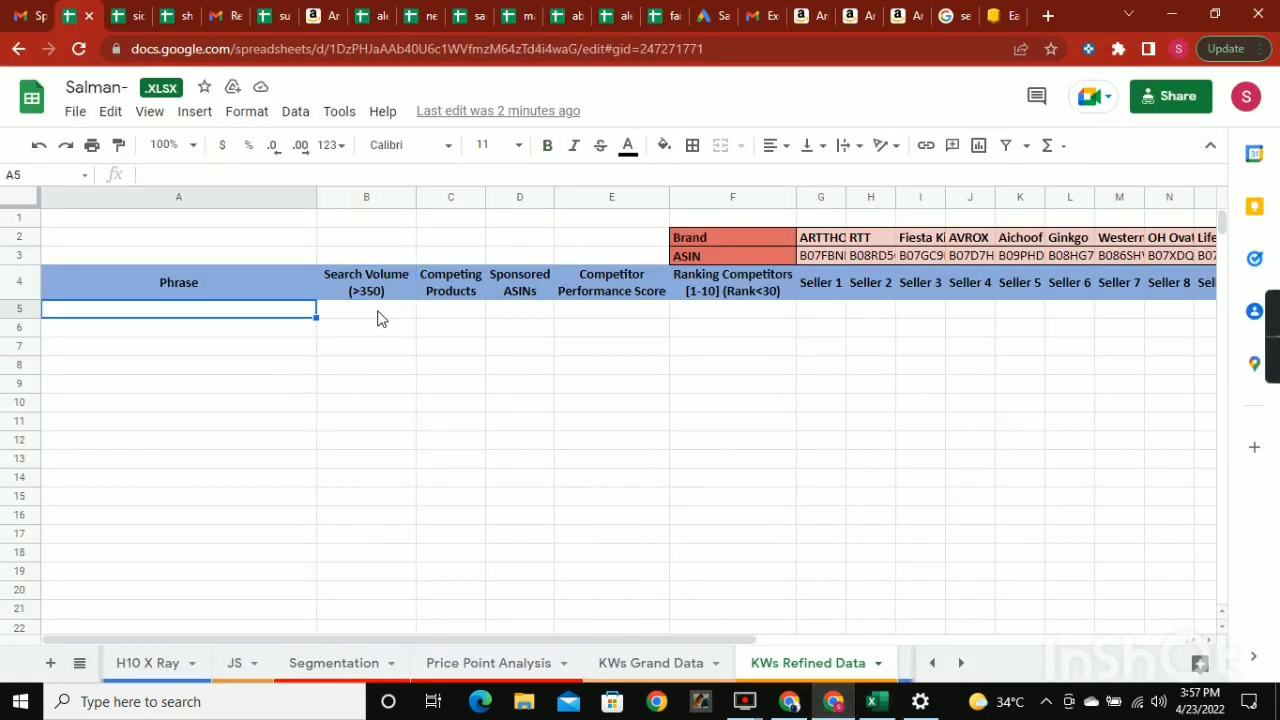
pyautogui.click(385, 312)
pyautogui.click(789, 312)
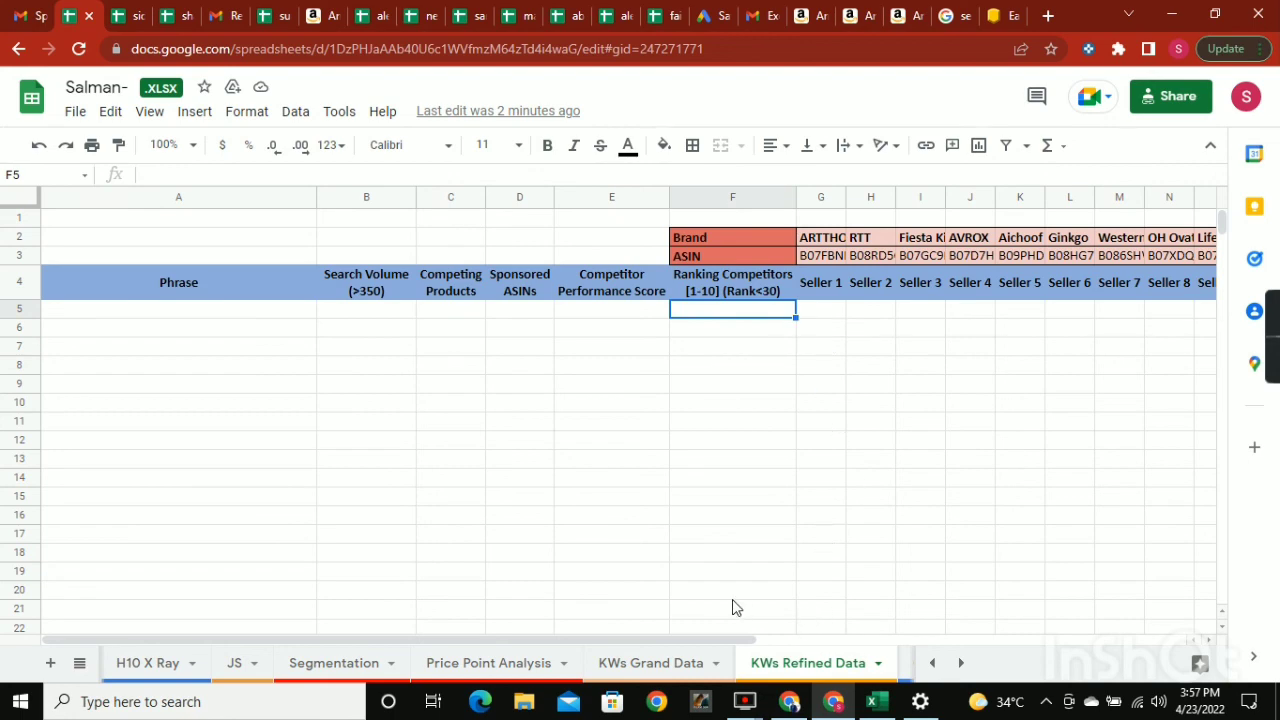